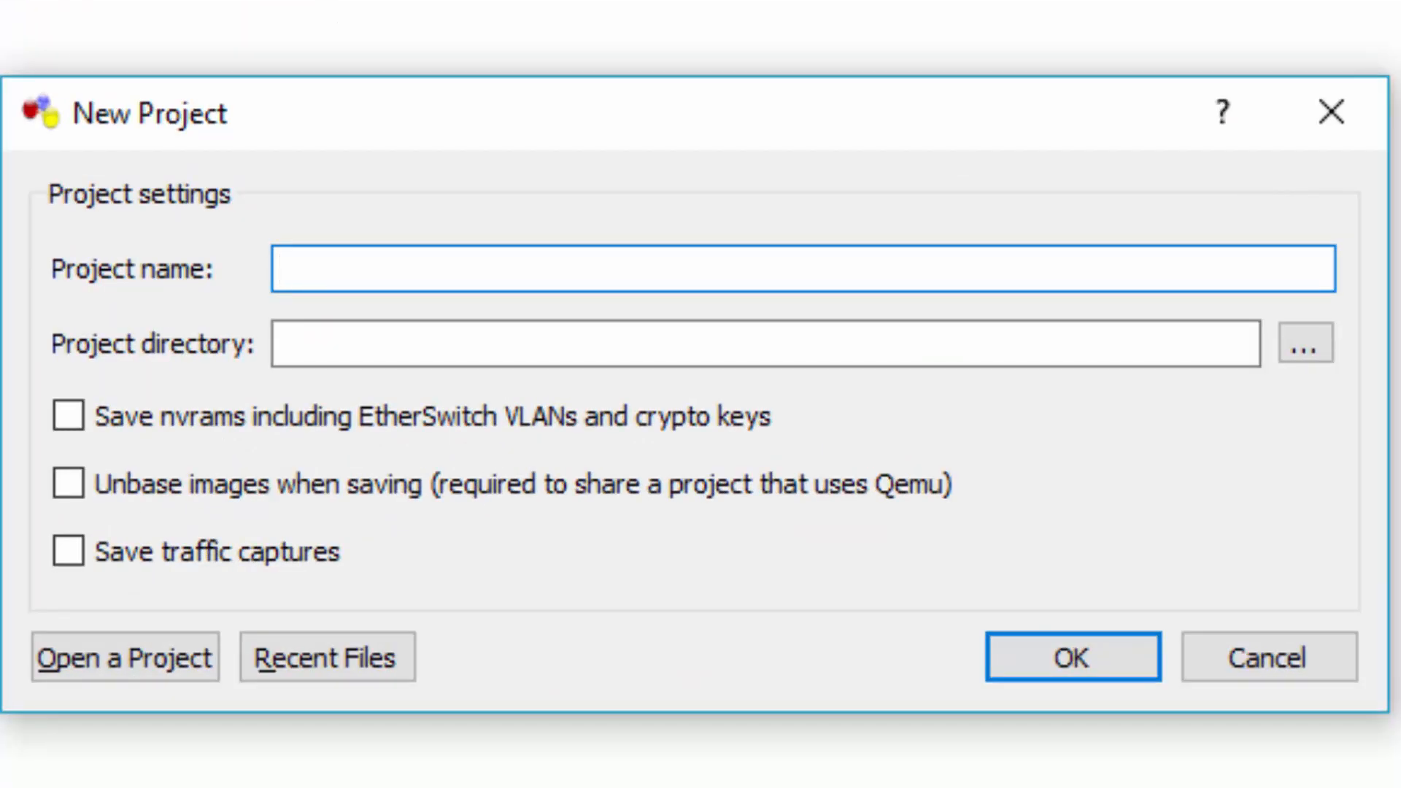
# - Create the 'Simulating RIP' project and save the c3725-adventerprisek9-mz124-15.image IOS image for model 3725
pyautogui.write('Simulating rip')
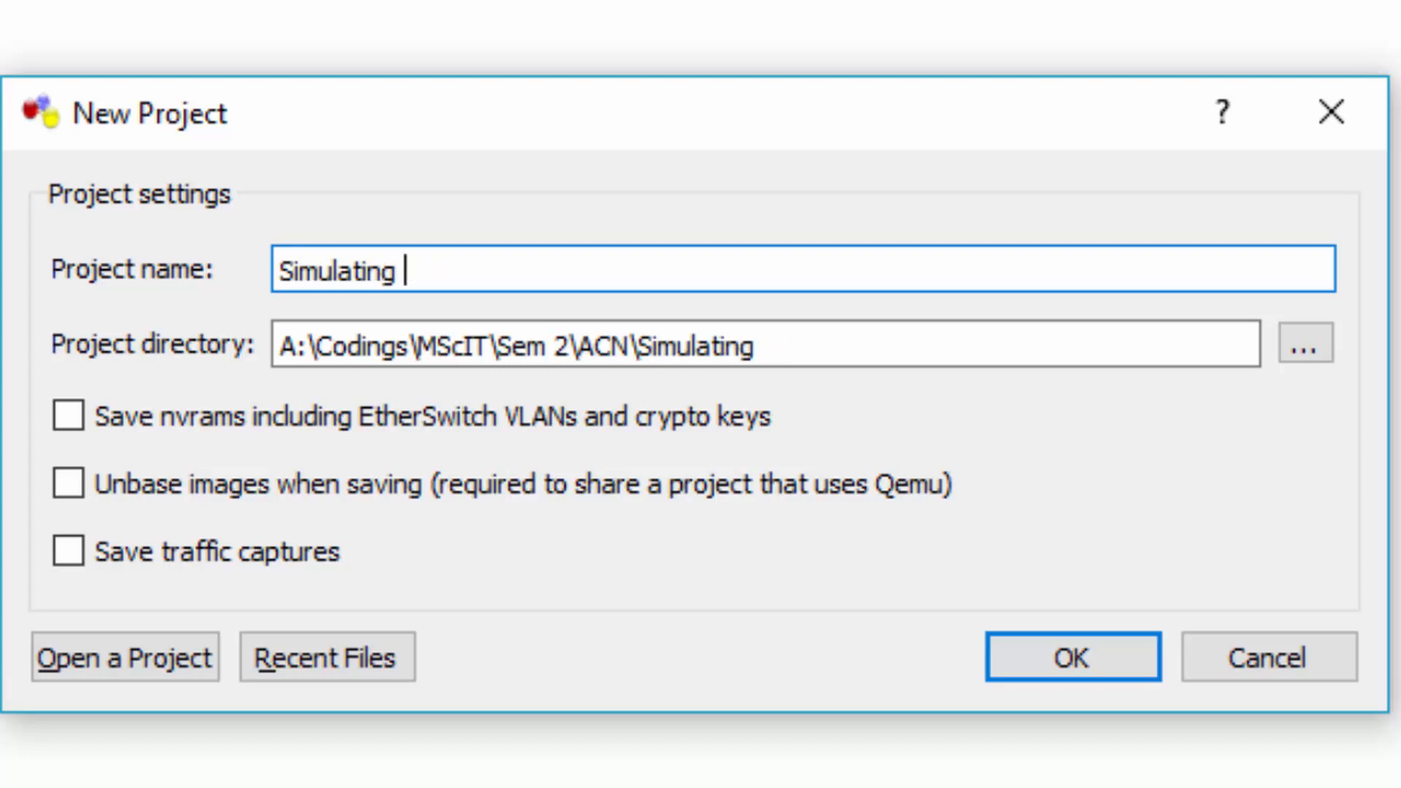
pyautogui.write('RIP')
pyautogui.click(1069, 657)
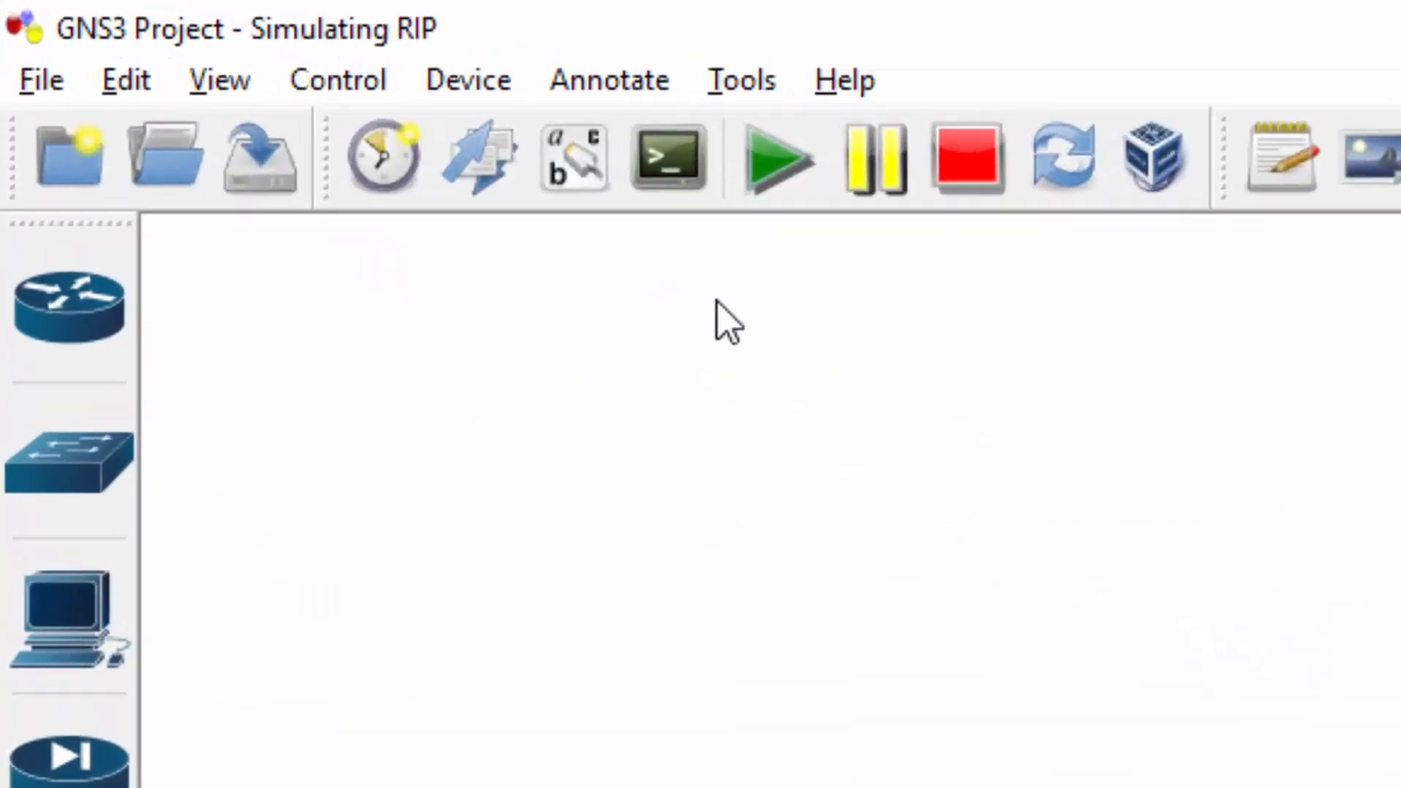
pyautogui.click(135, 81)
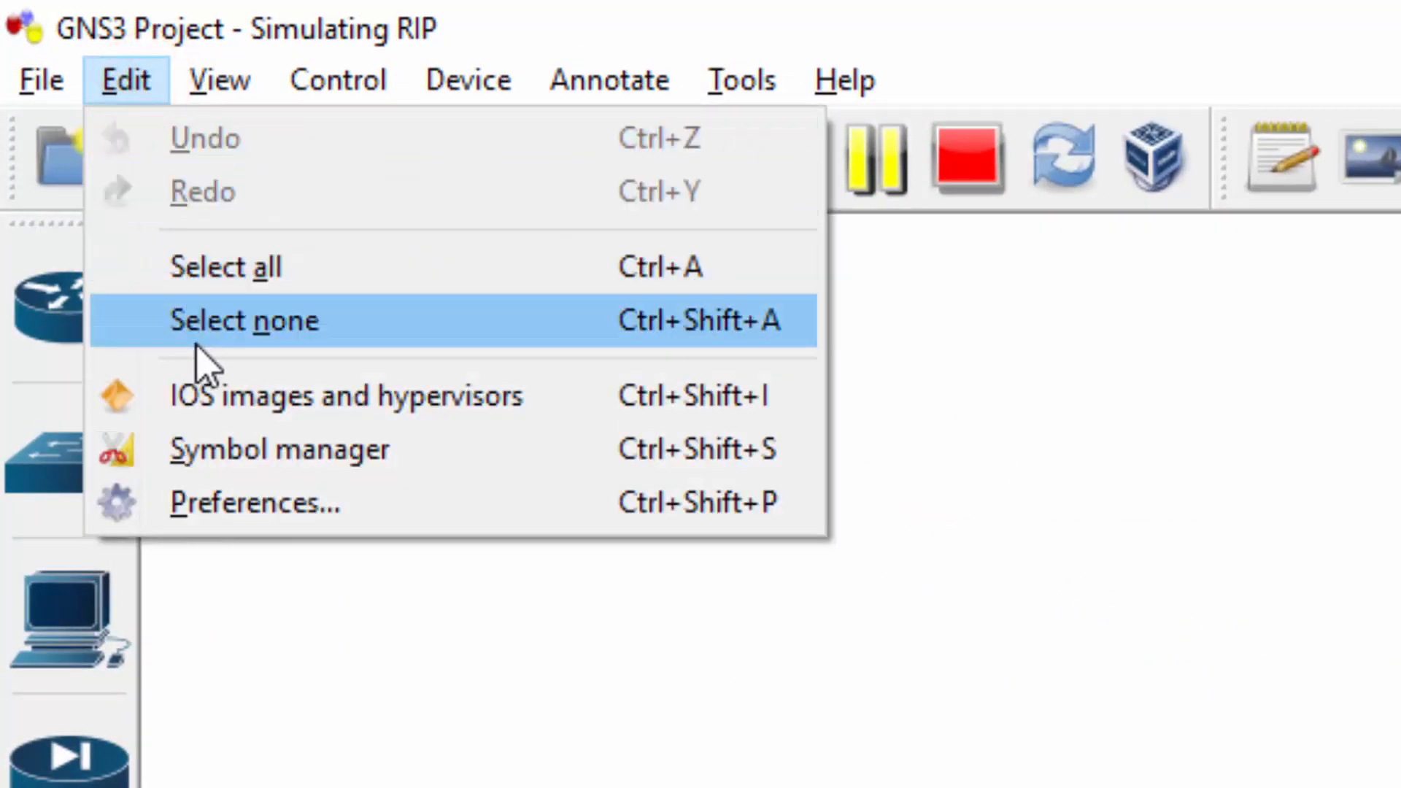
pyautogui.click(200, 398)
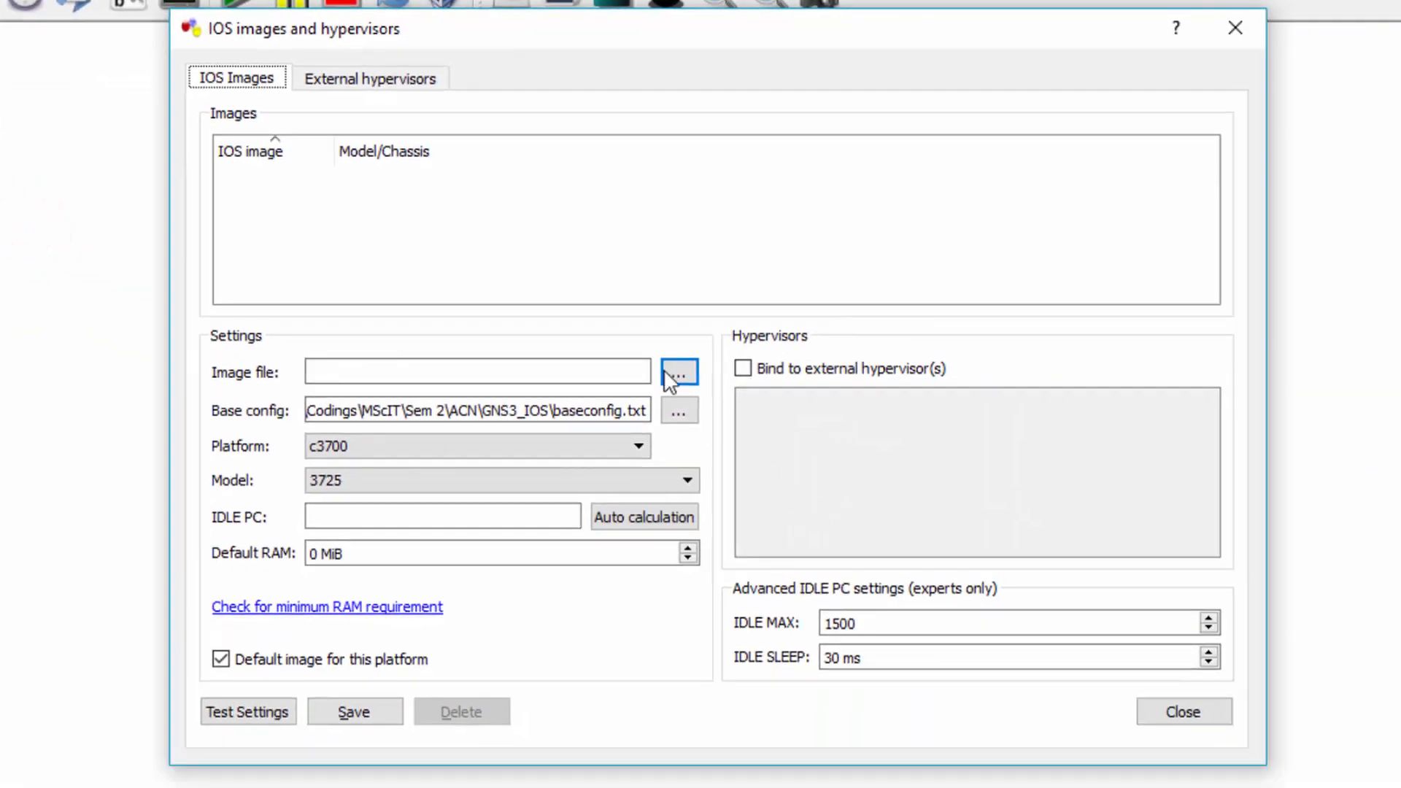
pyautogui.click(672, 371)
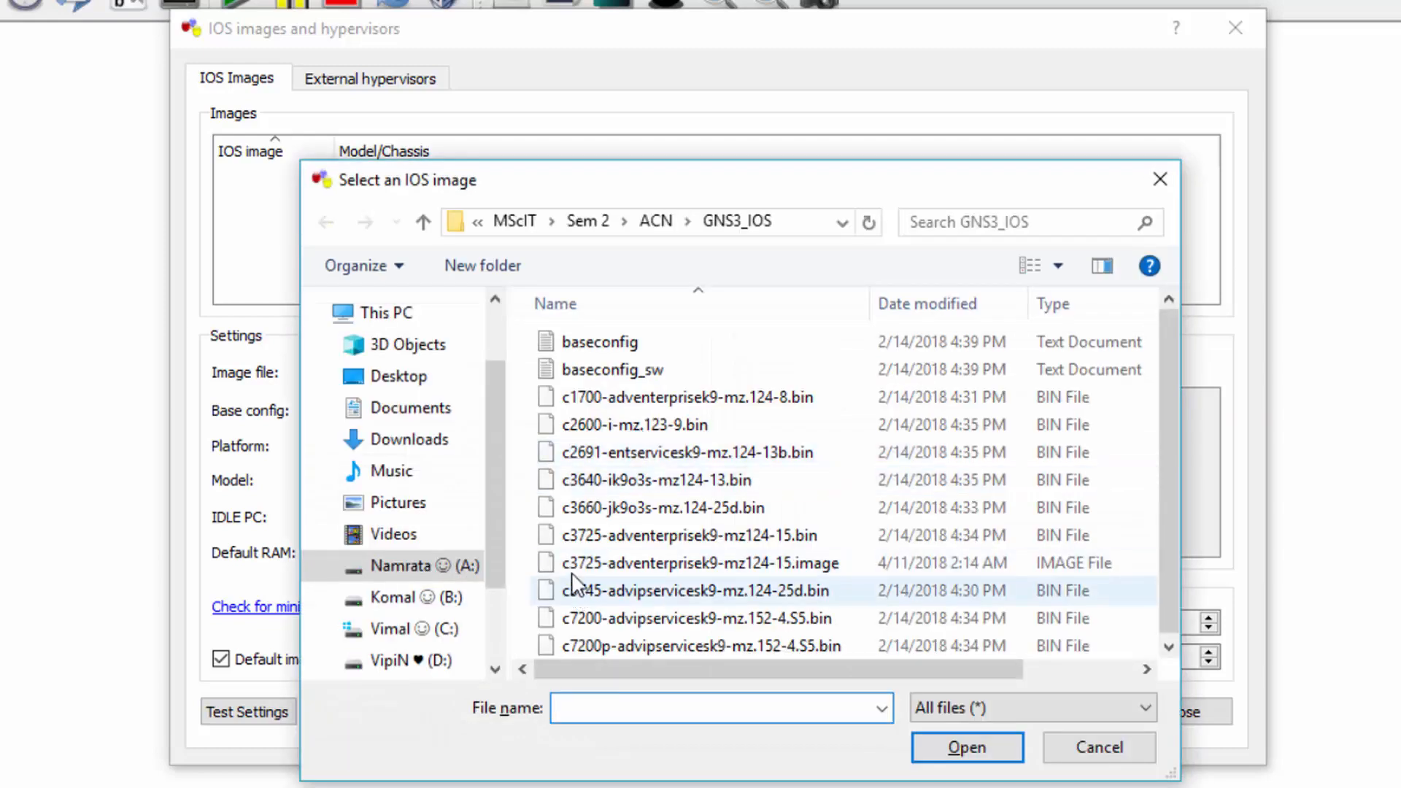
pyautogui.doubleClick(567, 563)
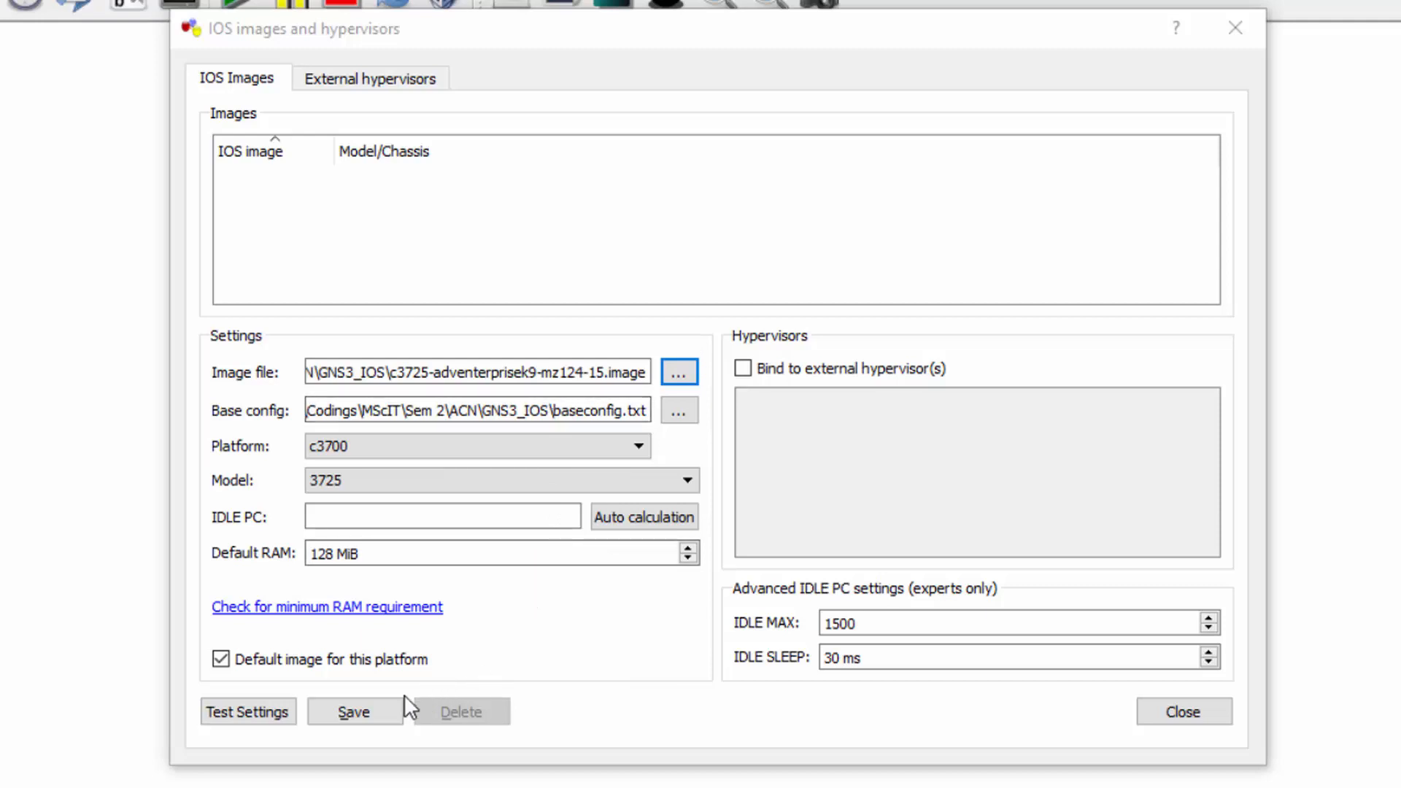
pyautogui.click(386, 705)
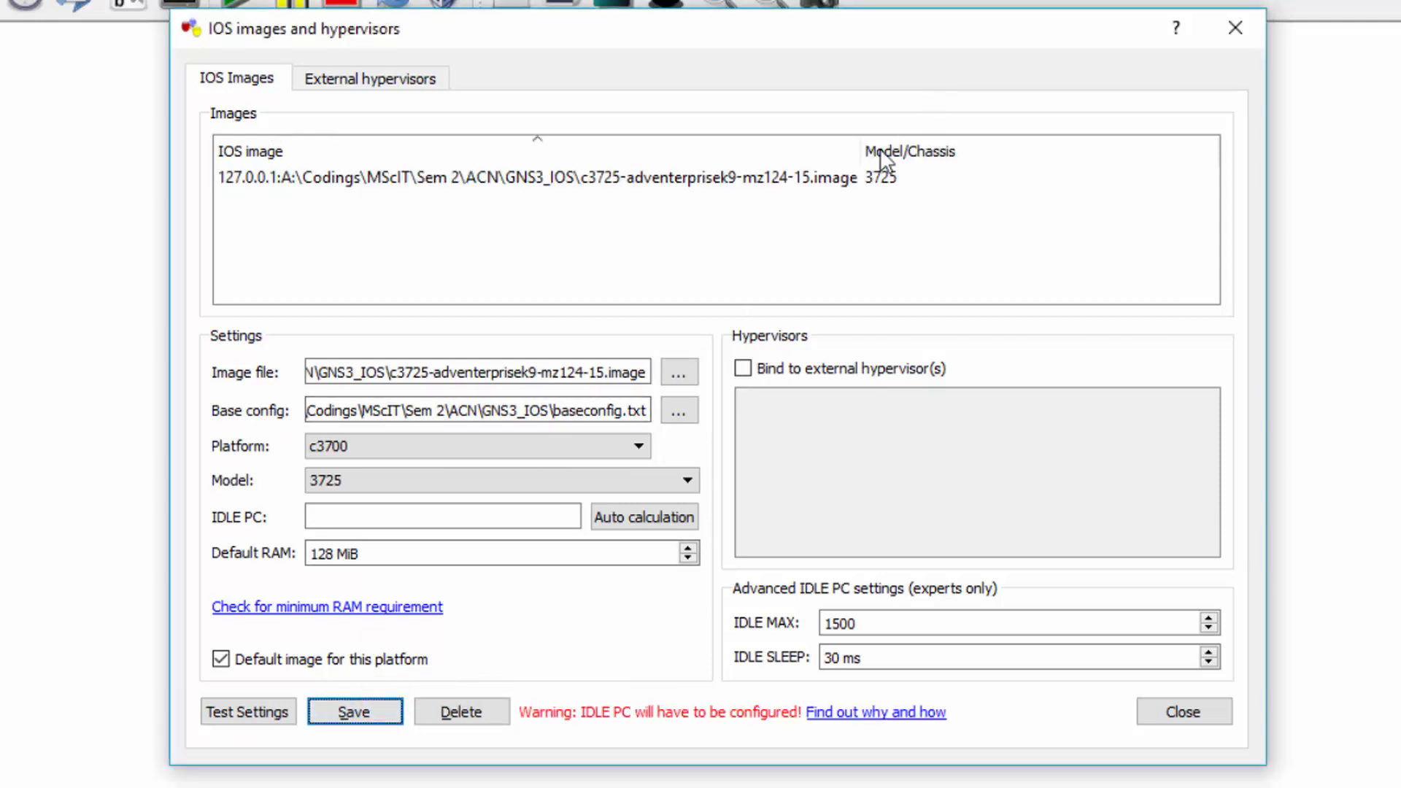
pyautogui.click(851, 177)
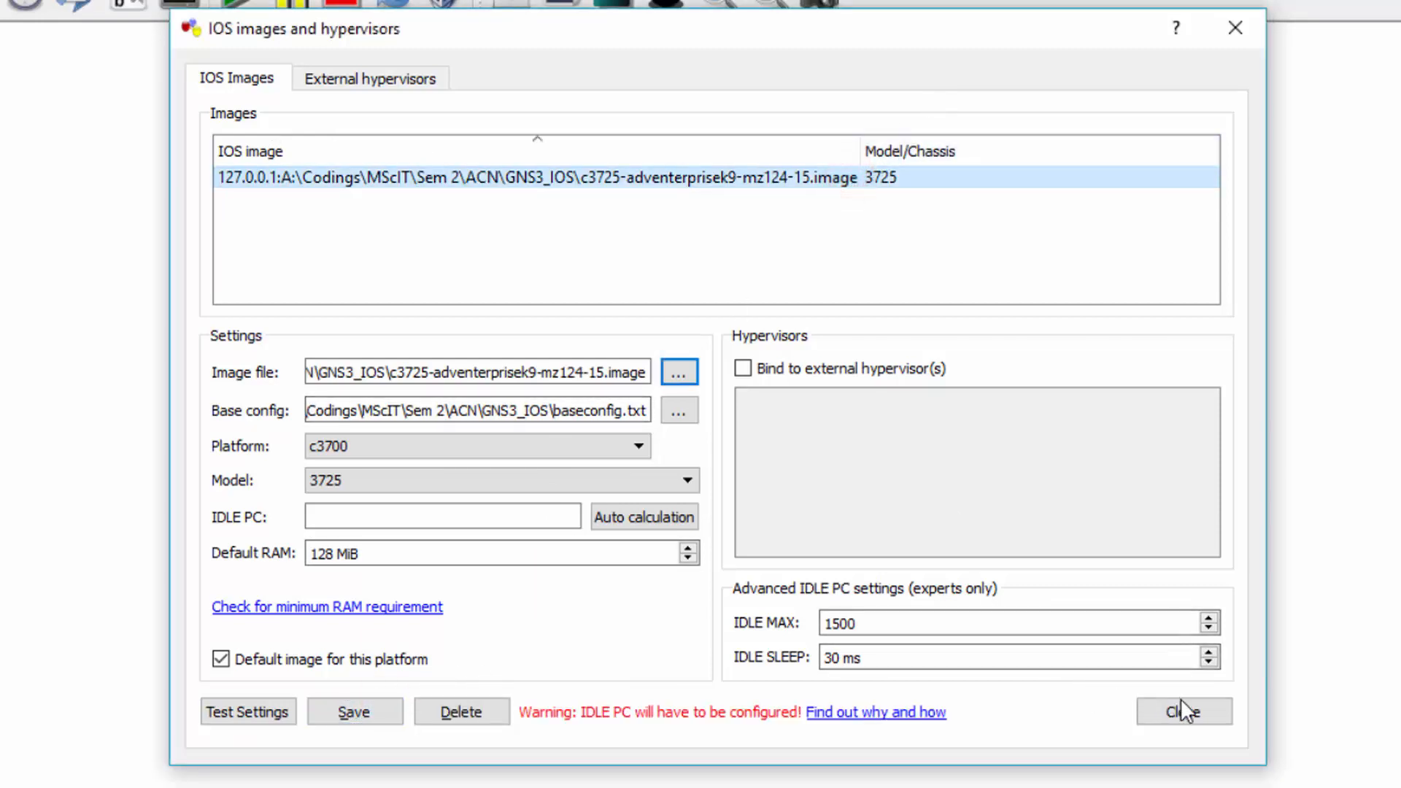
pyautogui.click(1185, 711)
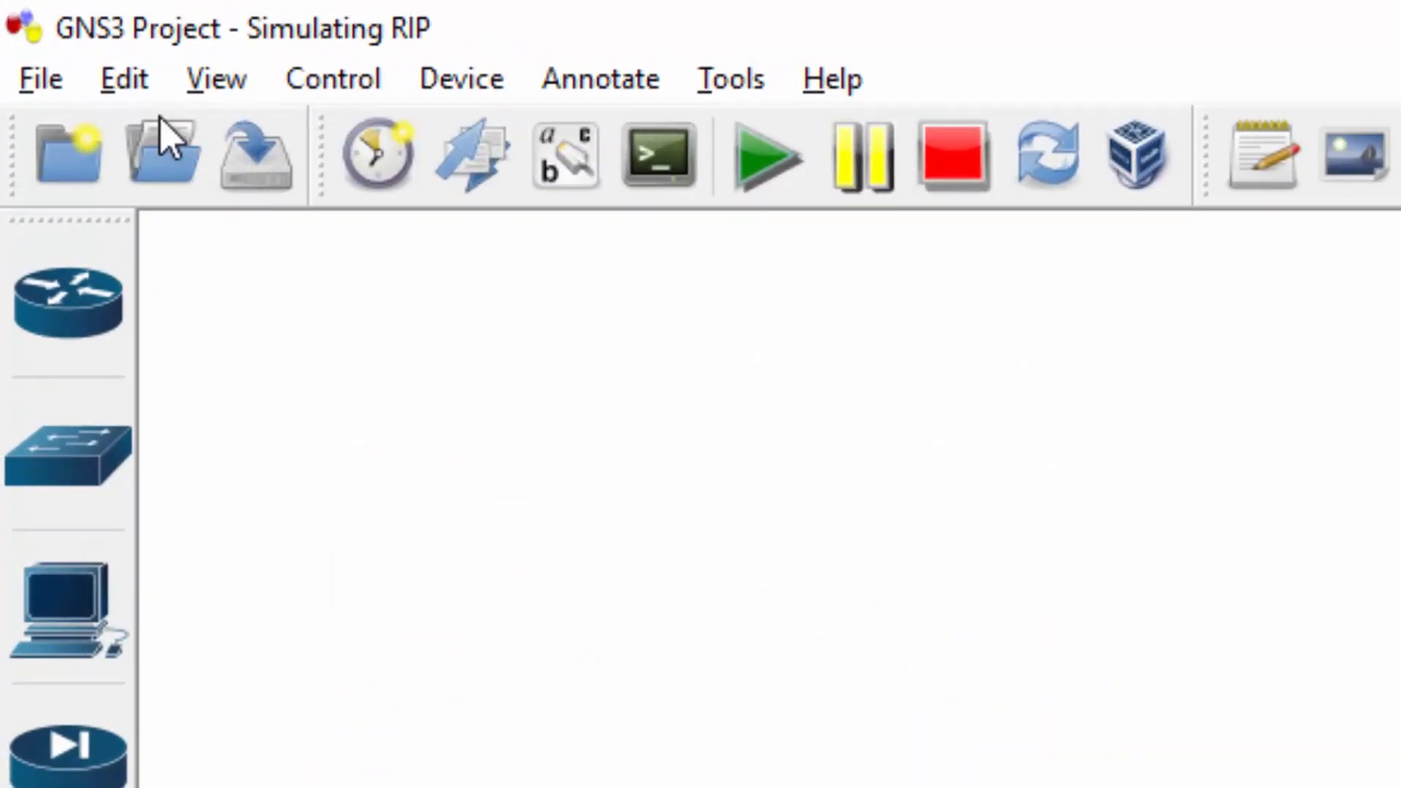
# - Turn off 'Always use manual mode when adding links' in the GUI preferences
pyautogui.click(127, 81)
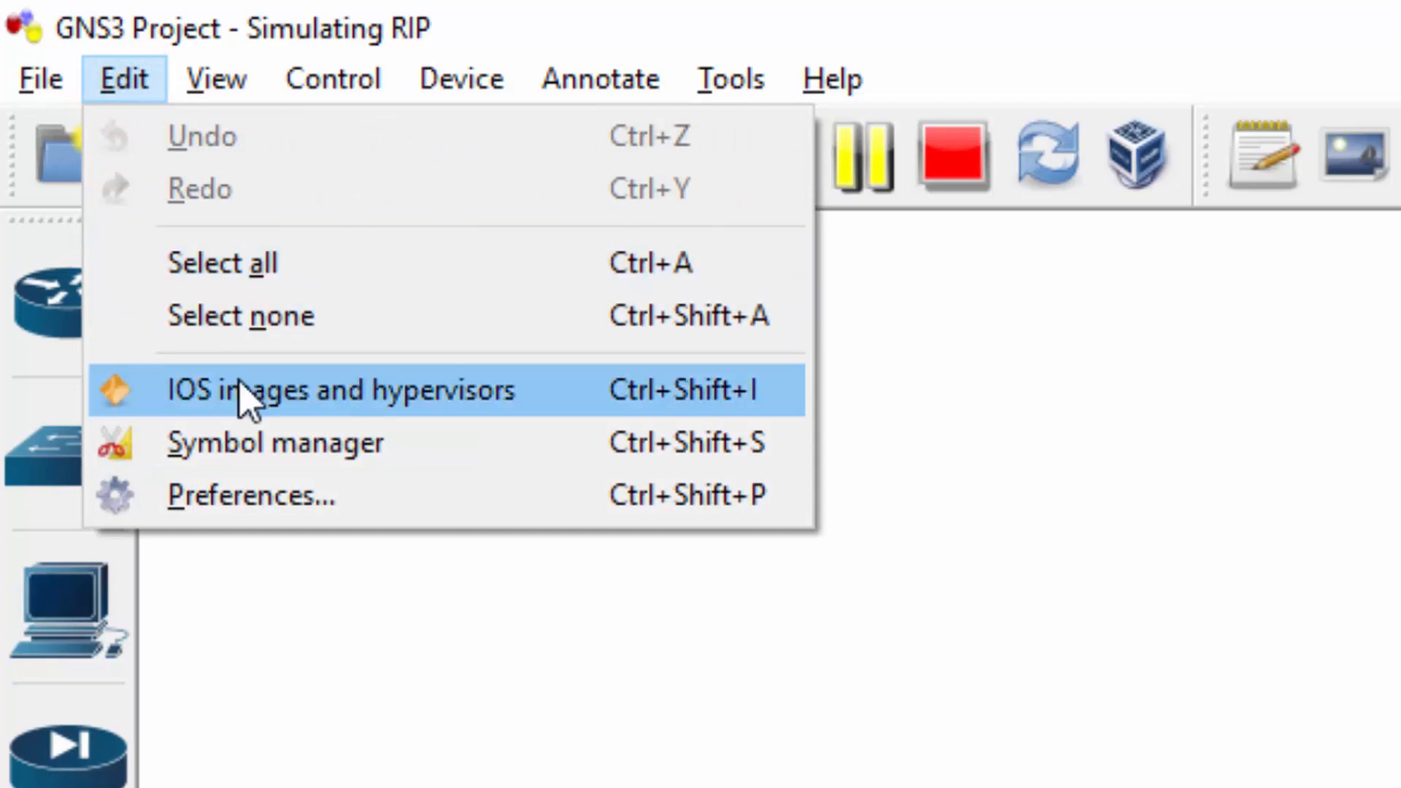
pyautogui.click(242, 495)
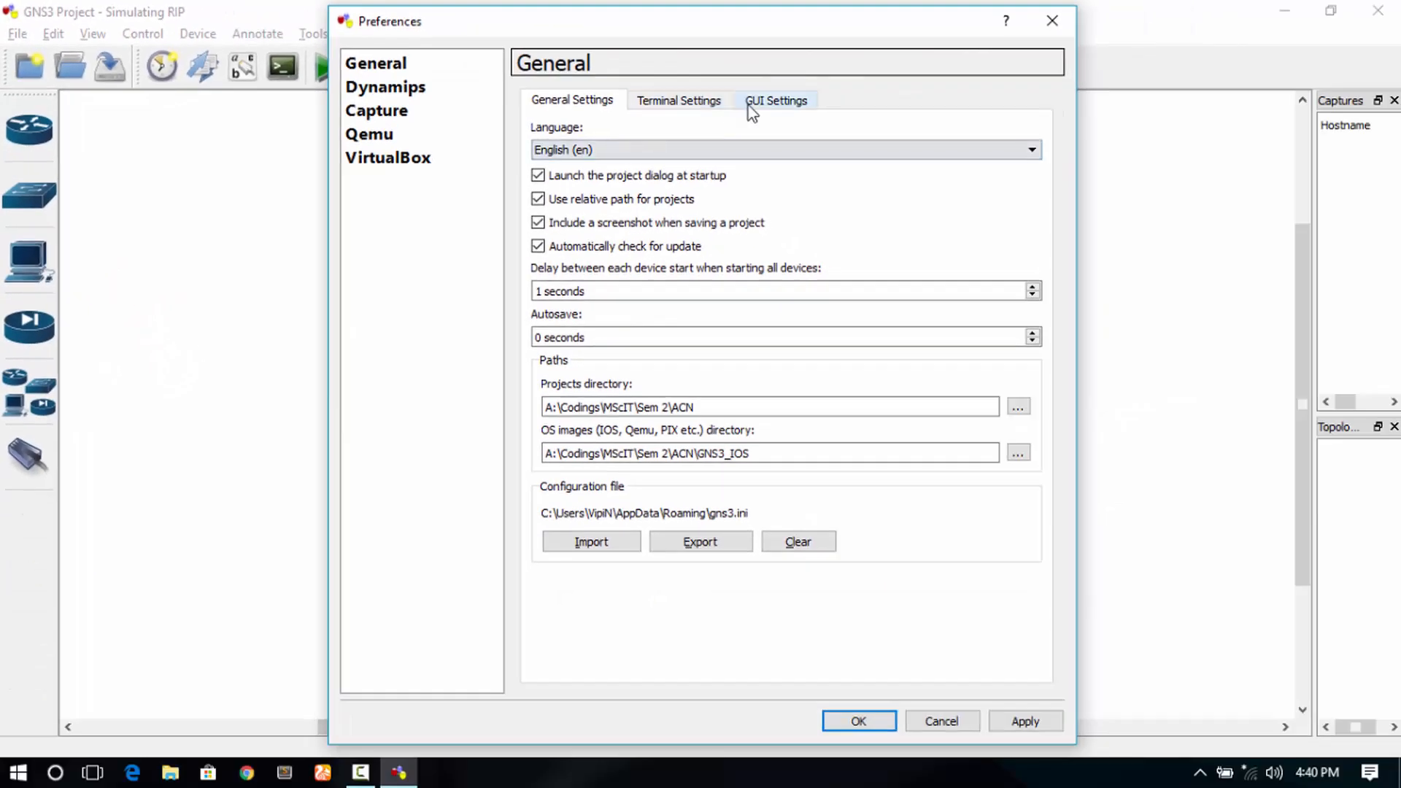
pyautogui.click(1169, 159)
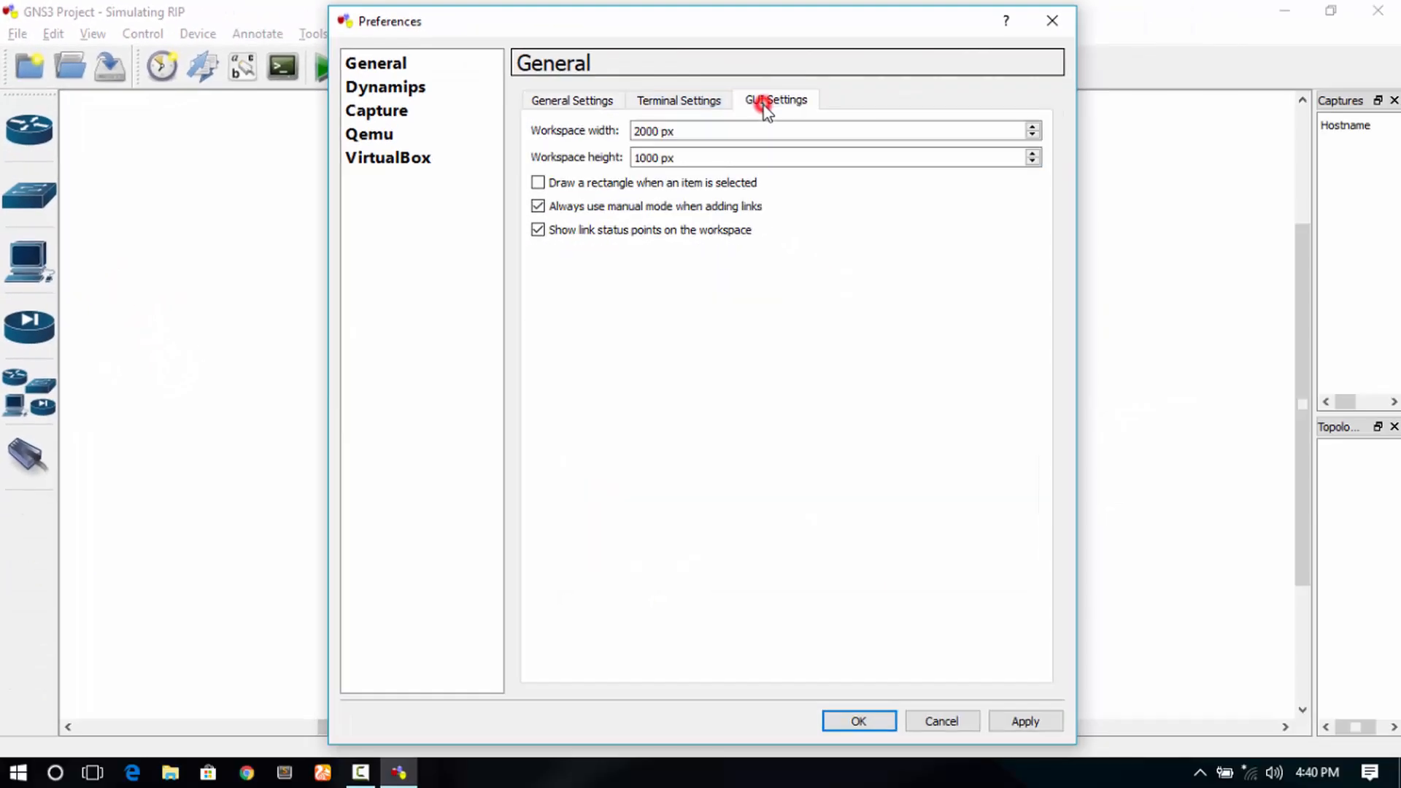
pyautogui.click(538, 207)
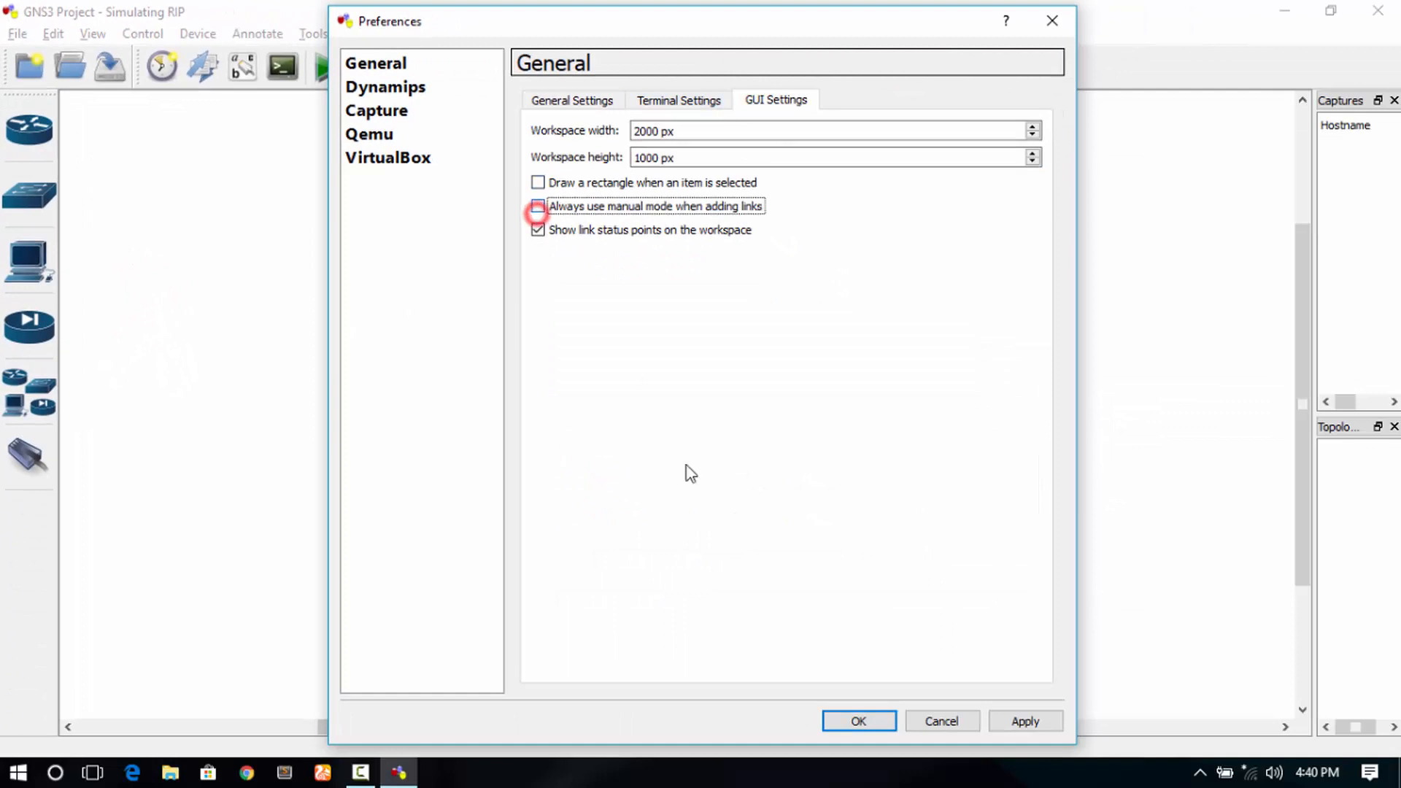
pyautogui.click(1024, 722)
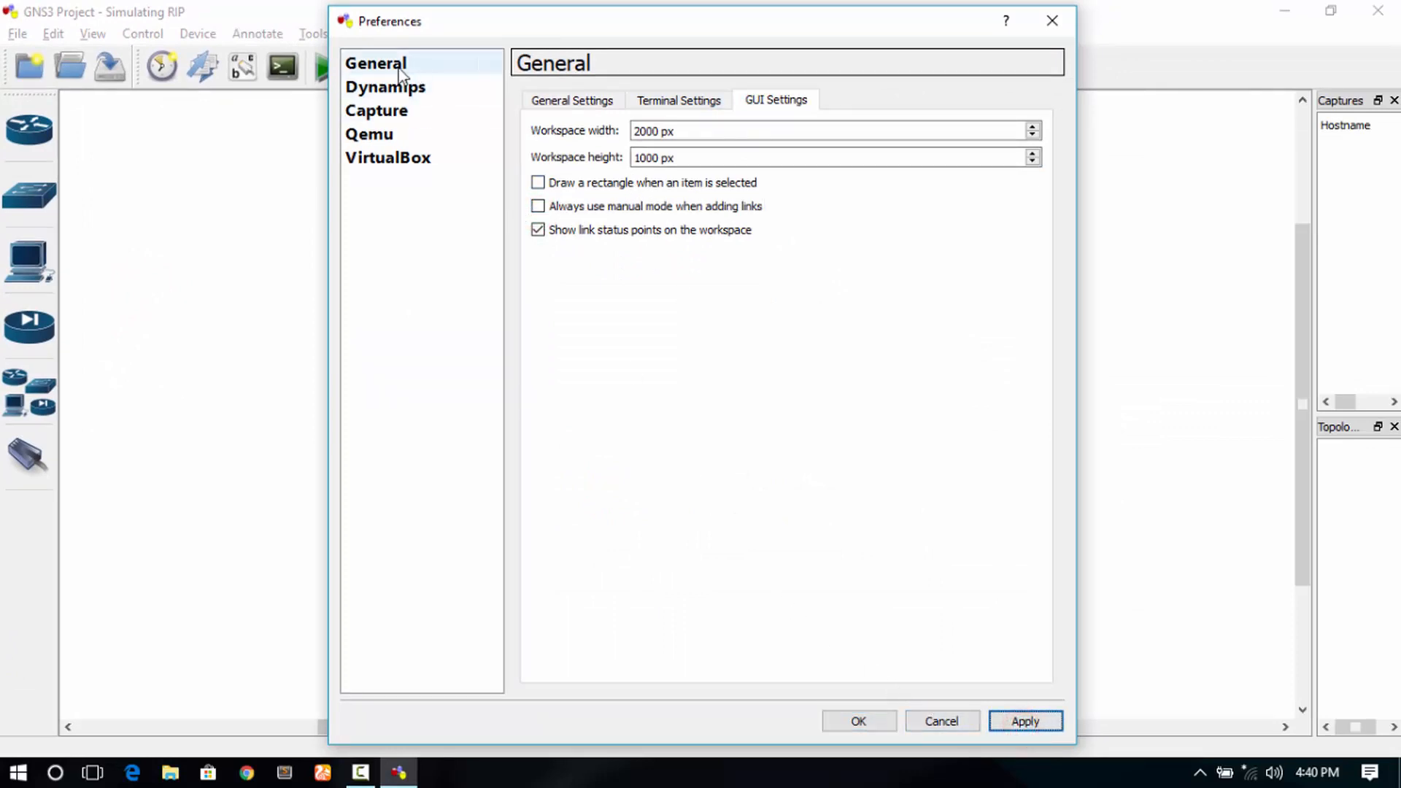
# - Test the Dynamips settings until Dynamips 0.2.12 reports a successful start, then apply and close
pyautogui.click(365, 108)
pyautogui.click(356, 87)
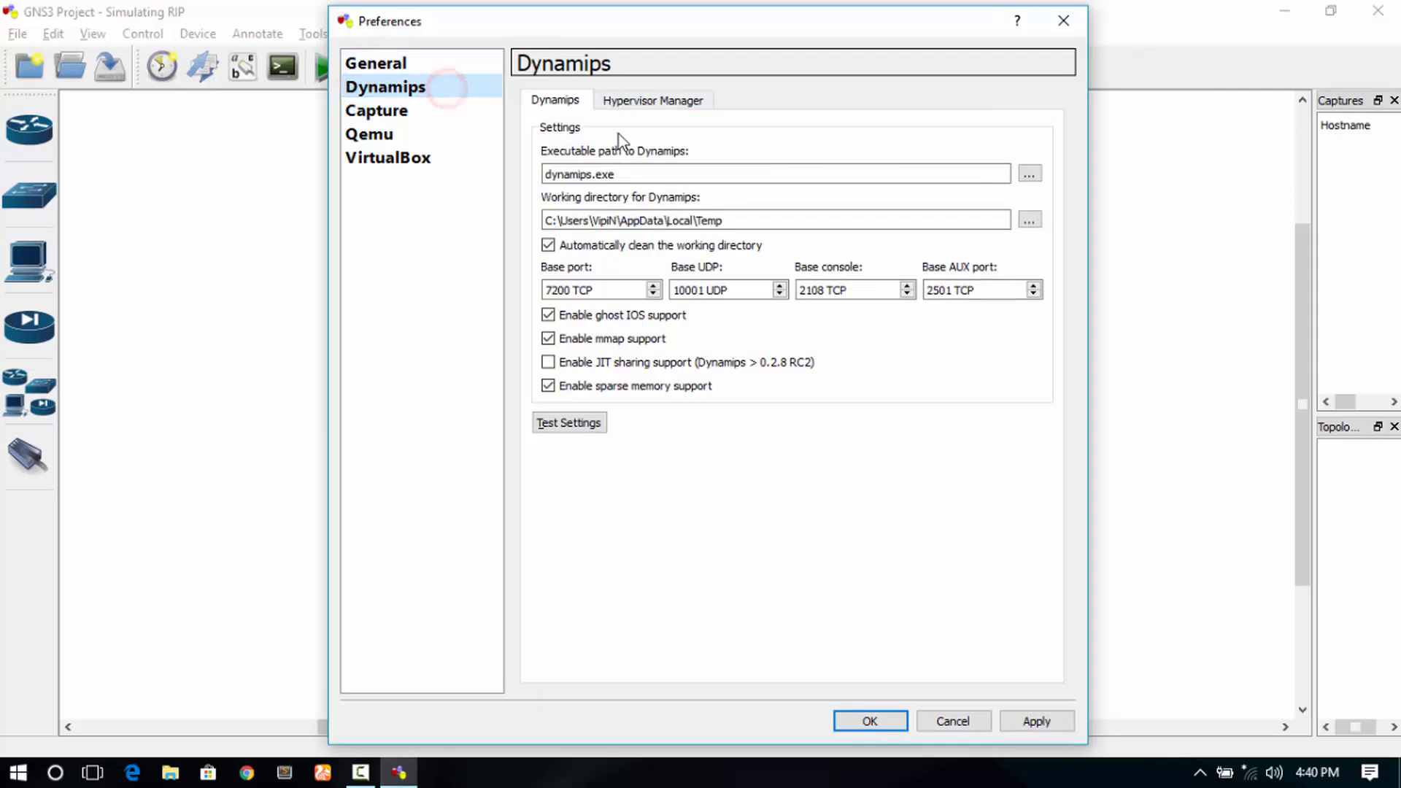
pyautogui.click(588, 423)
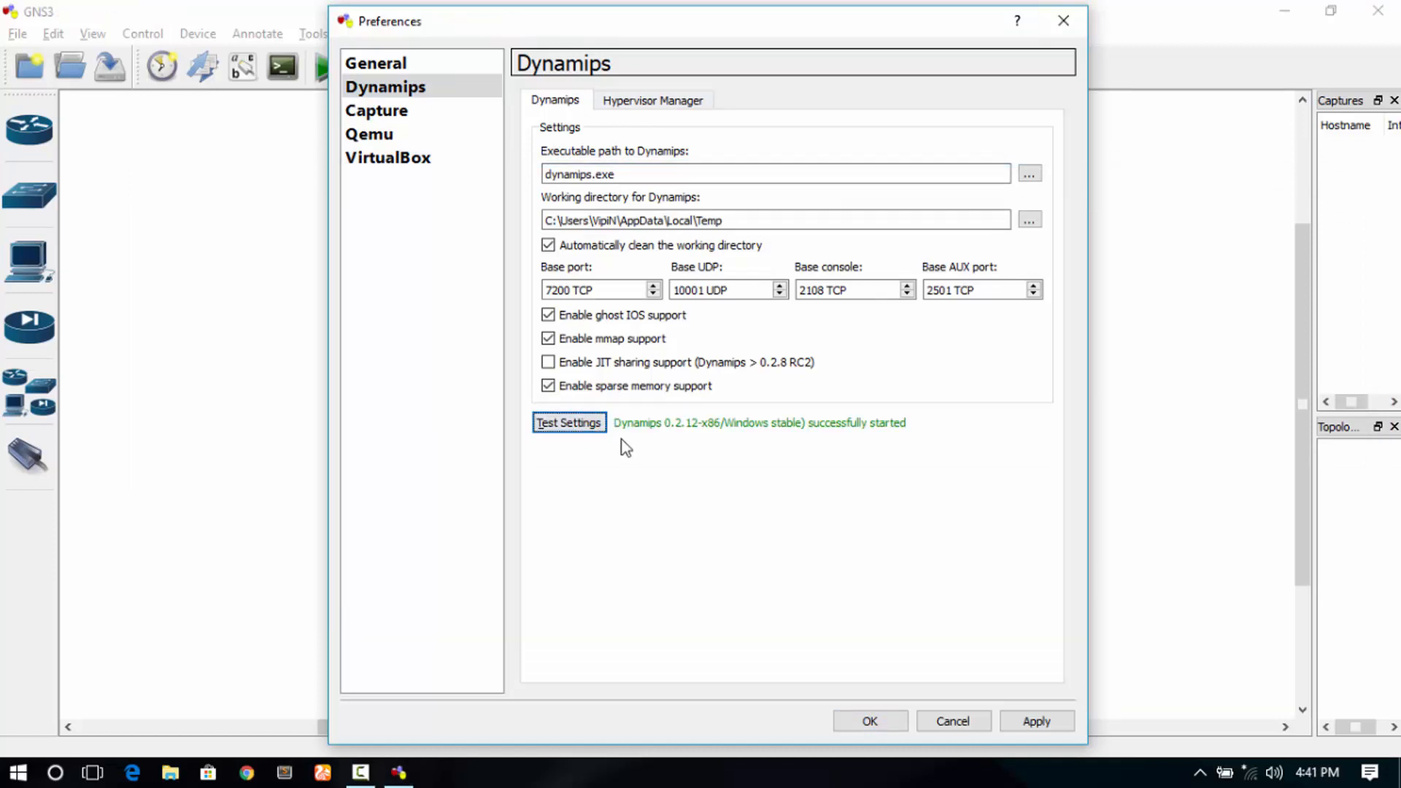
pyautogui.click(626, 441)
pyautogui.click(1028, 721)
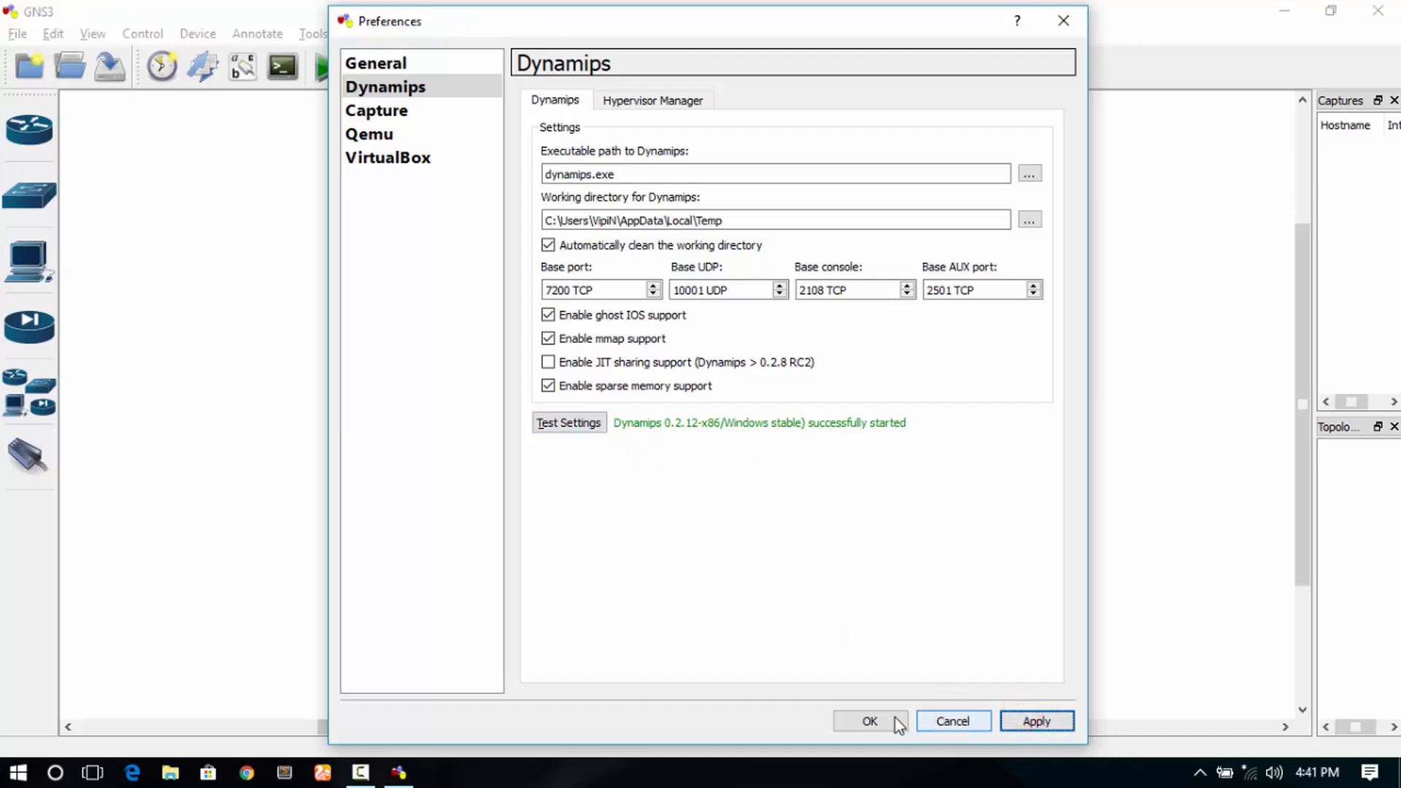
pyautogui.click(875, 718)
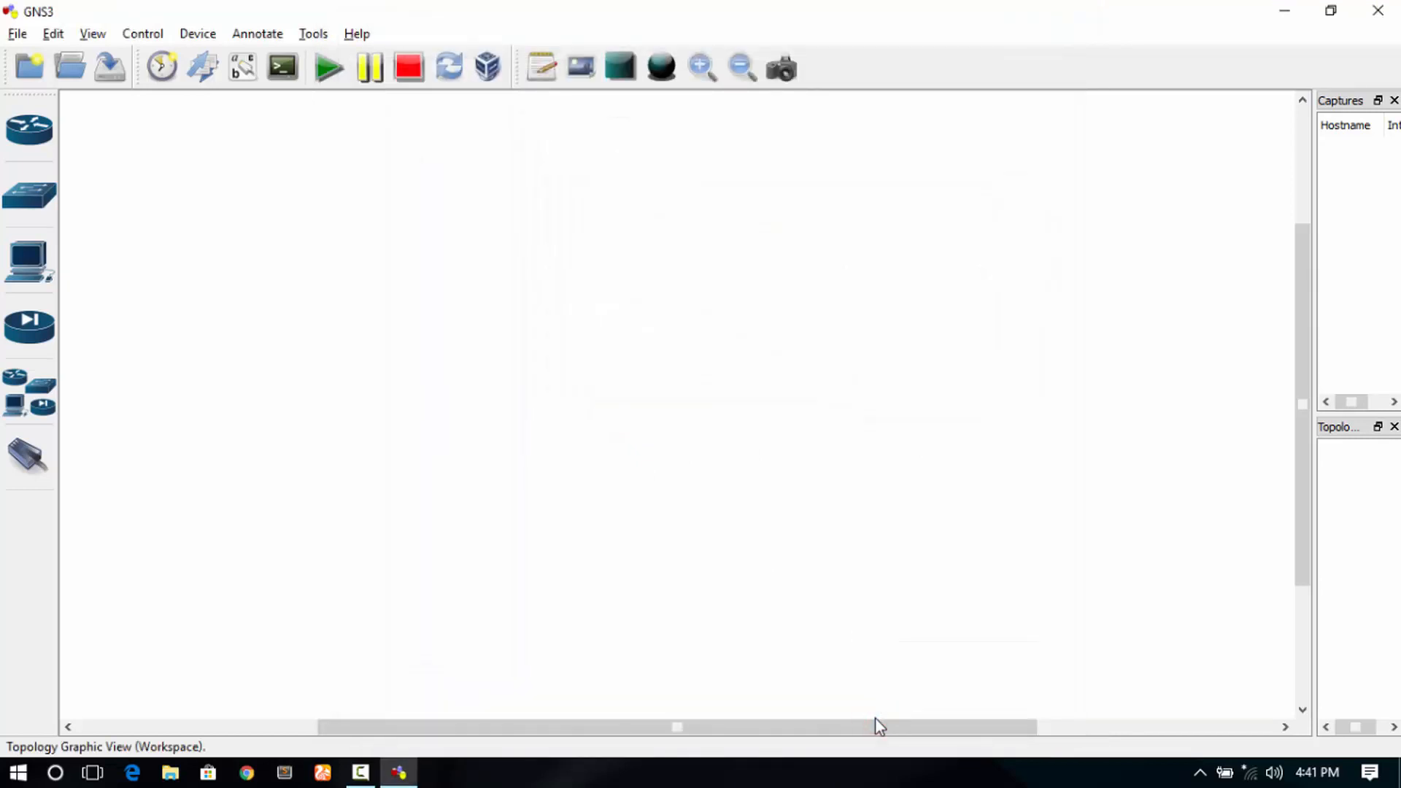
# - Place four c3700 routers R1–R4 on the canvas, with R4 to the right of R1
pyautogui.click(29, 129)
pyautogui.moveTo(128, 196); pyautogui.dragTo(724, 353)
pyautogui.moveTo(197, 196); pyautogui.dragTo(419, 526)
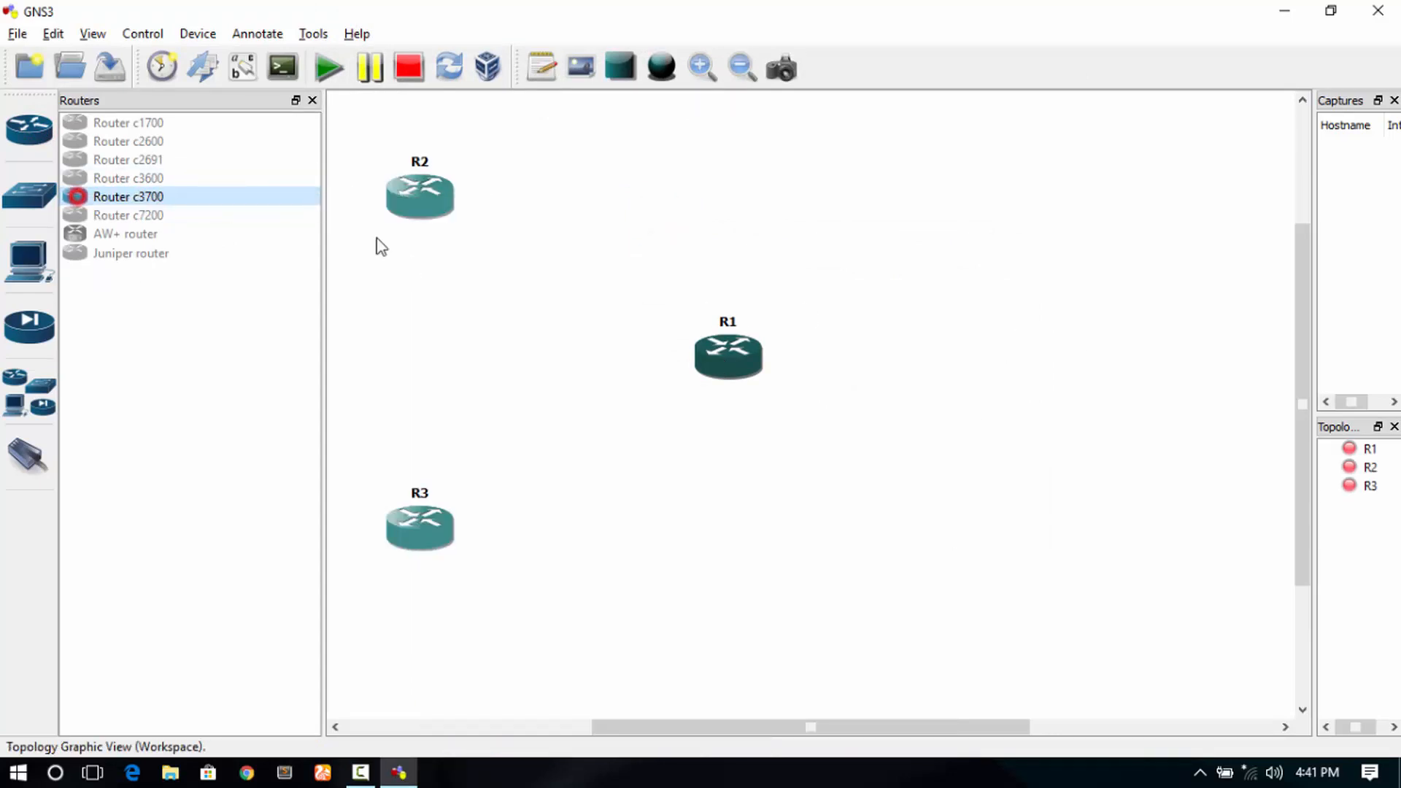
pyautogui.moveTo(265, 194); pyautogui.dragTo(1048, 365)
# - Link R1, R2 and R3 with FastEthernet in a triangle and R1 to R4 with a serial link
pyautogui.click(582, 162)
pyautogui.click(30, 456)
pyautogui.click(118, 557)
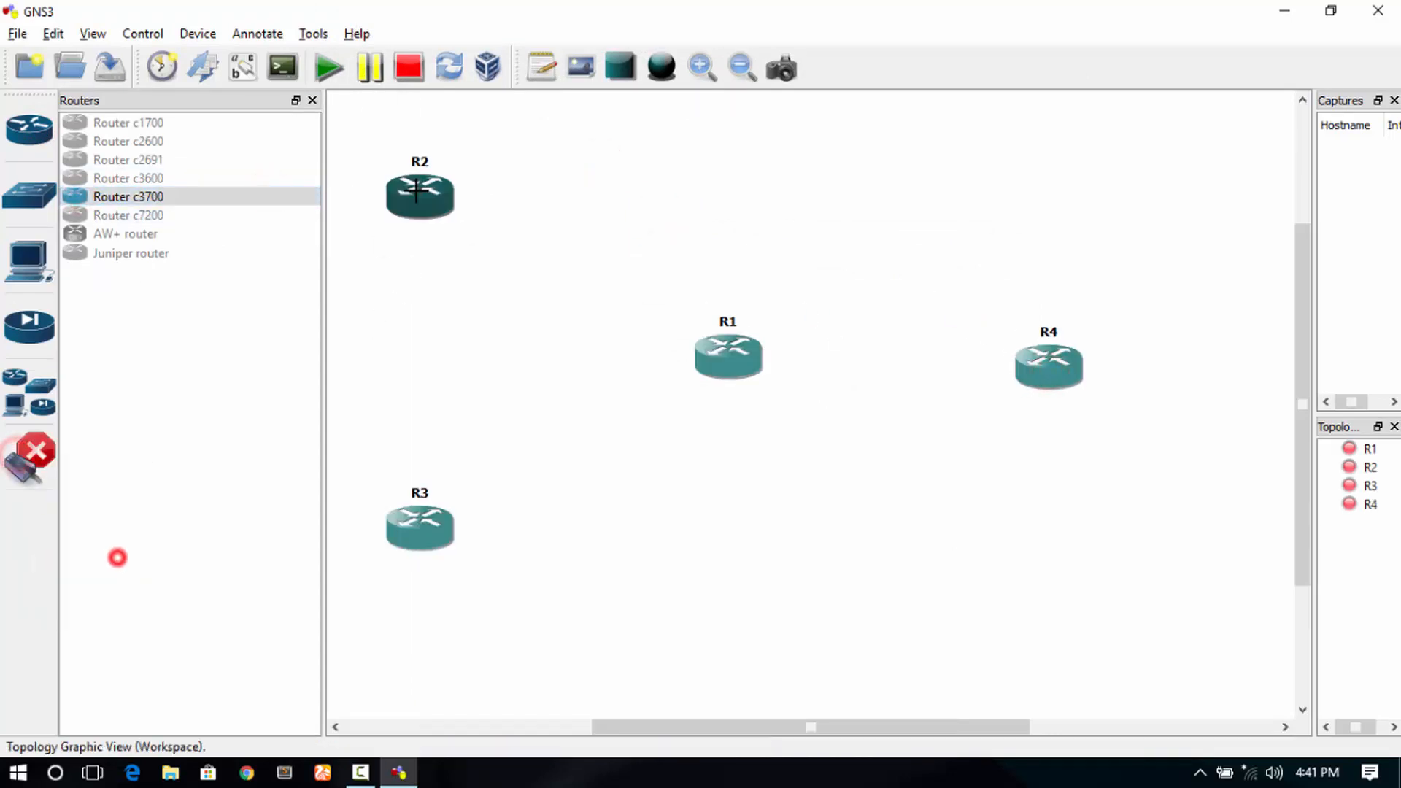
pyautogui.click(419, 522)
pyautogui.click(420, 522)
pyautogui.click(728, 354)
pyautogui.click(729, 354)
pyautogui.click(419, 194)
pyautogui.click(29, 456)
pyautogui.click(71, 598)
pyautogui.click(728, 354)
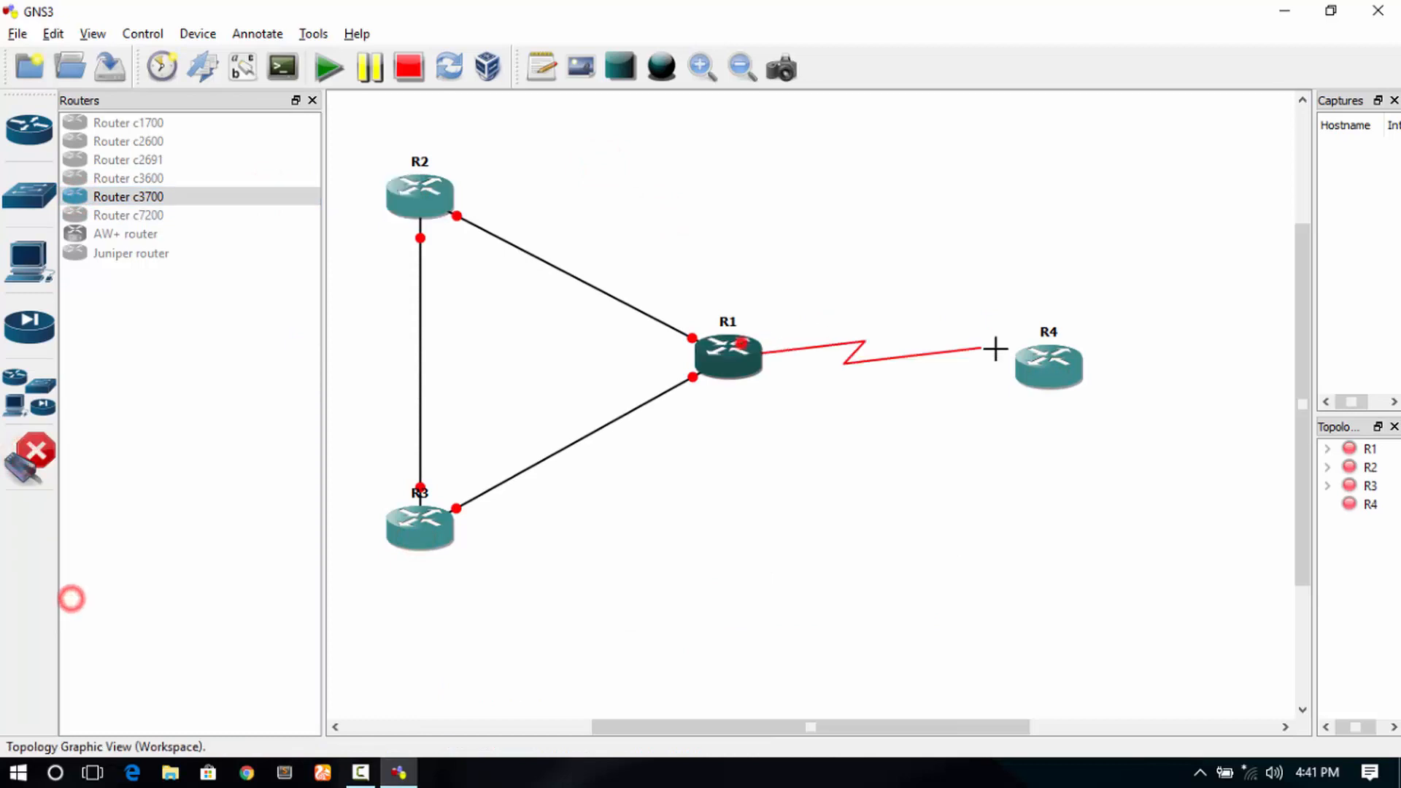
pyautogui.click(1041, 366)
pyautogui.click(48, 441)
# - Tidy the layout: align R4 with R1, move each router label onto its router, and widen the canvas
pyautogui.moveTo(420, 161); pyautogui.dragTo(421, 207)
pyautogui.click(1045, 400)
pyautogui.moveTo(1062, 399); pyautogui.dragTo(1062, 356)
pyautogui.click(797, 226)
pyautogui.moveTo(727, 322); pyautogui.dragTo(728, 365)
pyautogui.moveTo(420, 491); pyautogui.dragTo(418, 536)
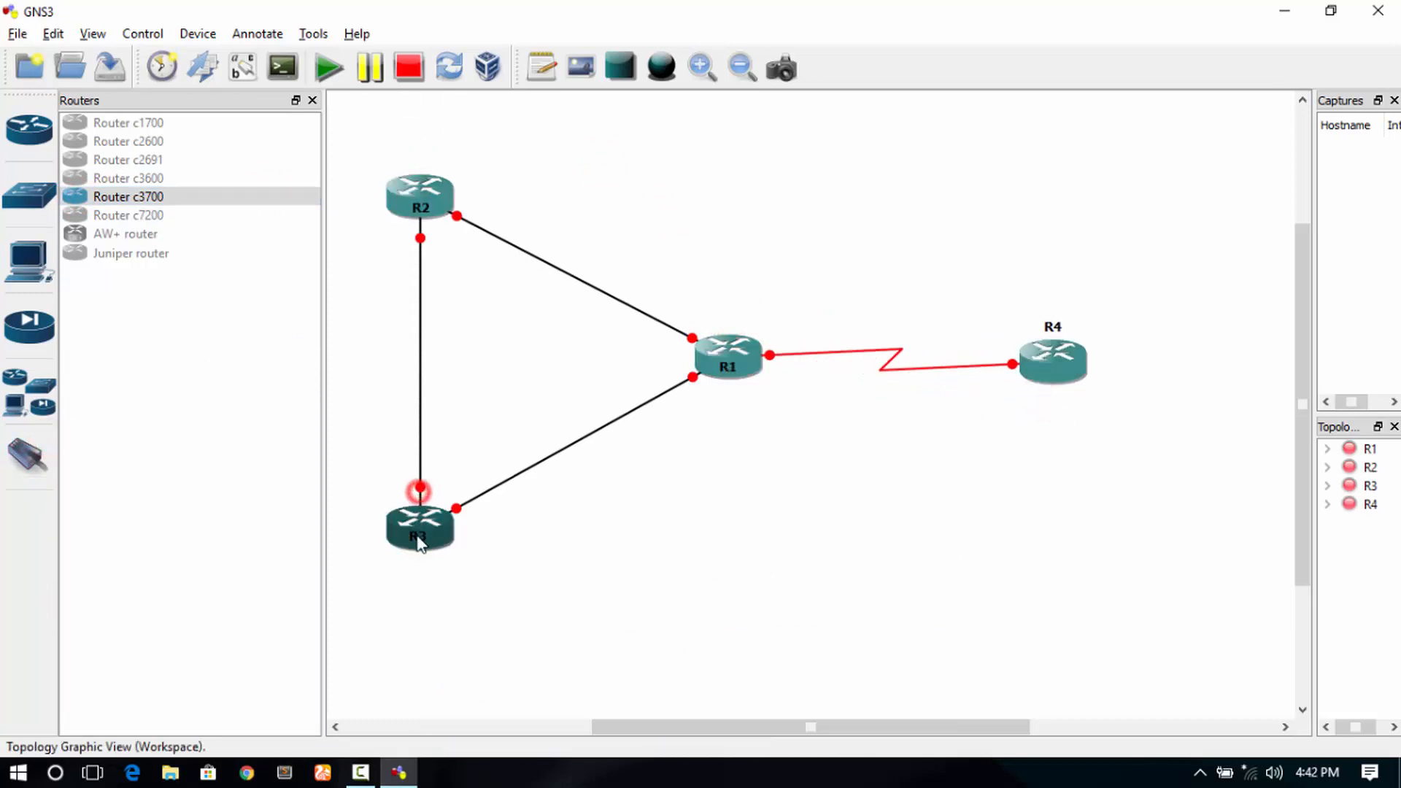
pyautogui.moveTo(1058, 325); pyautogui.dragTo(1054, 373)
pyautogui.moveTo(407, 186)
pyautogui.mouseDown()
pyautogui.moveTo(397, 176)
pyautogui.moveTo(410, 176)
pyautogui.mouseUp()
pyautogui.click(742, 358)
pyautogui.moveTo(741, 341); pyautogui.dragTo(742, 348)
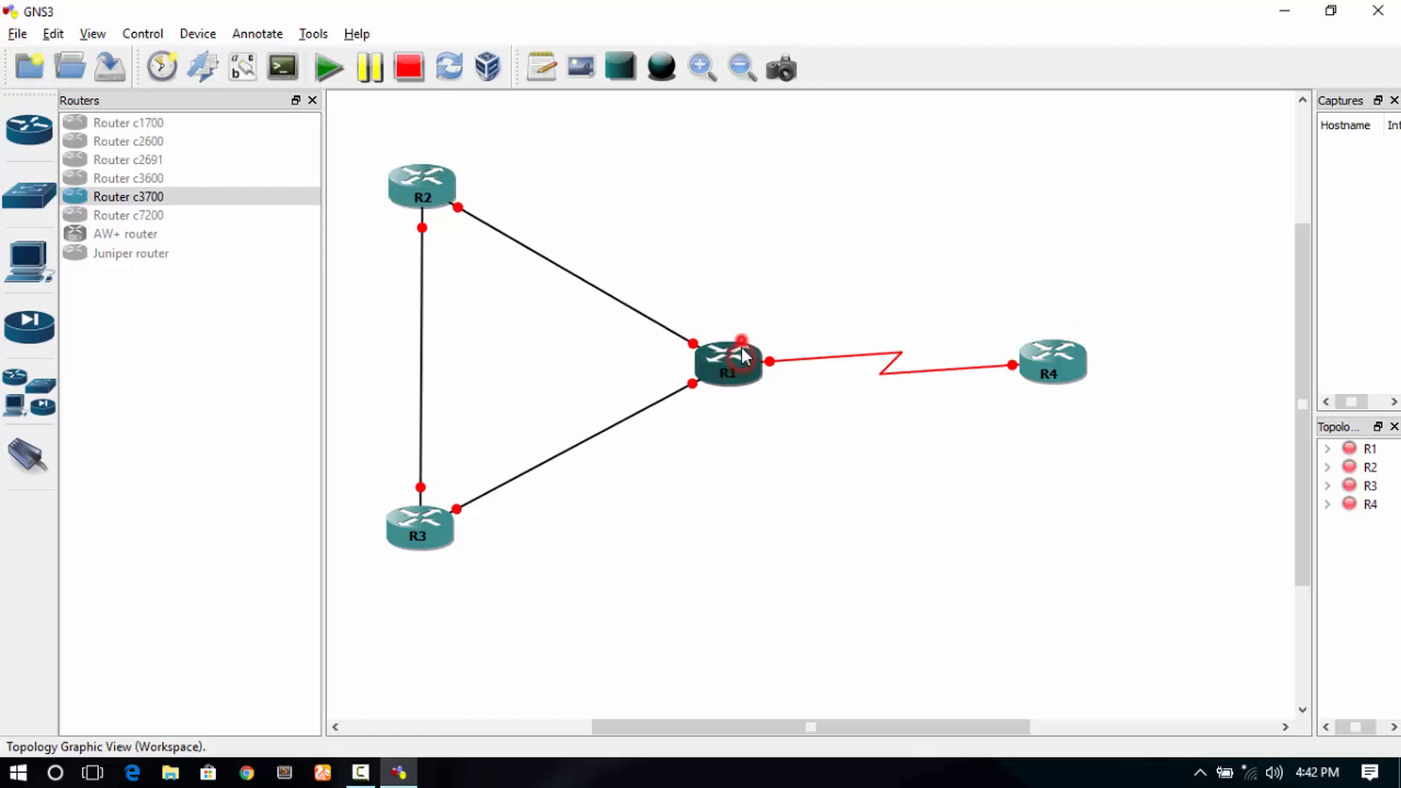
pyautogui.click(313, 100)
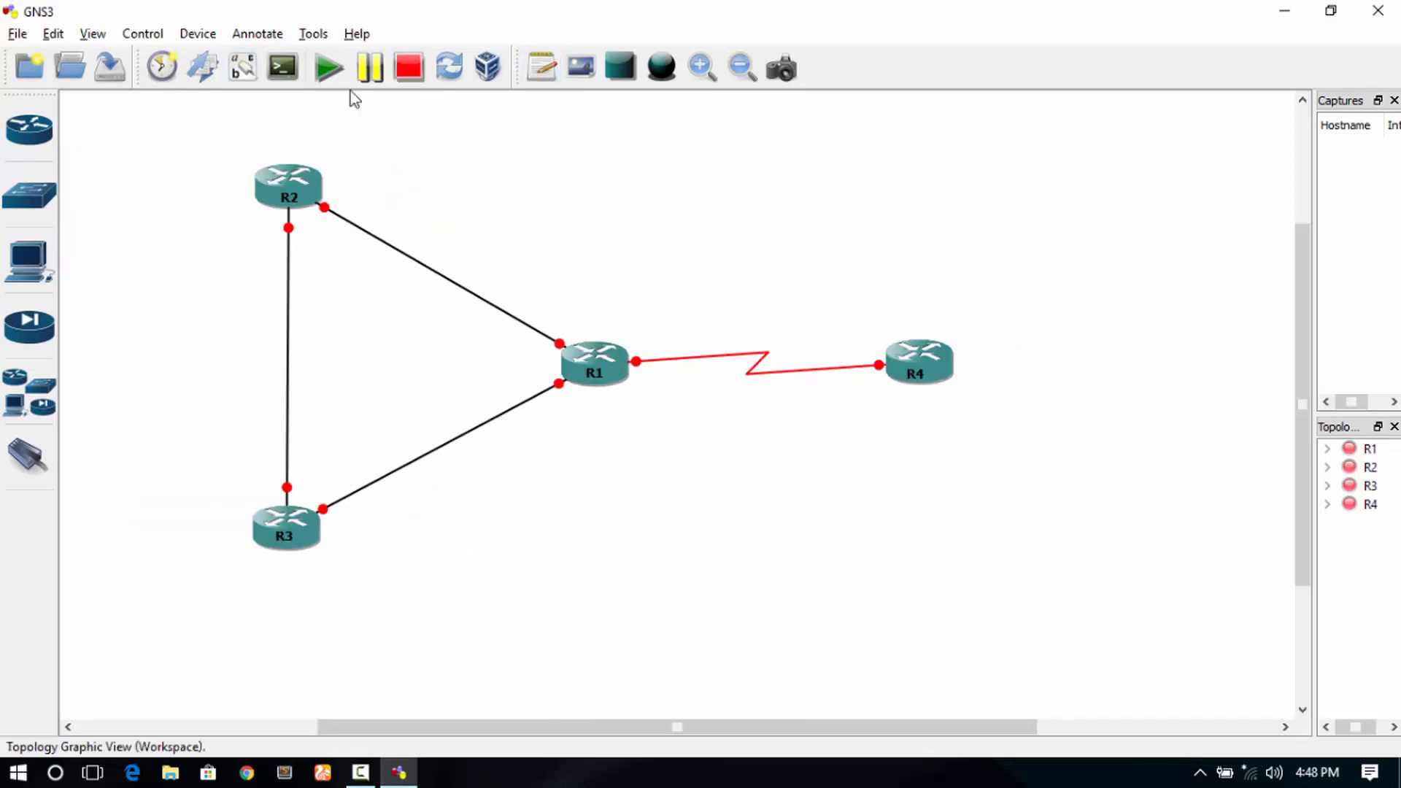
# - Show interface names and add subnet notes 10.0.12.0/24, 10.0.23.0/24, 10.0.13.0/24 and 20.0.14.0/30 beside their links
pyautogui.click(572, 465)
pyautogui.click(243, 67)
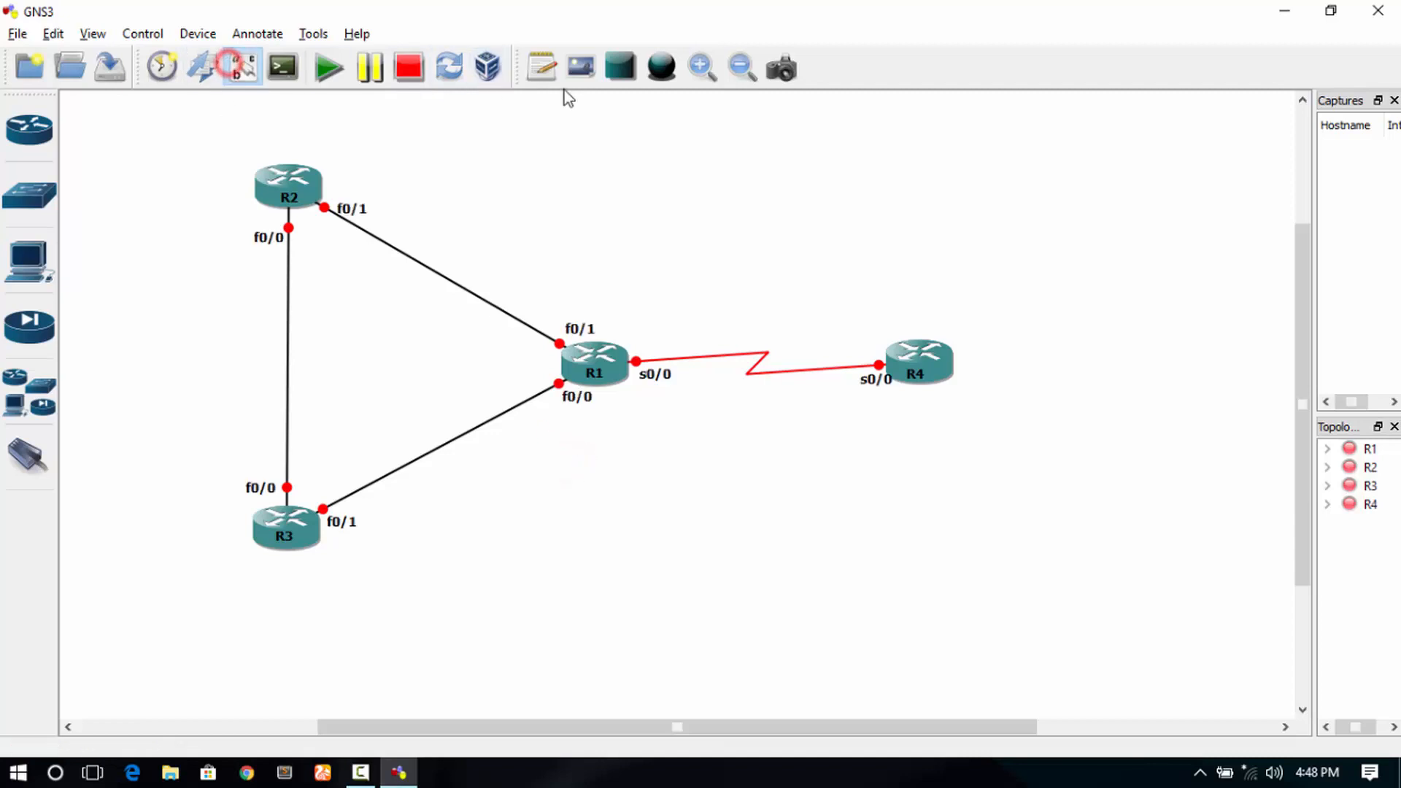
pyautogui.click(541, 67)
pyautogui.click(453, 244)
pyautogui.write('10.0.12.0/24')
pyautogui.click(451, 216)
pyautogui.click(542, 68)
pyautogui.click(173, 352)
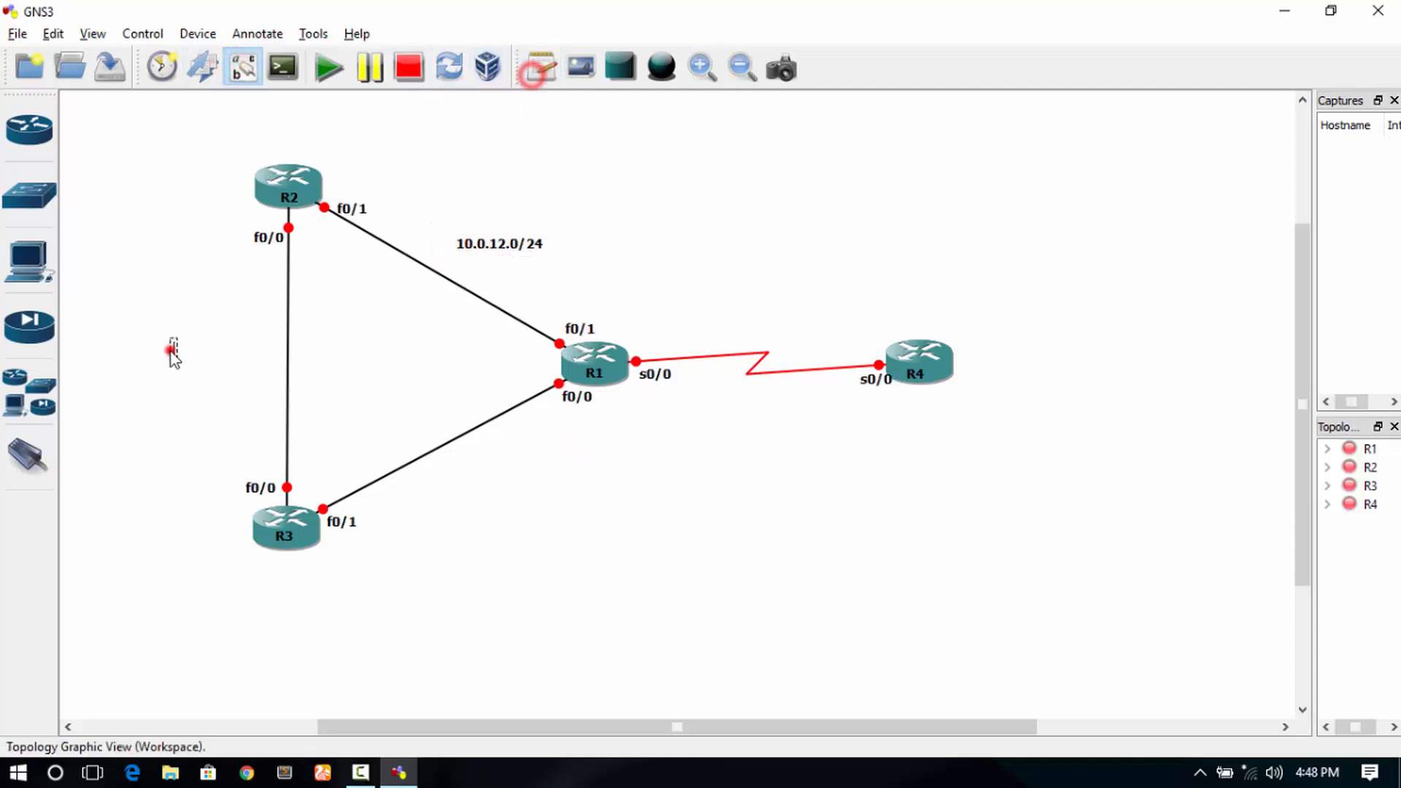
pyautogui.write('10.0.23.0/24')
pyautogui.click(447, 261)
pyautogui.click(541, 67)
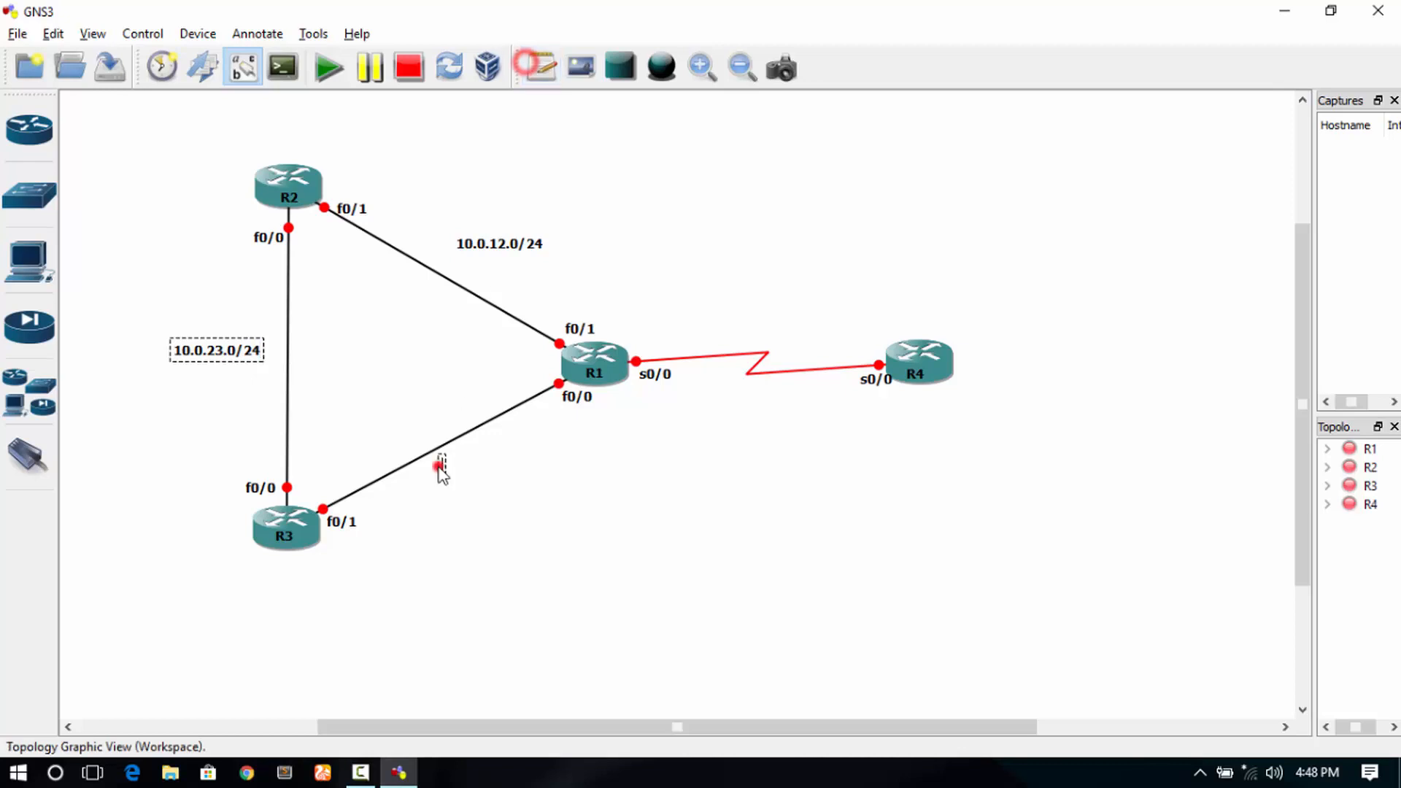
pyautogui.click(440, 468)
pyautogui.write('10.0.13.0/24')
pyautogui.click(458, 499)
pyautogui.click(541, 67)
pyautogui.click(725, 323)
pyautogui.write('20.0.14.0/30')
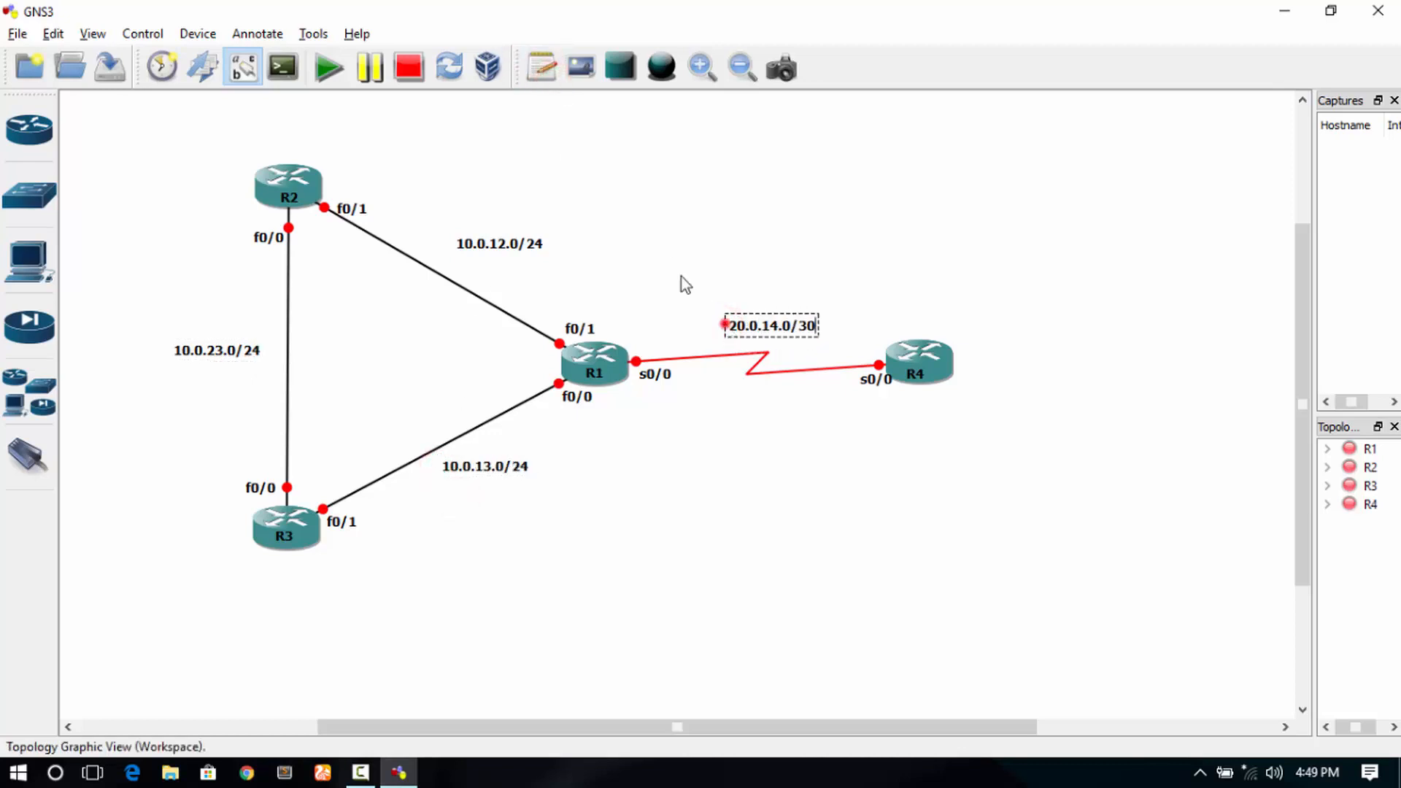
pyautogui.click(556, 159)
# - Add '.1' notes beside R1's f0/1, s0/0 and f0/0 interfaces
pyautogui.click(539, 66)
pyautogui.click(557, 313)
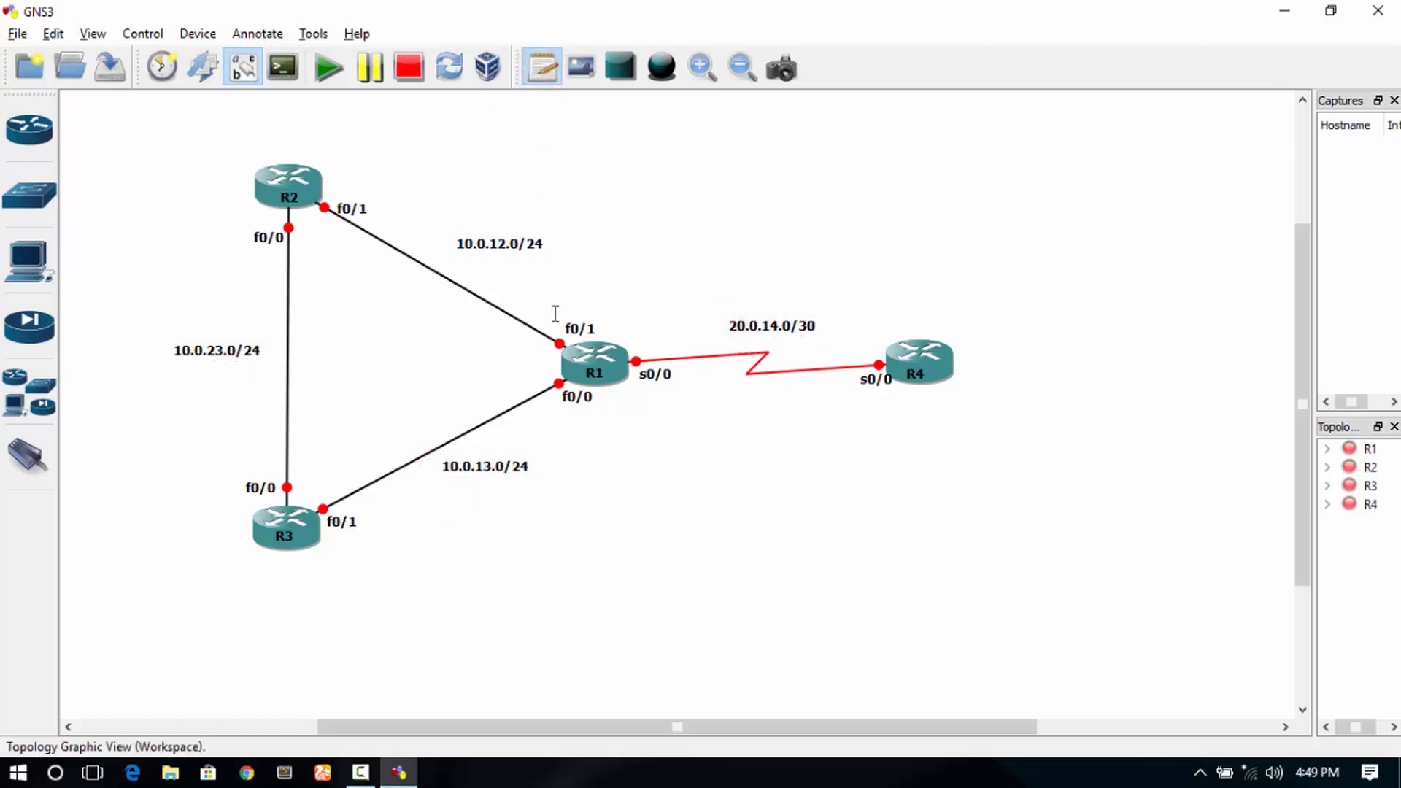
pyautogui.write('.1')
pyautogui.click(539, 66)
pyautogui.click(636, 343)
pyautogui.write('.1')
pyautogui.click(541, 67)
pyautogui.click(553, 406)
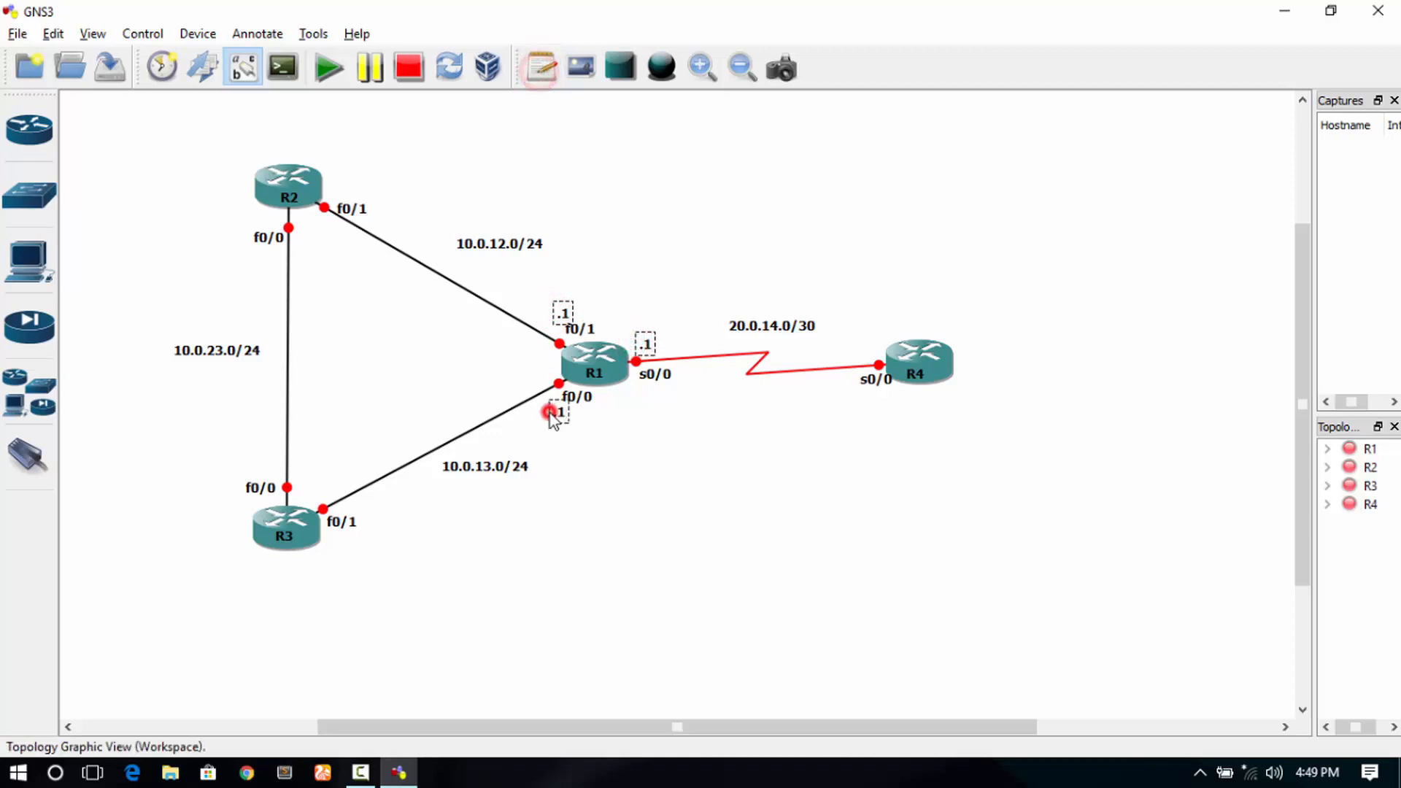
pyautogui.write('.1')
# - Add '.2' notes at R2 f0/1, R4 s0/0, R3 f0/1 and f0/0, and '.1' at R2 f0/0
pyautogui.click(339, 182)
pyautogui.write('.2')
pyautogui.click(542, 67)
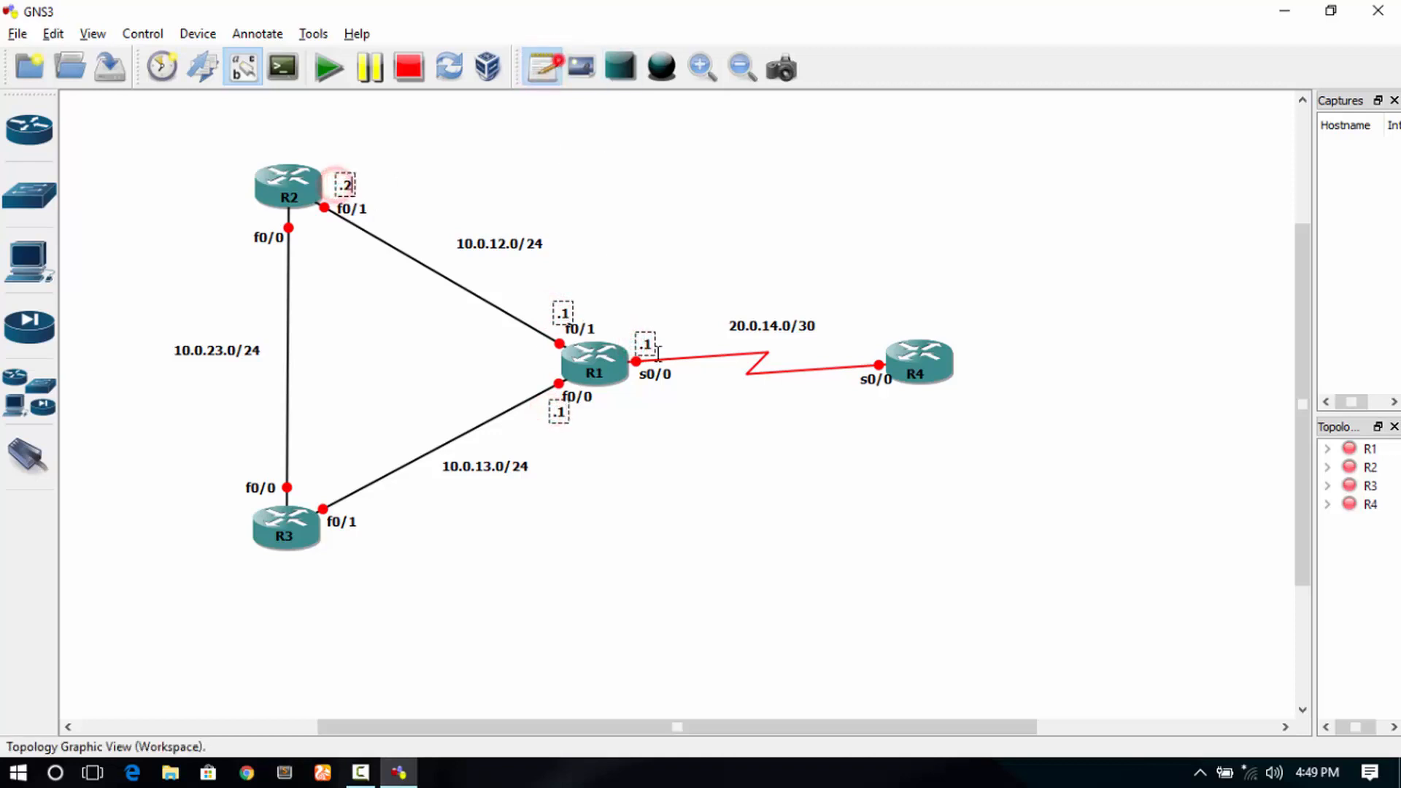
pyautogui.click(857, 346)
pyautogui.write('.2')
pyautogui.click(542, 67)
pyautogui.click(331, 536)
pyautogui.write('.2')
pyautogui.click(541, 67)
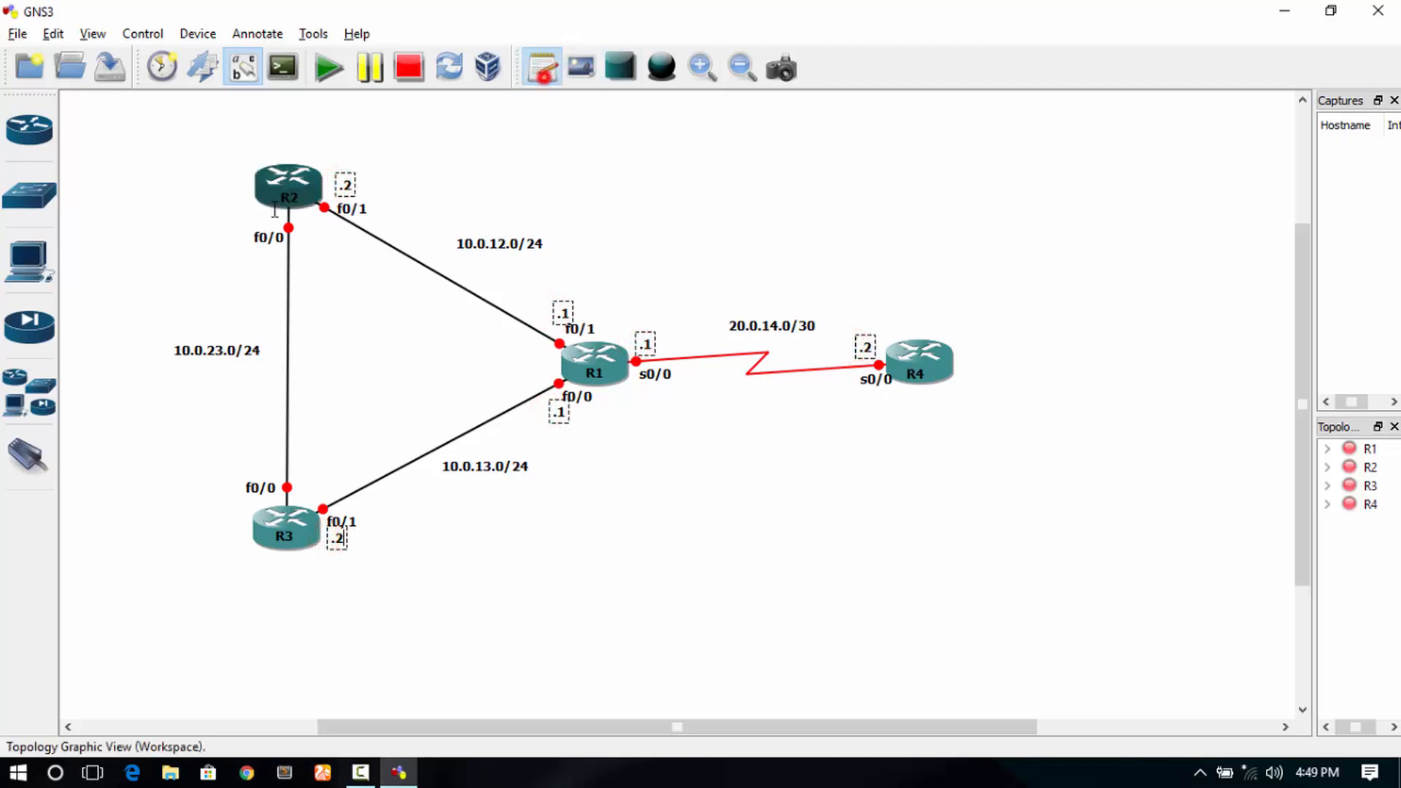
pyautogui.click(251, 471)
pyautogui.write('.2')
pyautogui.click(258, 254)
pyautogui.write('.1')
pyautogui.click(325, 289)
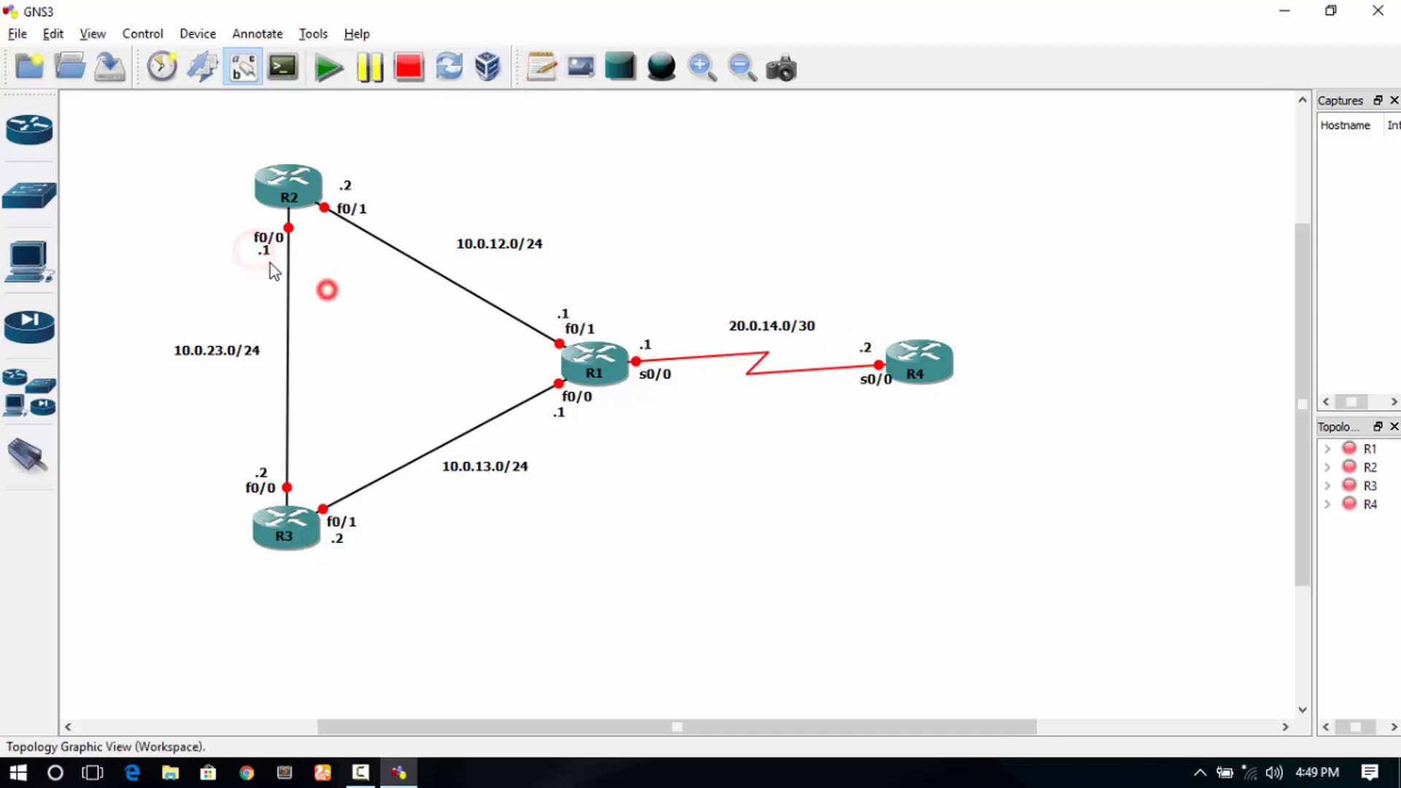
pyautogui.click(366, 278)
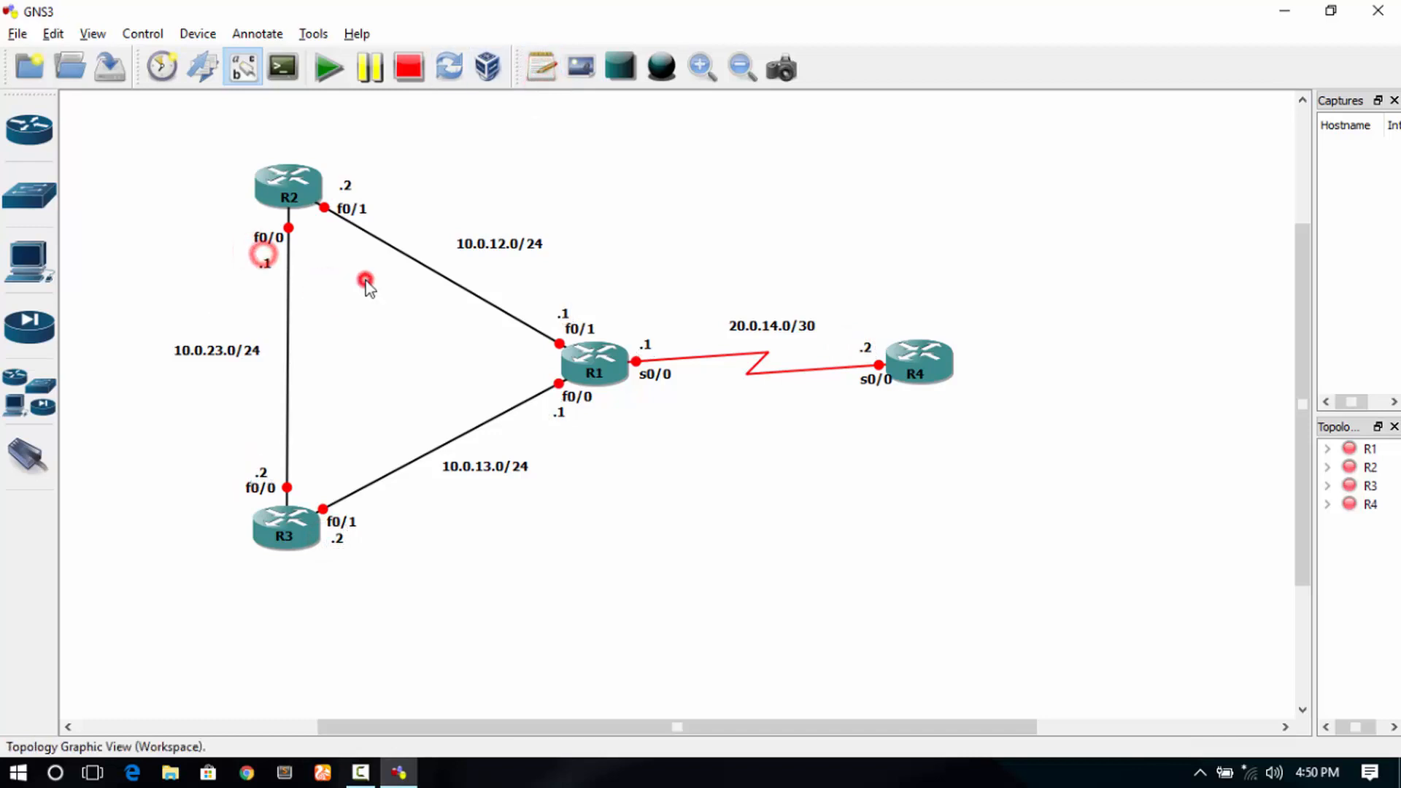
# - Start all four routers R1–R4 and open a console session to R1
pyautogui.click(327, 68)
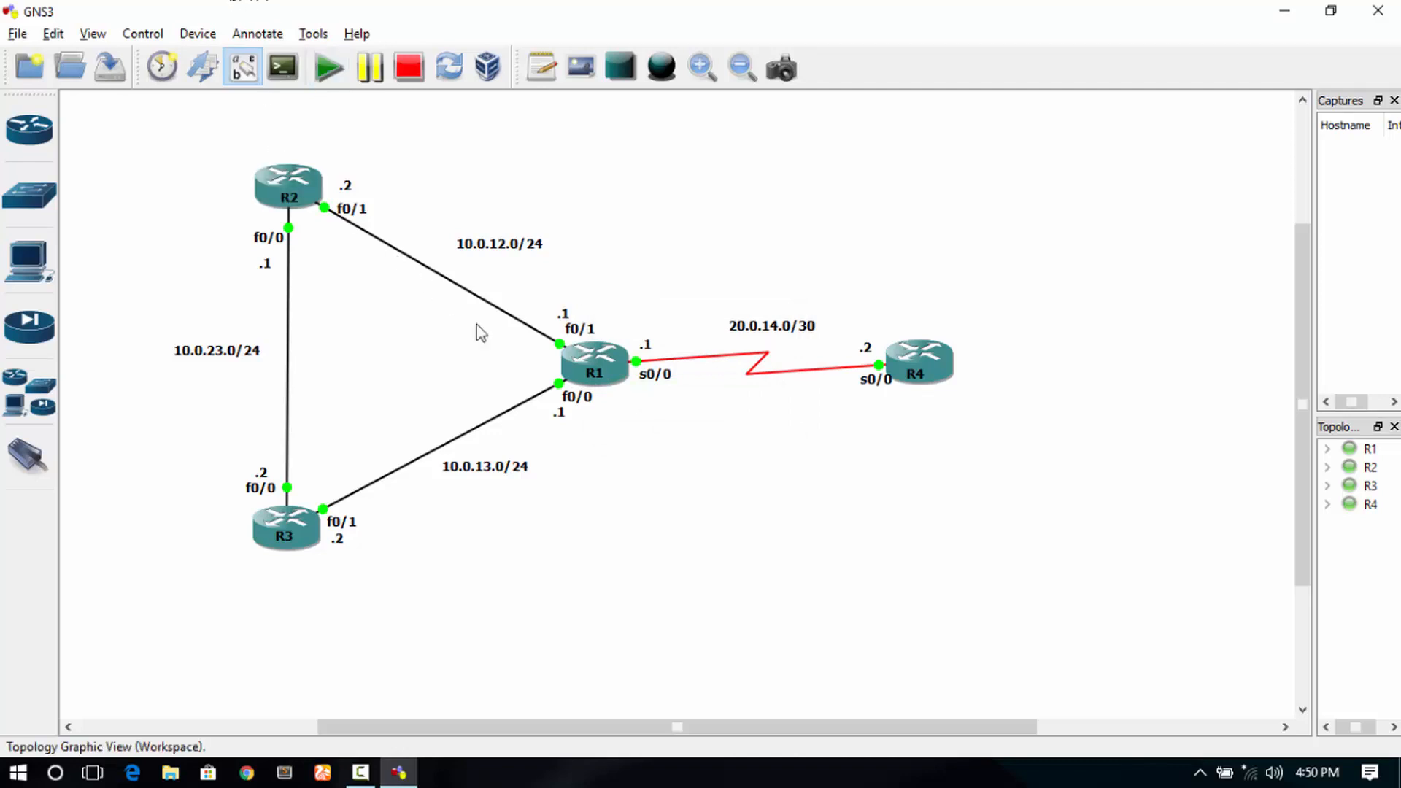
pyautogui.rightClick(594, 356)
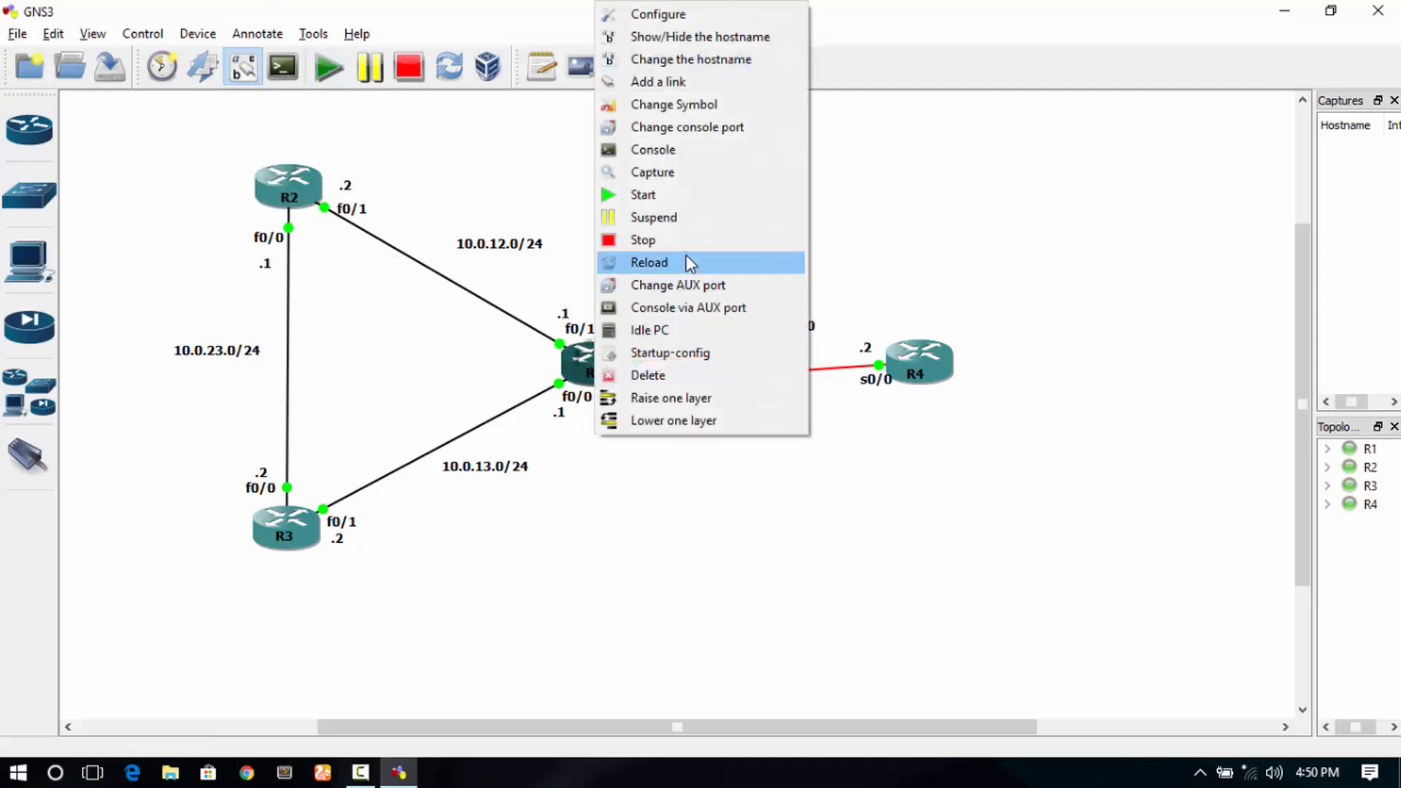
pyautogui.click(684, 159)
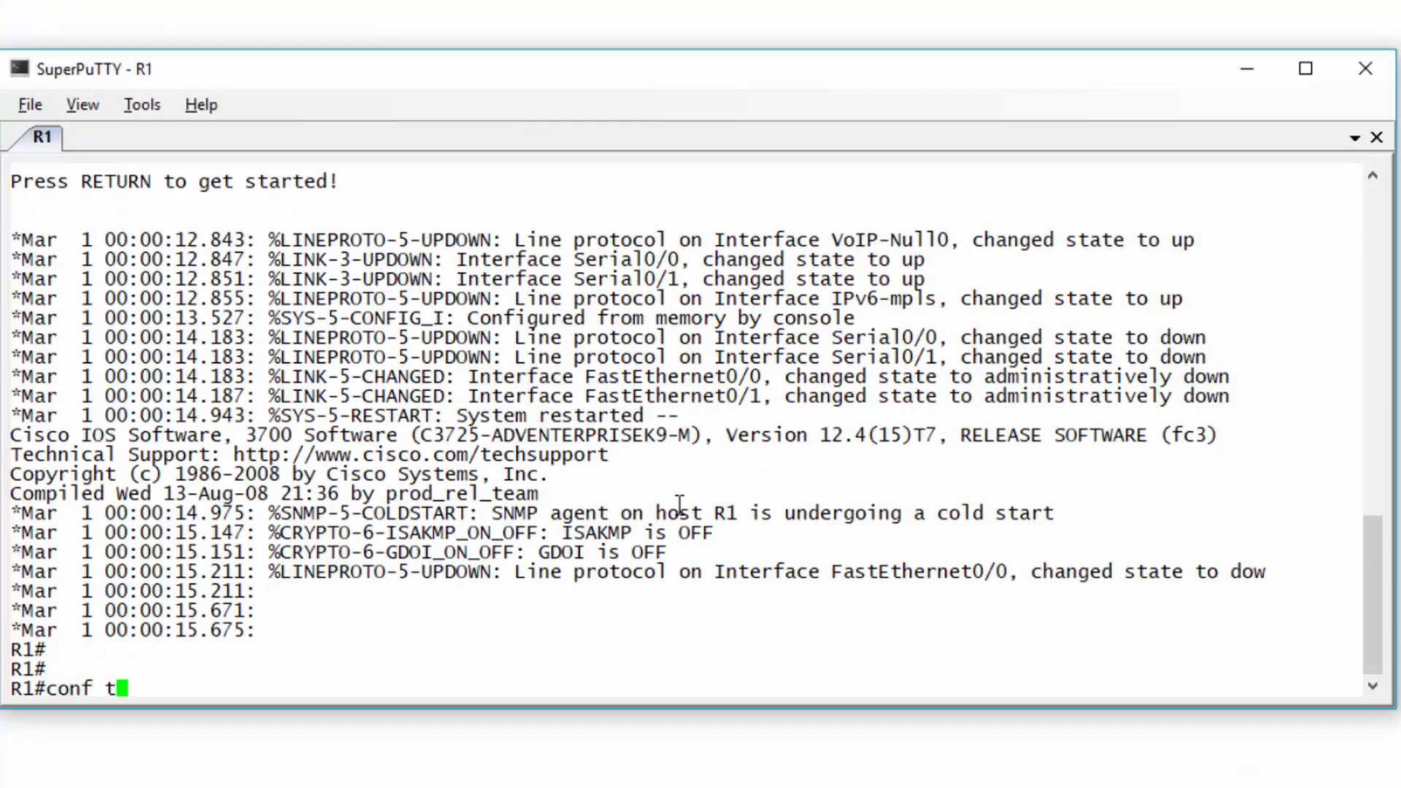
# - On R1, give f0/0 the address 10.0.13.1 255.255.255.0 and enable it
pyautogui.press('Return')
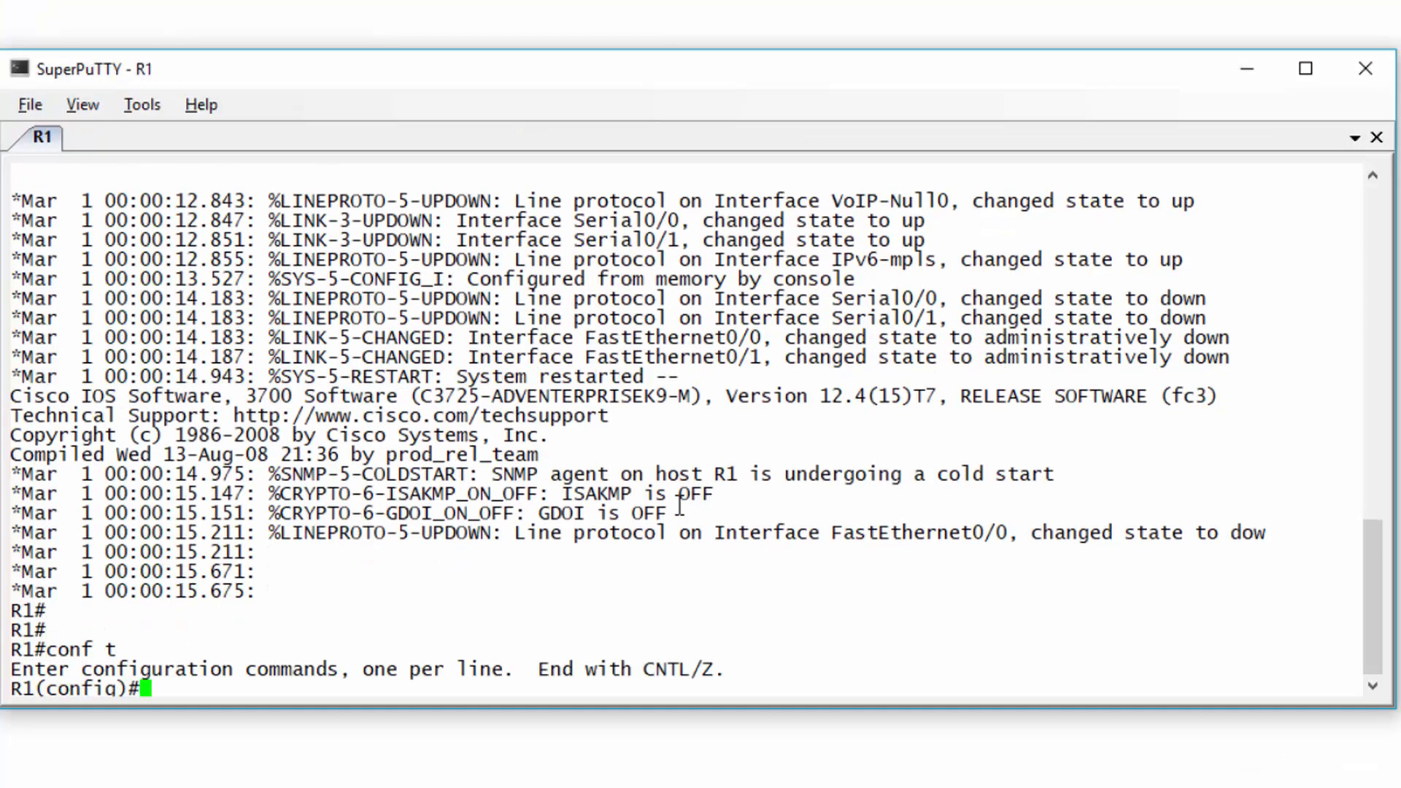
pyautogui.write('int')
pyautogui.moveTo(623, 704); pyautogui.dragTo(623, 721)
pyautogui.write('f0/0')
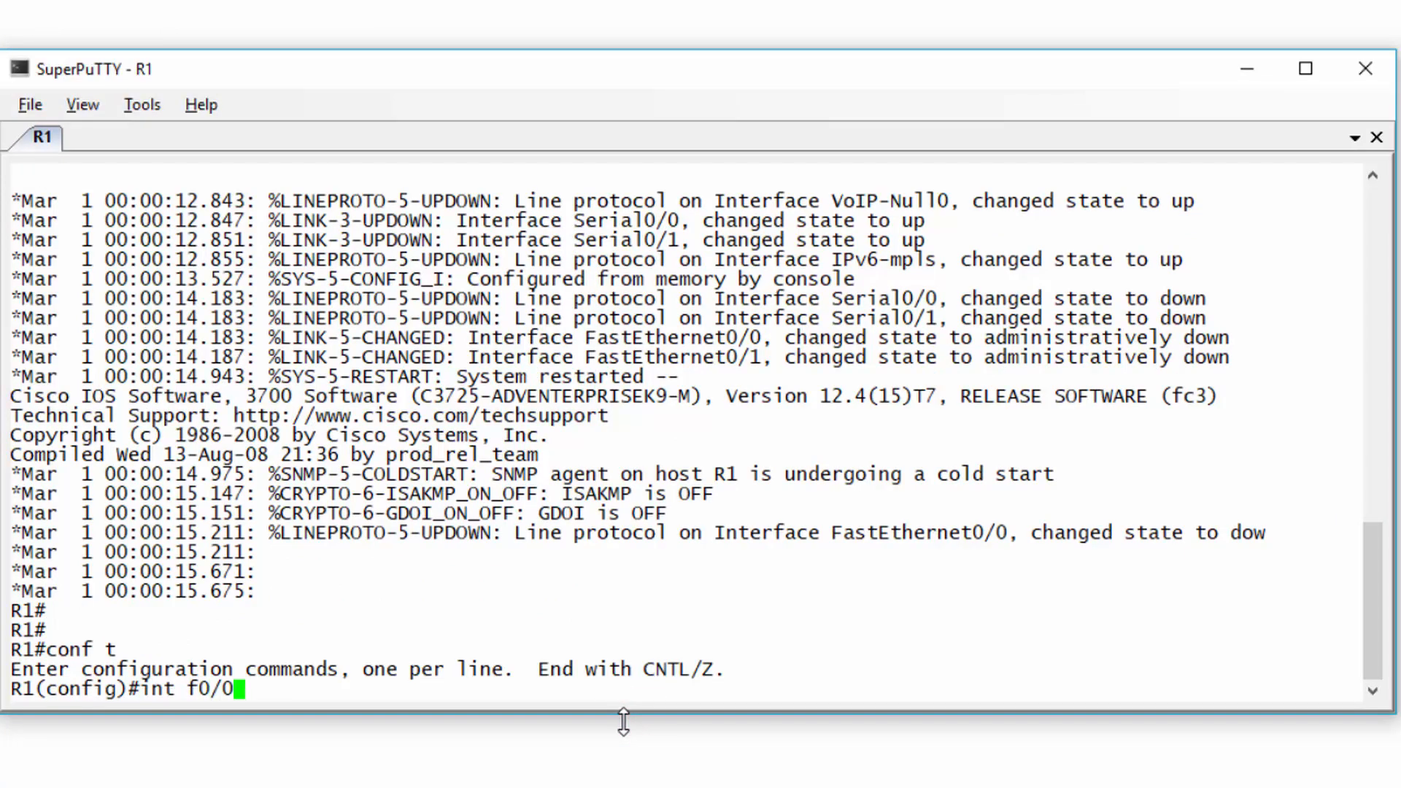
pyautogui.press('Return')
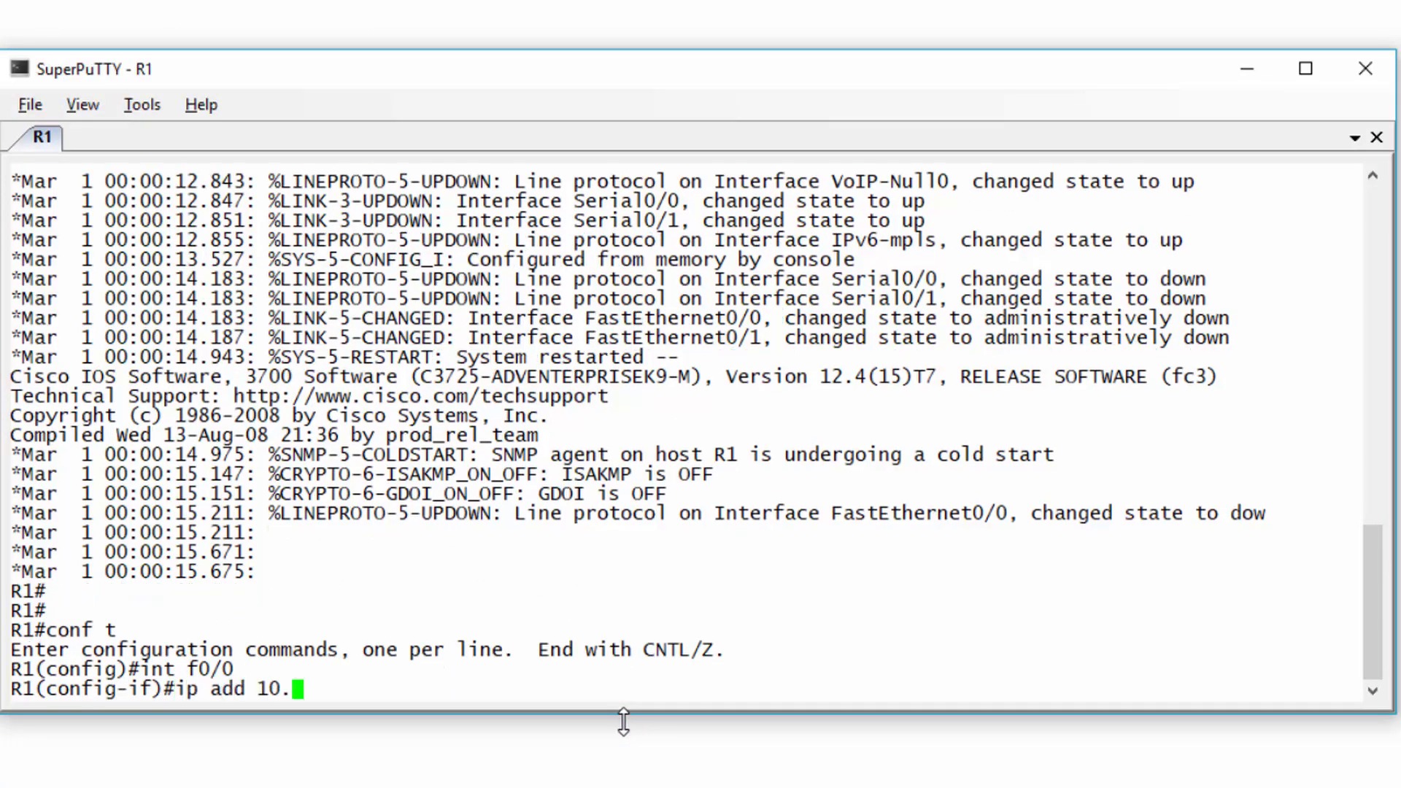
pyautogui.write('ip add 10.0.13.1 255.255.255.0')
pyautogui.press('Return')
pyautogui.write('no shut')
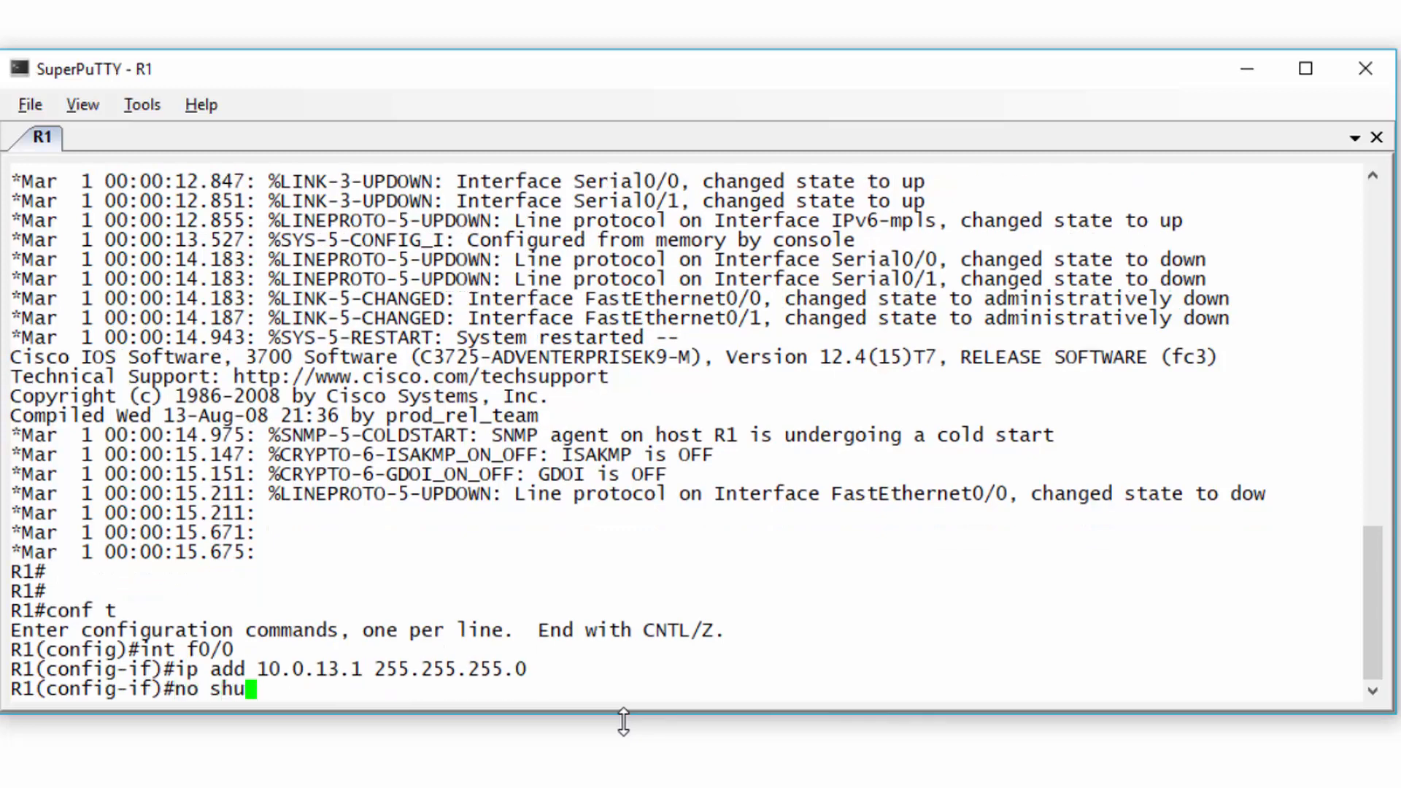
pyautogui.press('Return')
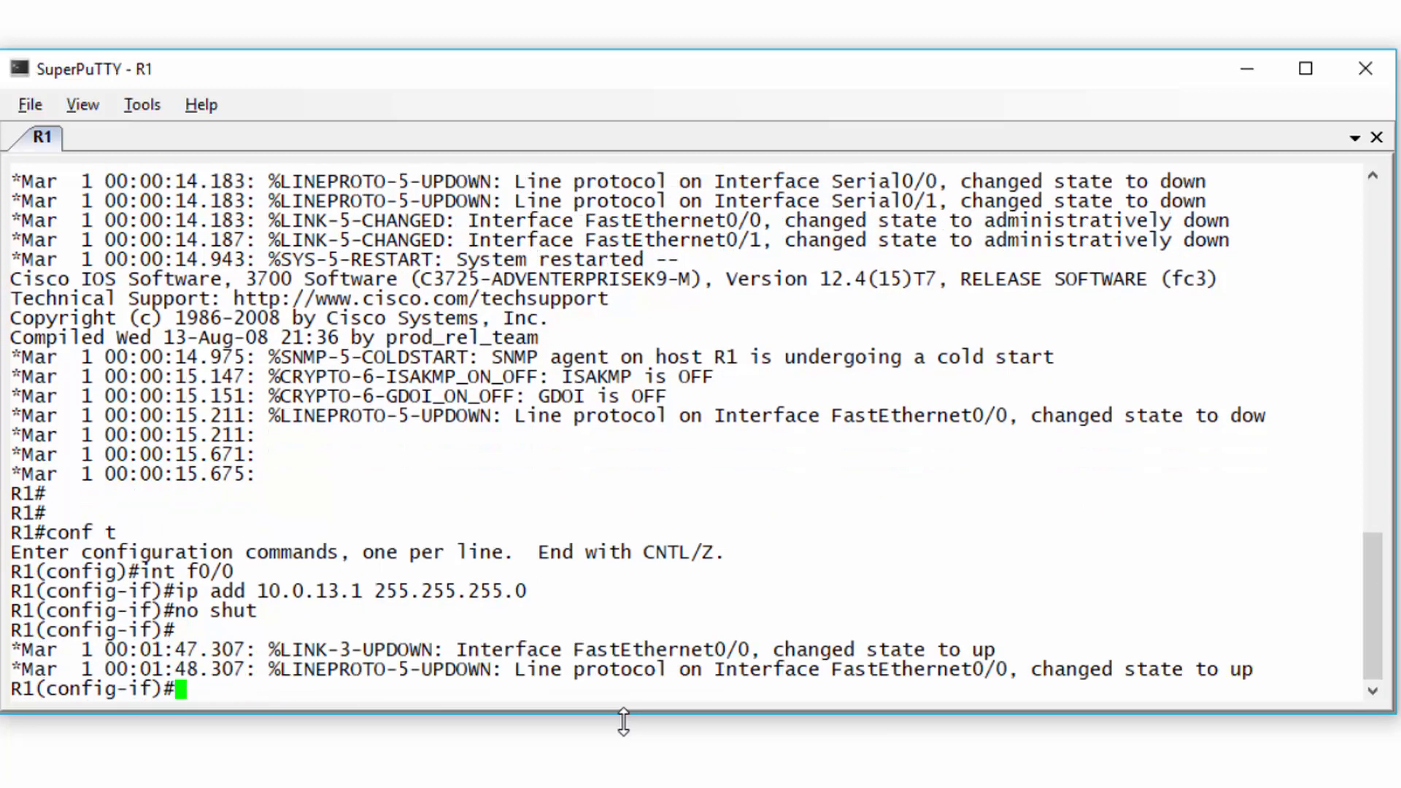
pyautogui.press('Return')
# - Give R1's f0/1 the address 10.0.12.1/24 and enable it
pyautogui.write('int f0/1')
pyautogui.press('Return')
pyautogui.write('ip')
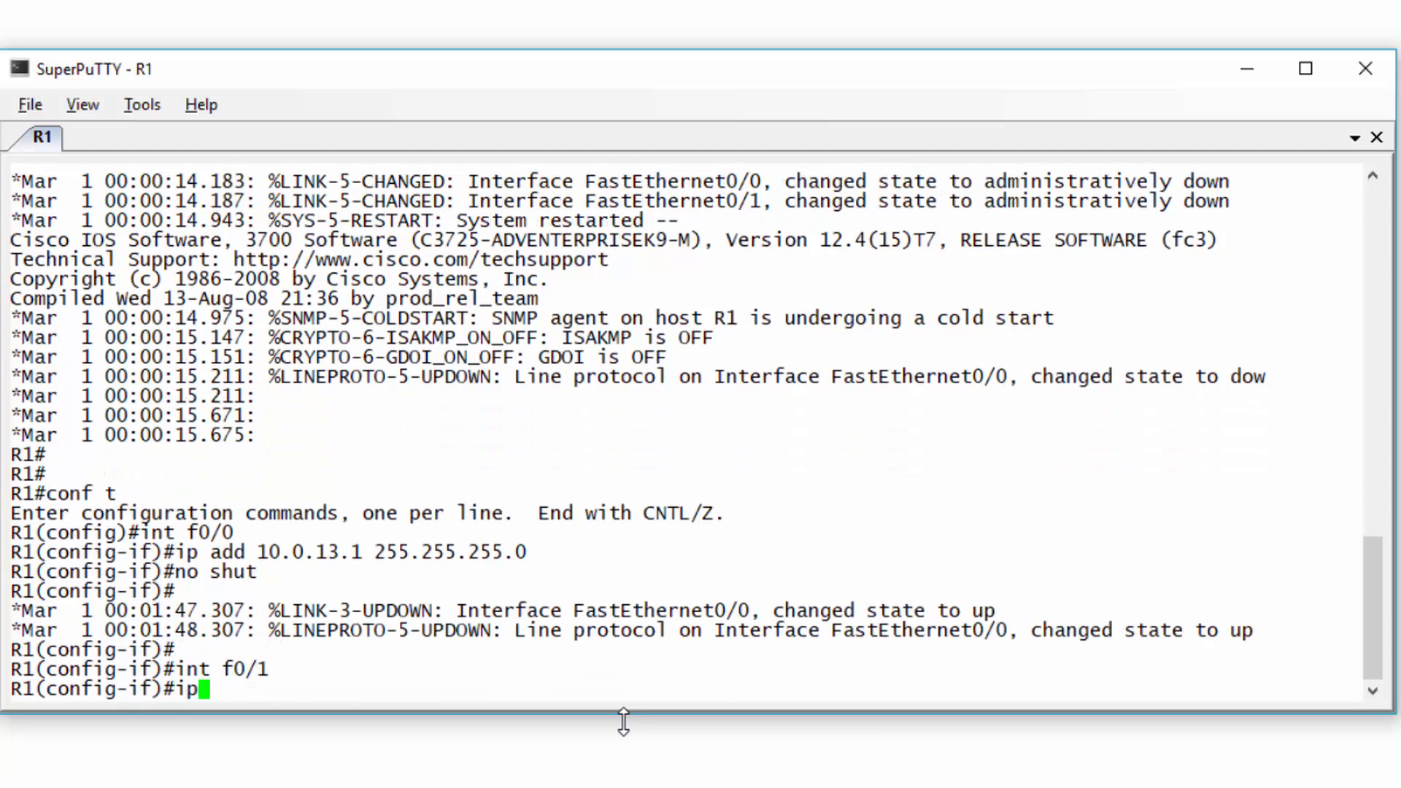
pyautogui.write(' add 10.0.12.1 255.255.255.0')
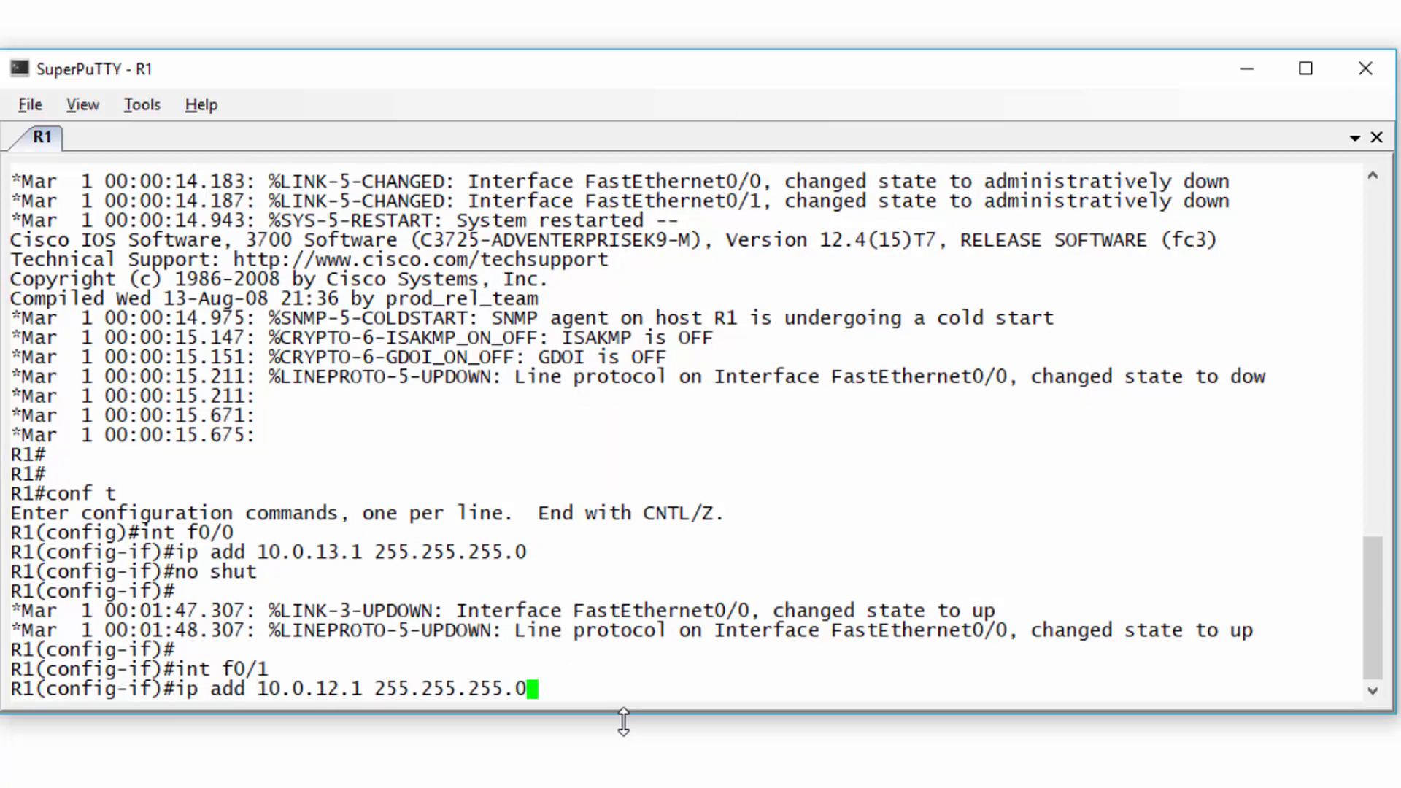
pyautogui.press('Return')
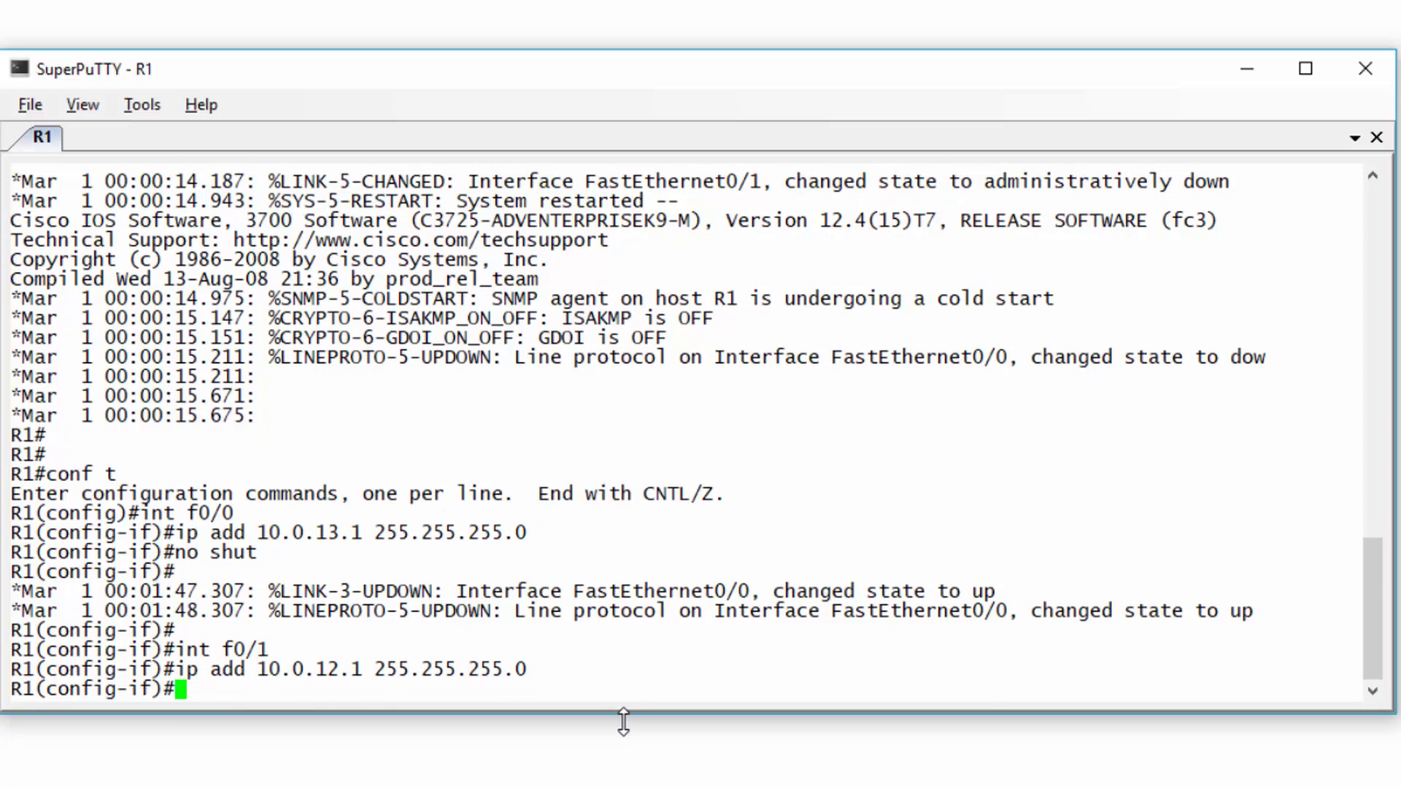
pyautogui.write('no shut')
pyautogui.press('Return')
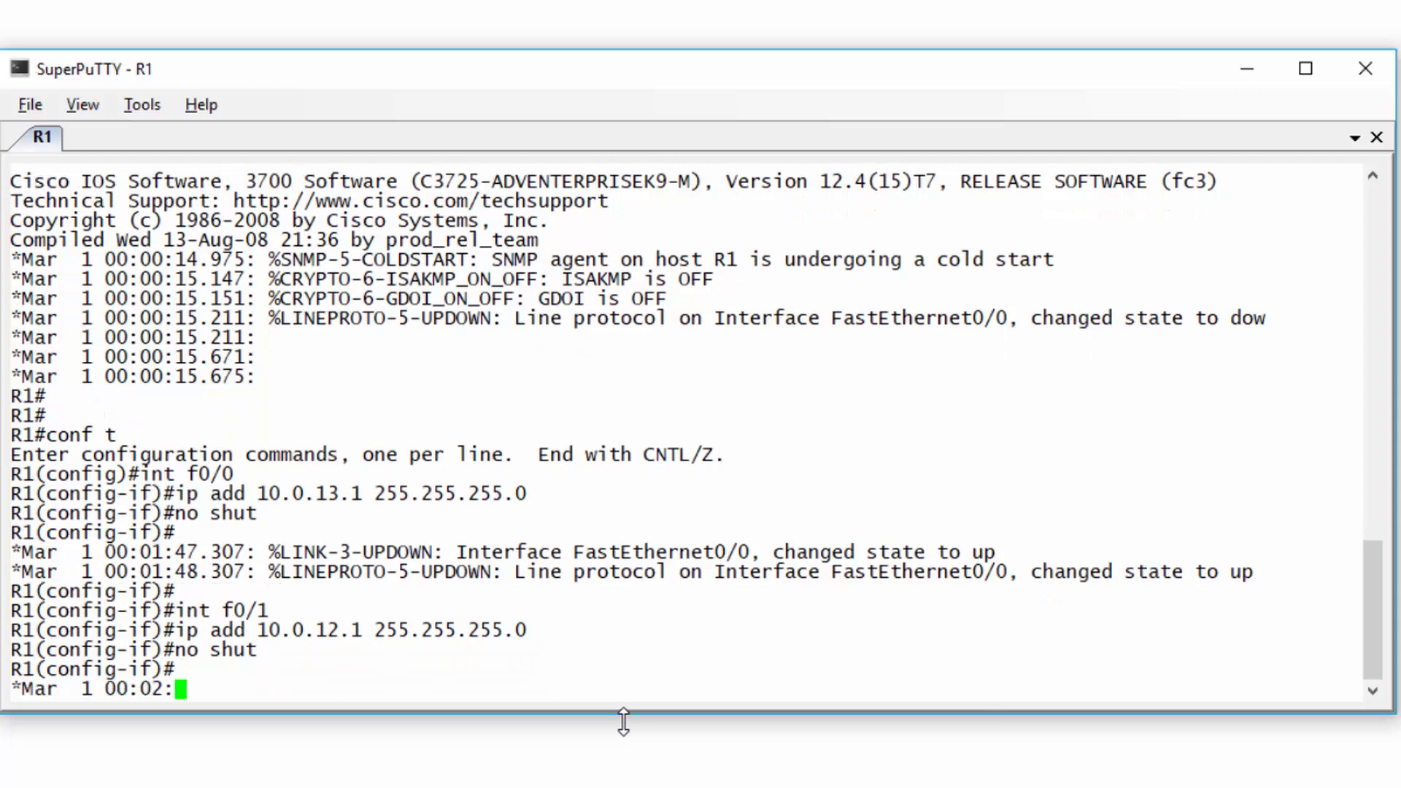
pyautogui.press('Return')
# - Give R1's s0/0 the address 20.0.14.1 255.255.255.252, enable it, and leave configuration mode
pyautogui.write('int s0/0')
pyautogui.press('Return')
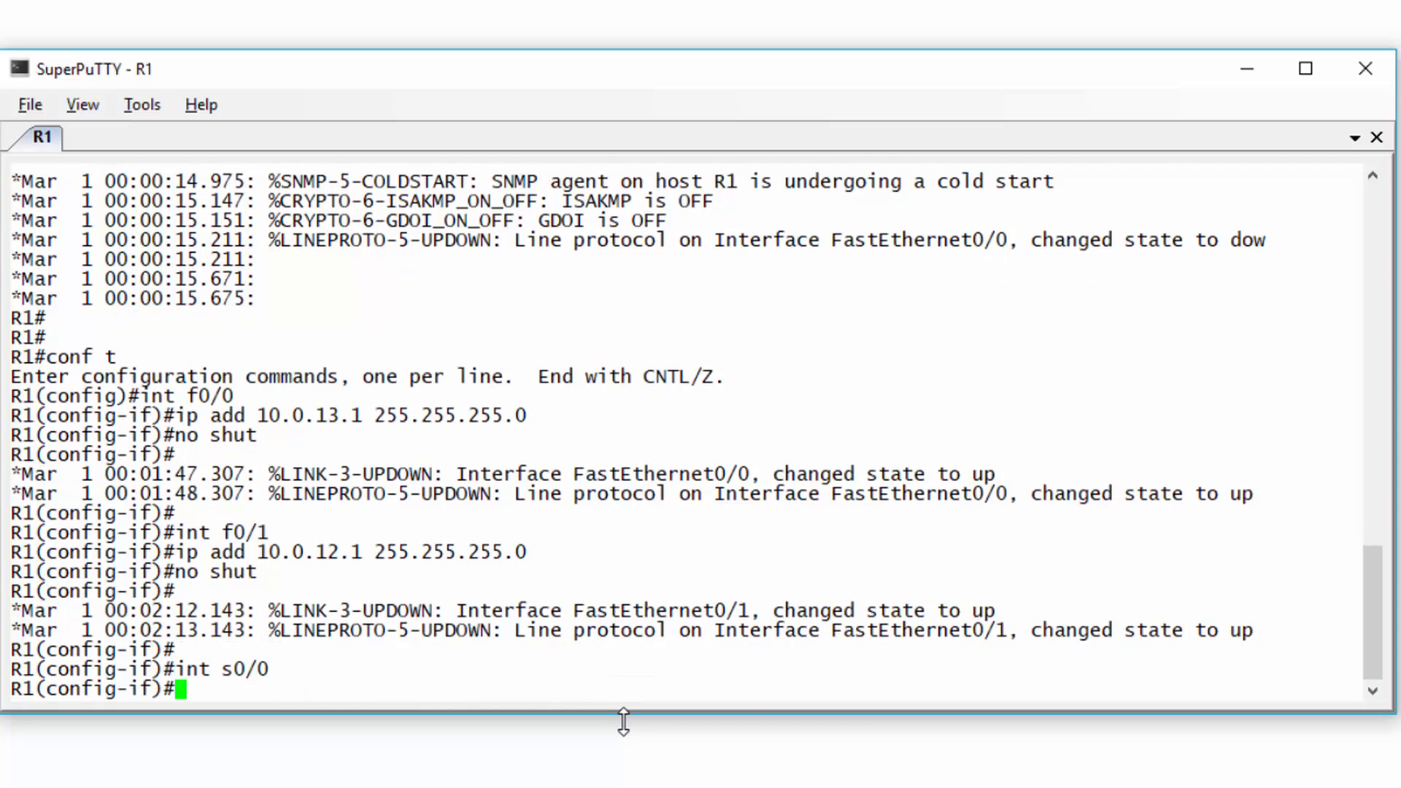
pyautogui.write('ip add 20.0.14.1')
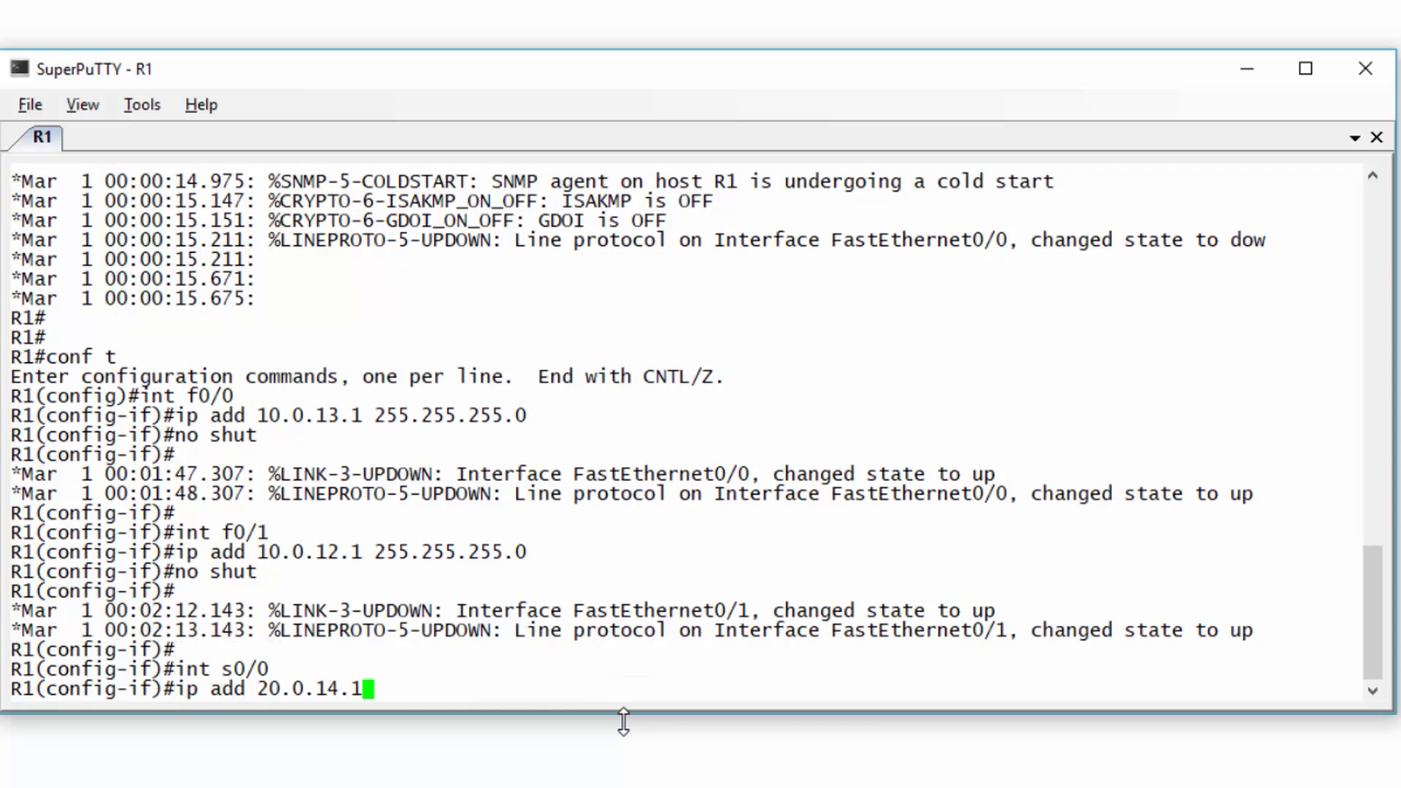
pyautogui.write(' 255.255.255.252')
pyautogui.press('Return')
pyautogui.write('no shut')
pyautogui.press('Return')
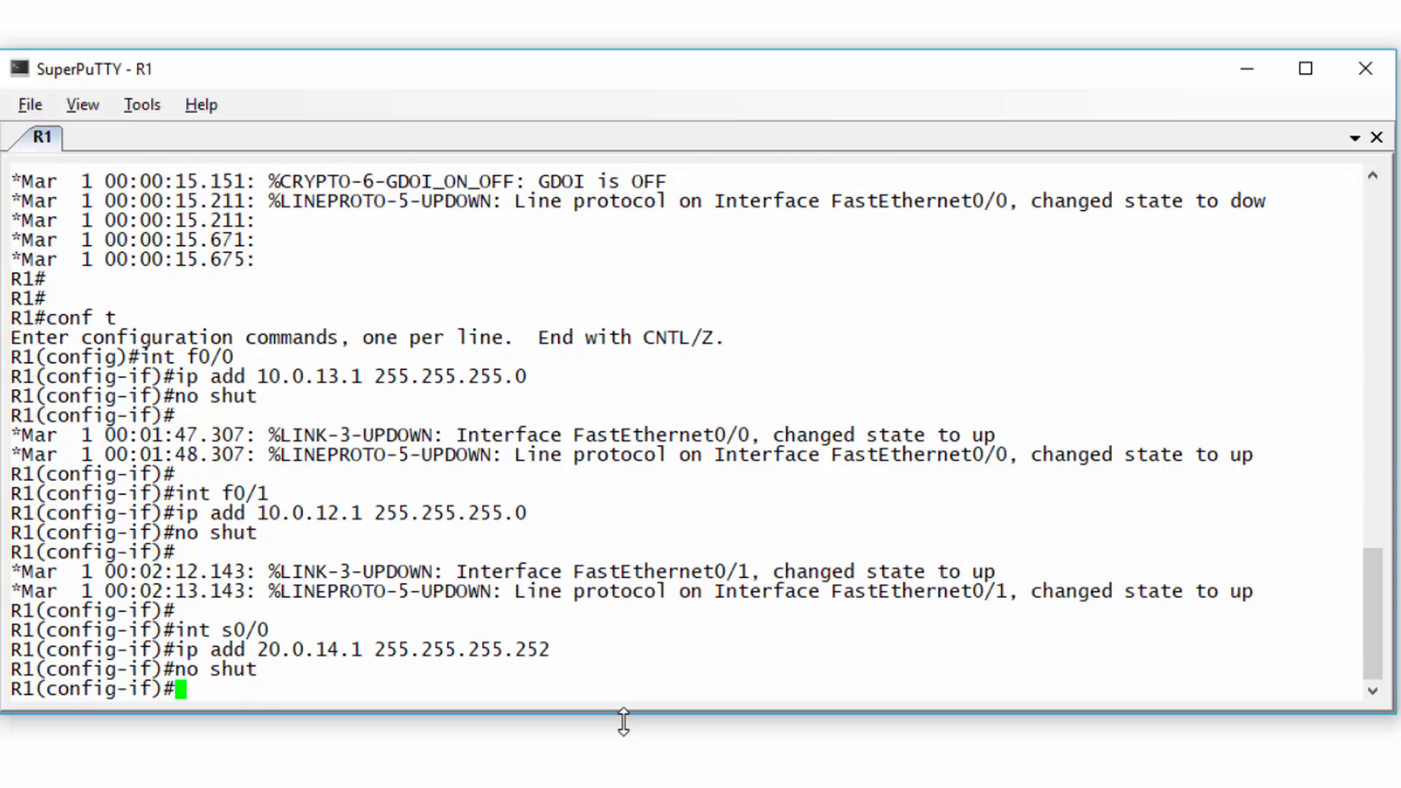
pyautogui.hotkey('ctrl', 'z')
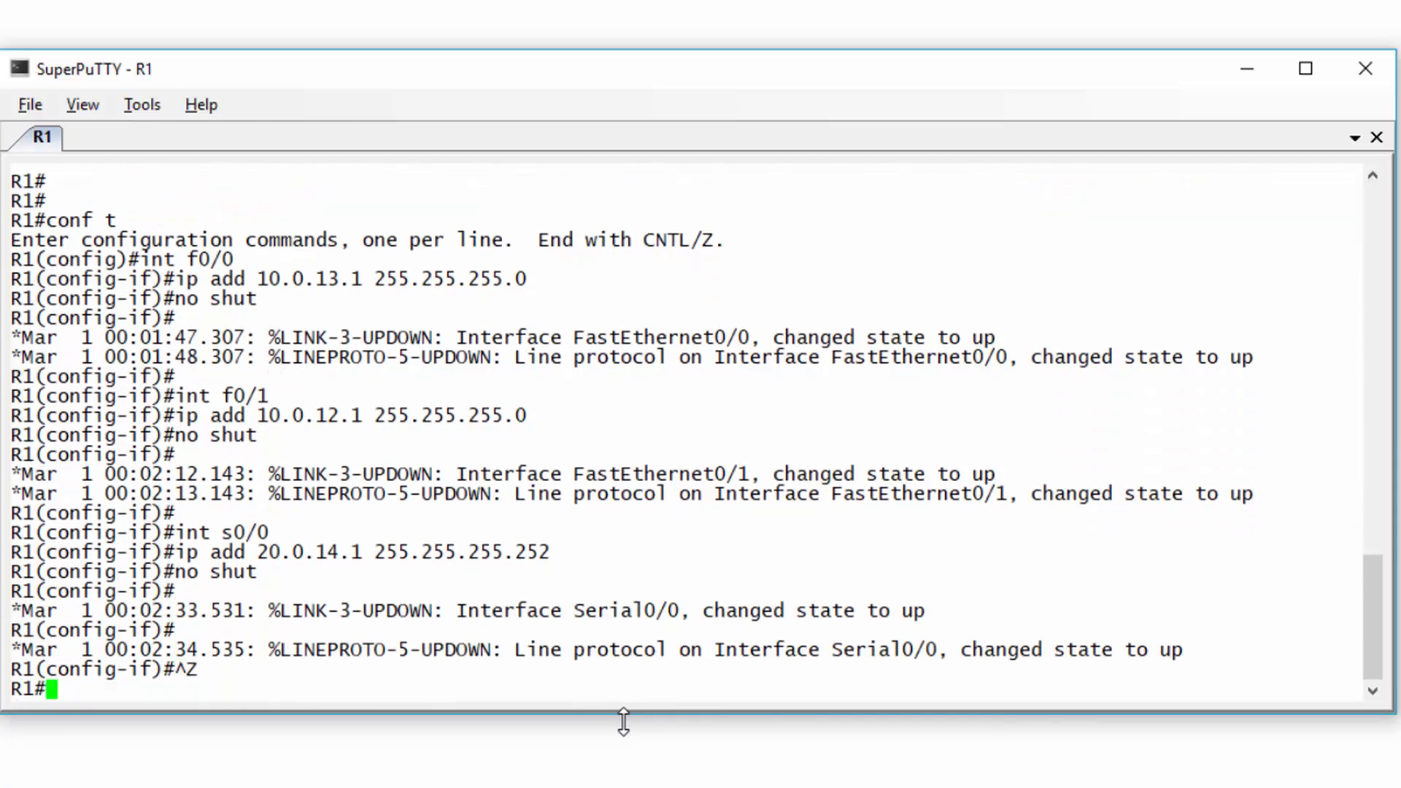
pyautogui.click(1247, 68)
pyautogui.rightClick(165, 114)
# - In R2's console, give f0/0 the address 10.0.23.1/24 and enable it
pyautogui.click(250, 299)
pyautogui.write('conf t')
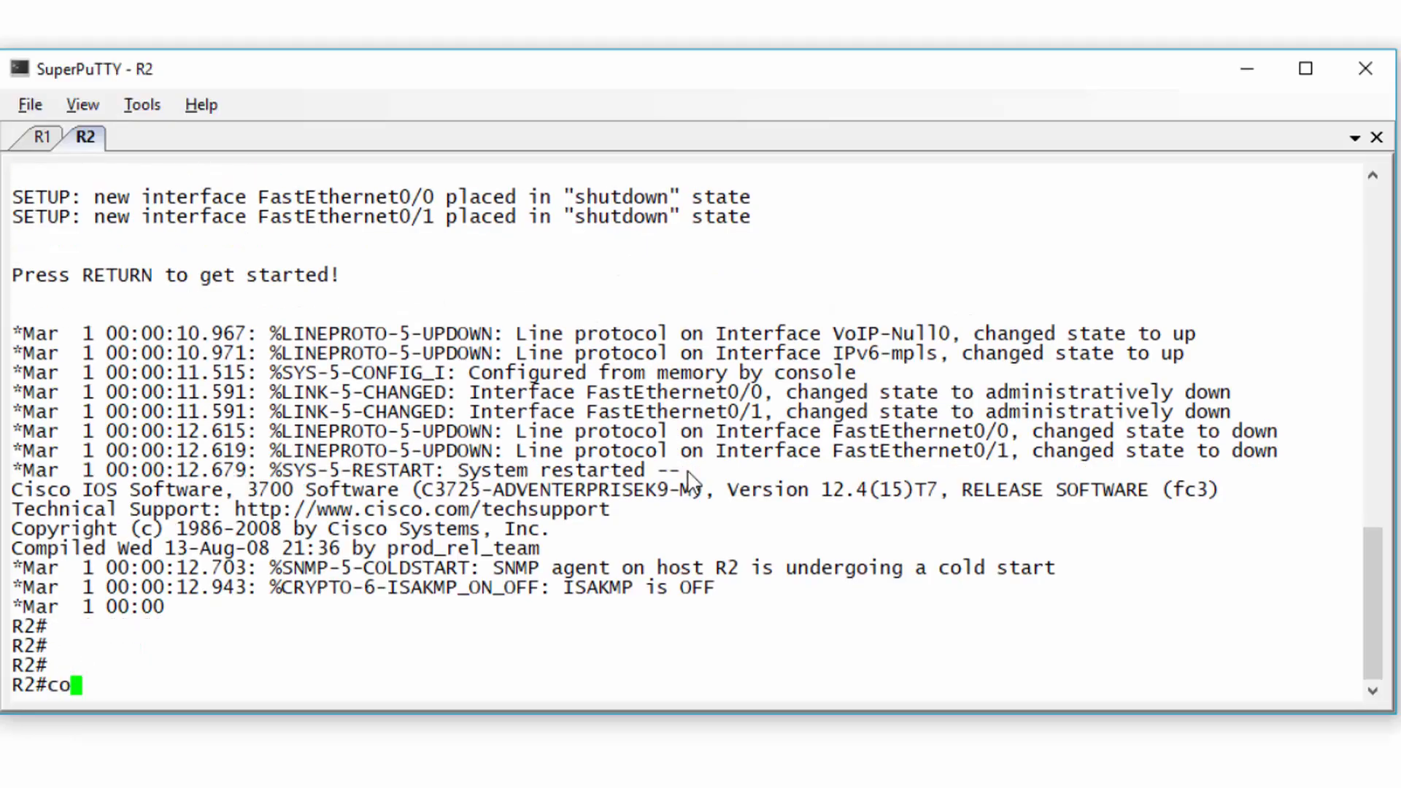
pyautogui.press('Return')
pyautogui.write('int f0/0')
pyautogui.press('Return')
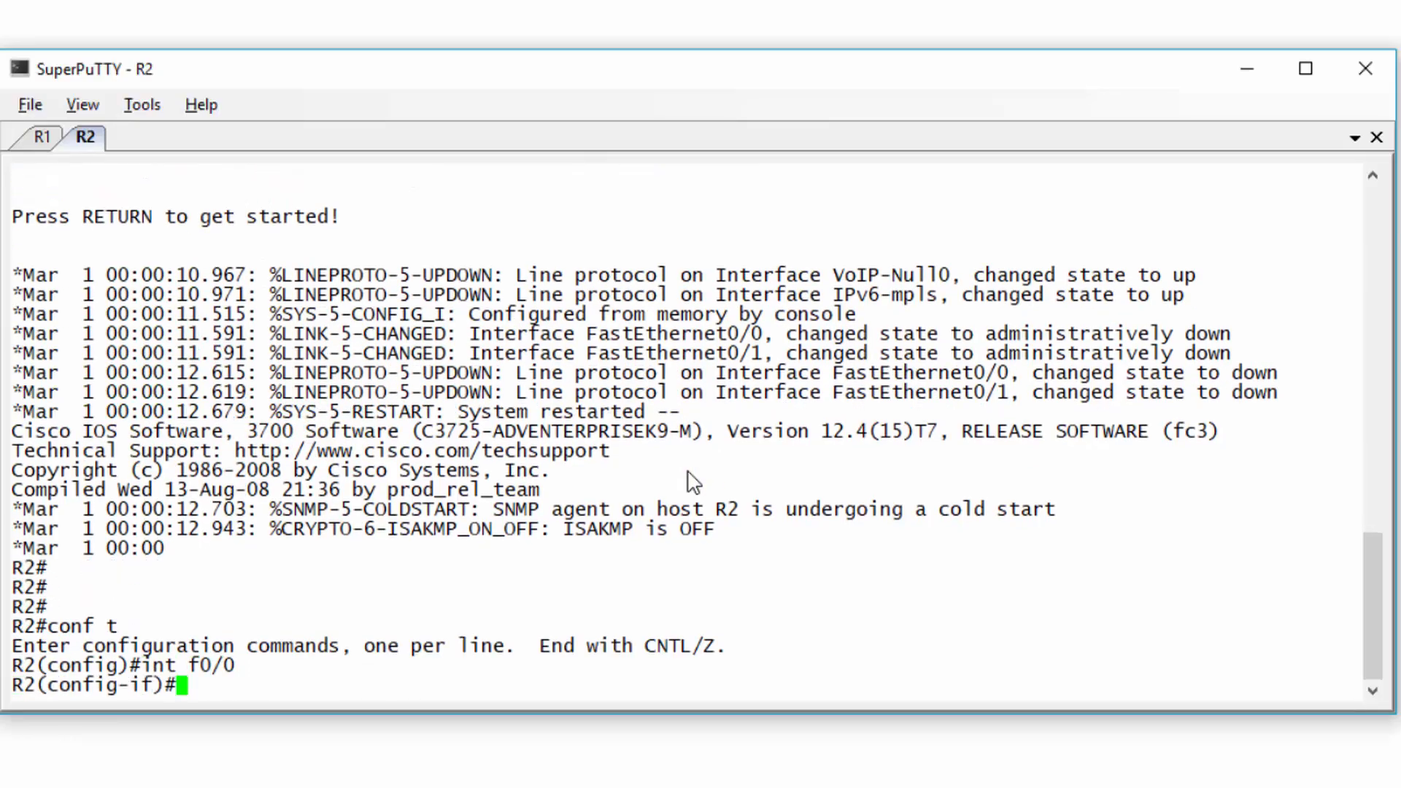
pyautogui.write('ip add 10.0.23.1 255.255.255.0')
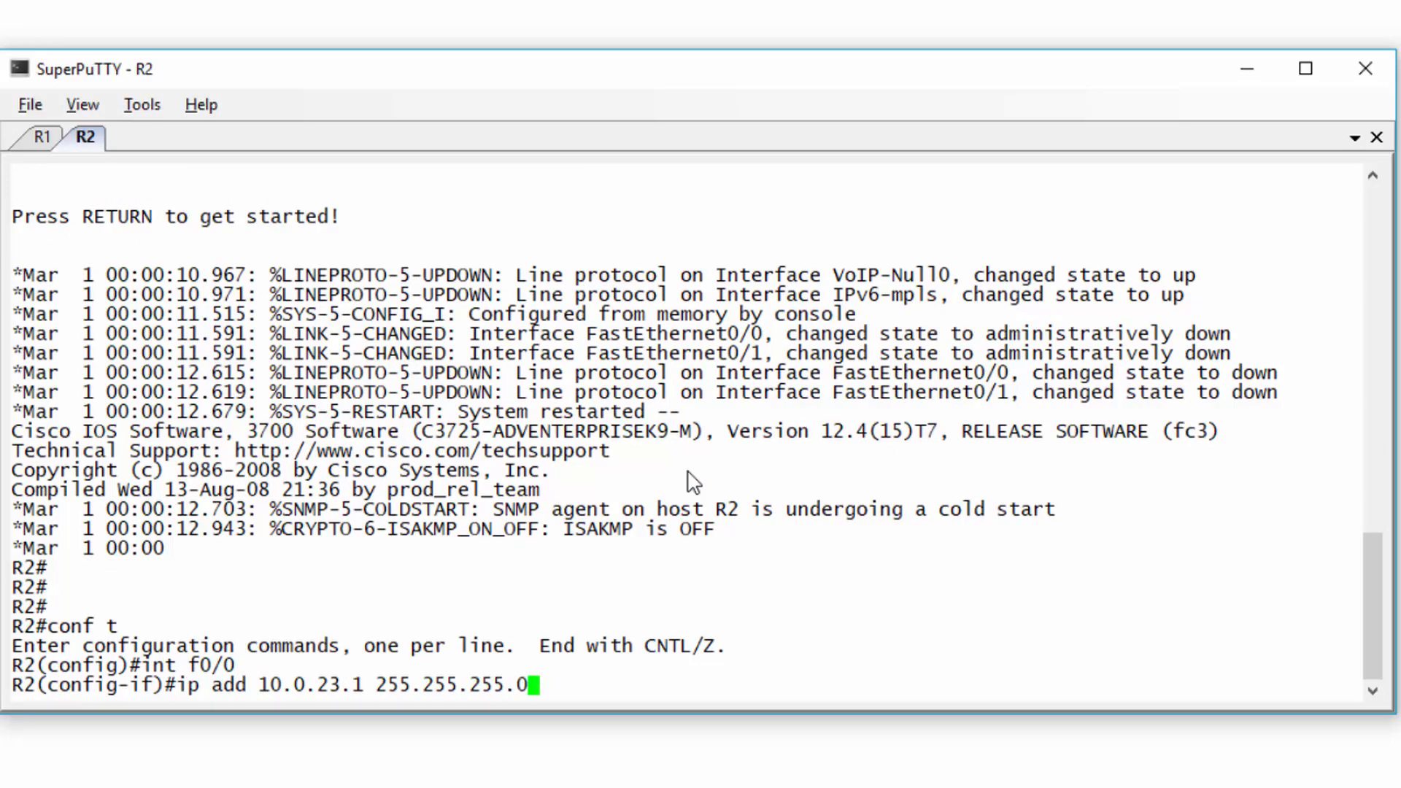
pyautogui.press('Return')
pyautogui.write('no shut')
pyautogui.press('Return')
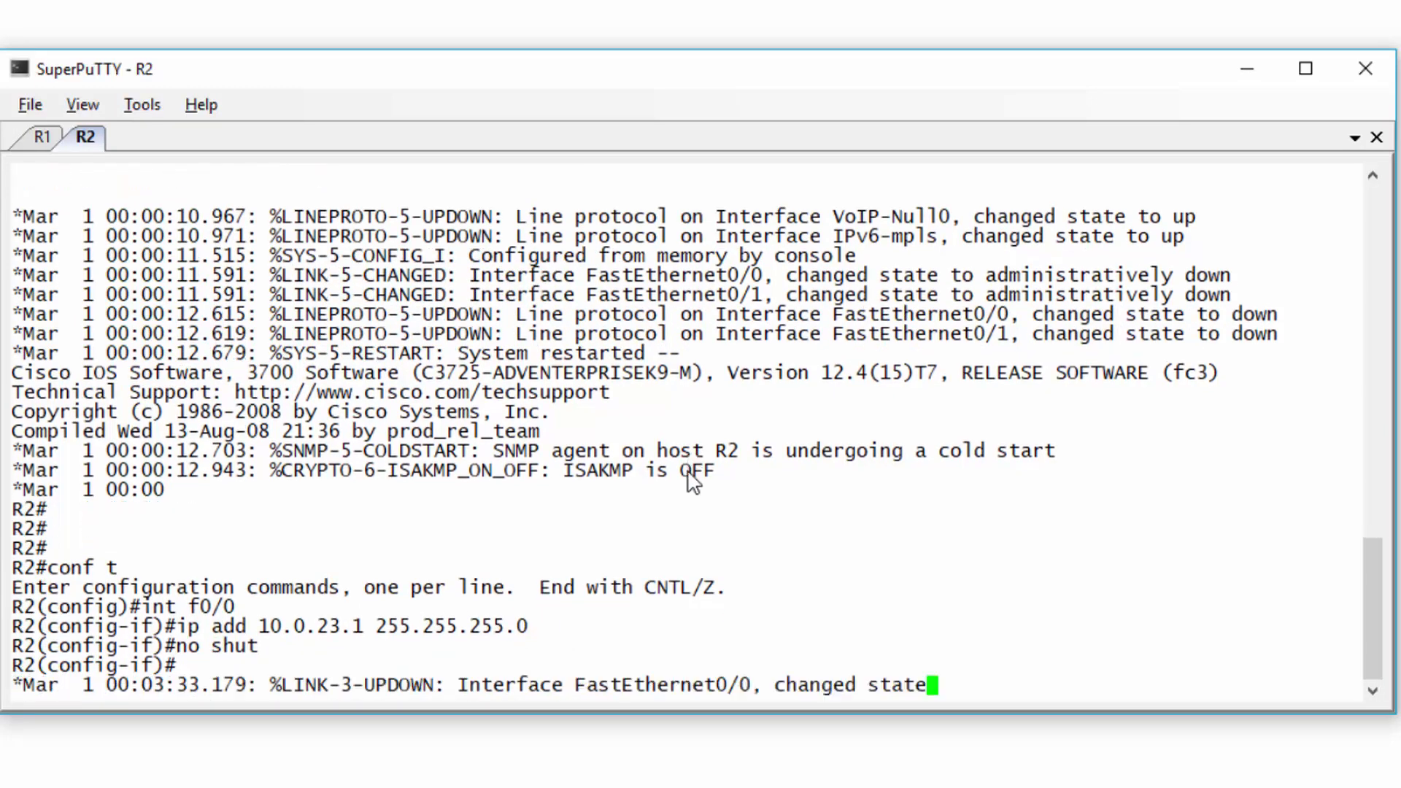
pyautogui.press('Return')
# - Give R2's f0/1 the address 10.0.12.2 255.255.255.0, enable it, and leave configuration mode
pyautogui.write('int f0/1')
pyautogui.press('Return')
pyautogui.write('ip add ')
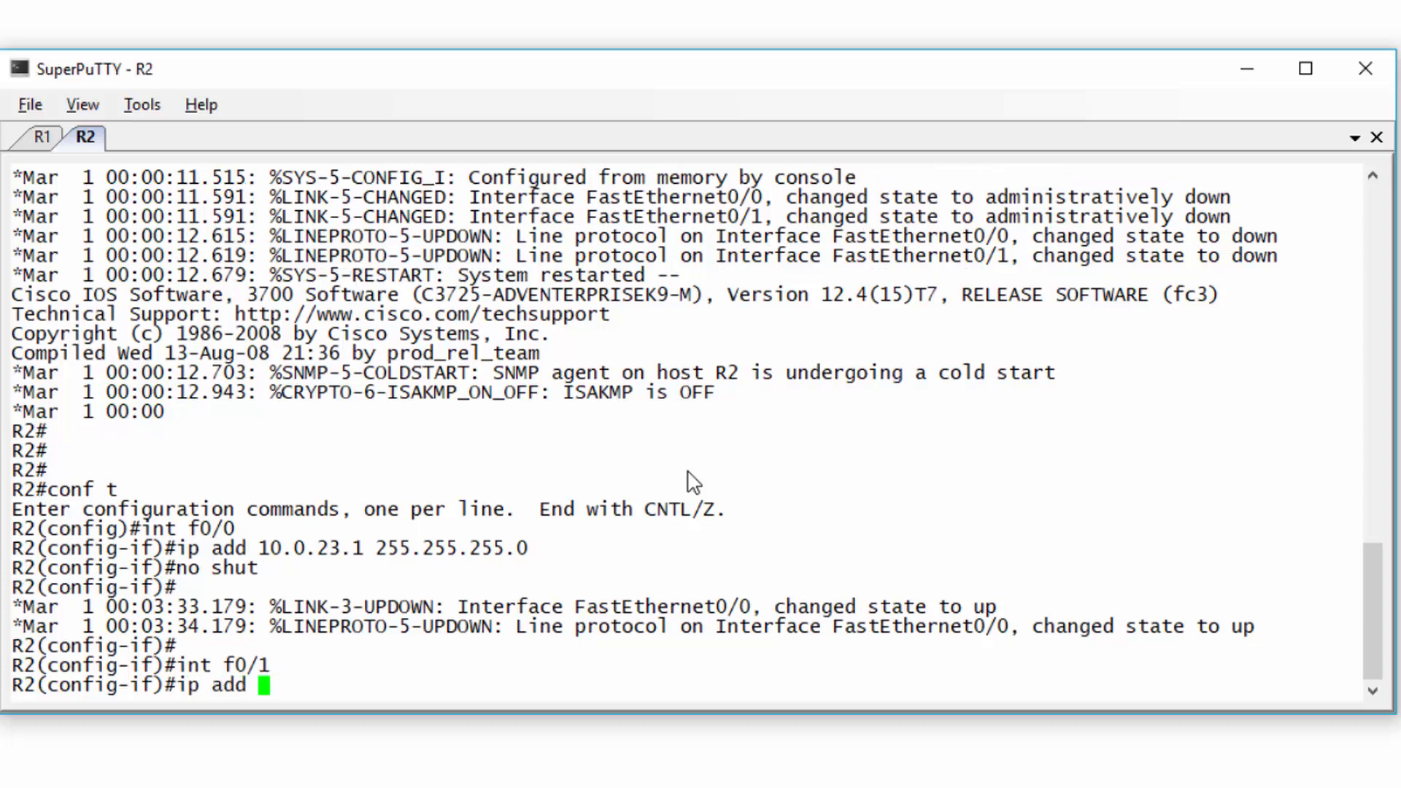
pyautogui.write('10.0.12.2 255.255.2')
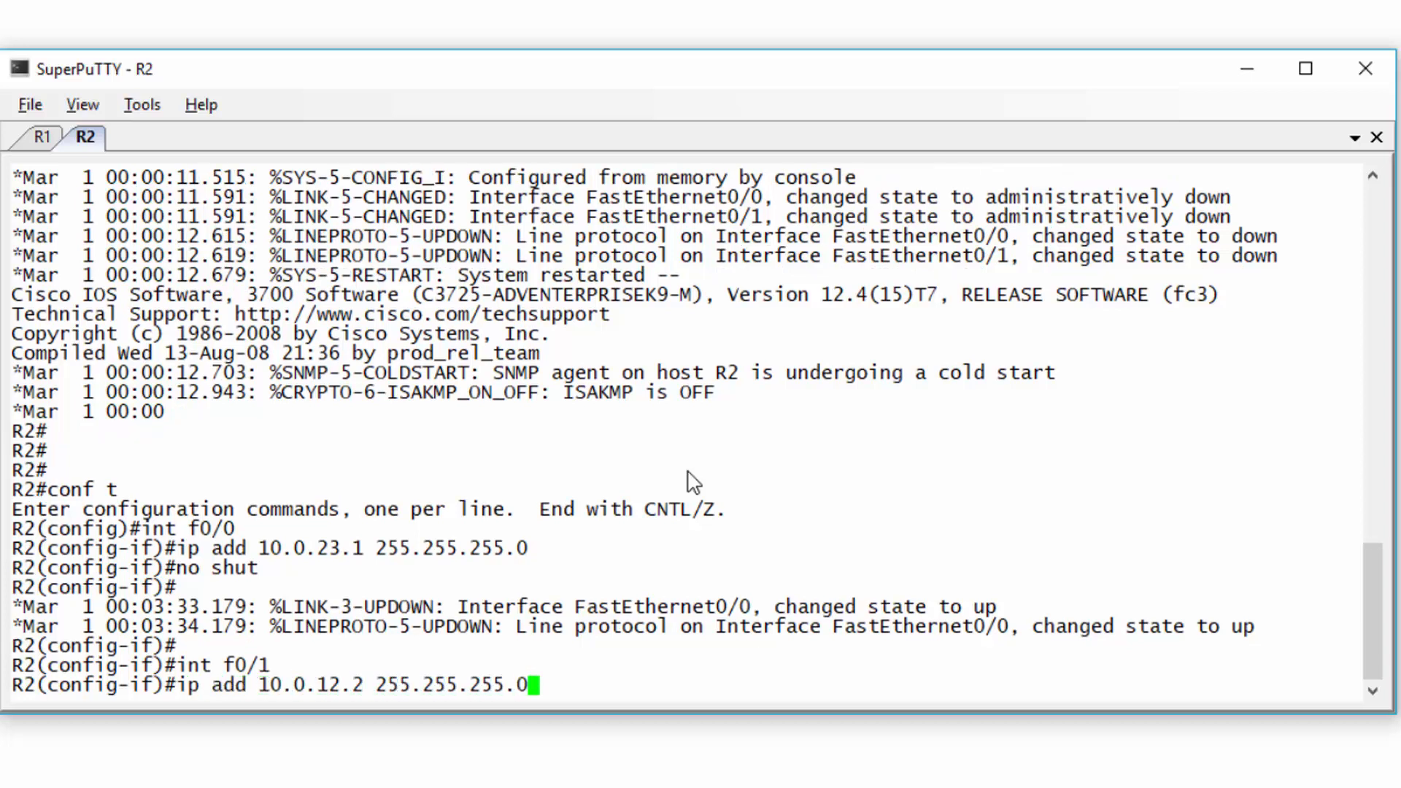
pyautogui.write('55.0')
pyautogui.press('Return')
pyautogui.write('no shut')
pyautogui.press('Return')
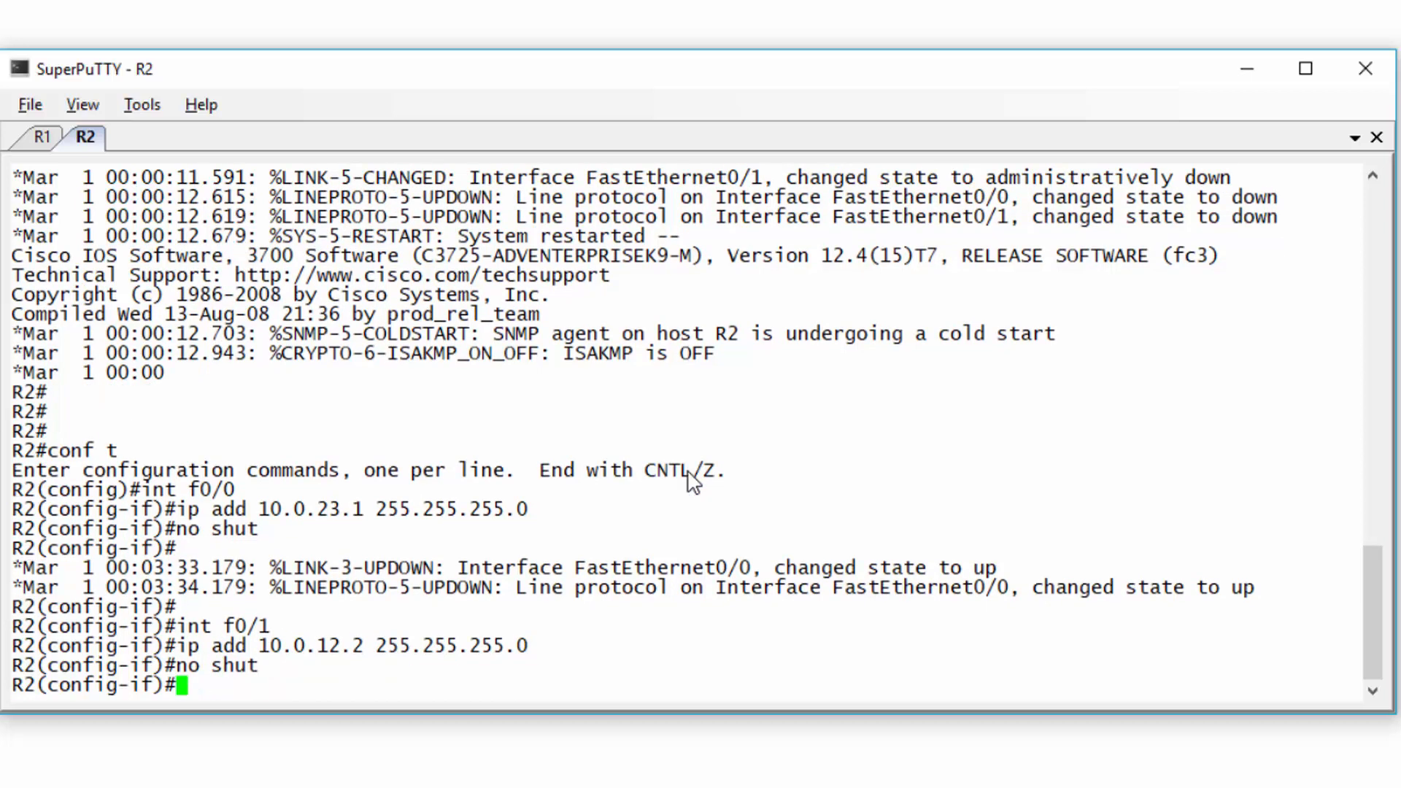
pyautogui.hotkey('ctrl', 'z')
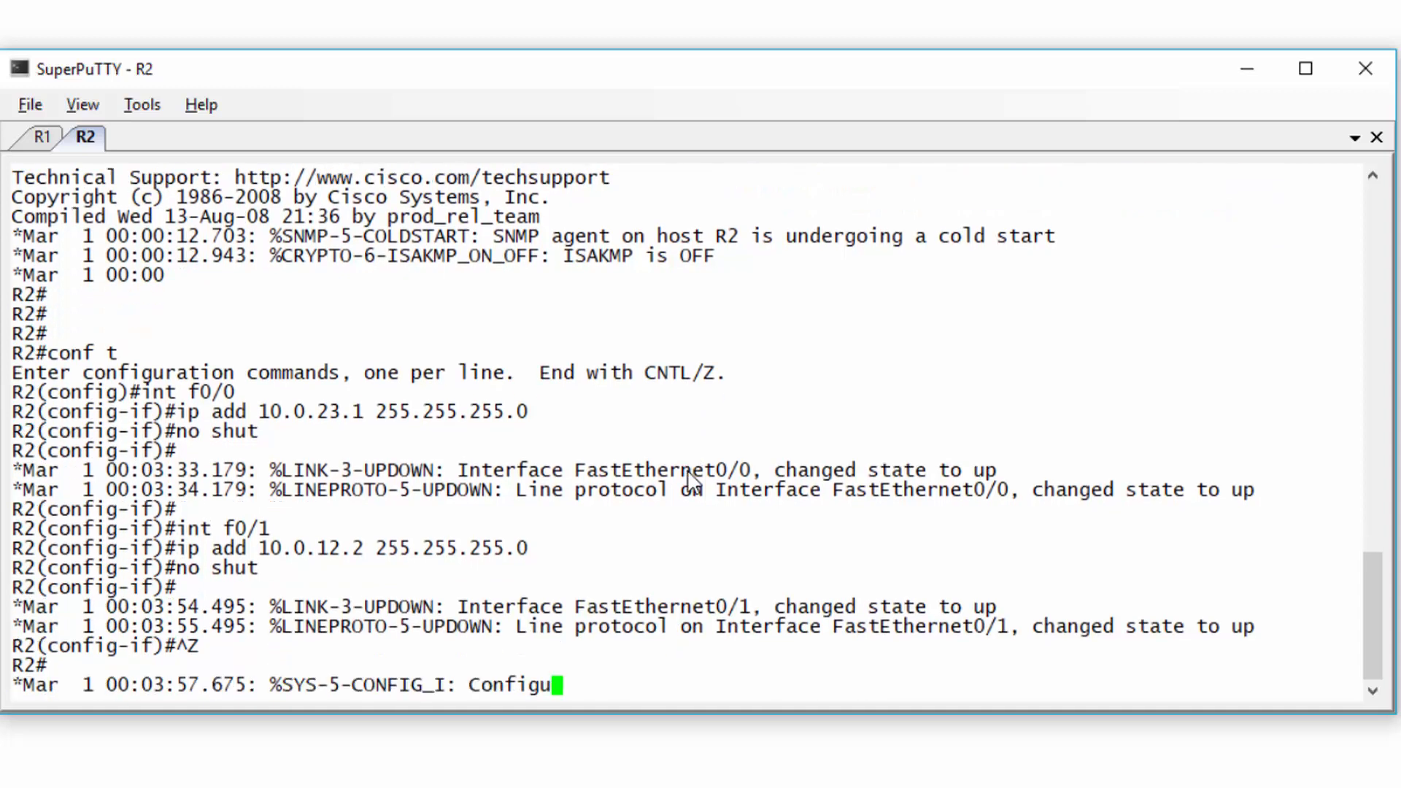
pyautogui.click(1244, 68)
pyautogui.rightClick(172, 540)
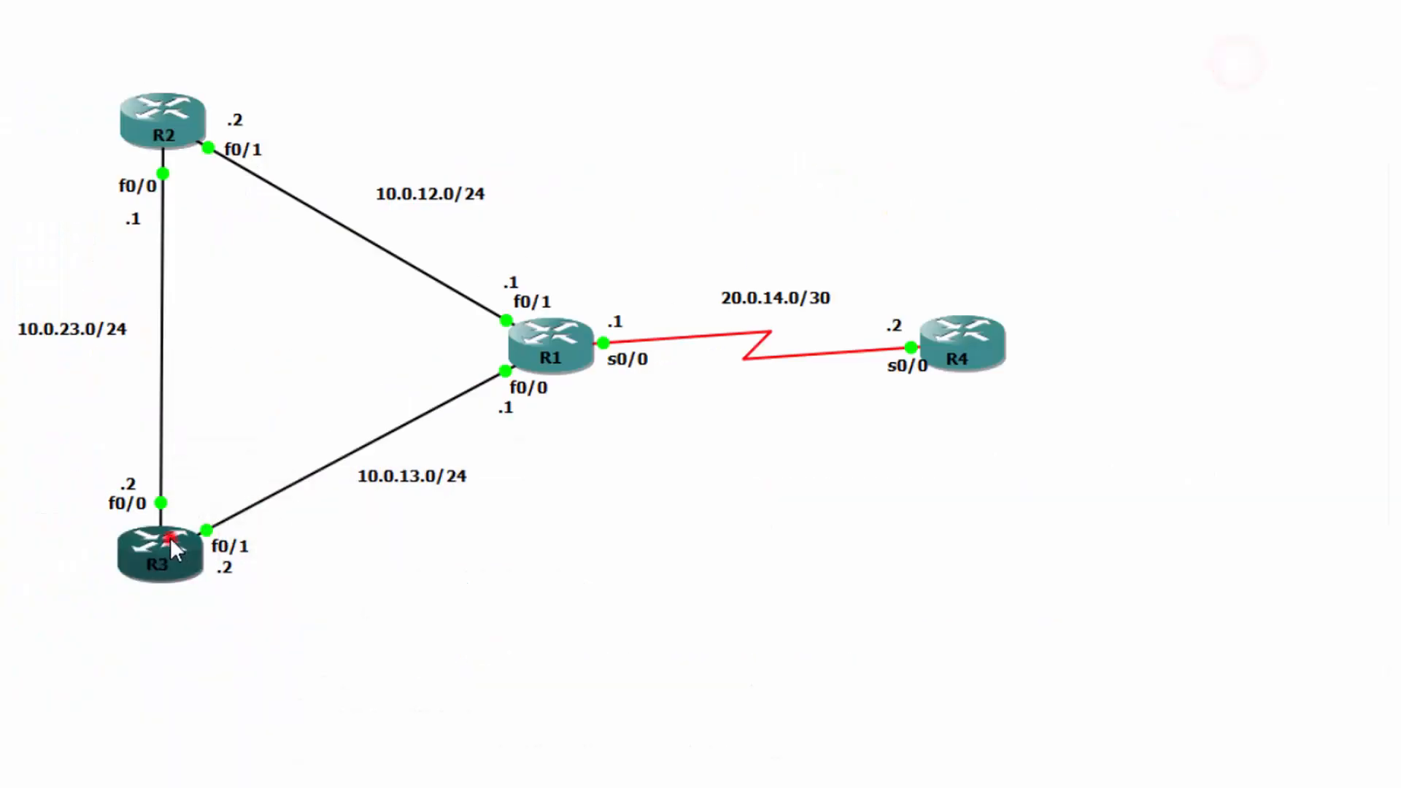
# - Assign 10.0.23.2 255.255.255.0 to R3's f0/0 and bring the interface up
pyautogui.click(213, 176)
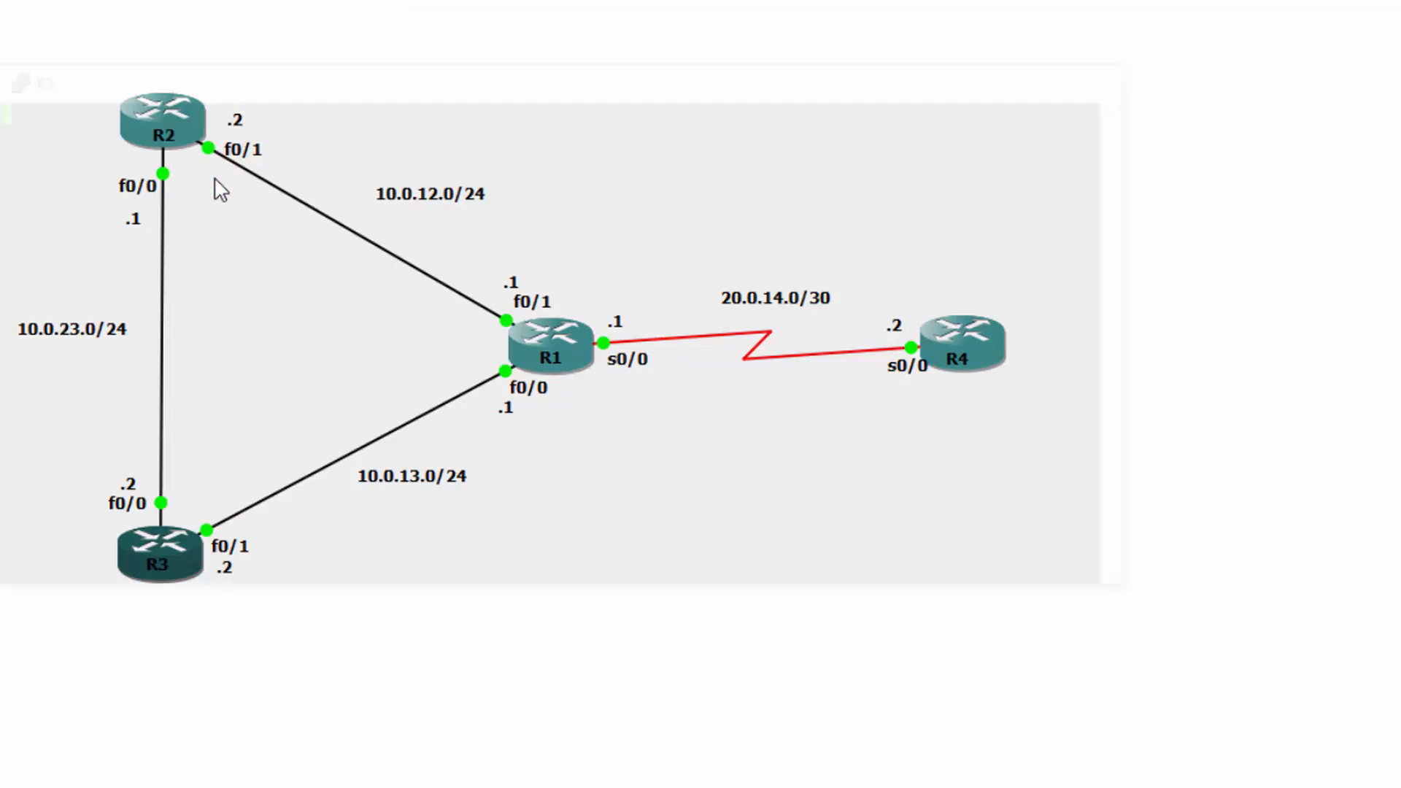
pyautogui.write('conf t')
pyautogui.press('Return')
pyautogui.write('int f0/0')
pyautogui.press('Return')
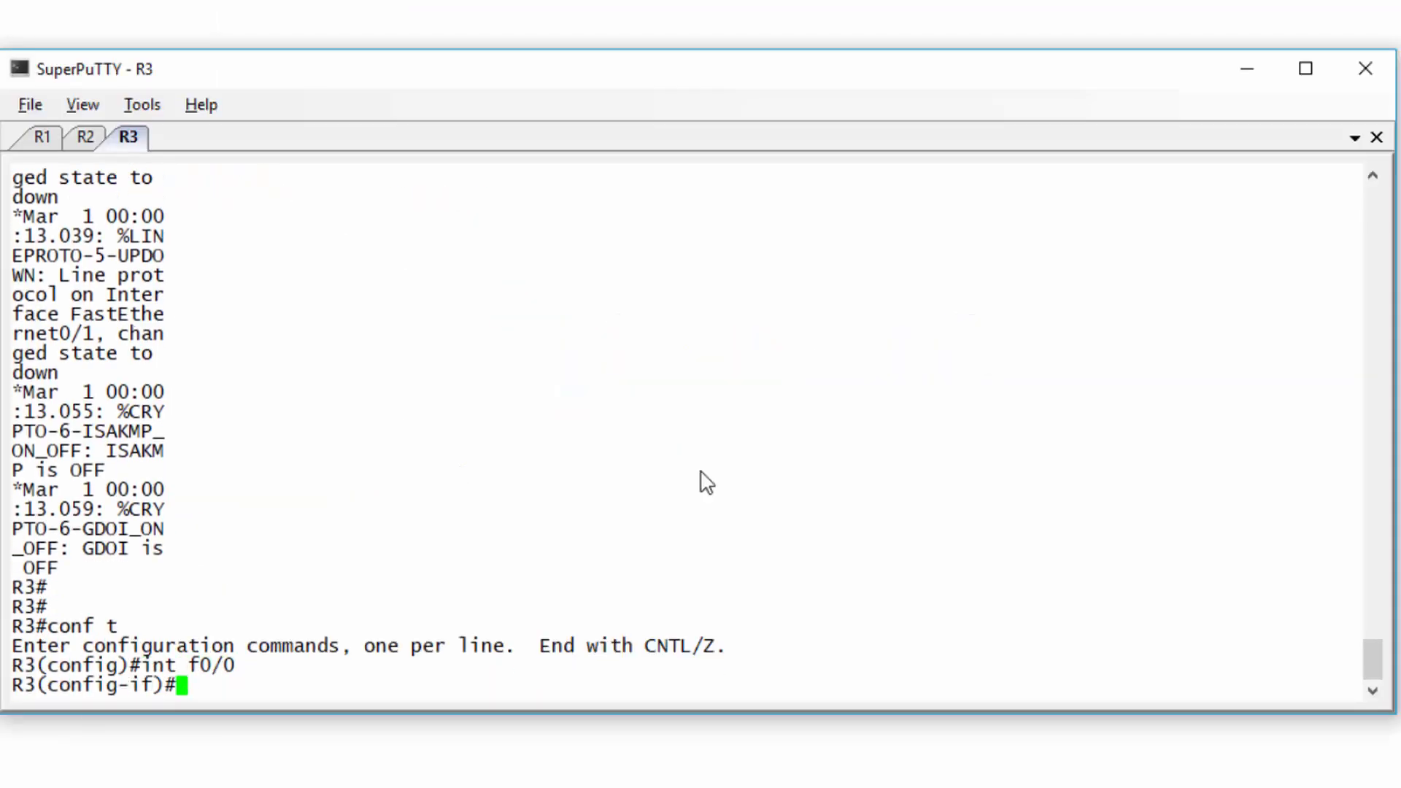
pyautogui.write('ip add 10.0.')
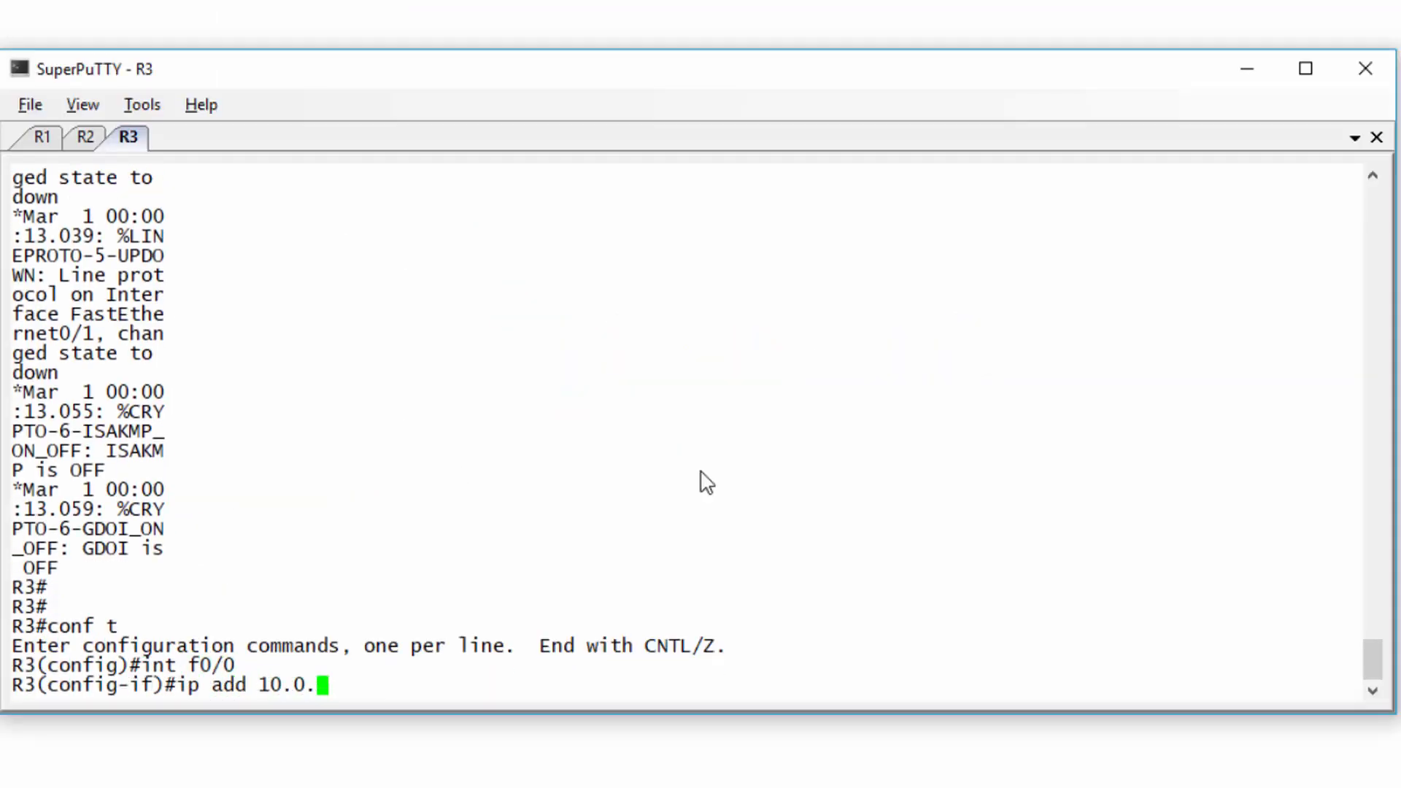
pyautogui.write('23.2 255.255.255')
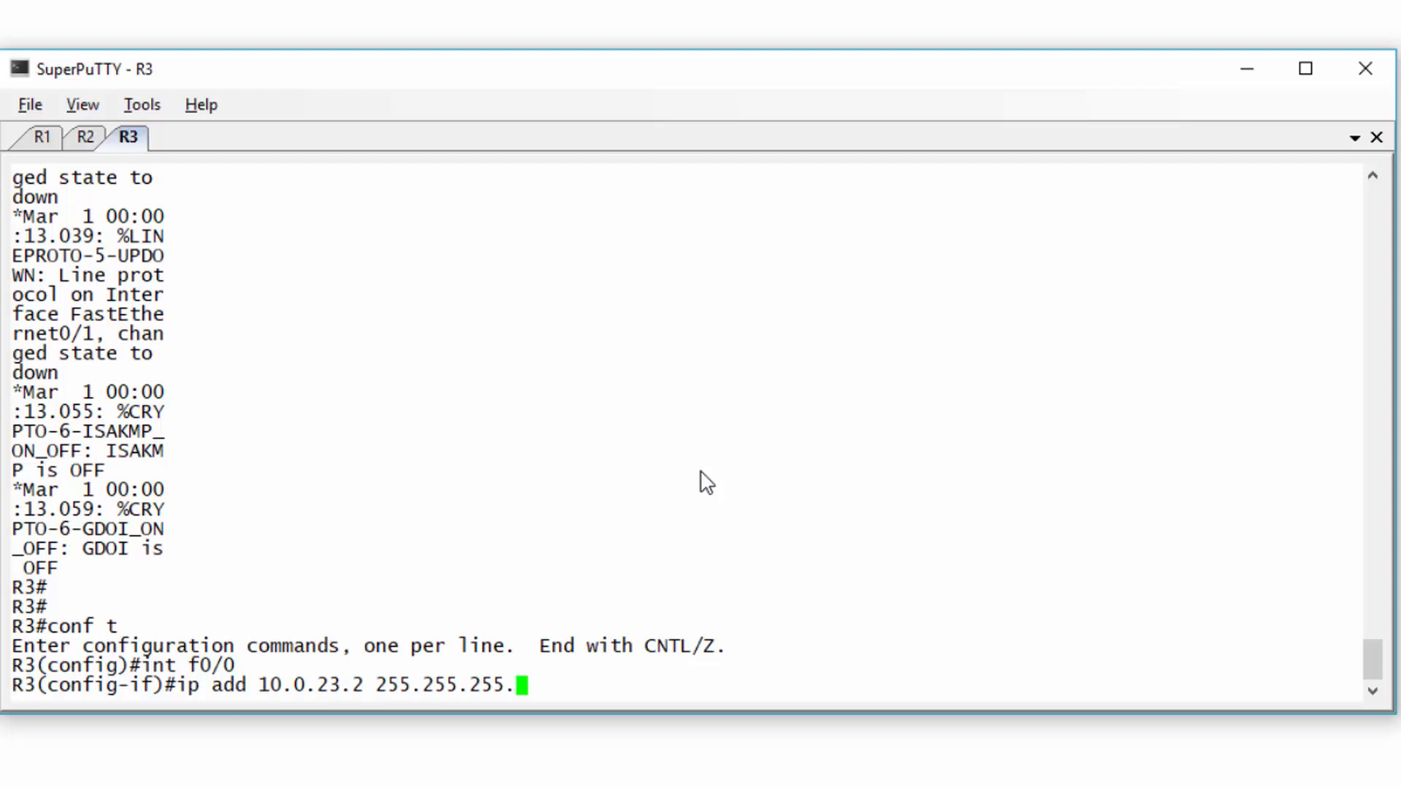
pyautogui.write('.0')
pyautogui.press('Return')
pyautogui.write('no shut')
pyautogui.press('Return')
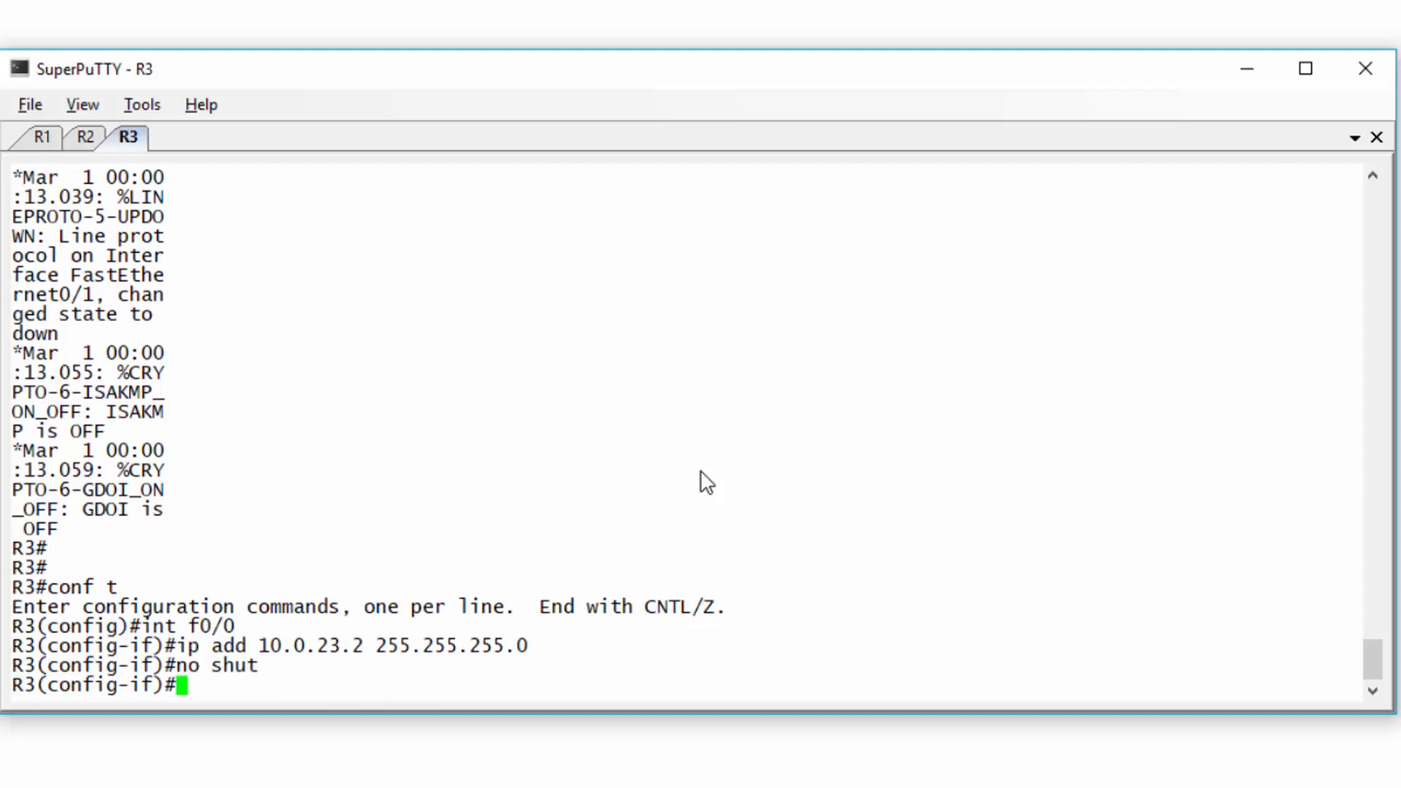
pyautogui.press('Return')
# - Give R3's f0/1 address 10.0.13.2 255.255.255.0, enable it, then bring the GNS3 topology back into view
pyautogui.write('int f0/1')
pyautogui.press('Return')
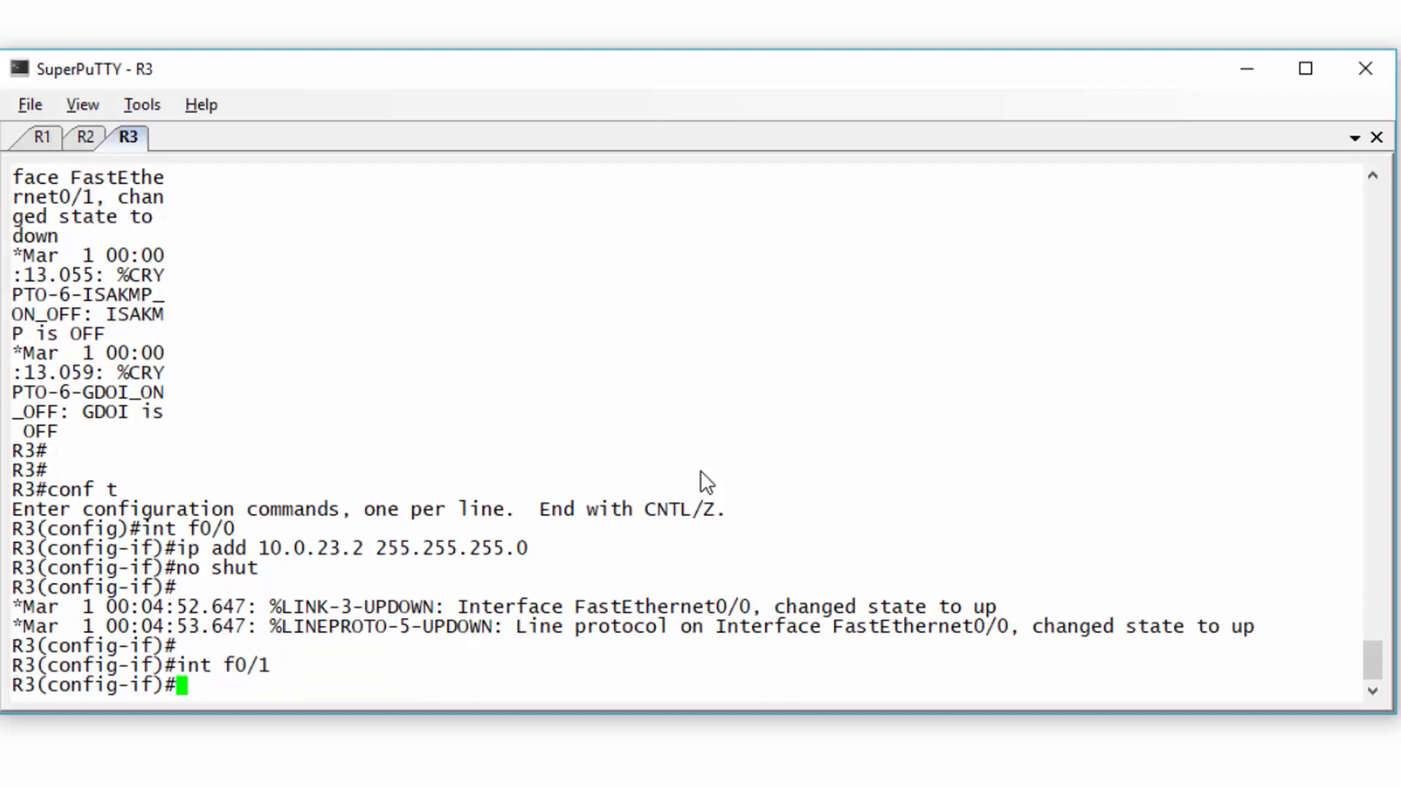
pyautogui.write('ip add 10.0.1')
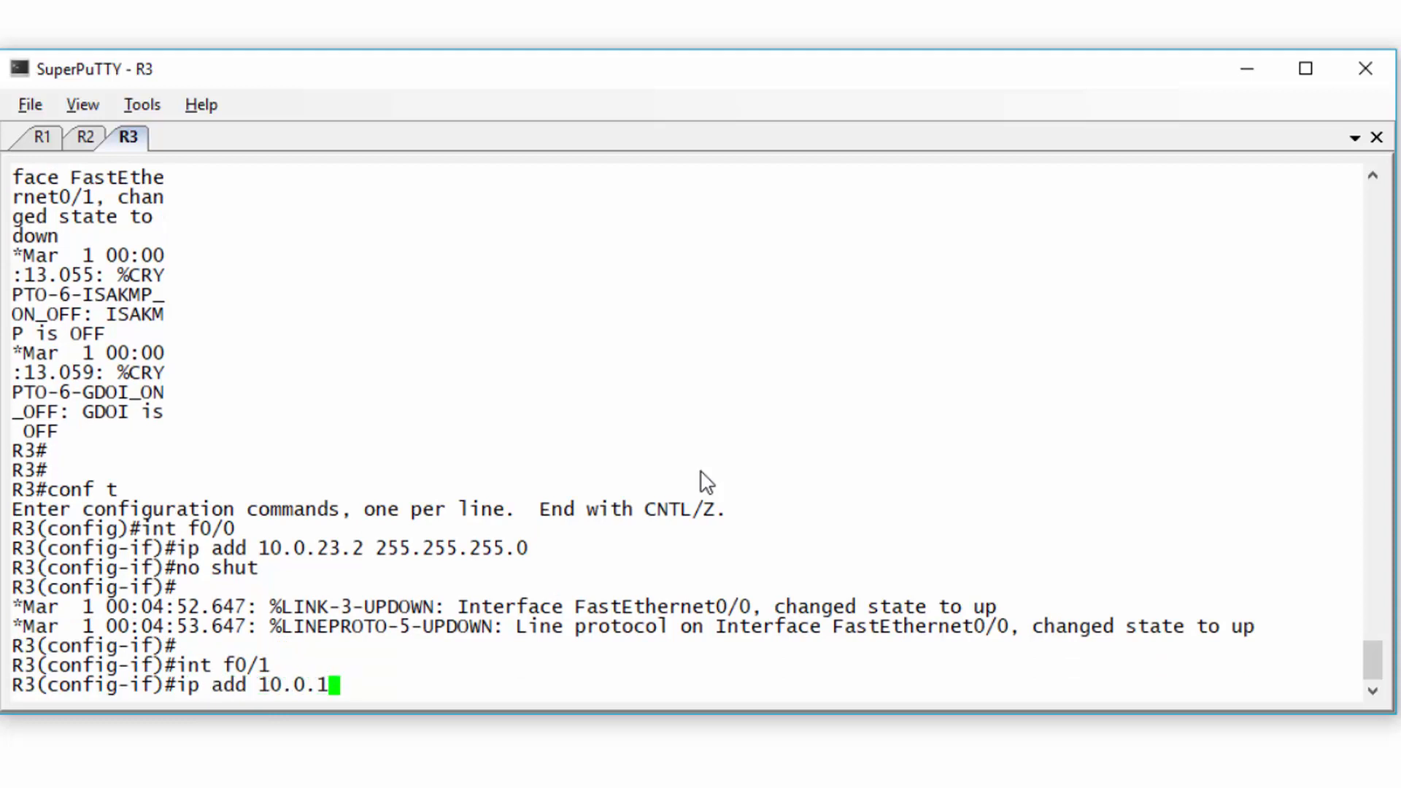
pyautogui.write('3.2 255.255')
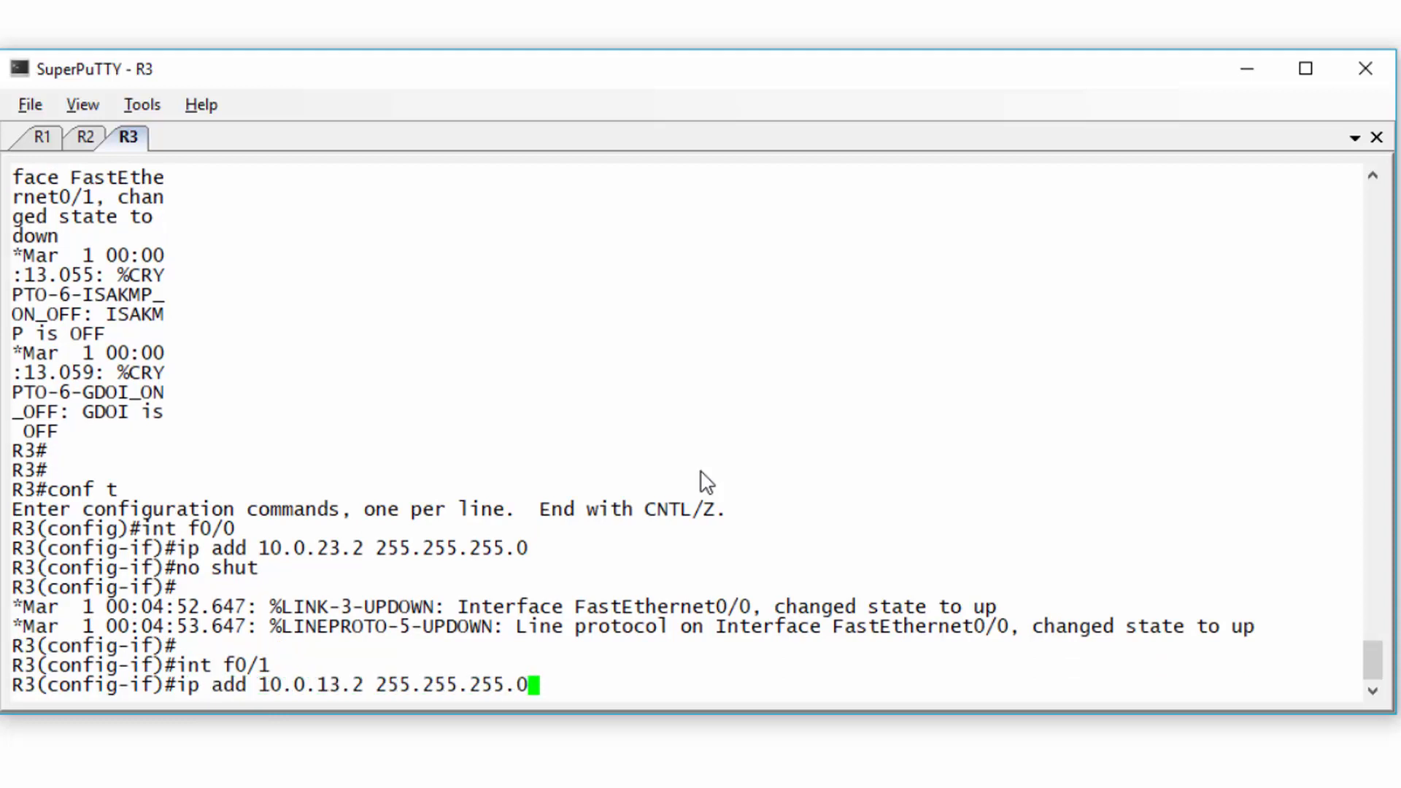
pyautogui.write('.255.0')
pyautogui.press('Return')
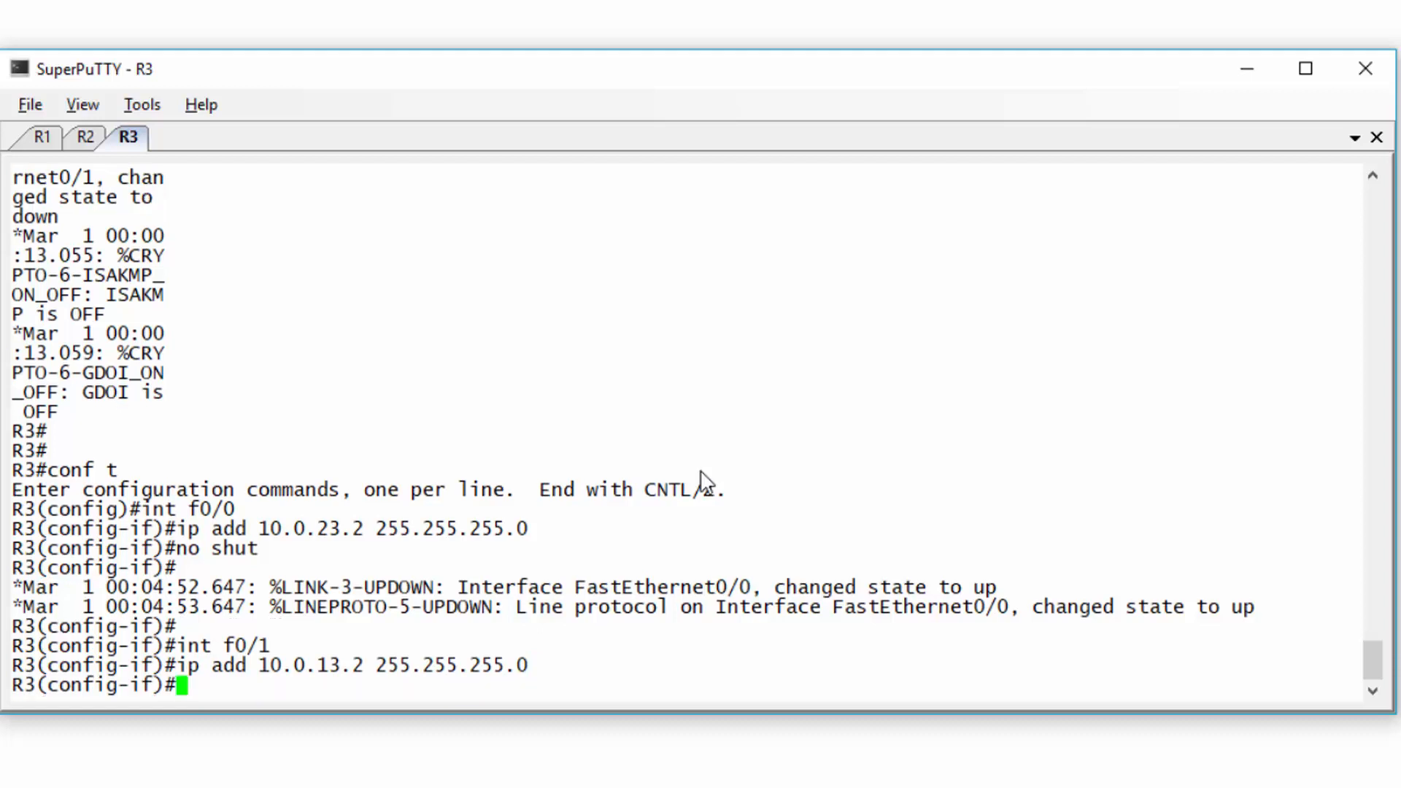
pyautogui.write('no sut')
pyautogui.press('Return')
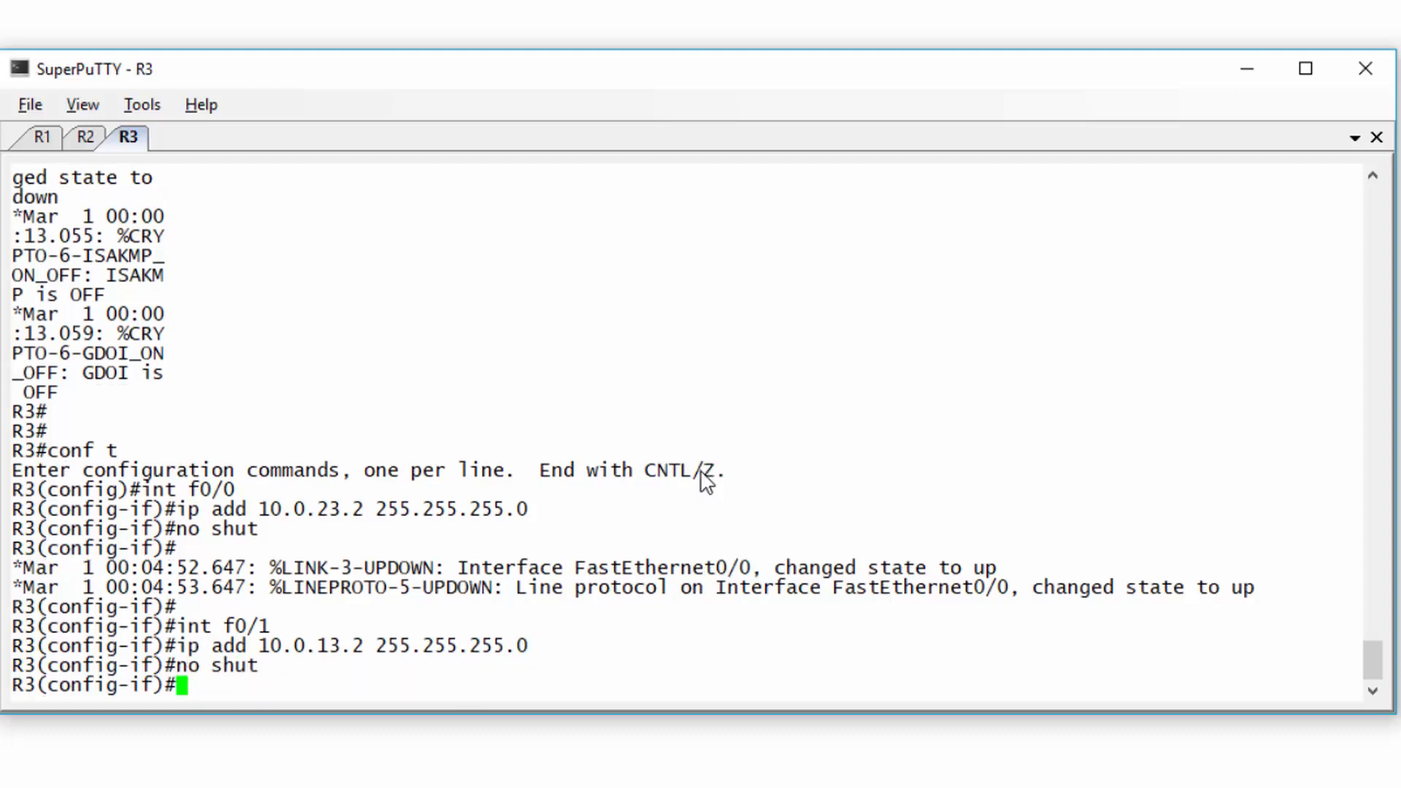
pyautogui.hotkey('ctrl', 'z')
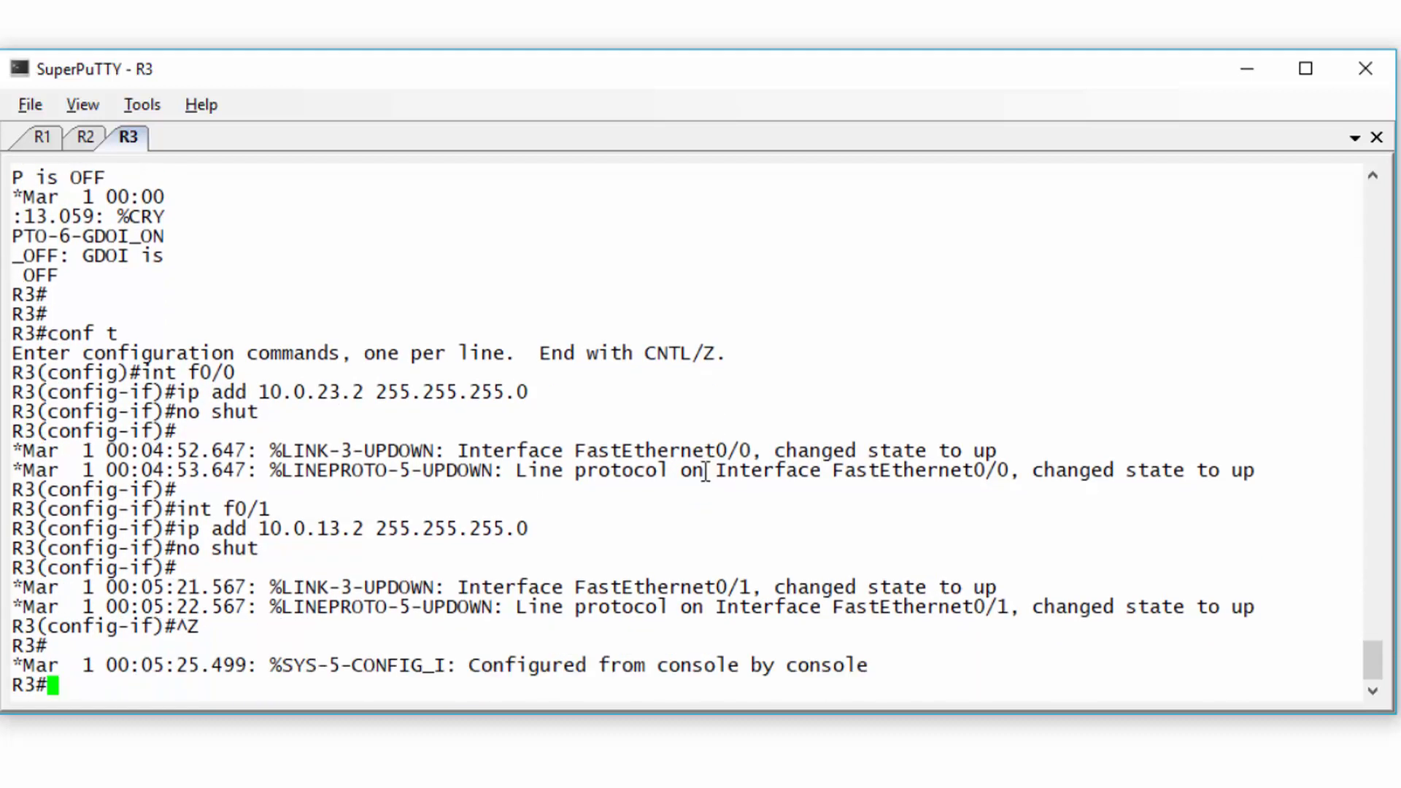
pyautogui.click(1247, 68)
pyautogui.click(995, 321)
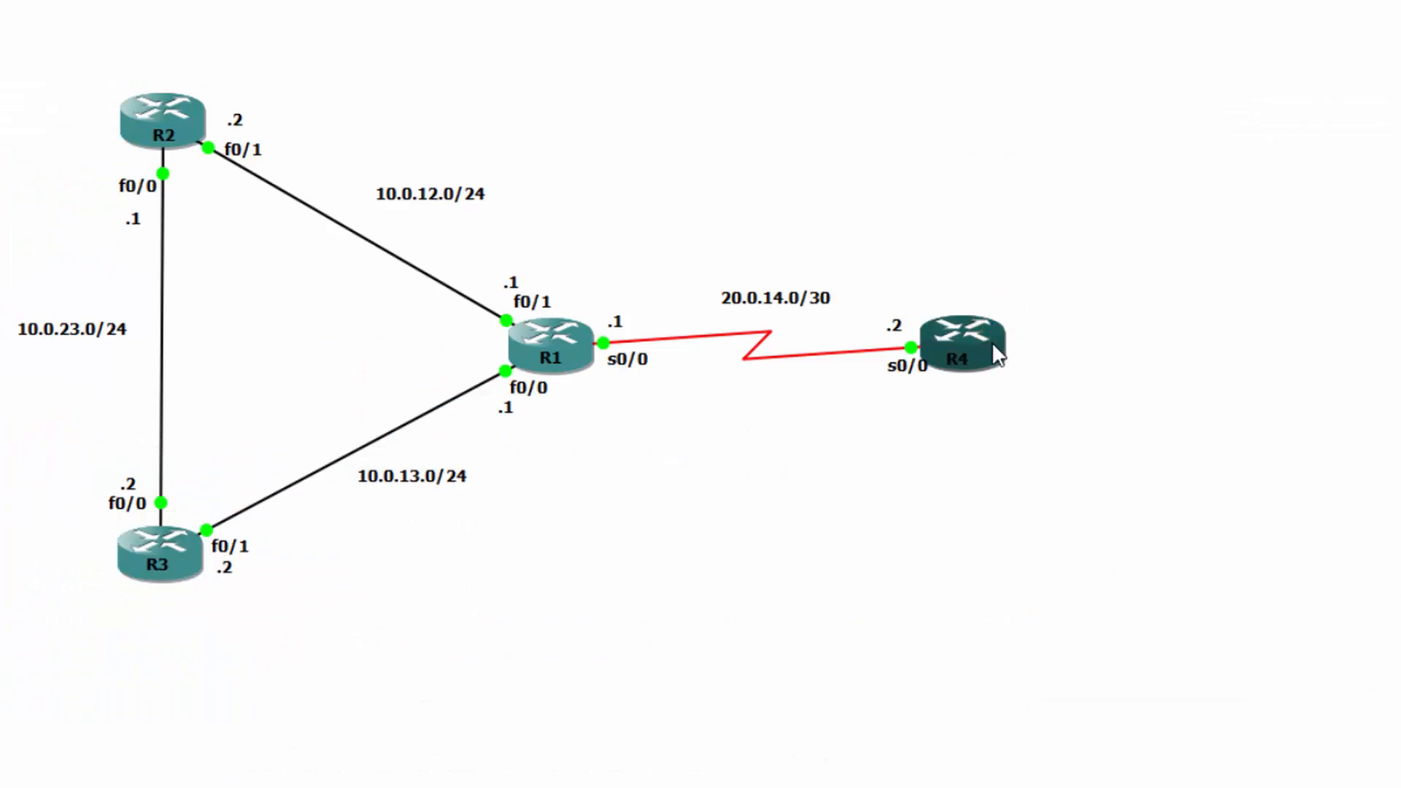
# - Open R4's console and give s0/0 address 20.0.14.2 255.255.255.252, enabled
pyautogui.rightClick(996, 354)
pyautogui.click(1036, 90)
pyautogui.press('Return')
pyautogui.press('Return')
pyautogui.write('conf t')
pyautogui.press('Return')
pyautogui.write('int s0/0')
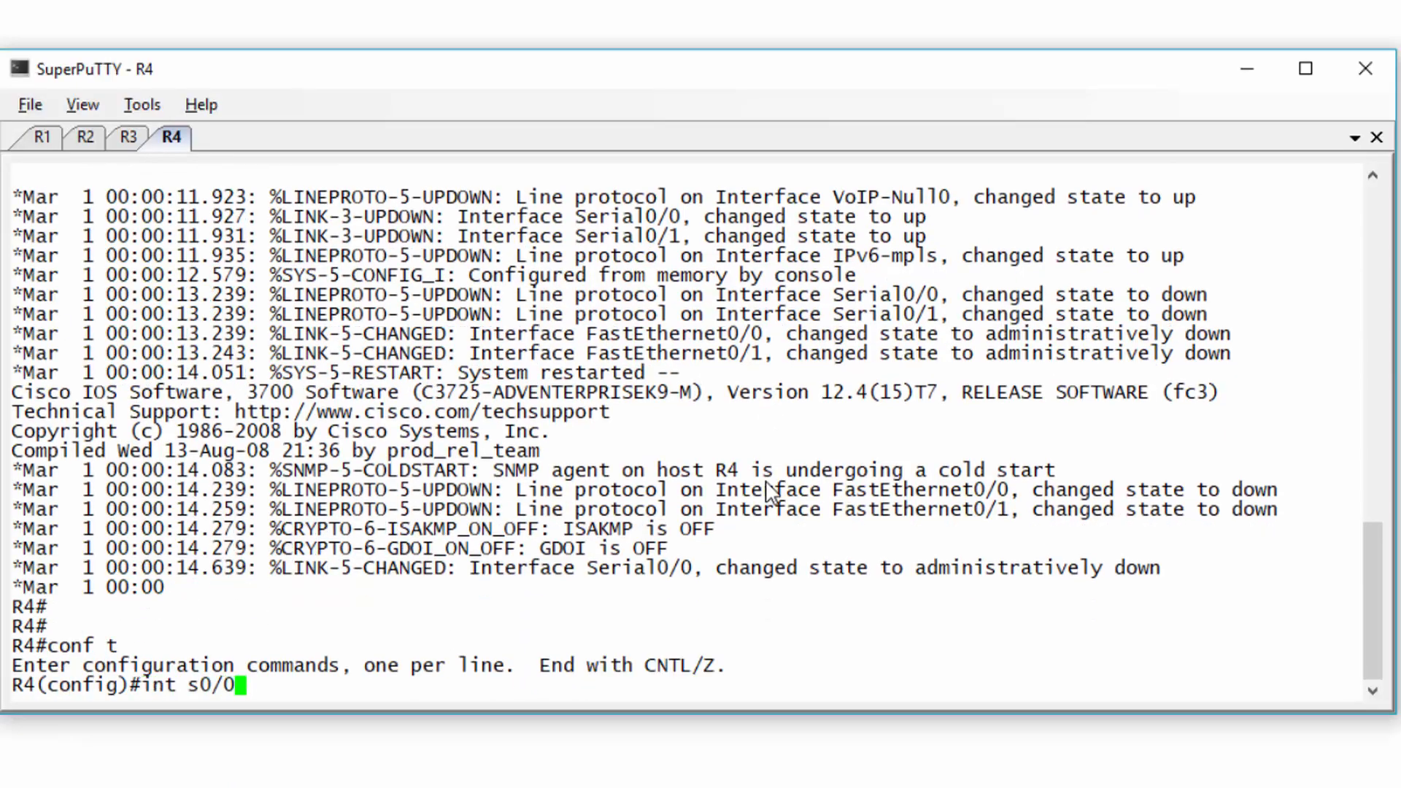
pyautogui.press('Return')
pyautogui.write('ip add 20.0.14.2')
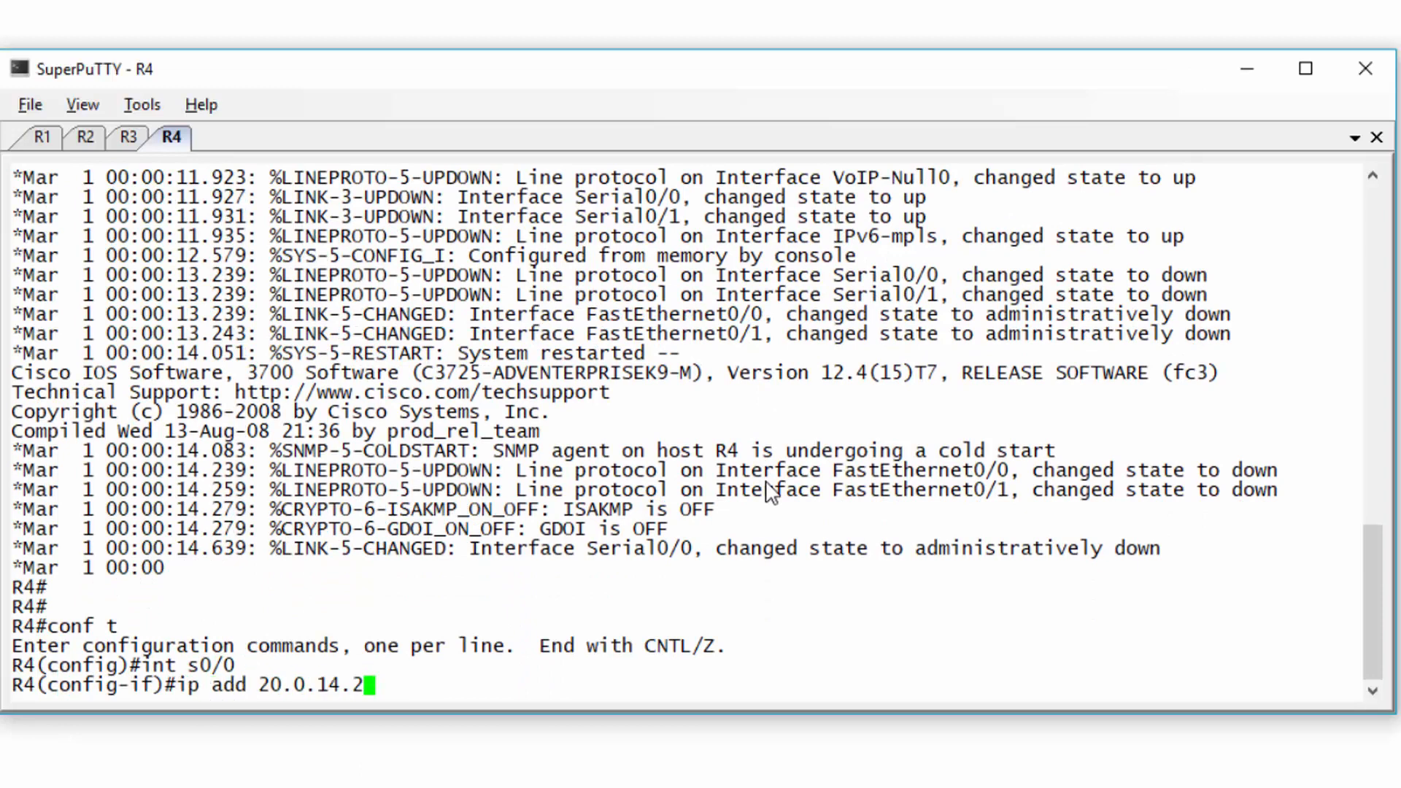
pyautogui.write(' 255.255.255.252')
pyautogui.press('Return')
pyautogui.write('no ')
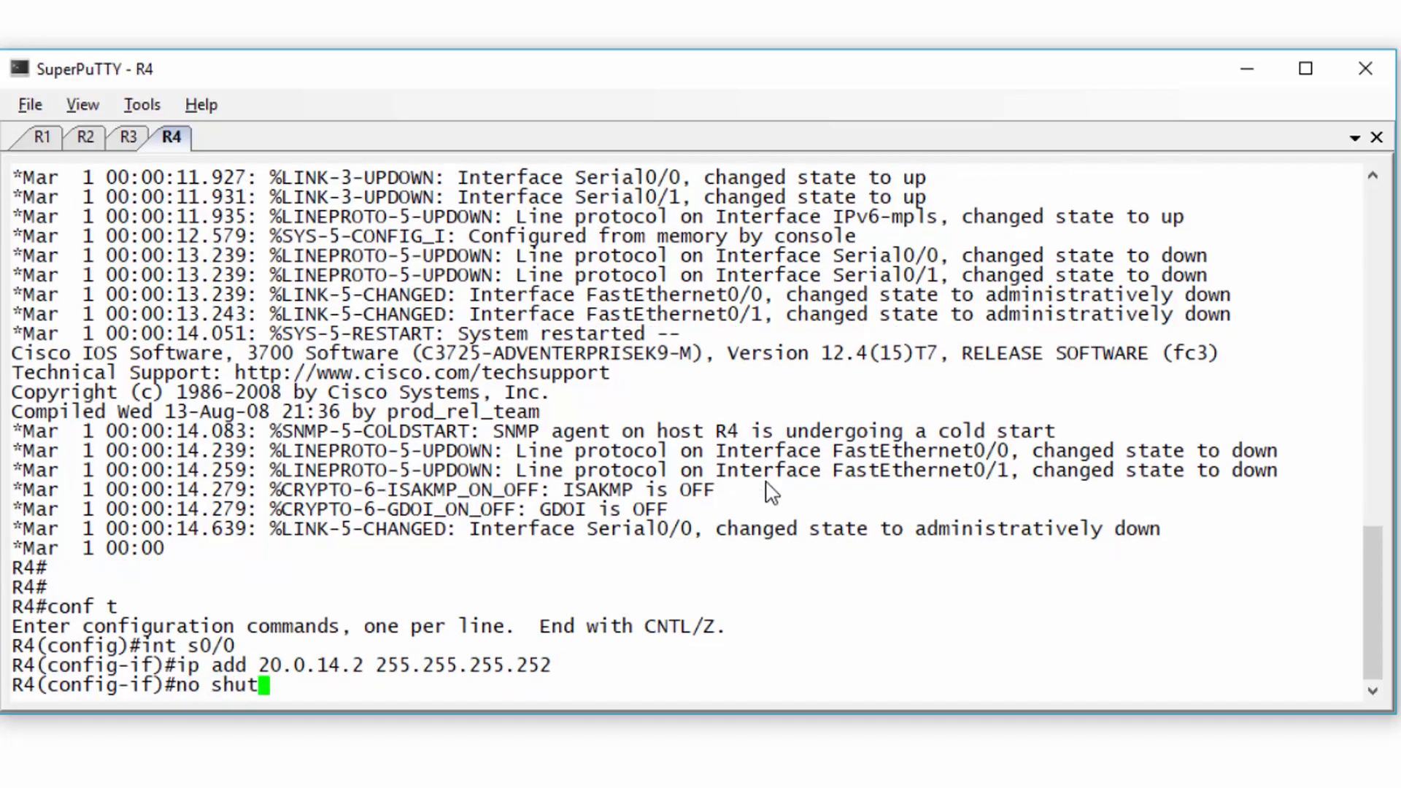
pyautogui.write('shut')
pyautogui.press('Return')
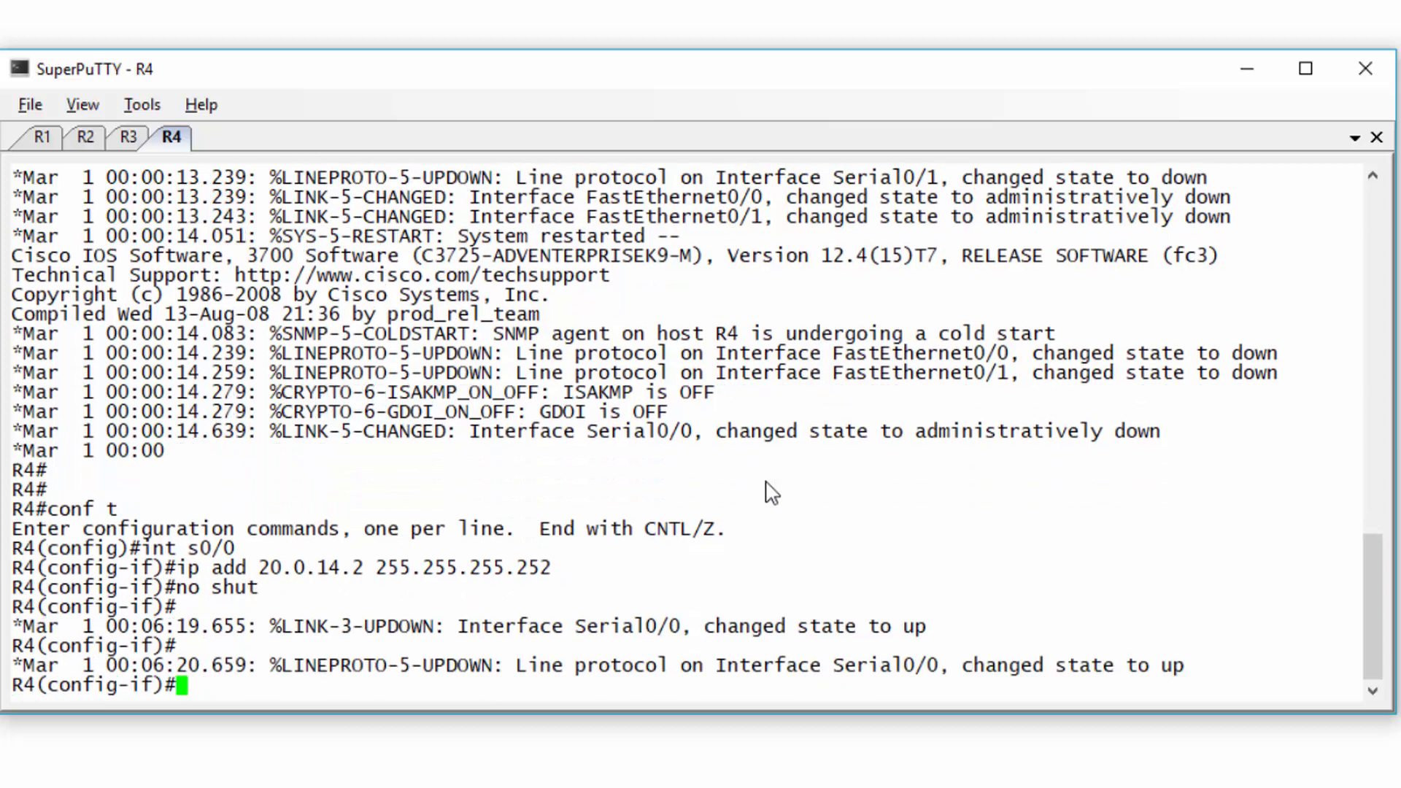
pyautogui.hotkey('ctrl', 'z')
# - Hide the consoles to view the topology, then return to R1's console session
pyautogui.click(1248, 77)
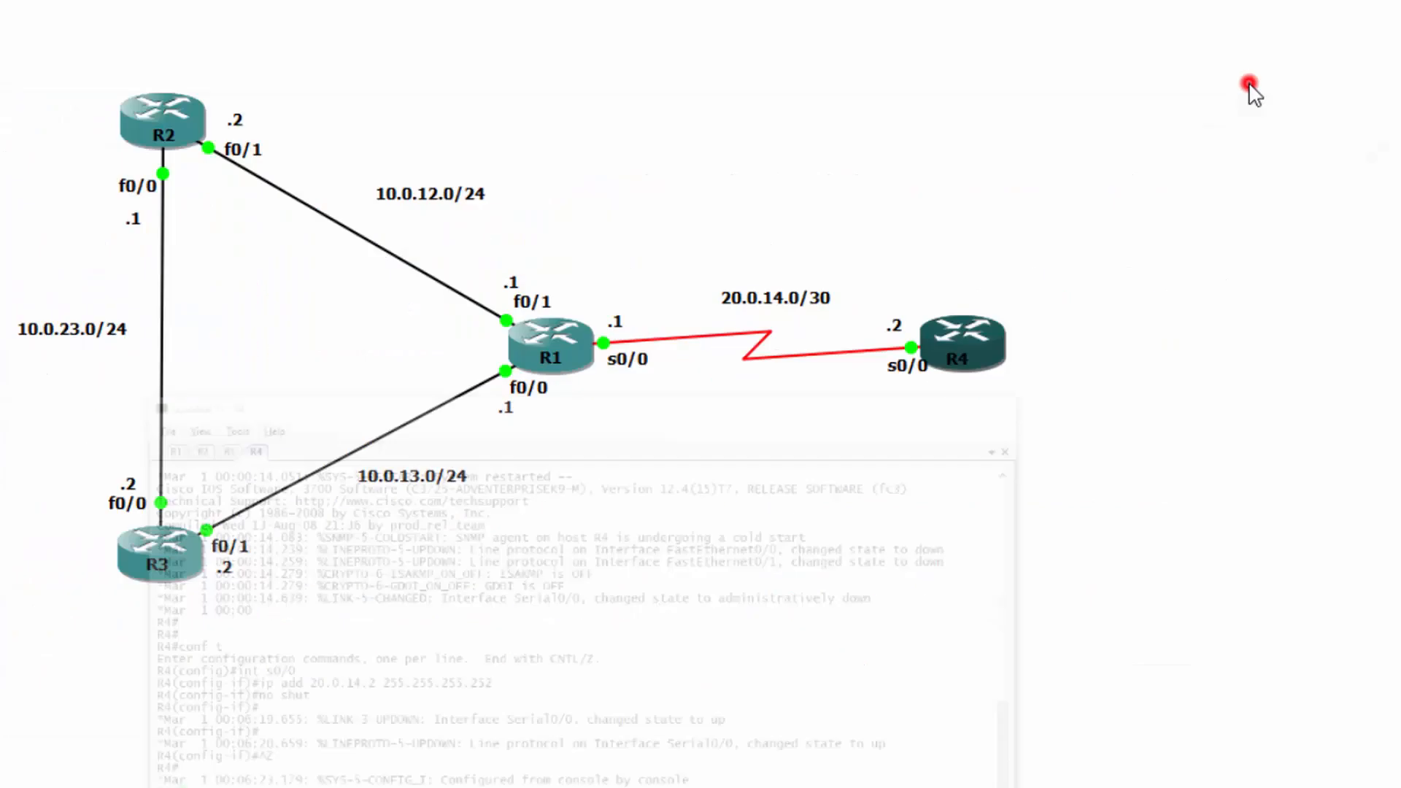
pyautogui.hotkey('alt', 'Tab')
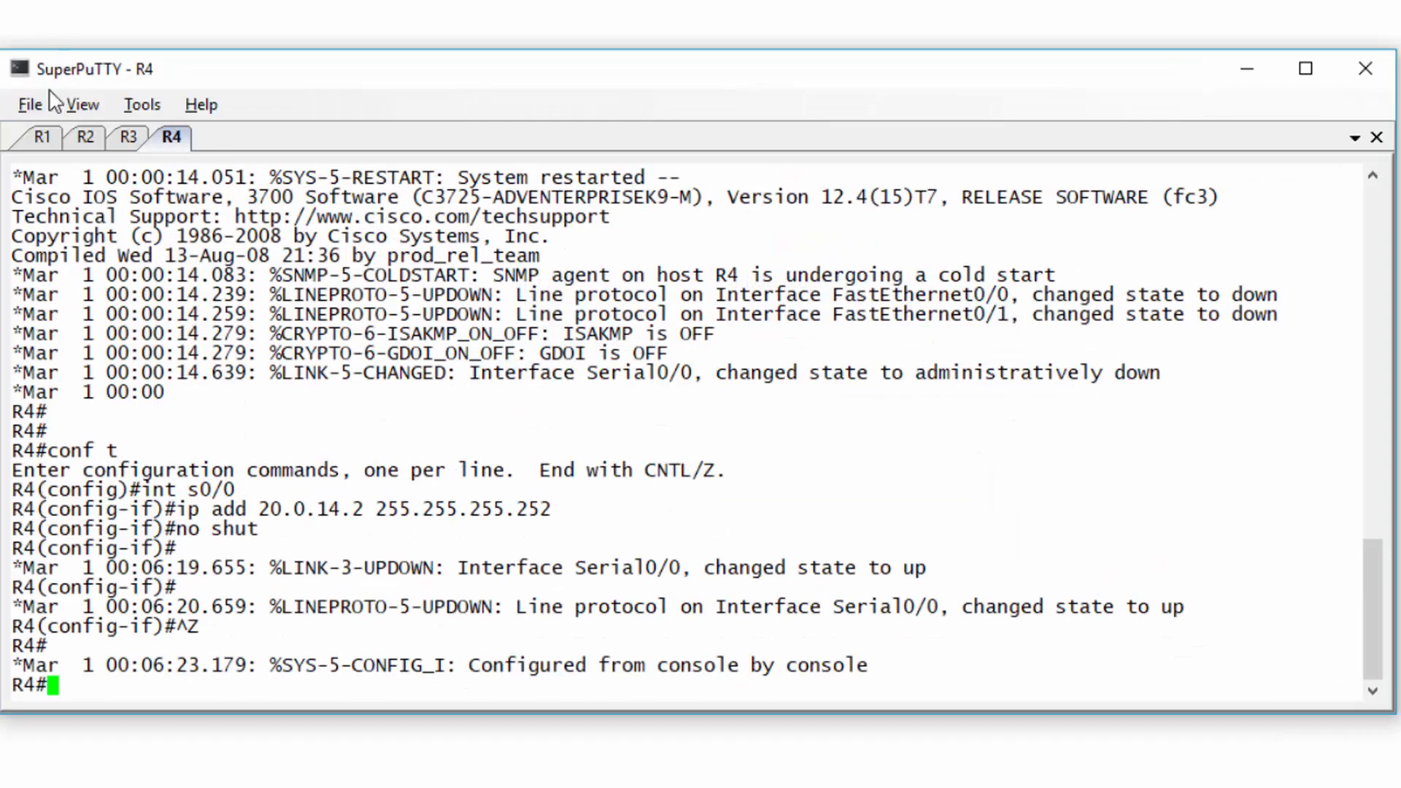
pyautogui.click(44, 137)
# - Run show ip interface brief on R1 and R2
pyautogui.write('show ip inter')
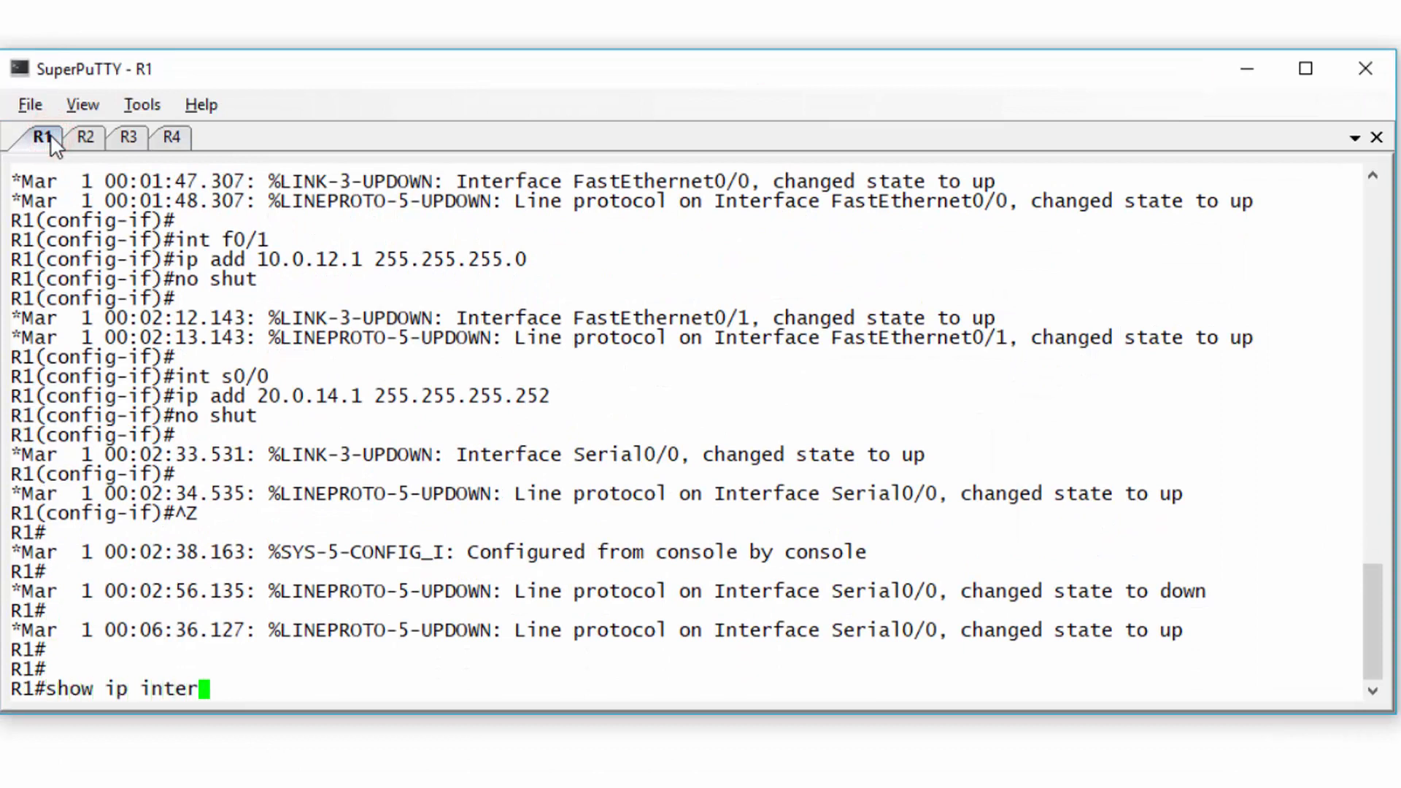
pyautogui.write('face briew')
pyautogui.write('ief')
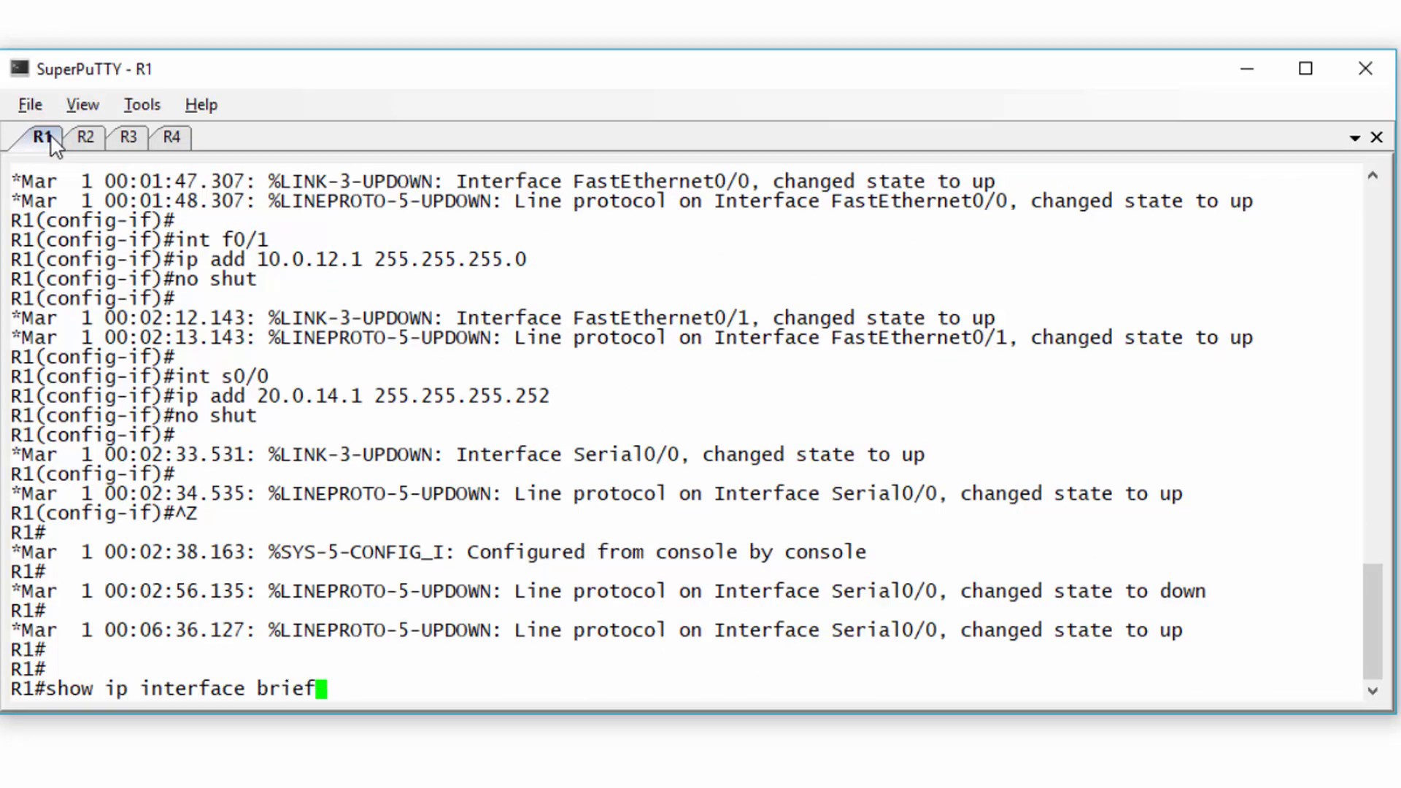
pyautogui.press('Return')
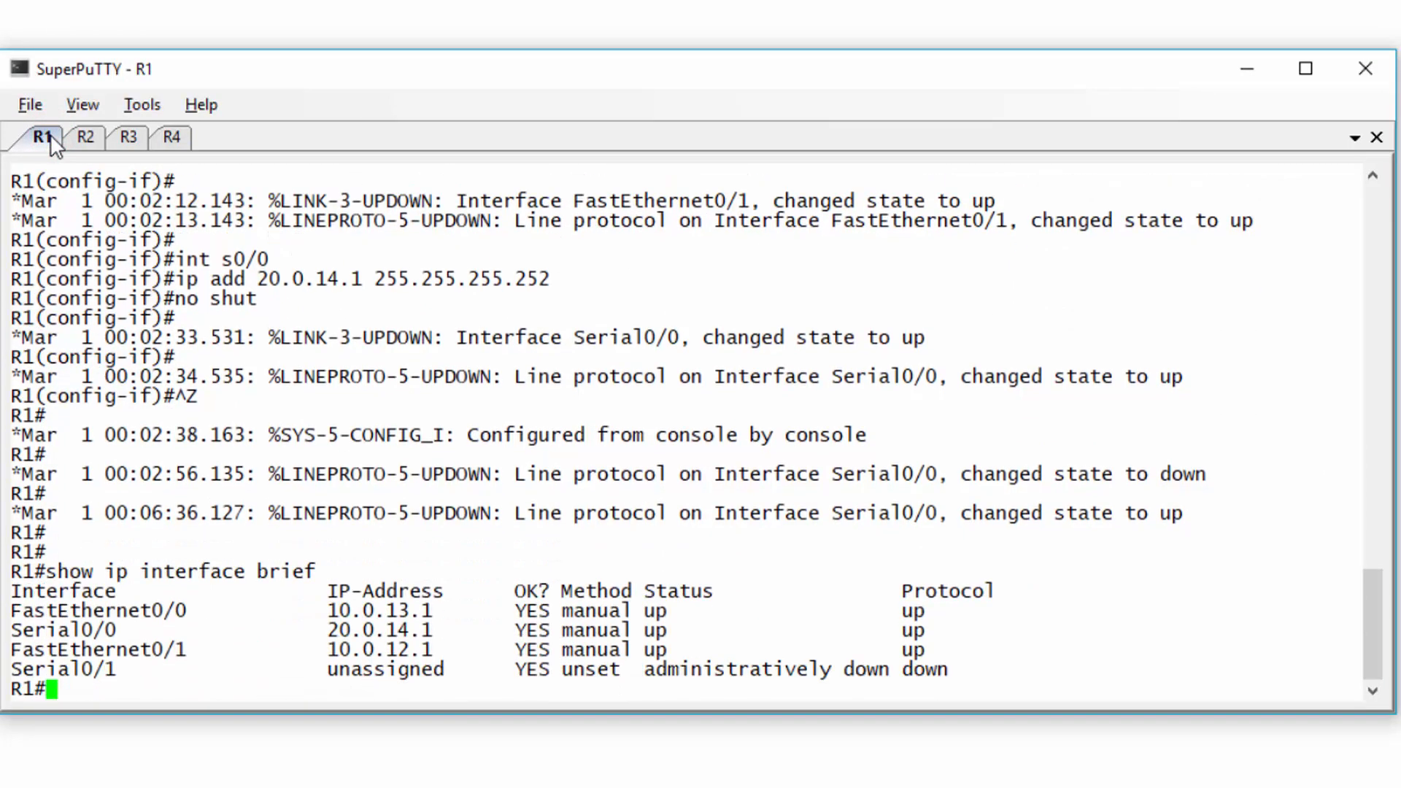
pyautogui.click(81, 139)
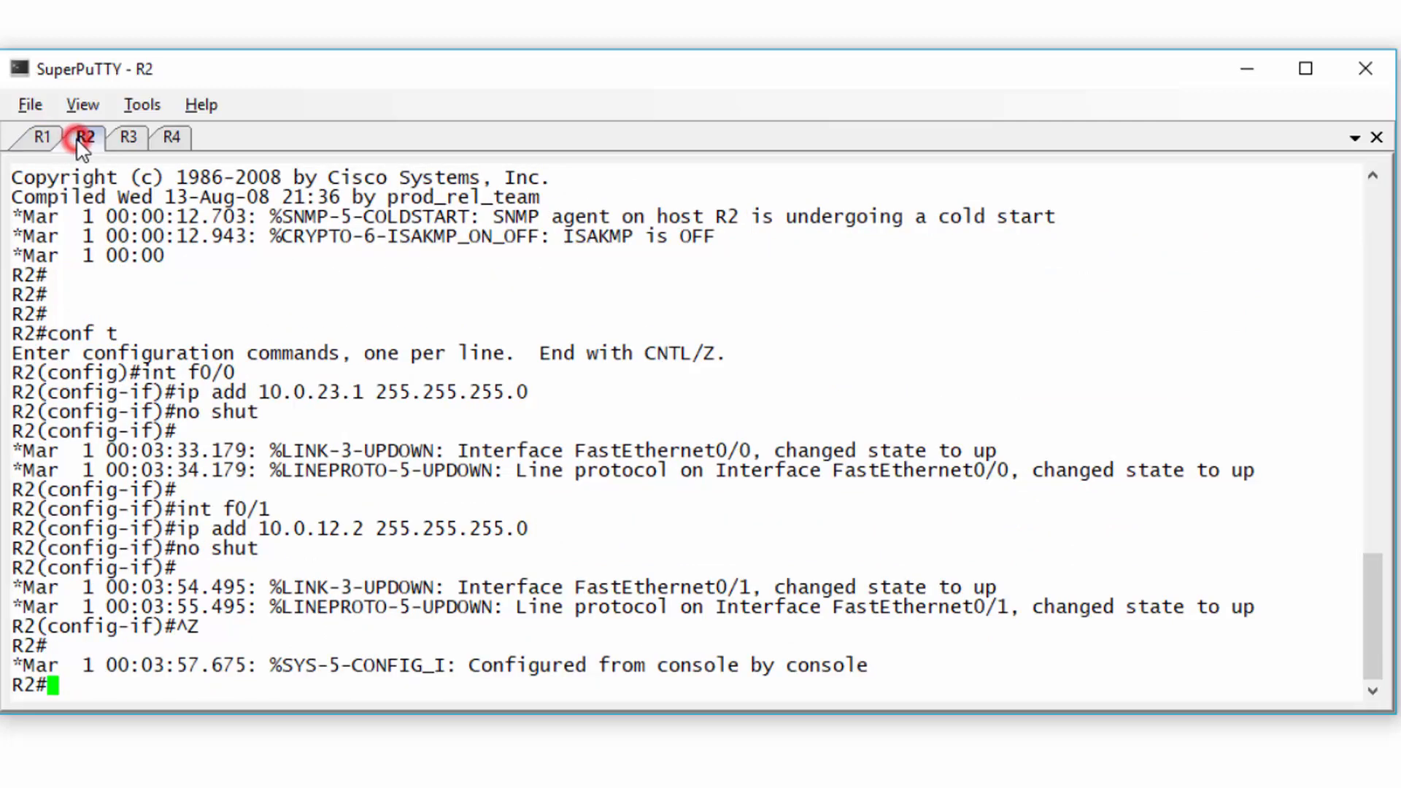
pyautogui.press('Return')
pyautogui.press('Return')
pyautogui.write('show ip interface brief')
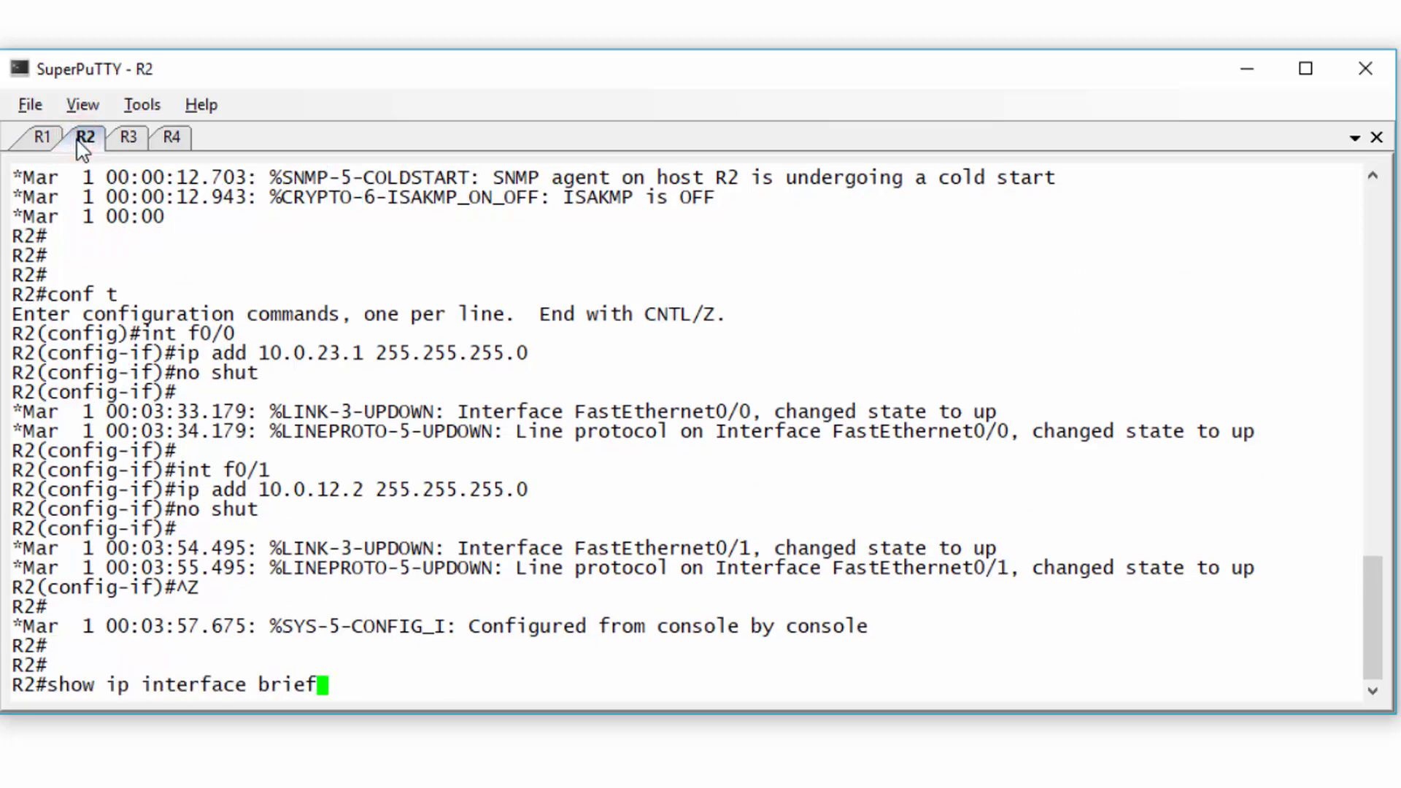
pyautogui.press('Return')
# - Run show ip interface brief on R3 and R4, then return to R1's tab
pyautogui.click(128, 138)
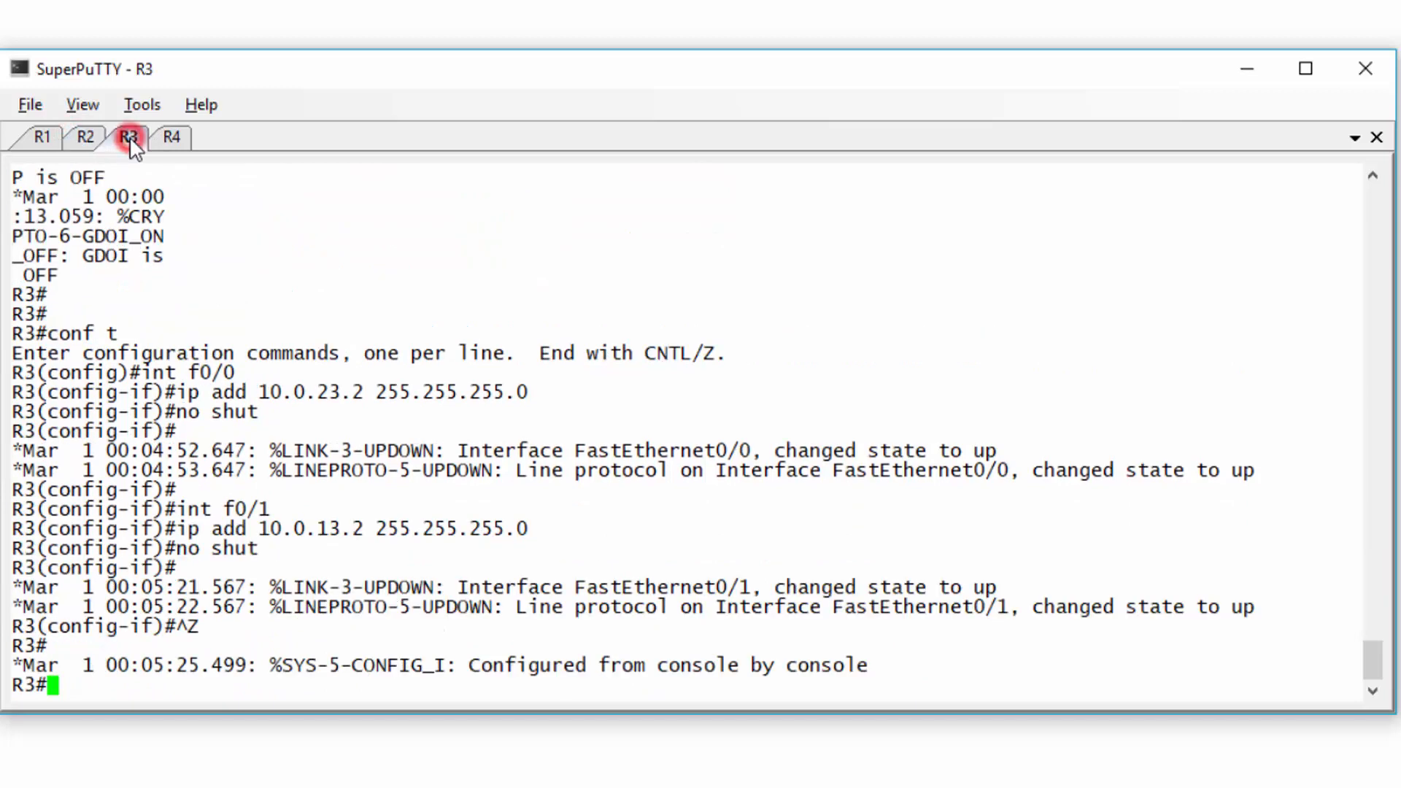
pyautogui.write('sho')
pyautogui.press('BackSpace')
pyautogui.press('BackSpace')
pyautogui.press('BackSpace')
pyautogui.press('Return')
pyautogui.press('Return')
pyautogui.press('Return')
pyautogui.write('show ip interface brief')
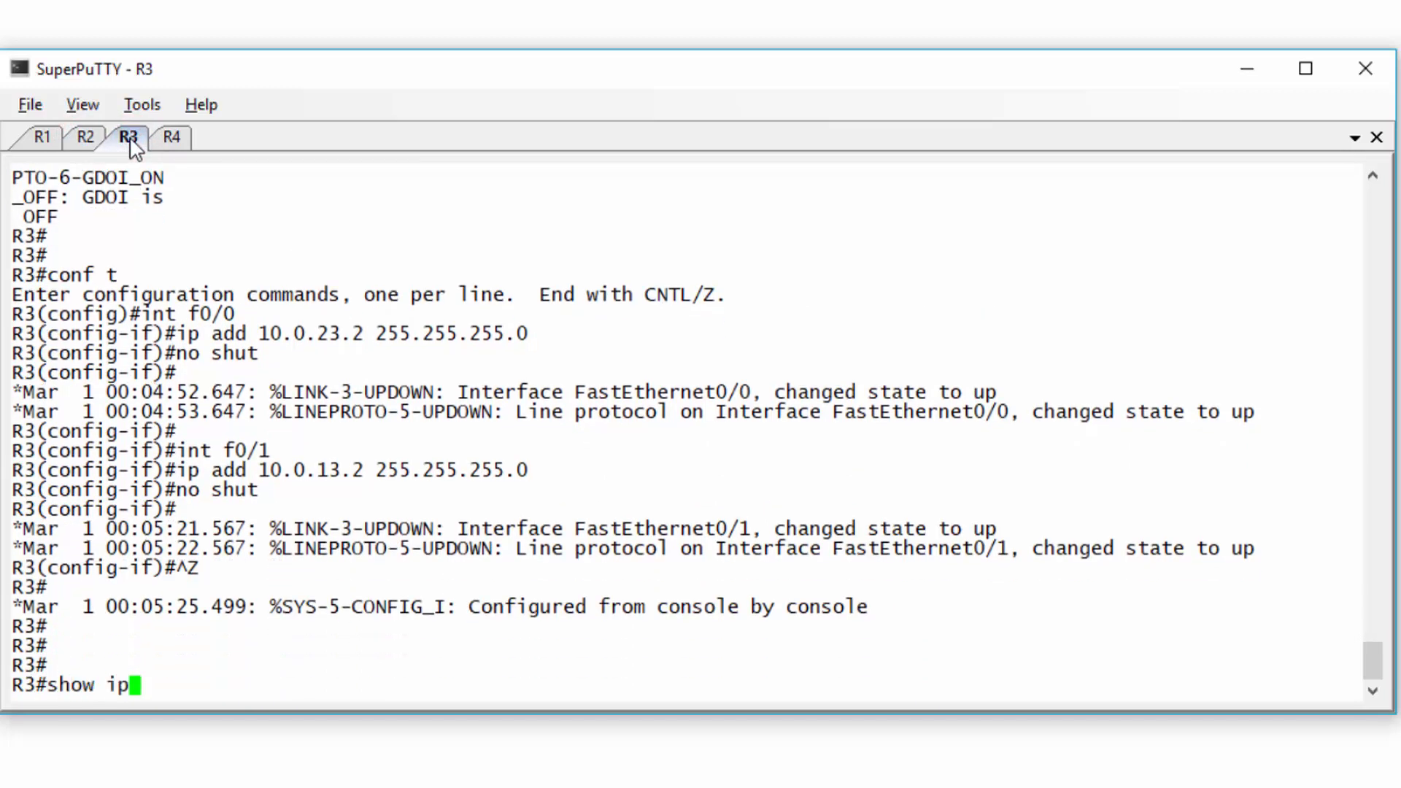
pyautogui.press('Return')
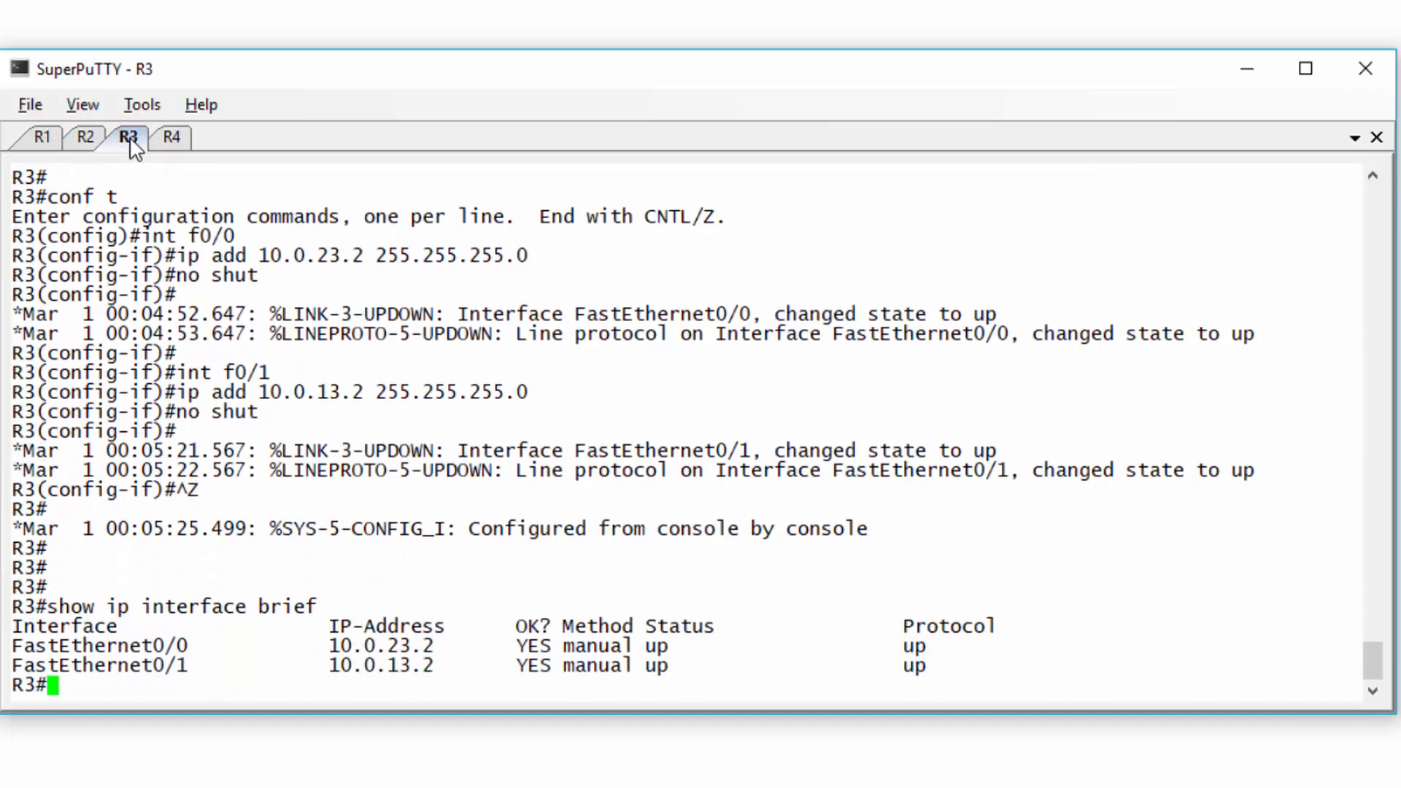
pyautogui.click(168, 141)
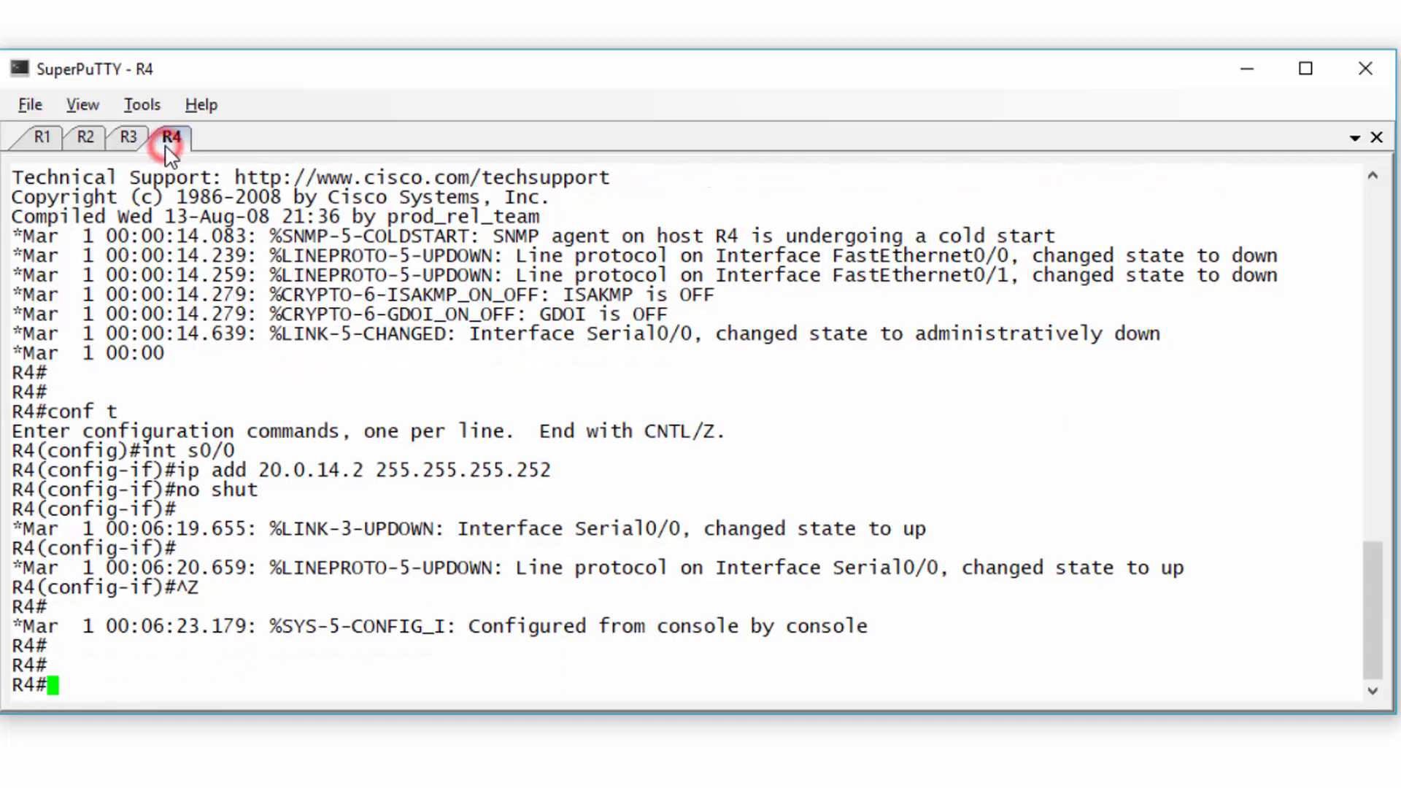
pyautogui.write('show ip interface briwf')
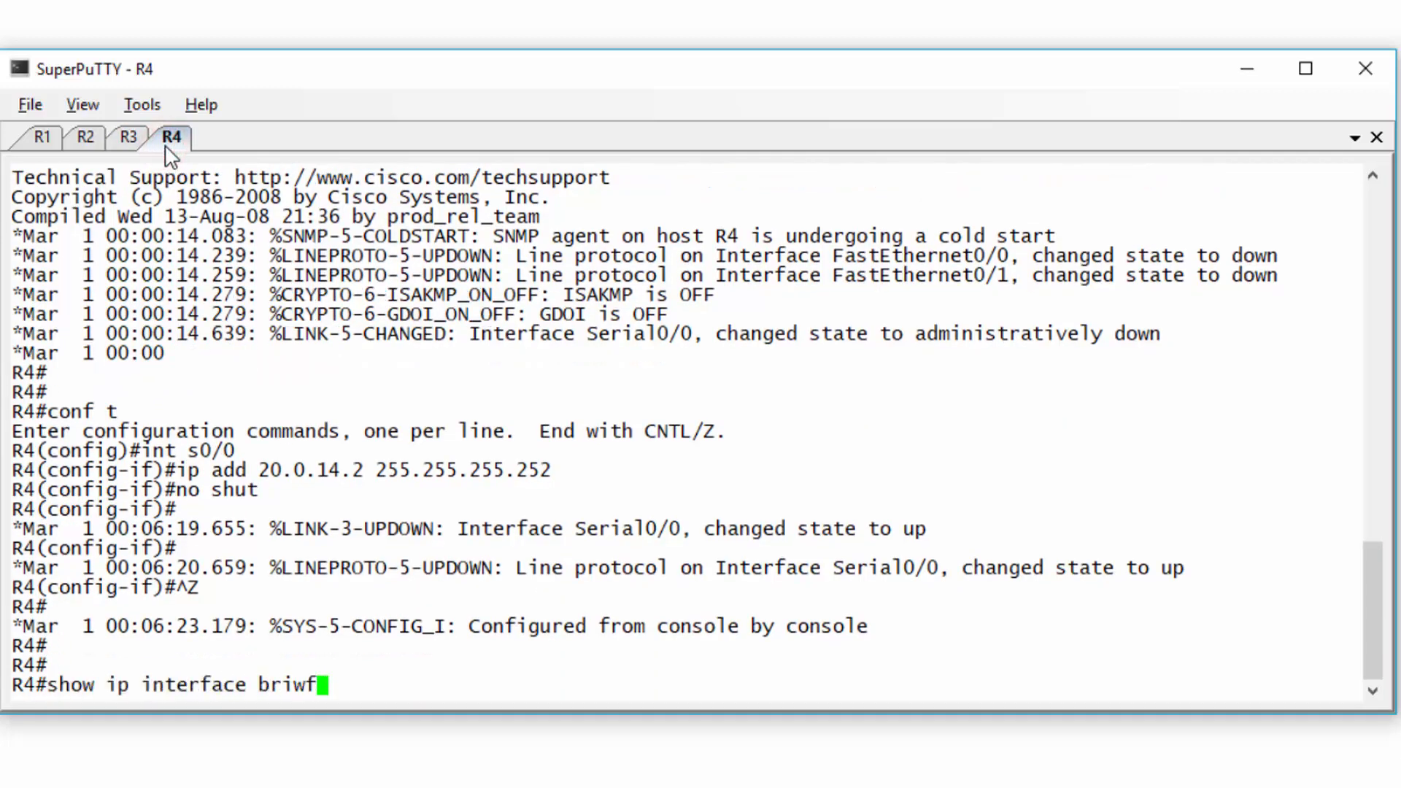
pyautogui.press('BackSpace')
pyautogui.press('BackSpace')
pyautogui.press('BackSpace')
pyautogui.write('ief')
pyautogui.press('Return')
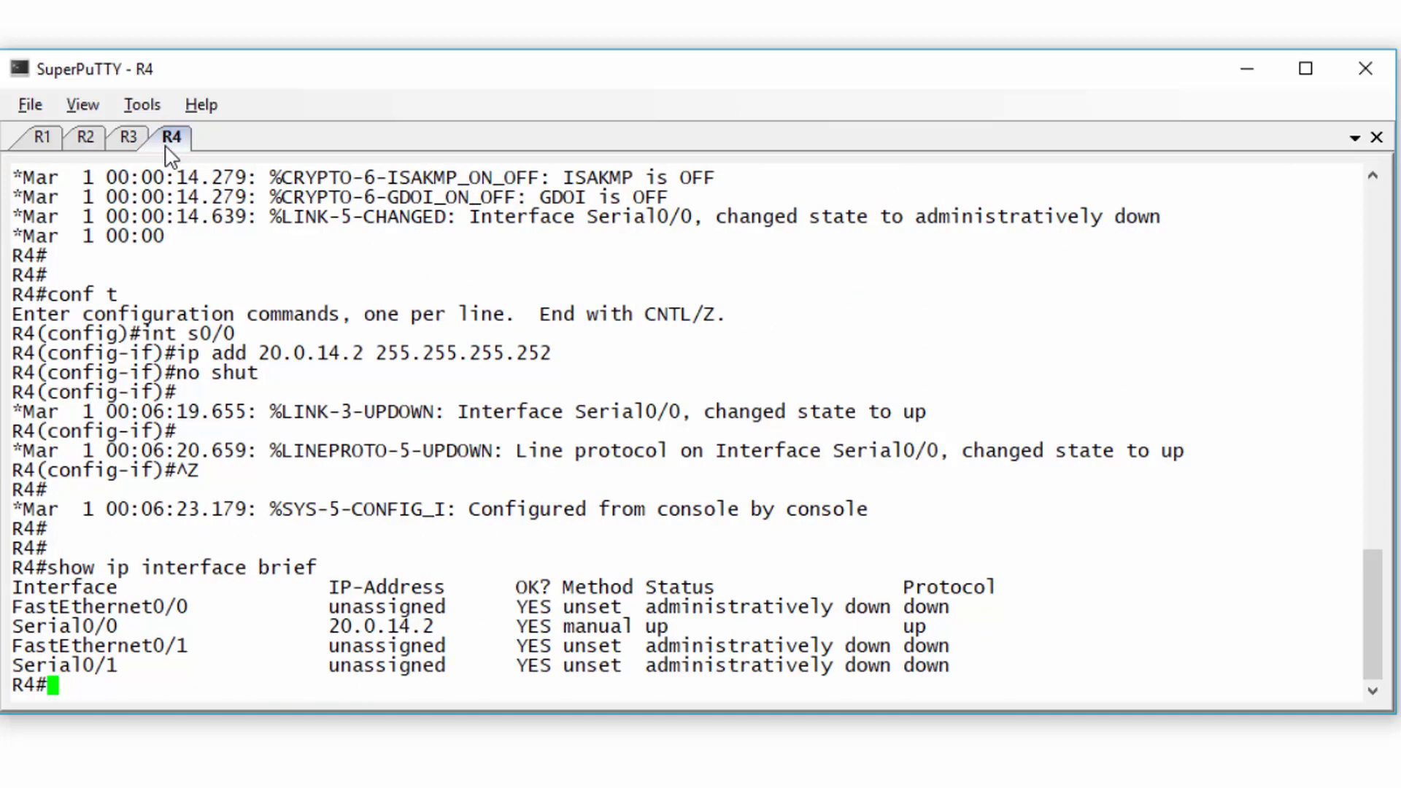
pyautogui.click(42, 136)
pyautogui.press('Return')
pyautogui.press('Return')
pyautogui.press('Return')
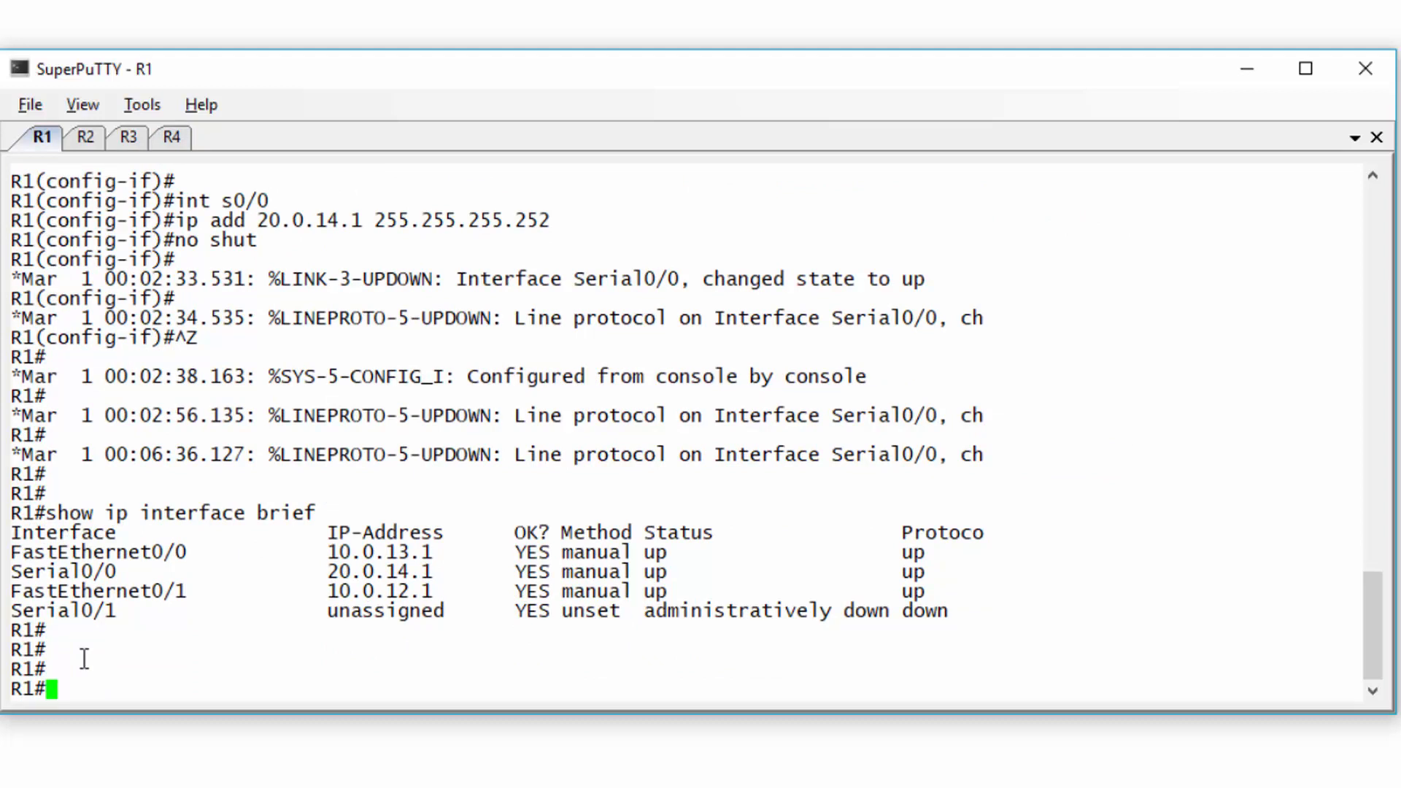
# - Run show cdp neighbor on R1, fixing the typo, and highlight the R2 and R3 rows
pyautogui.press('Return')
pyautogui.write('show cdp nei')
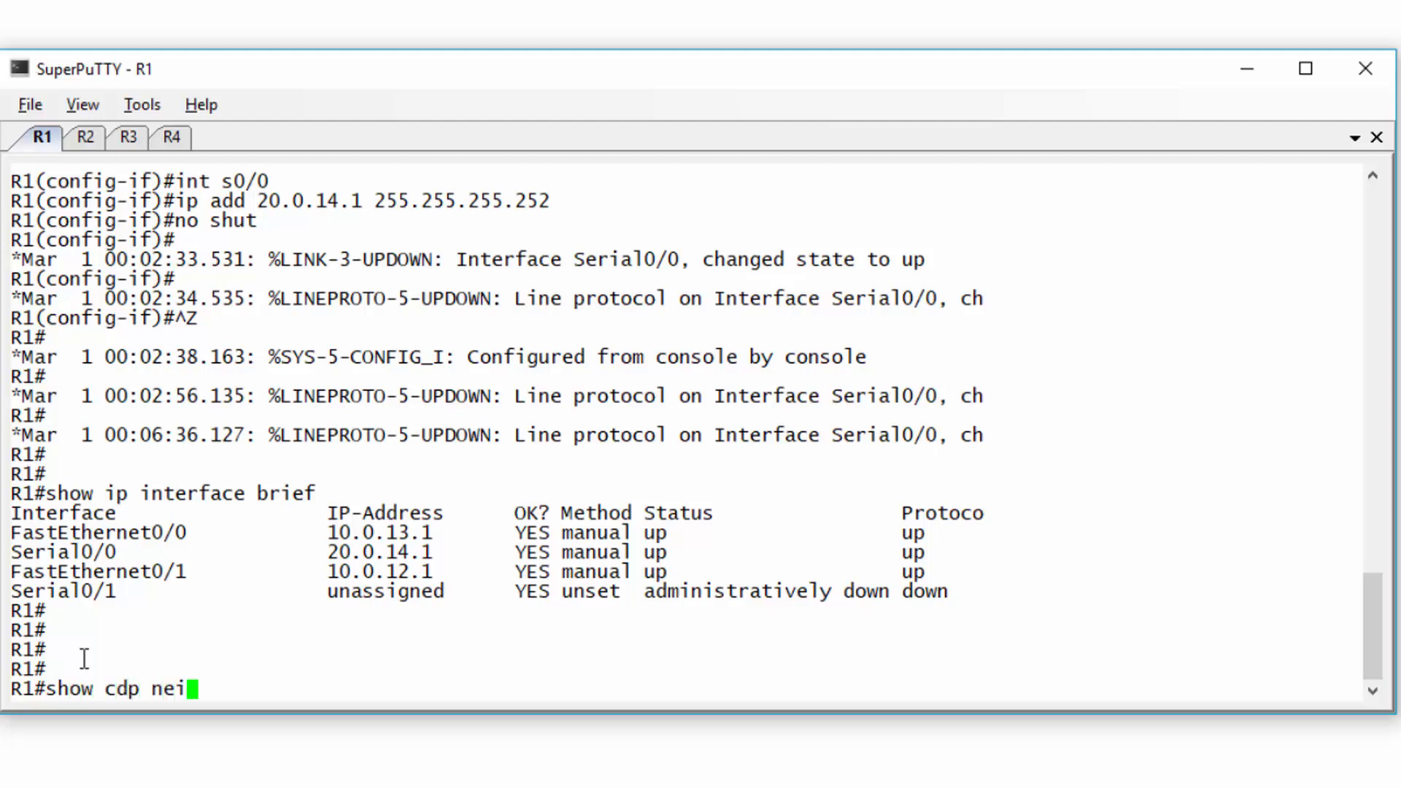
pyautogui.write('ghor')
pyautogui.press('Return')
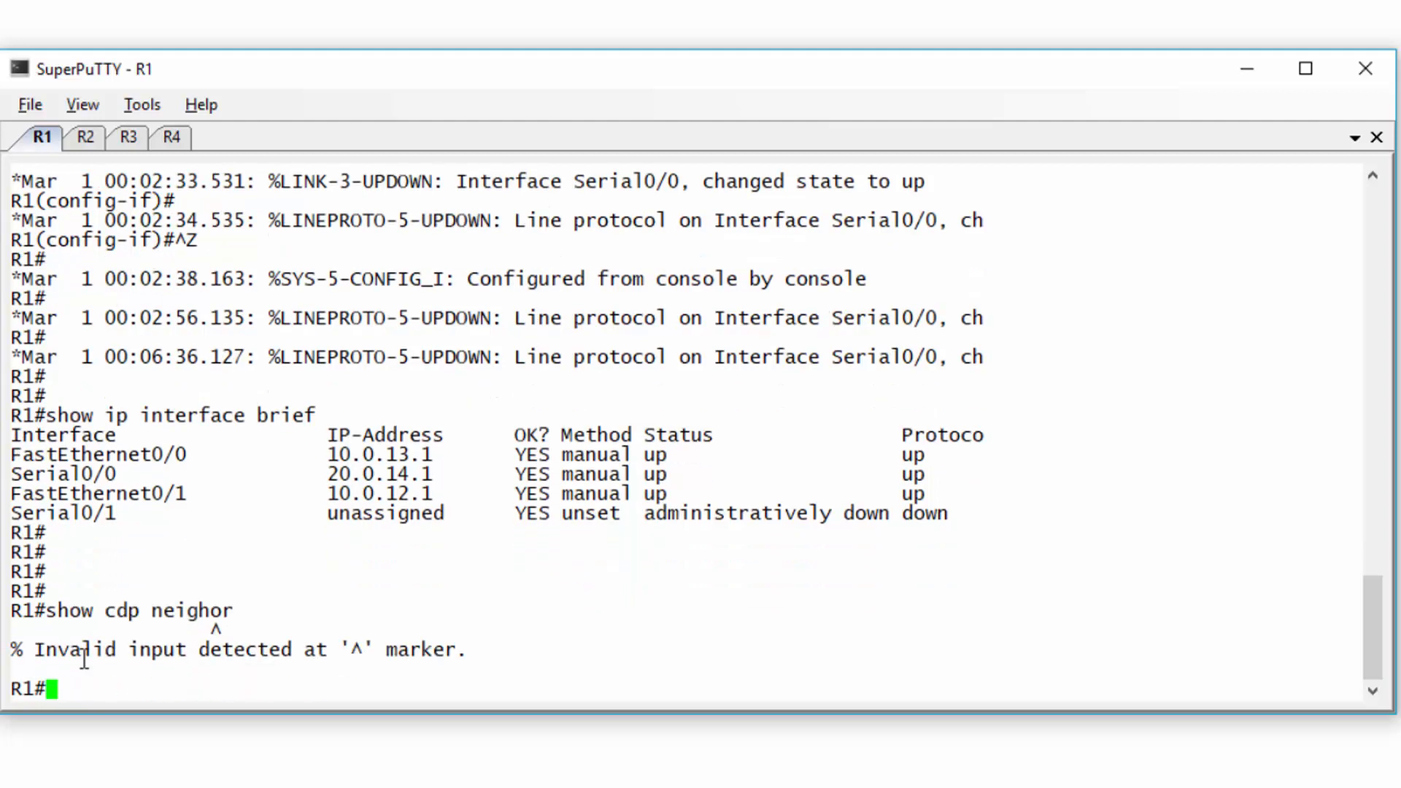
pyautogui.press('Return')
pyautogui.press('Return')
pyautogui.press('Up')
pyautogui.write('bor')
pyautogui.press('Return')
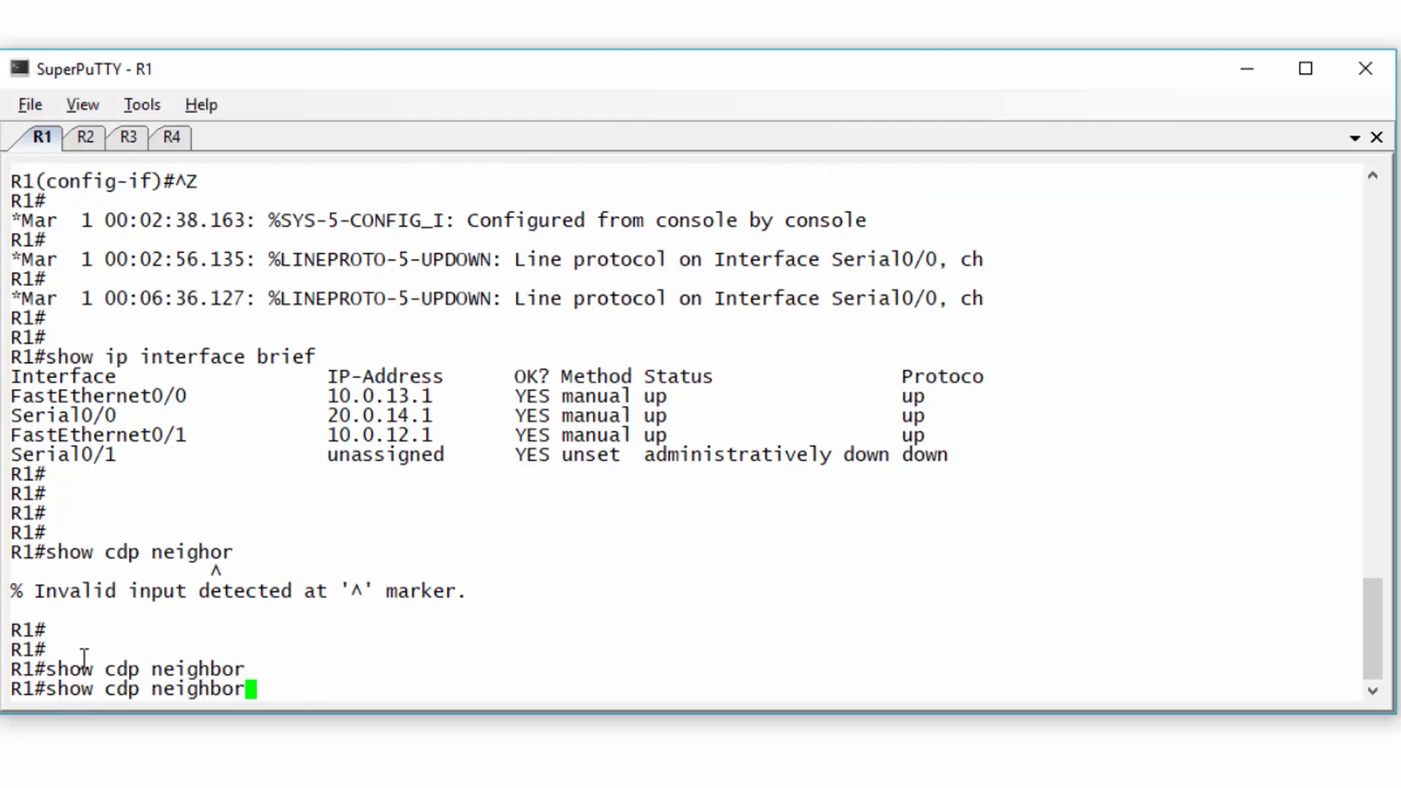
pyautogui.moveTo(19, 634); pyautogui.dragTo(151, 675)
pyautogui.click(94, 685)
# - Check the CDP neighbours on R2 and R3, highlighting each router's neighbour rows
pyautogui.click(84, 135)
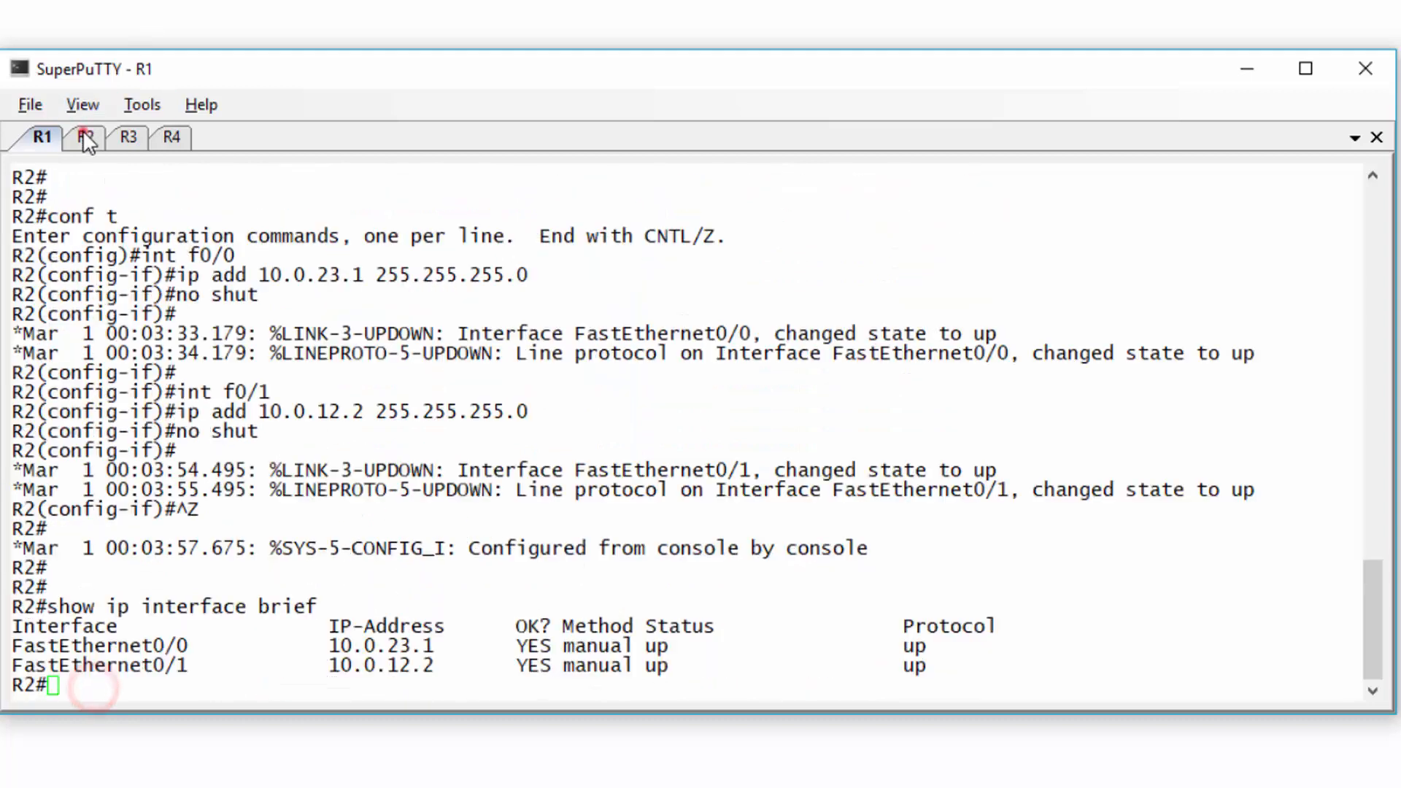
pyautogui.press('Return')
pyautogui.press('Return')
pyautogui.press('Return')
pyautogui.press('Return')
pyautogui.press('Return')
pyautogui.write('show cdp neighbor')
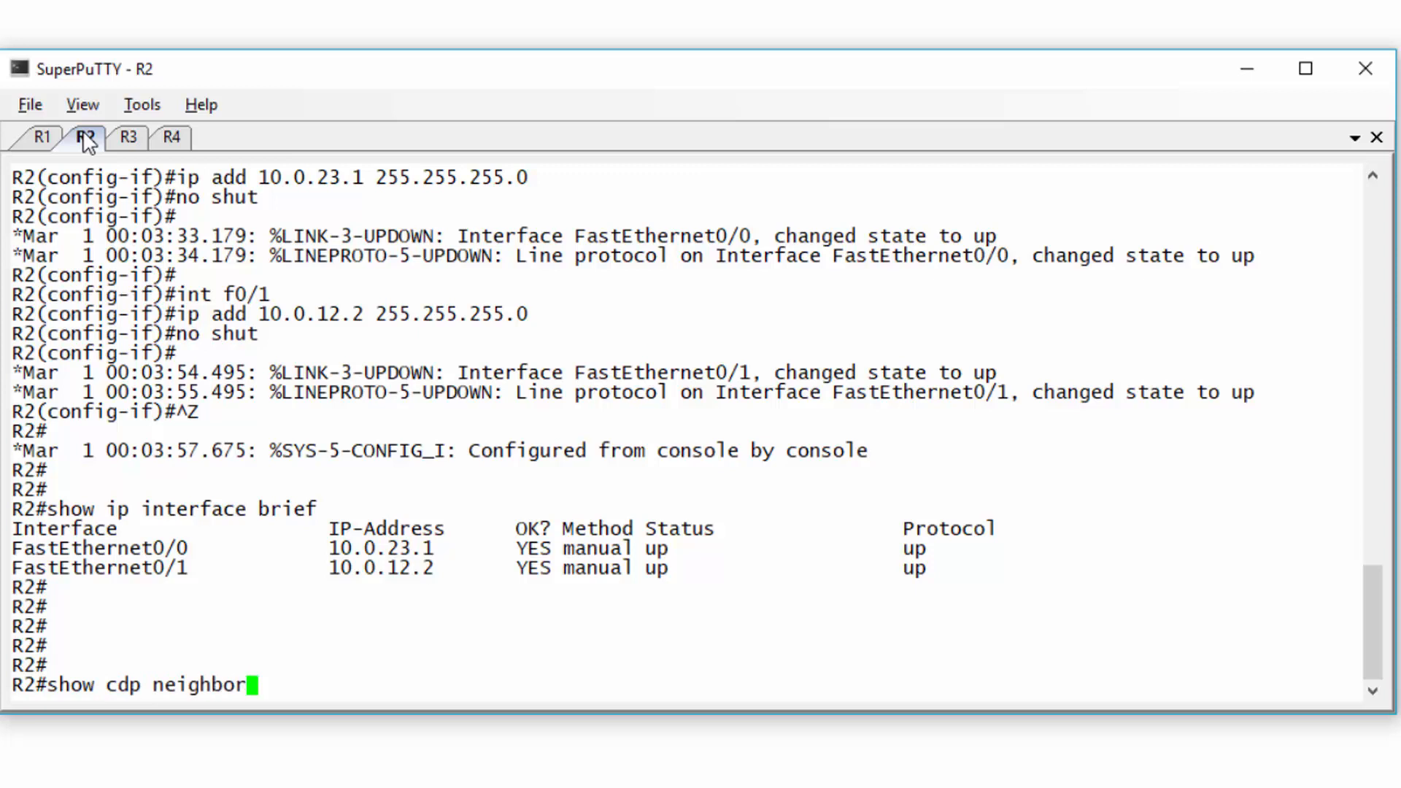
pyautogui.press('Return')
pyautogui.moveTo(22, 639); pyautogui.dragTo(18, 682)
pyautogui.click(67, 656)
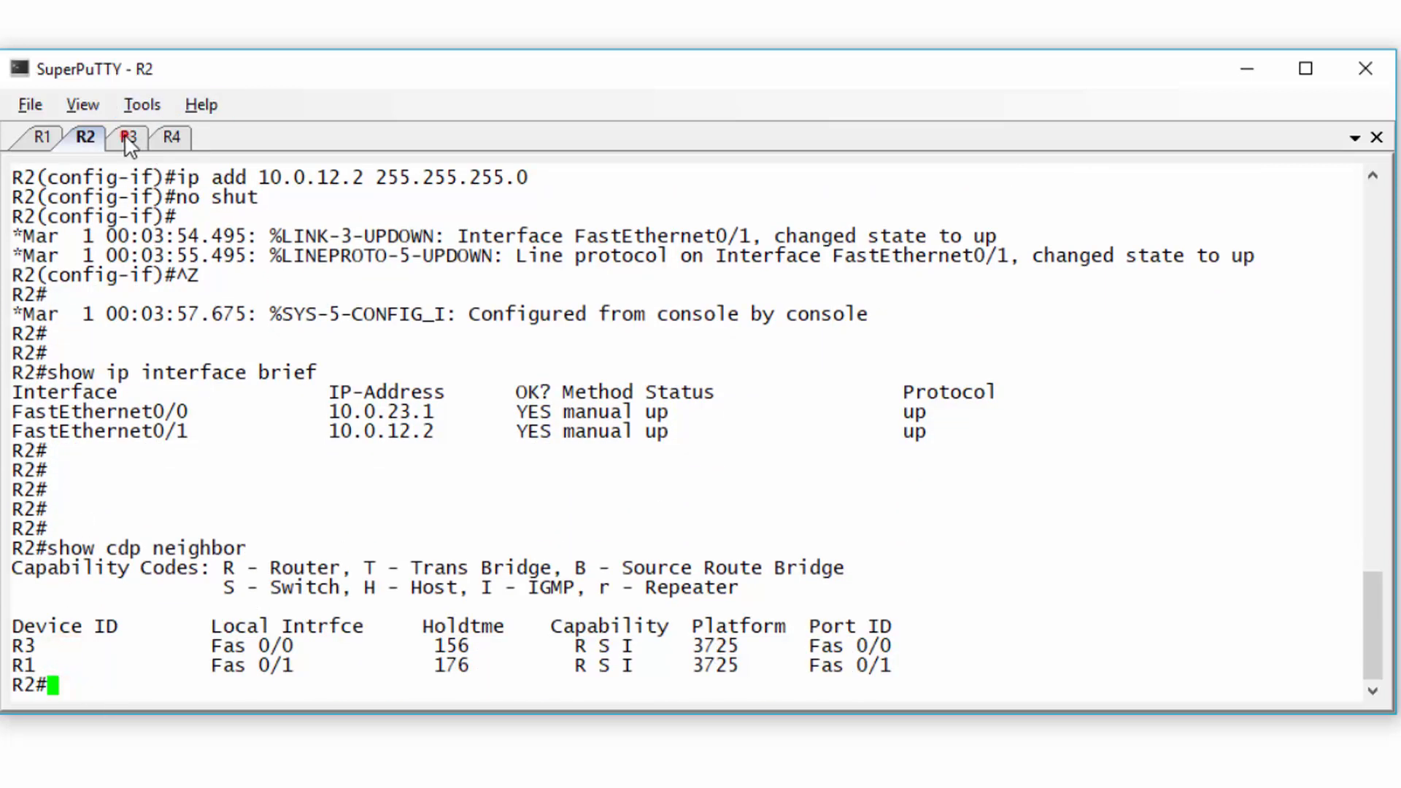
pyautogui.click(128, 138)
pyautogui.press('Return')
pyautogui.write('show cdp neighbor')
pyautogui.press('Return')
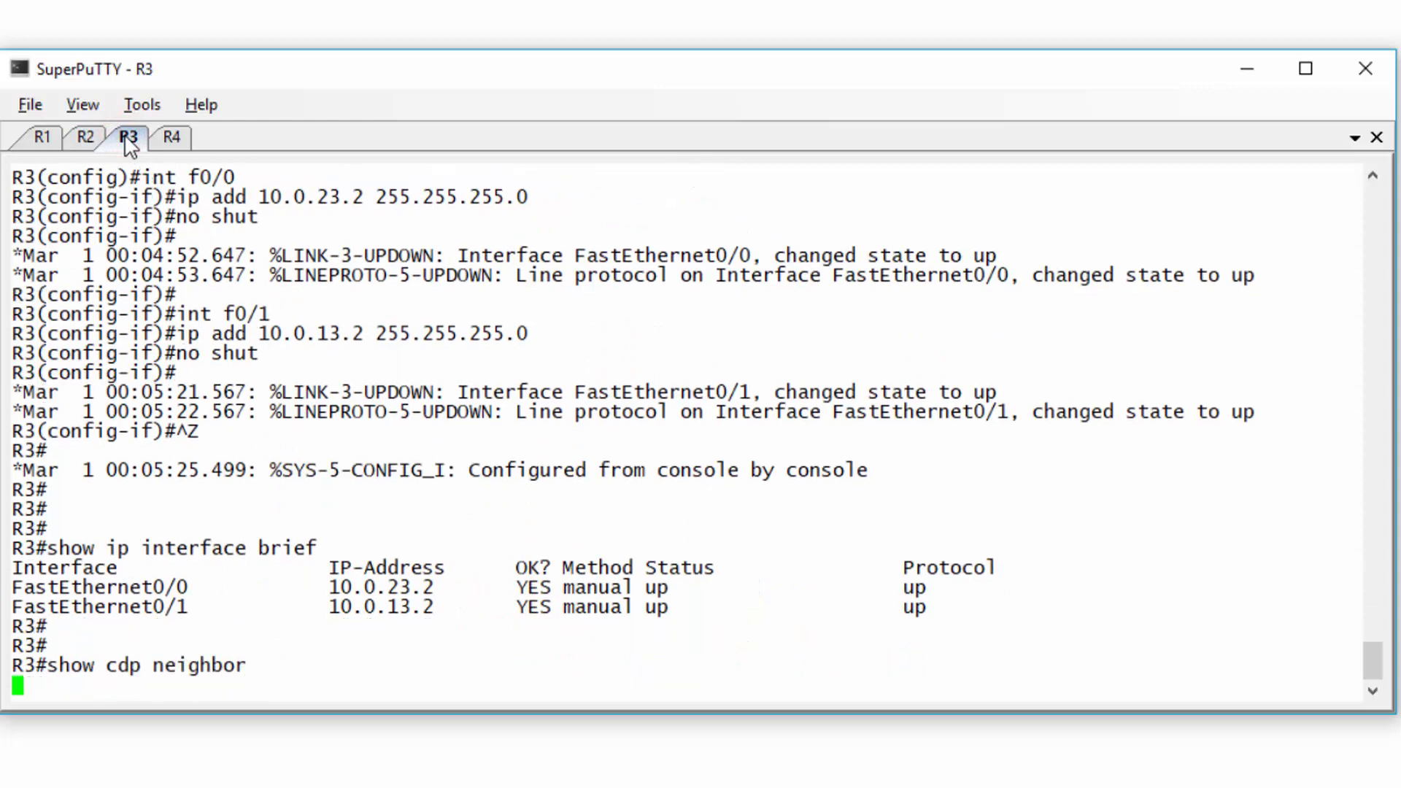
pyautogui.moveTo(22, 645); pyautogui.dragTo(85, 700)
pyautogui.click(85, 698)
# - List R4's CDP neighbours, confirming R1, then go back to R1's console
pyautogui.click(172, 138)
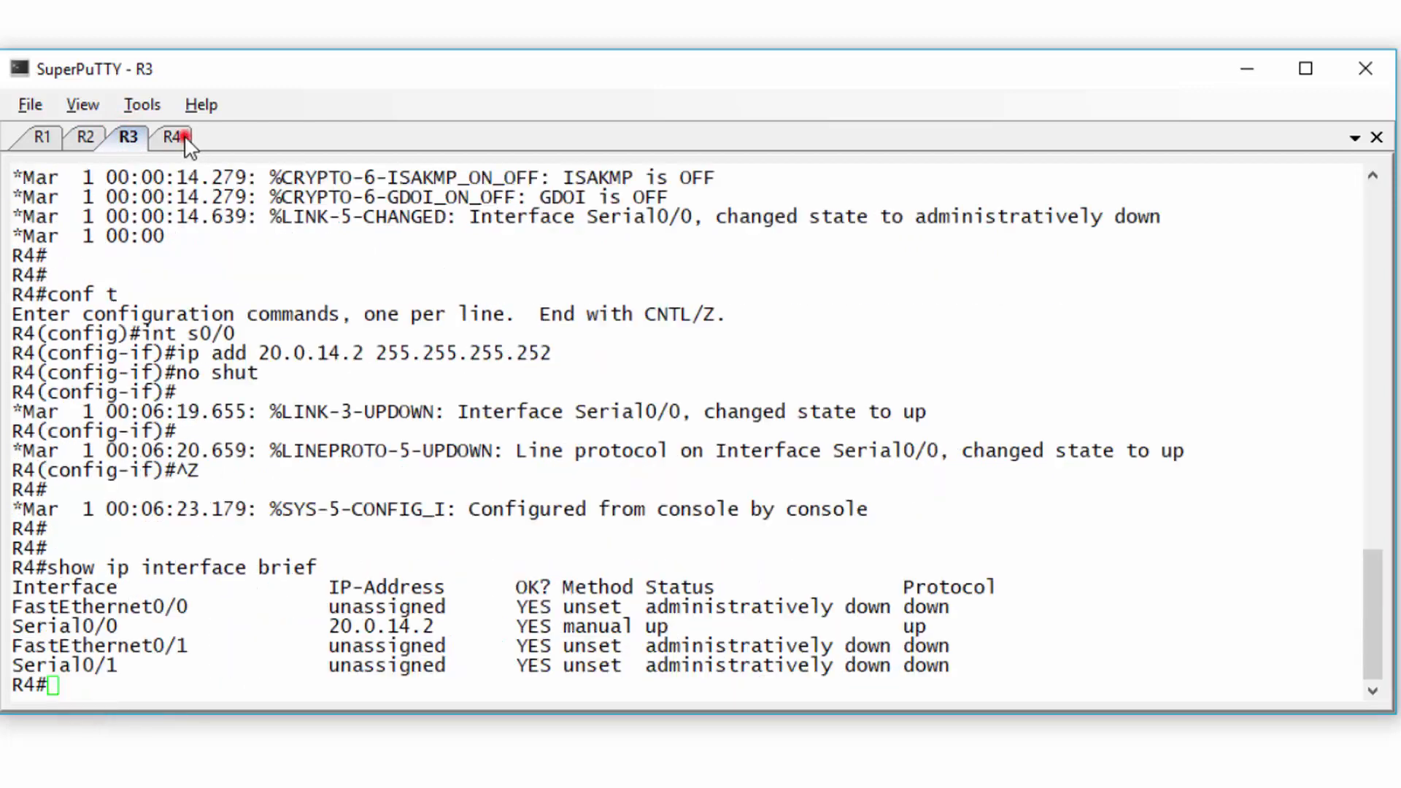
pyautogui.press('Return')
pyautogui.press('Return')
pyautogui.press('Return')
pyautogui.press('Return')
pyautogui.write('show cdp neighbor')
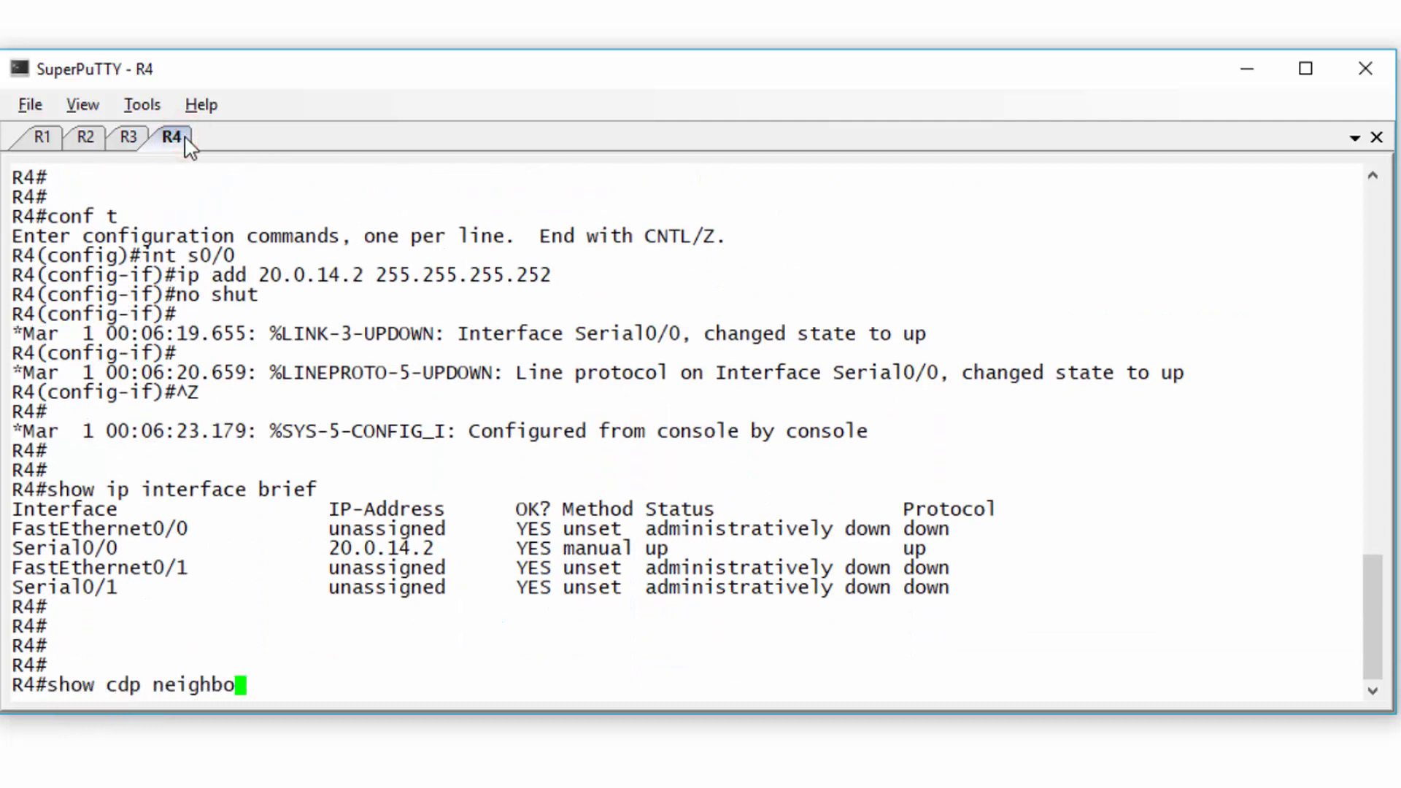
pyautogui.press('Return')
pyautogui.tripleClick(21, 662)
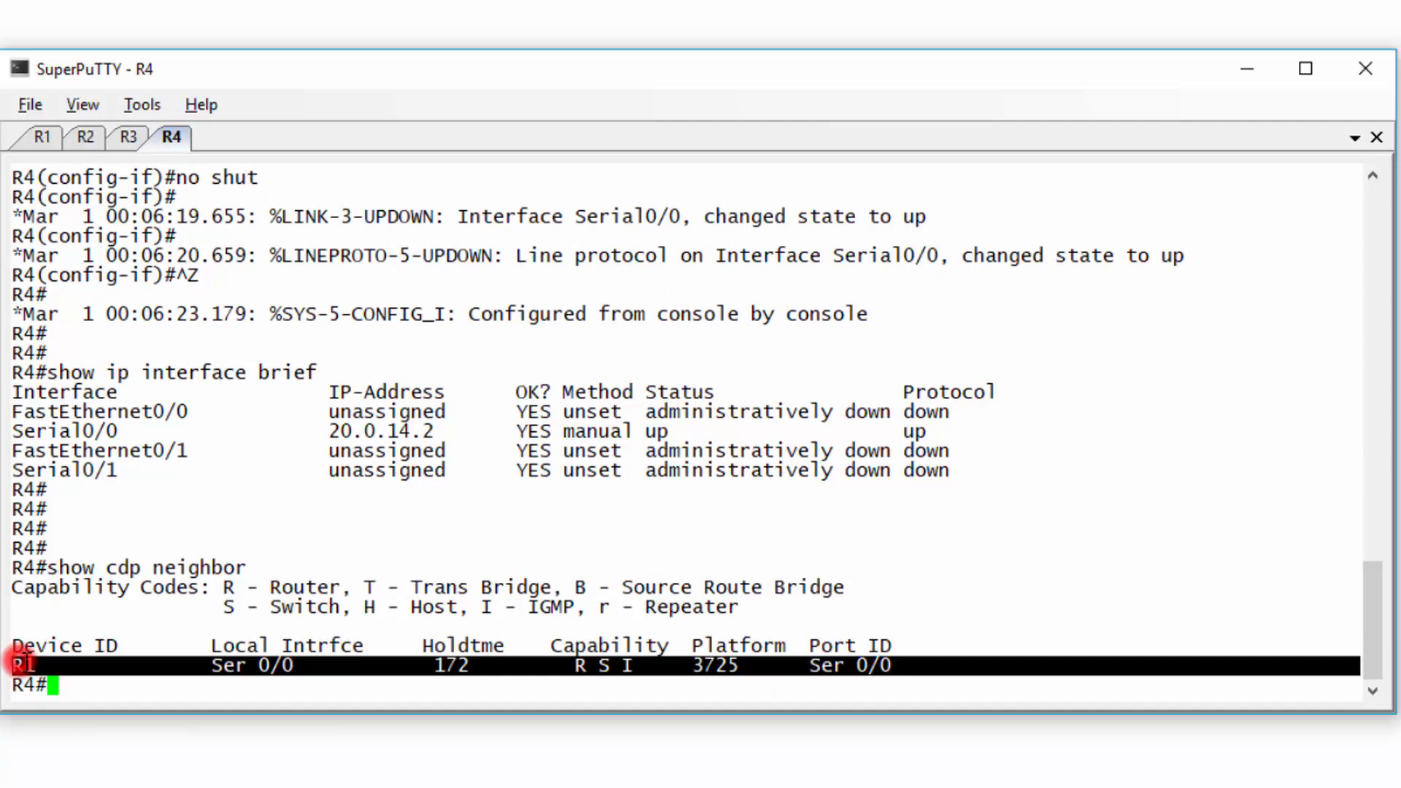
pyautogui.click(84, 690)
pyautogui.press('Return')
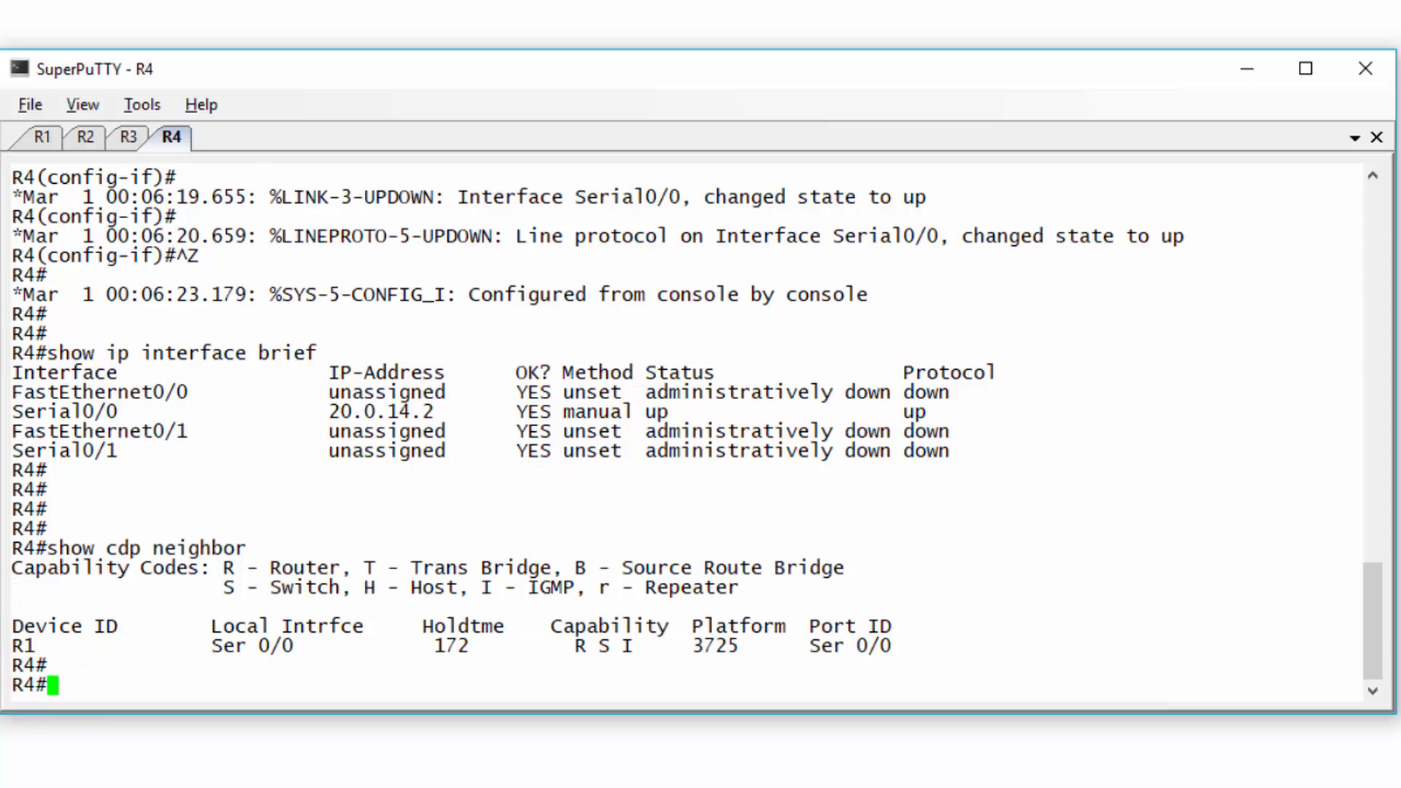
pyautogui.click(41, 140)
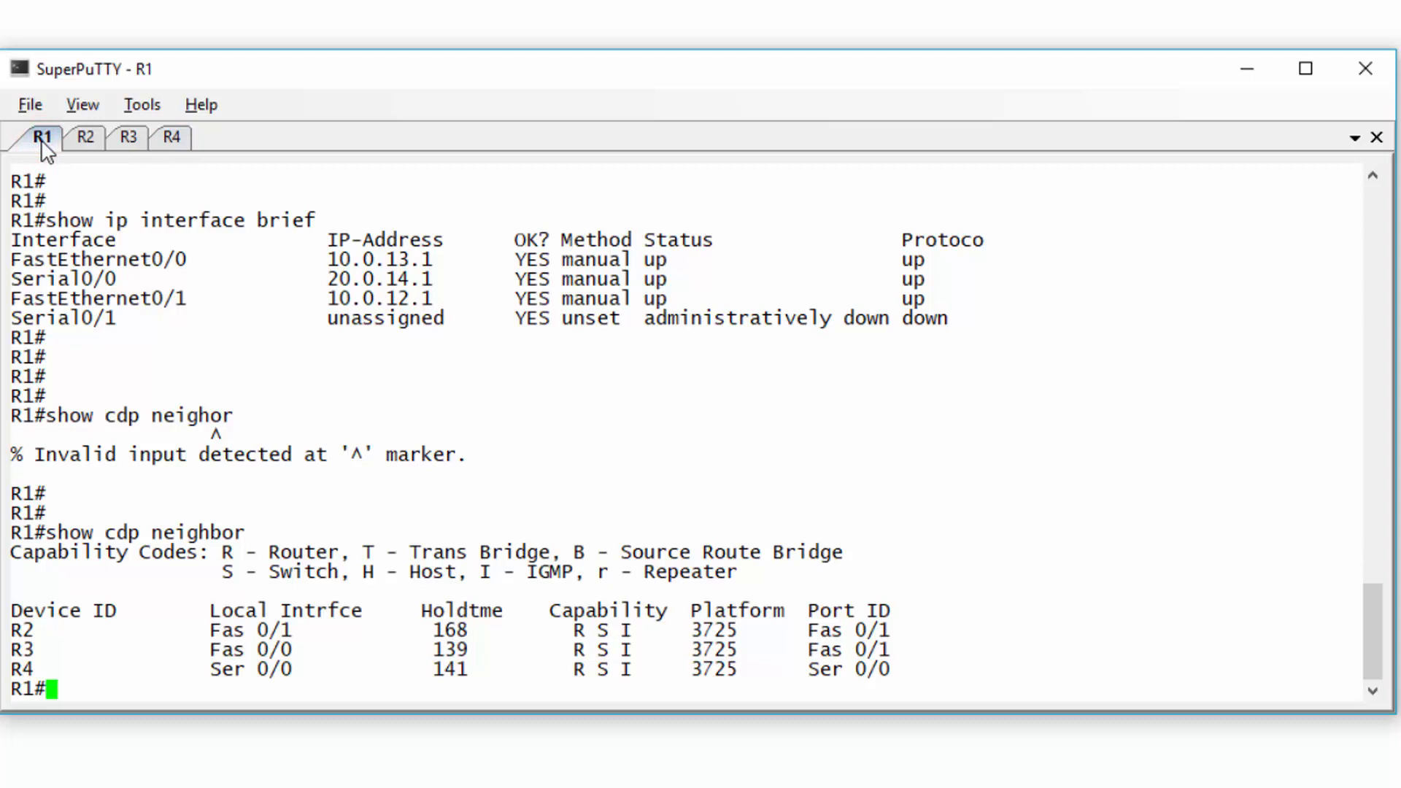
# - Enable RIP on R1 with networks 10.0.12.0, 10.0.13.0 and 20.0.14.0
pyautogui.write('exit')
pyautogui.press('Return')
pyautogui.press('Return')
pyautogui.press('Return')
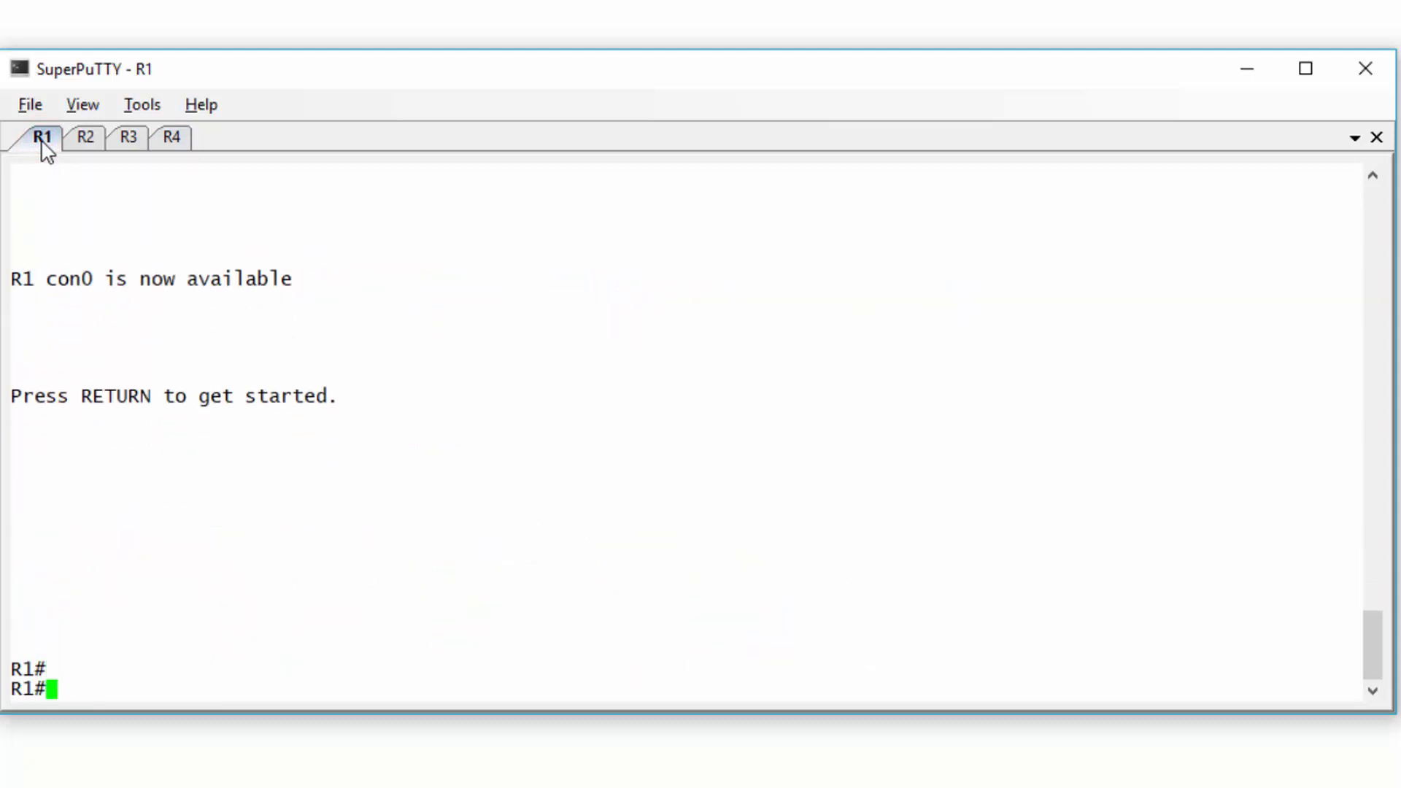
pyautogui.write('conf t')
pyautogui.press('Return')
pyautogui.write('router rip')
pyautogui.press('Return')
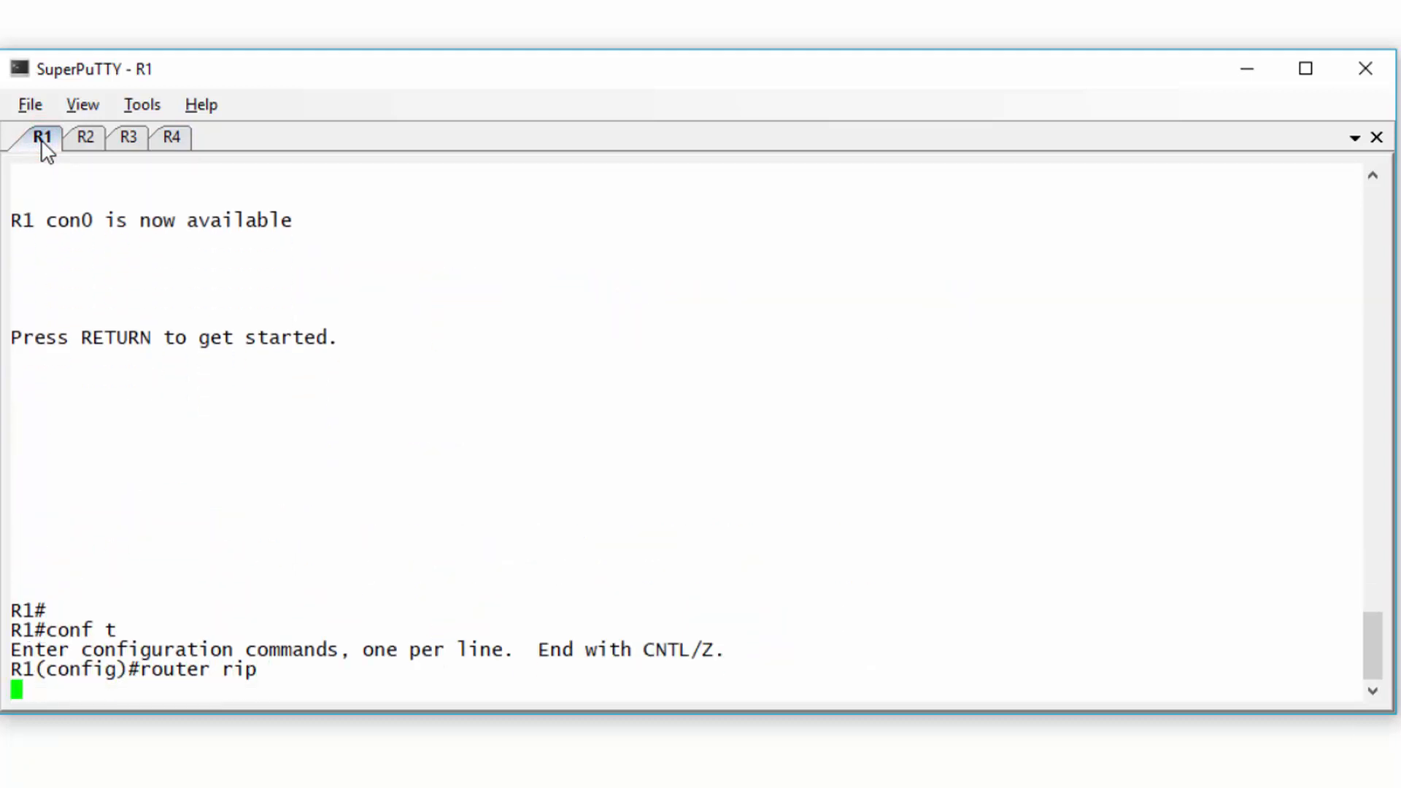
pyautogui.write('network 10.0.12.0')
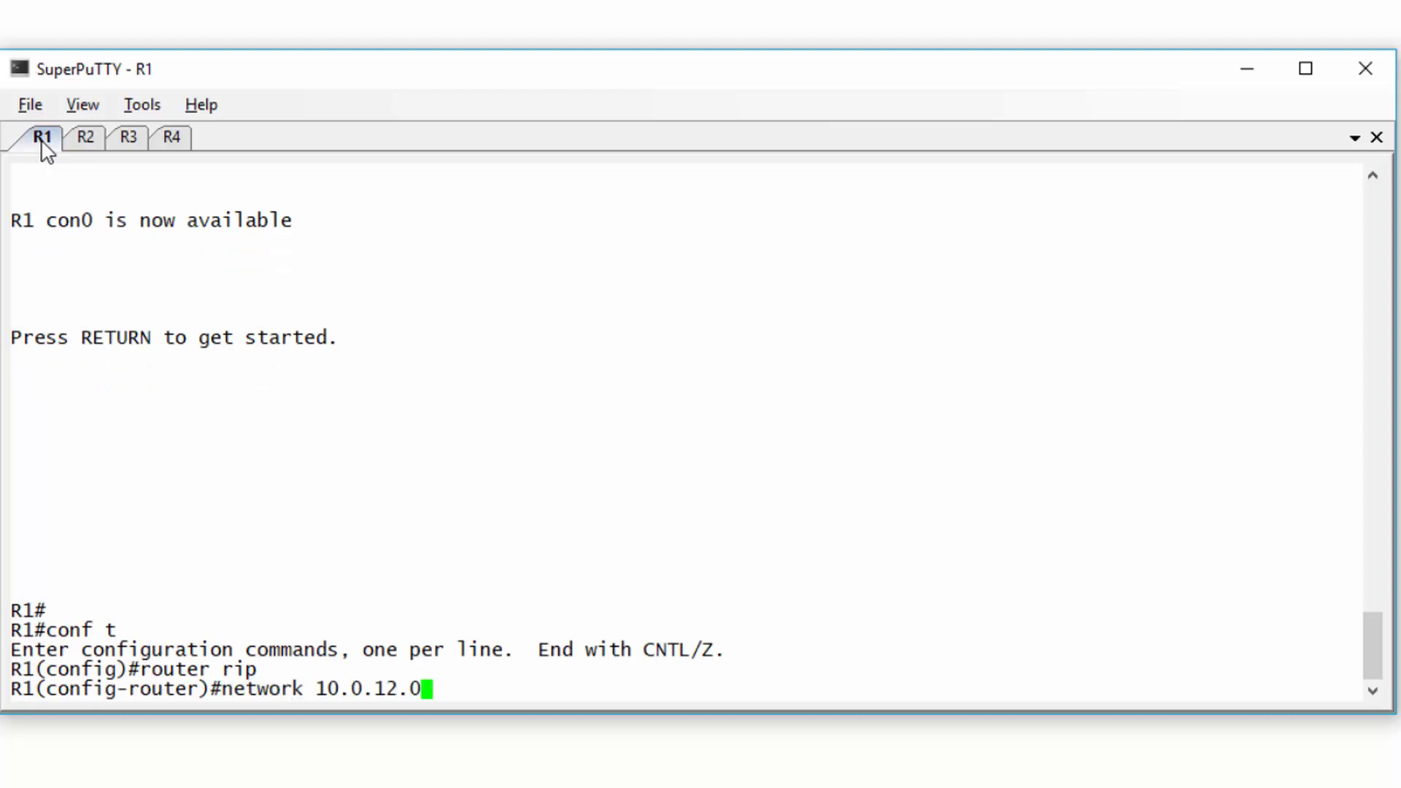
pyautogui.press('Return')
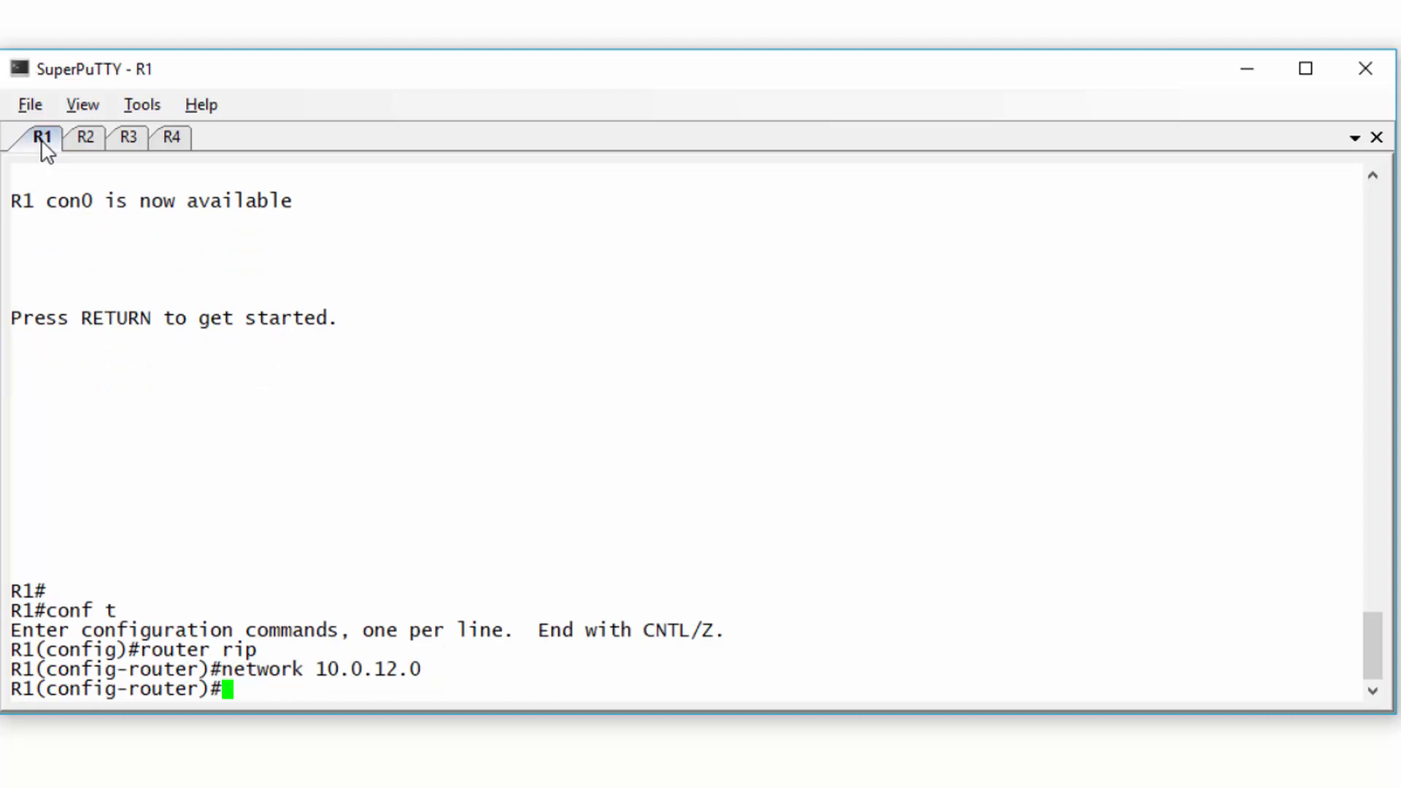
pyautogui.write('network 10.0.13.0')
pyautogui.press('Return')
pyautogui.write('n')
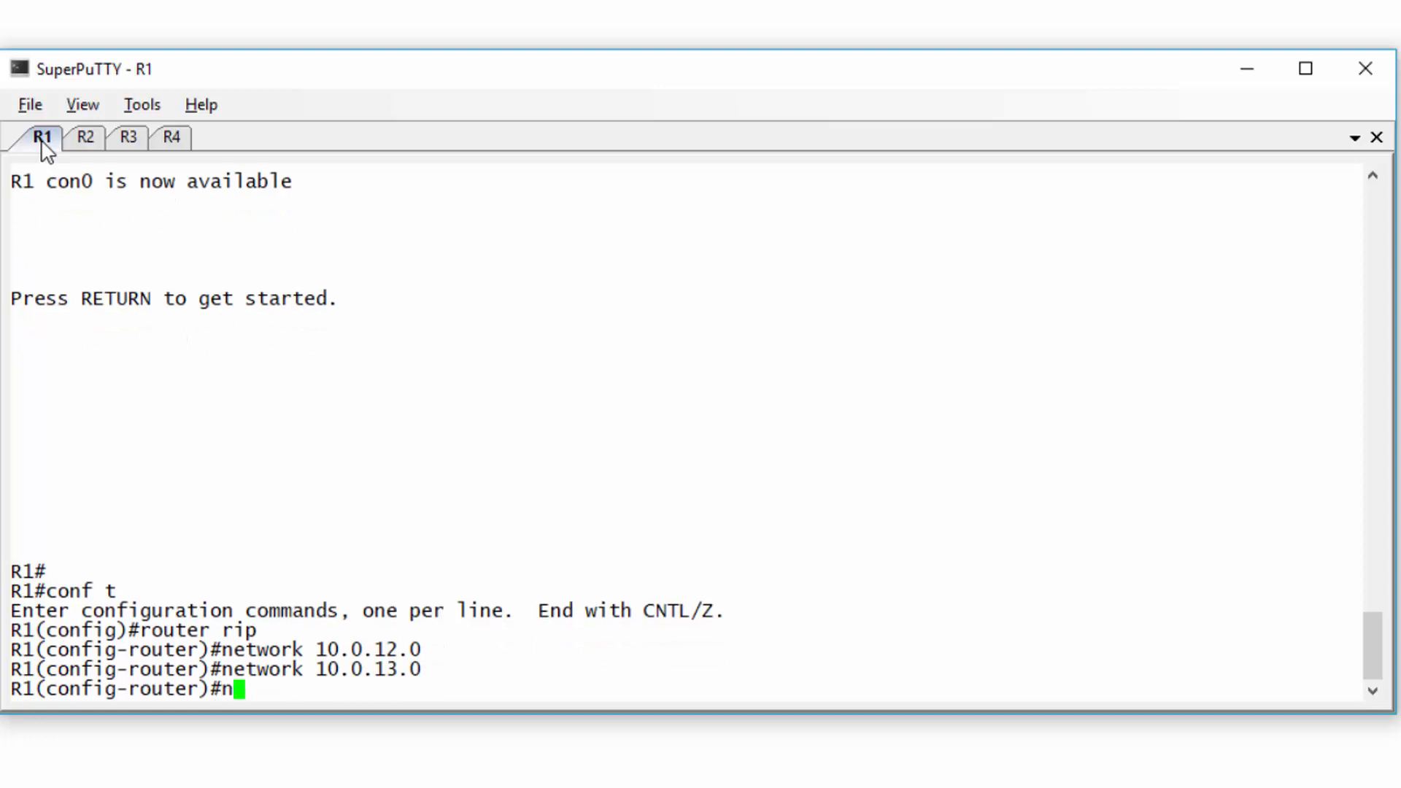
pyautogui.write('etwork 20.0.14.0')
pyautogui.press('Return')
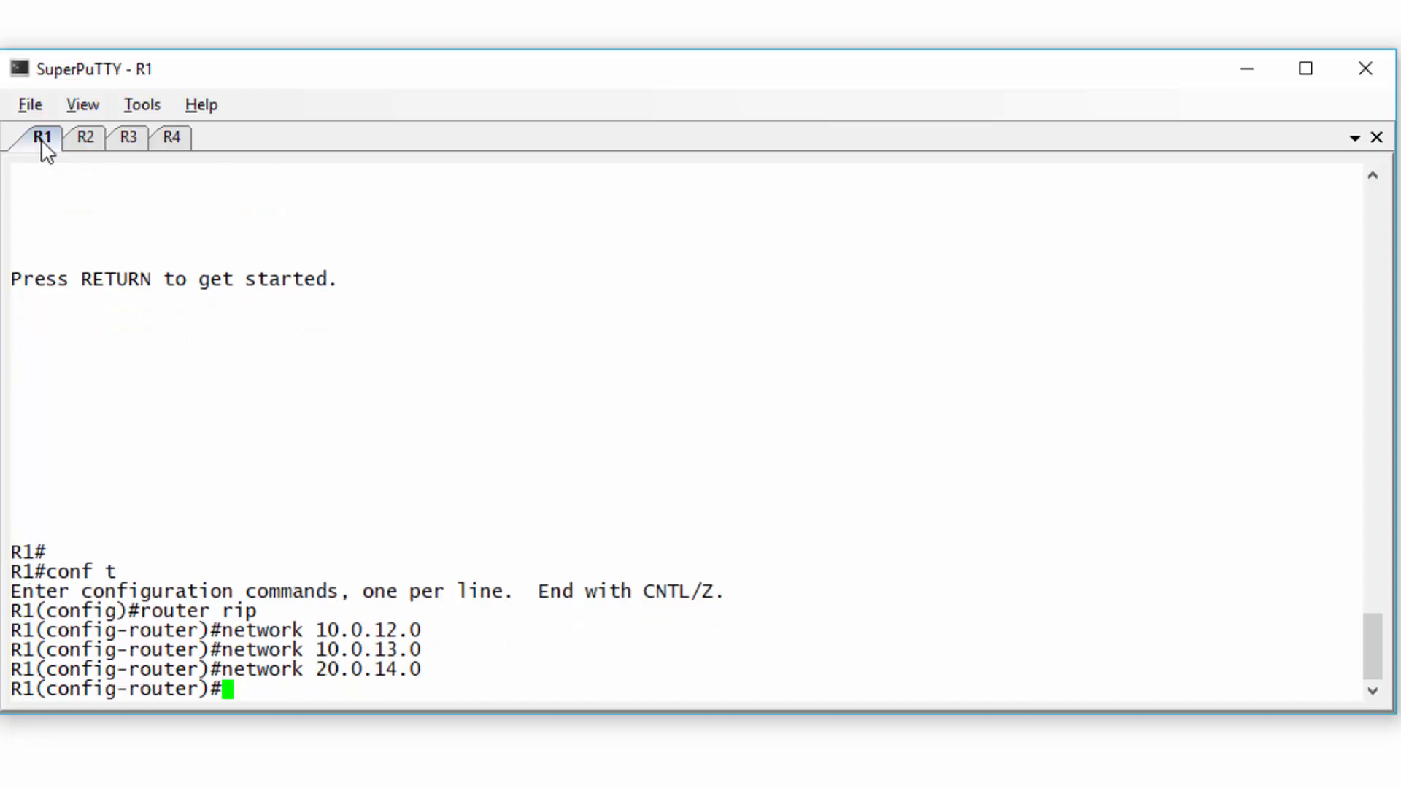
pyautogui.hotkey('ctrl', 'z')
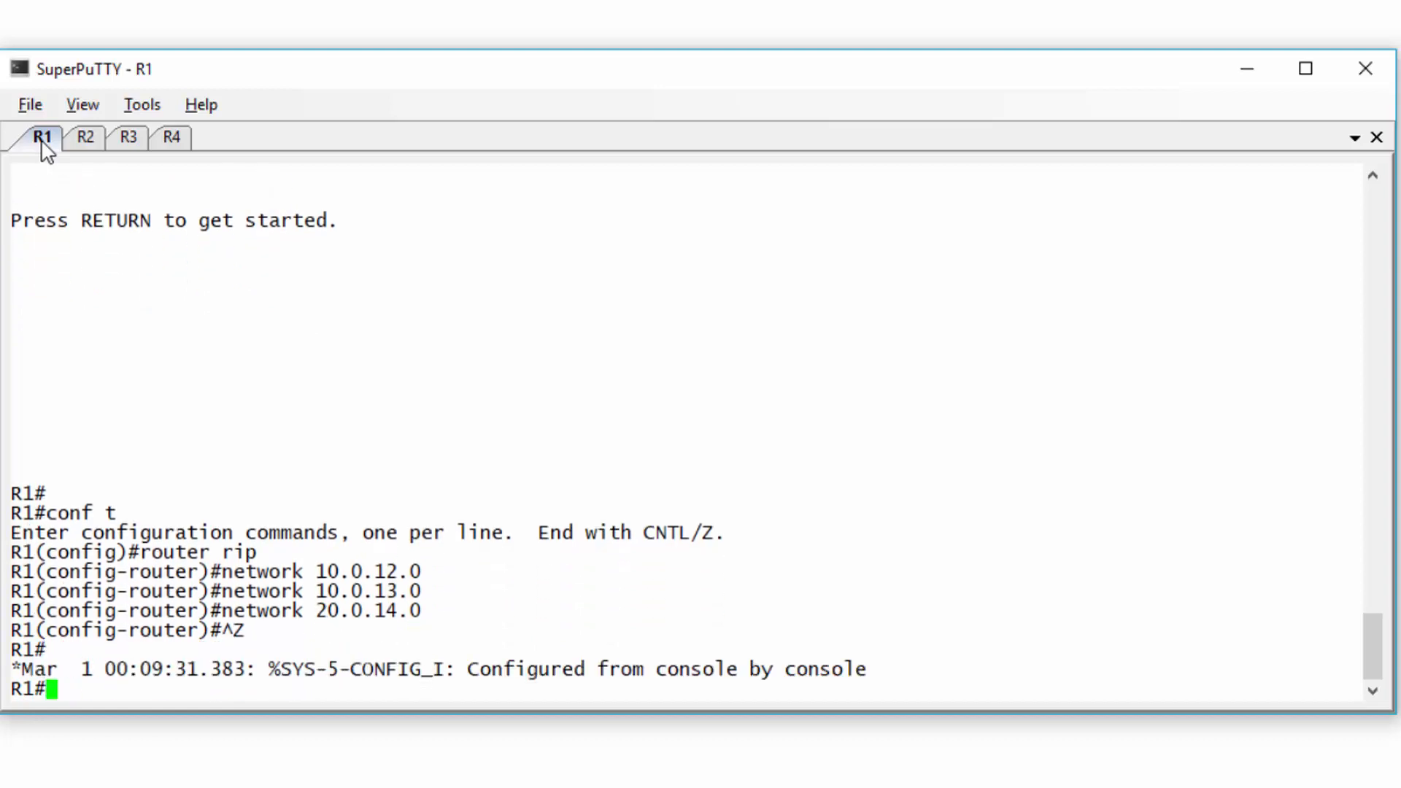
pyautogui.press('Return')
# - Enable RIP on R2 with networks 10.0.12.0 and 10.0.23.0
pyautogui.click(85, 139)
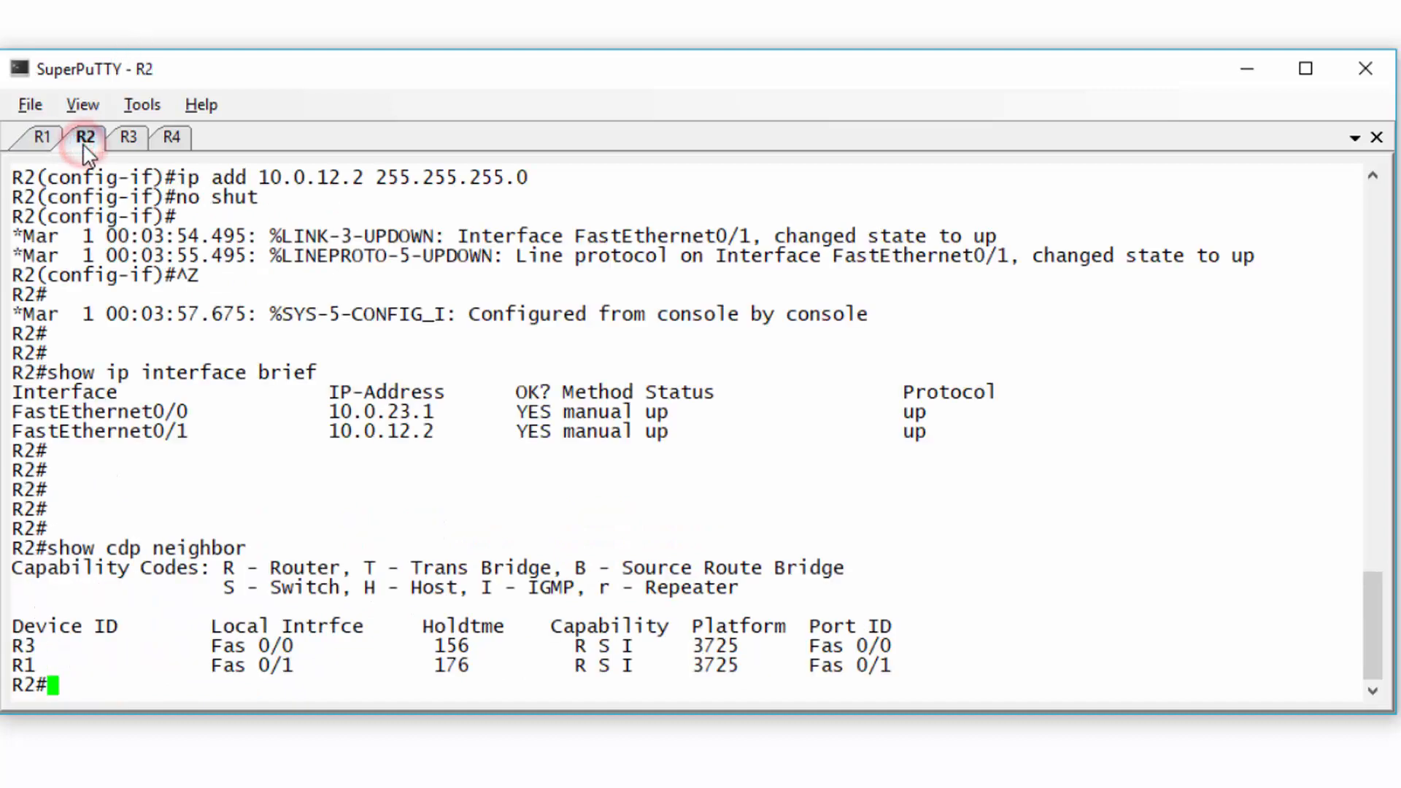
pyautogui.write('exit')
pyautogui.press('Return')
pyautogui.press('Return')
pyautogui.write('conf t')
pyautogui.press('Return')
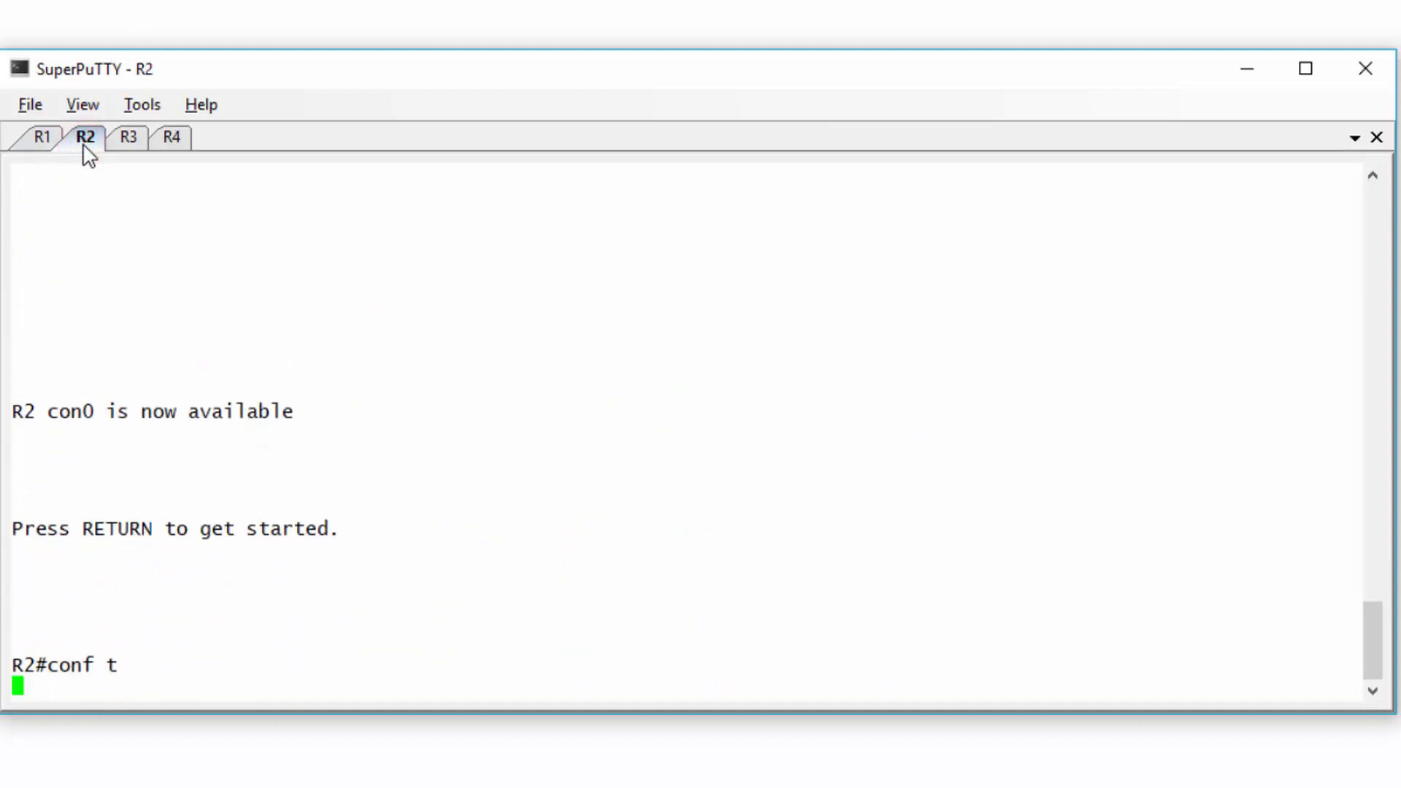
pyautogui.write('router rip')
pyautogui.press('Return')
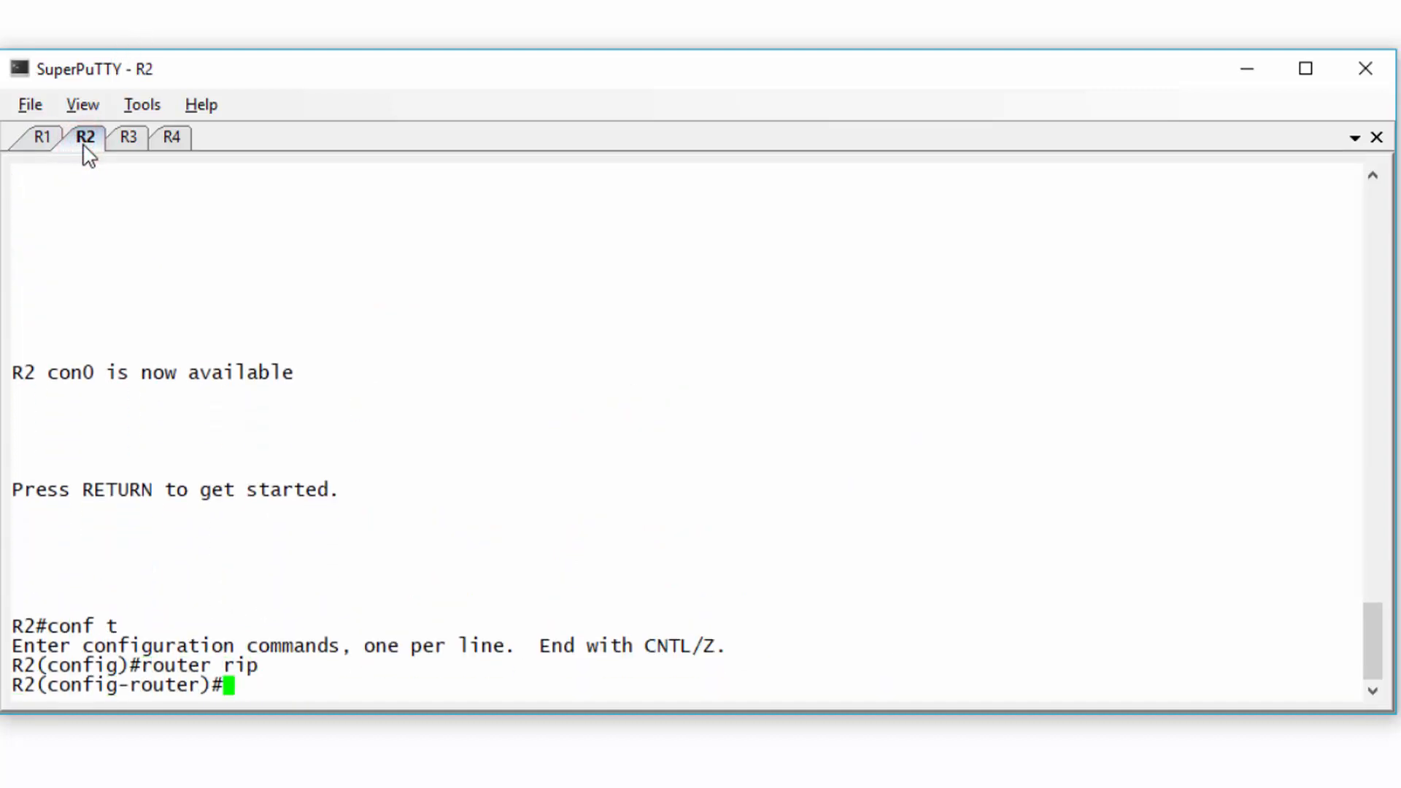
pyautogui.write('network 10.0.12.0')
pyautogui.press('Return')
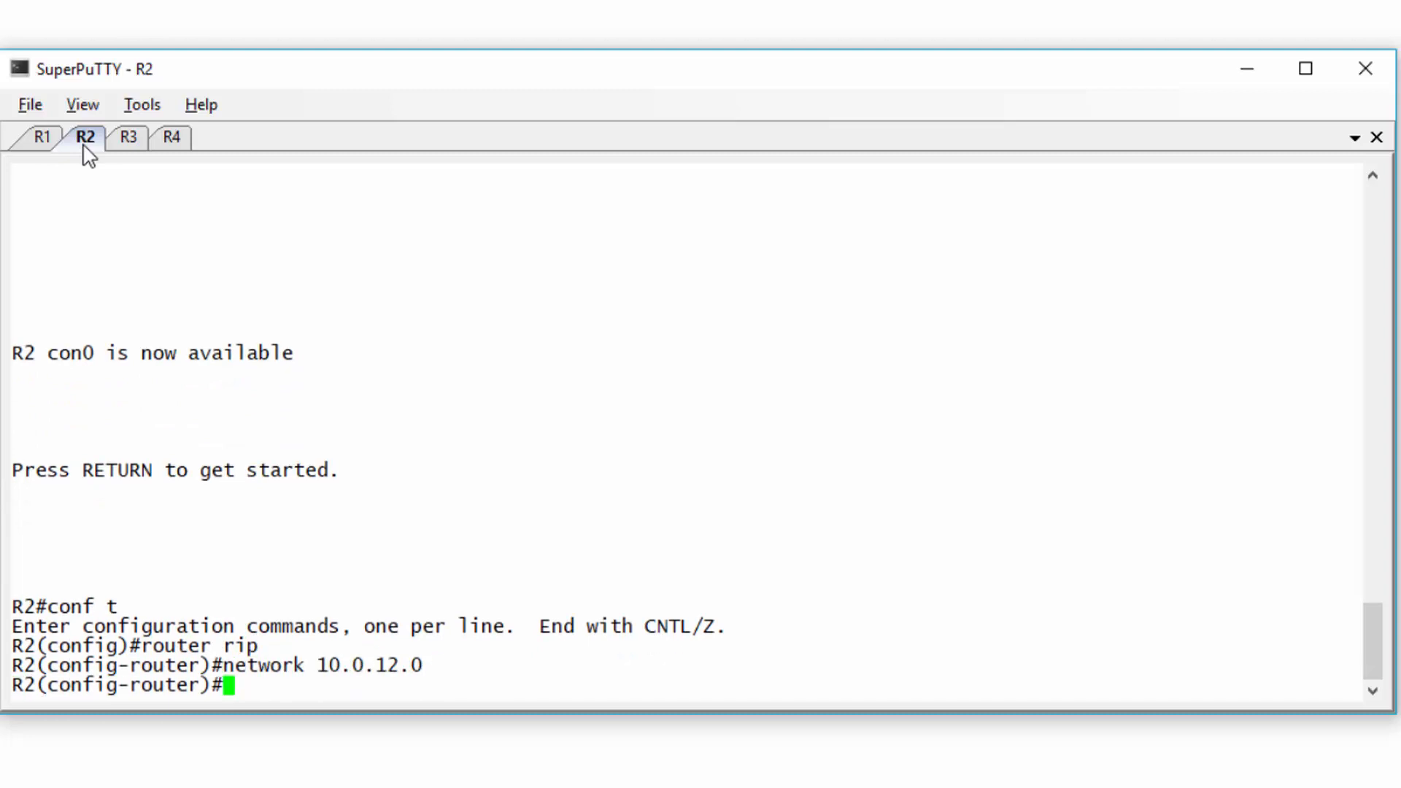
pyautogui.write('network 10.0.23.')
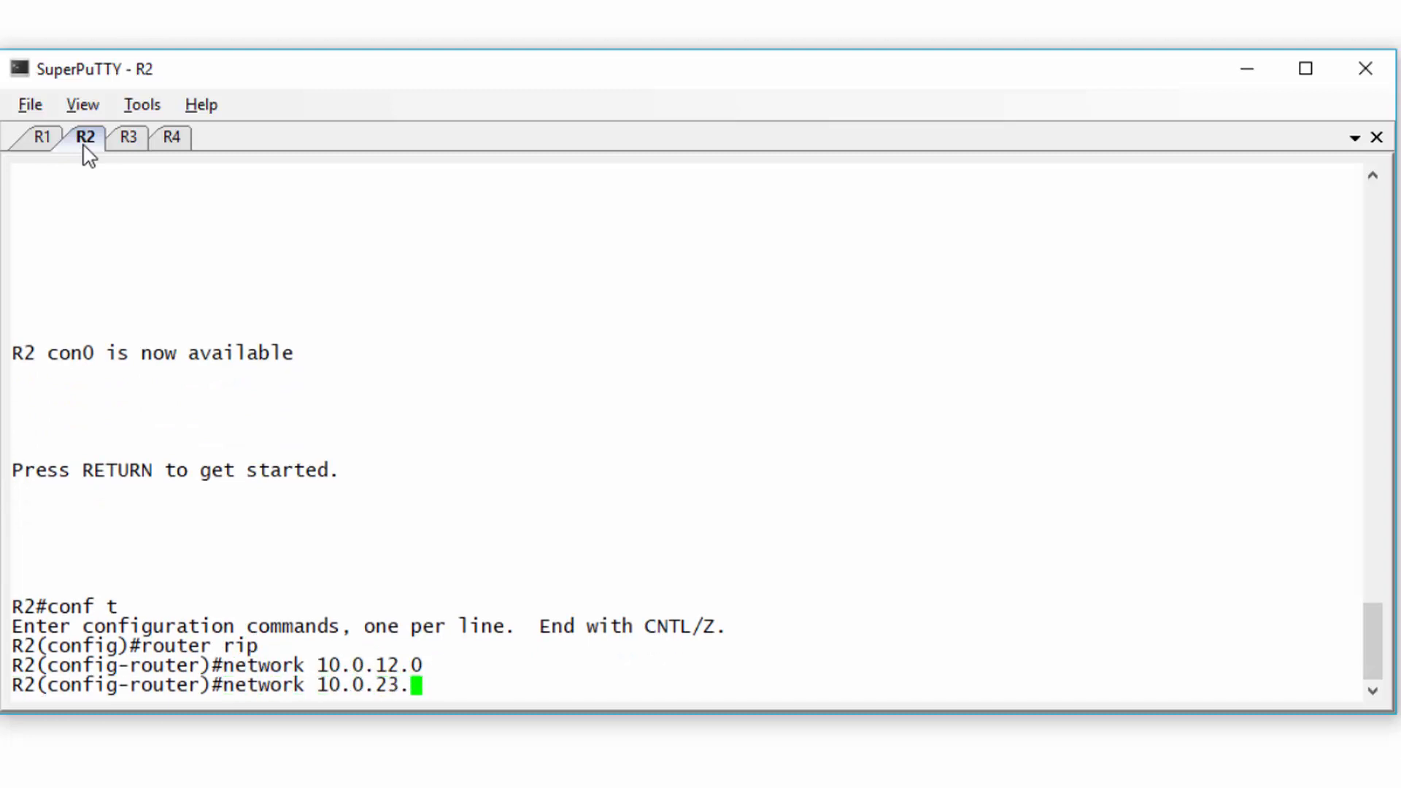
pyautogui.write('0')
pyautogui.press('Return')
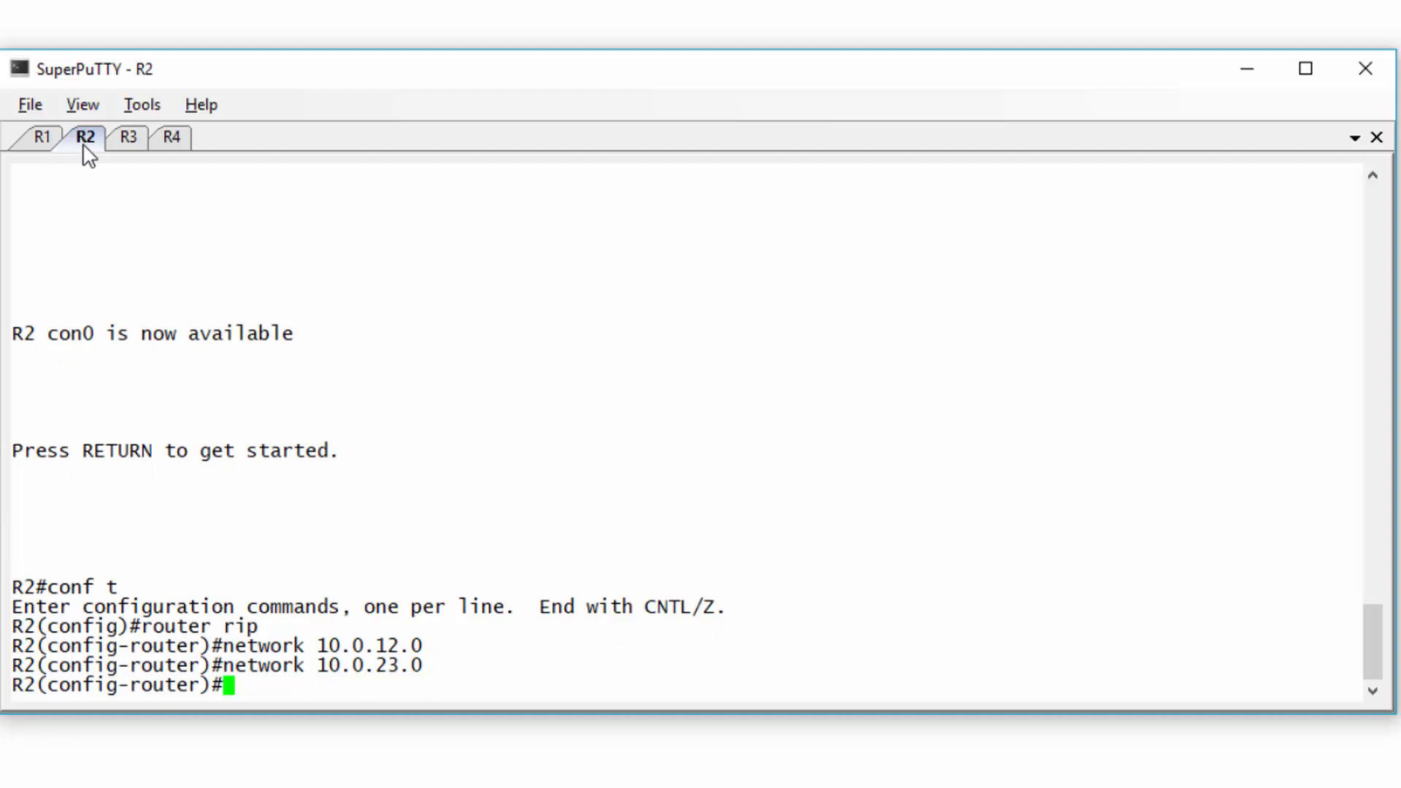
pyautogui.hotkey('ctrl', 'z')
pyautogui.press('Return')
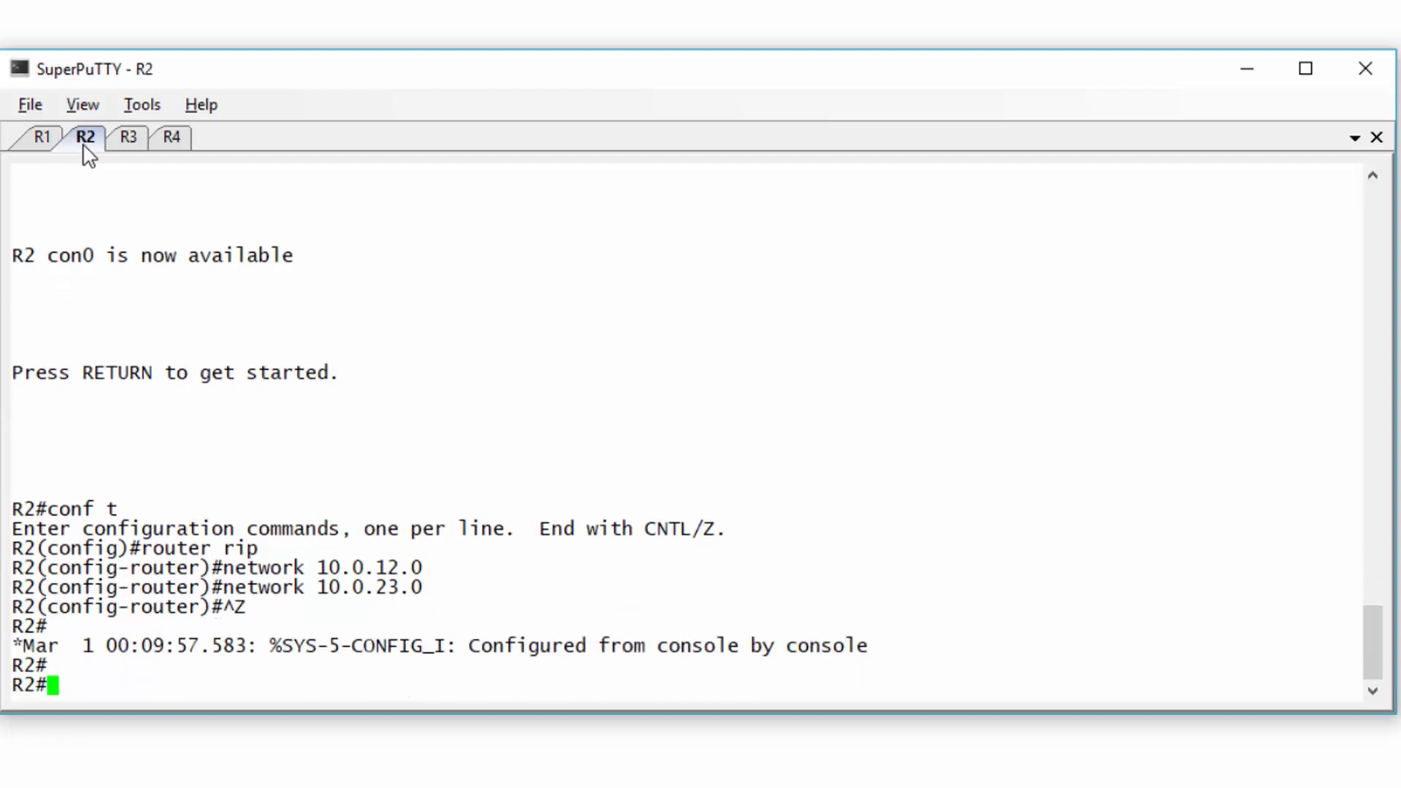
pyautogui.click(126, 139)
# - Enable RIP on R3 with networks 10.0.23.0 and 10.0.13.0
pyautogui.write('exit')
pyautogui.press('Return')
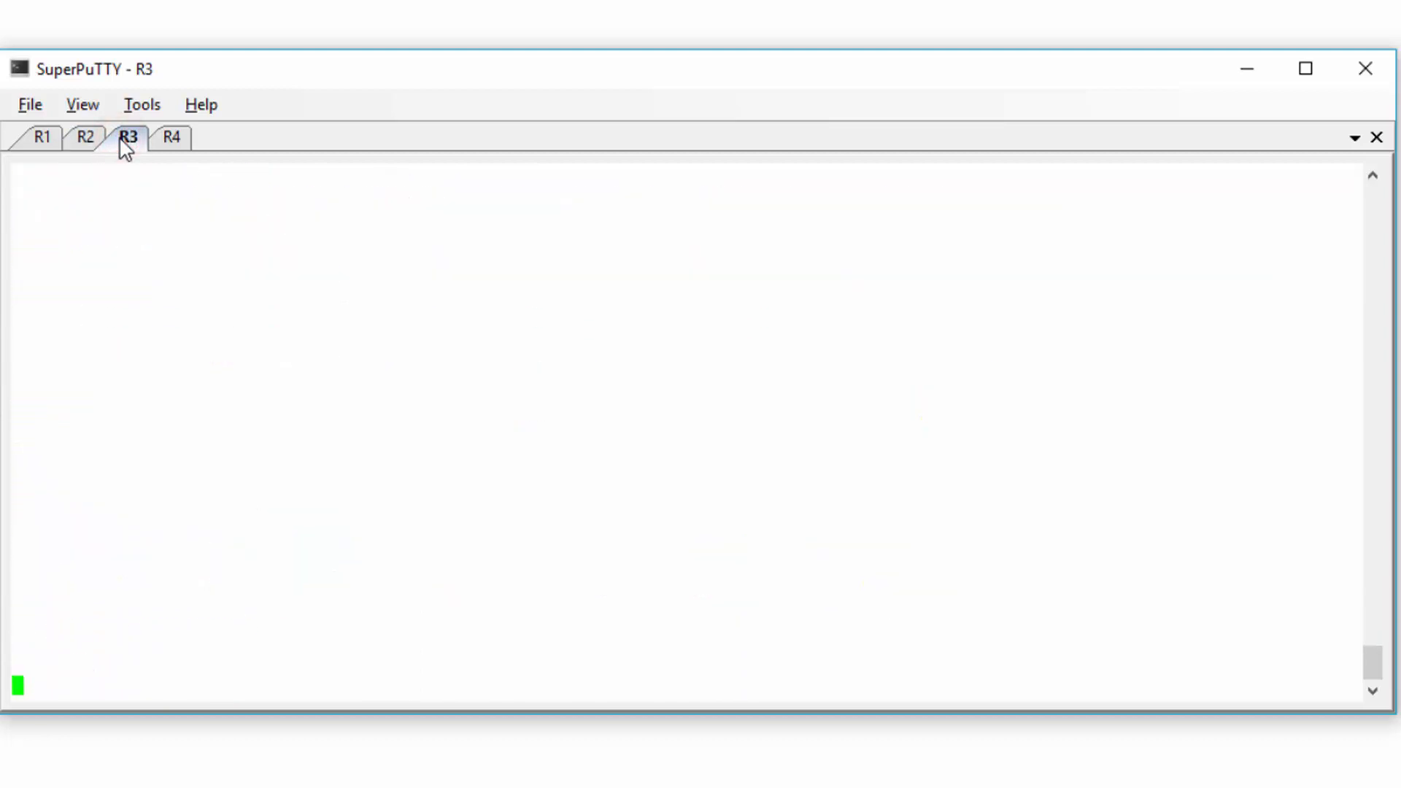
pyautogui.press('Return')
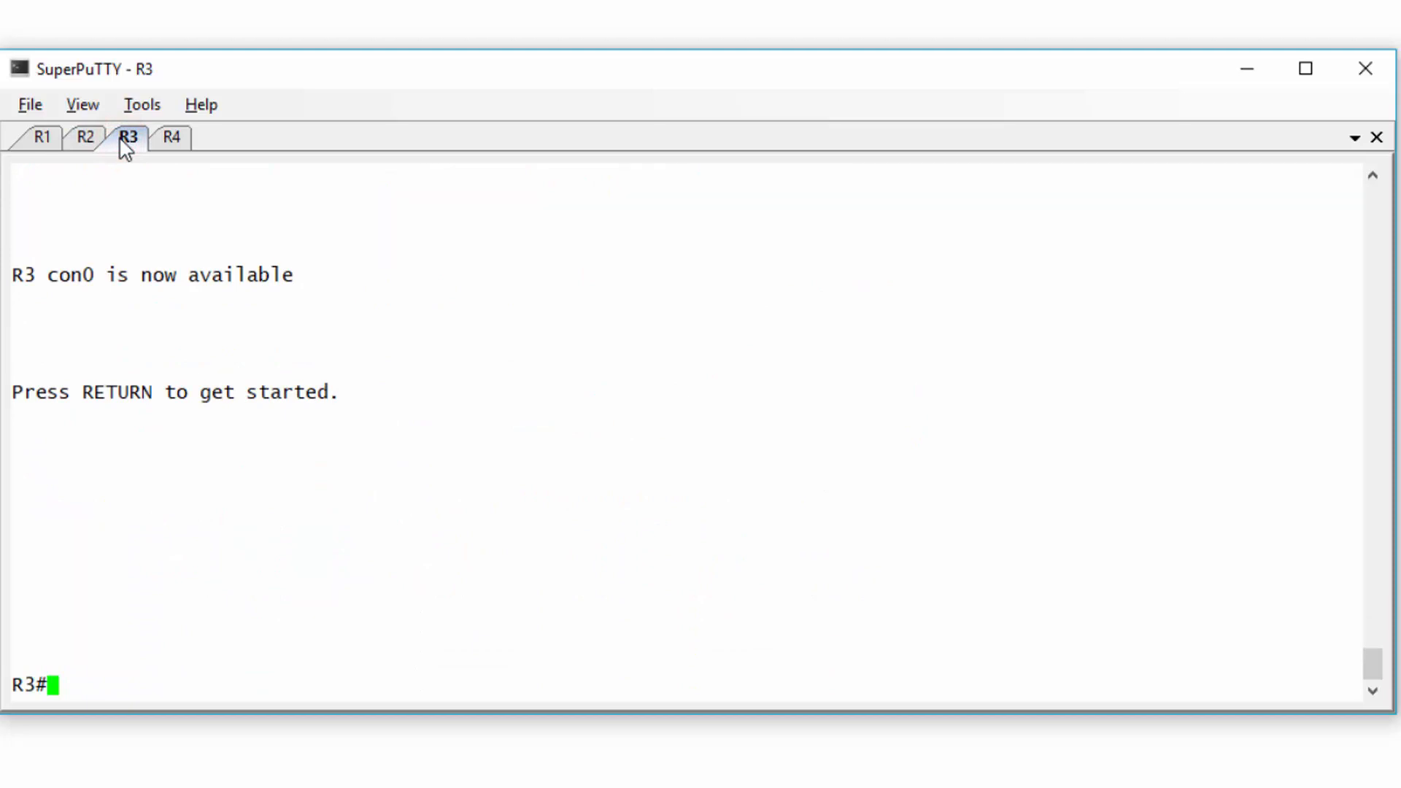
pyautogui.write('conf t')
pyautogui.press('Return')
pyautogui.write('router rip')
pyautogui.press('Return')
pyautogui.write('nfig-router)#n')
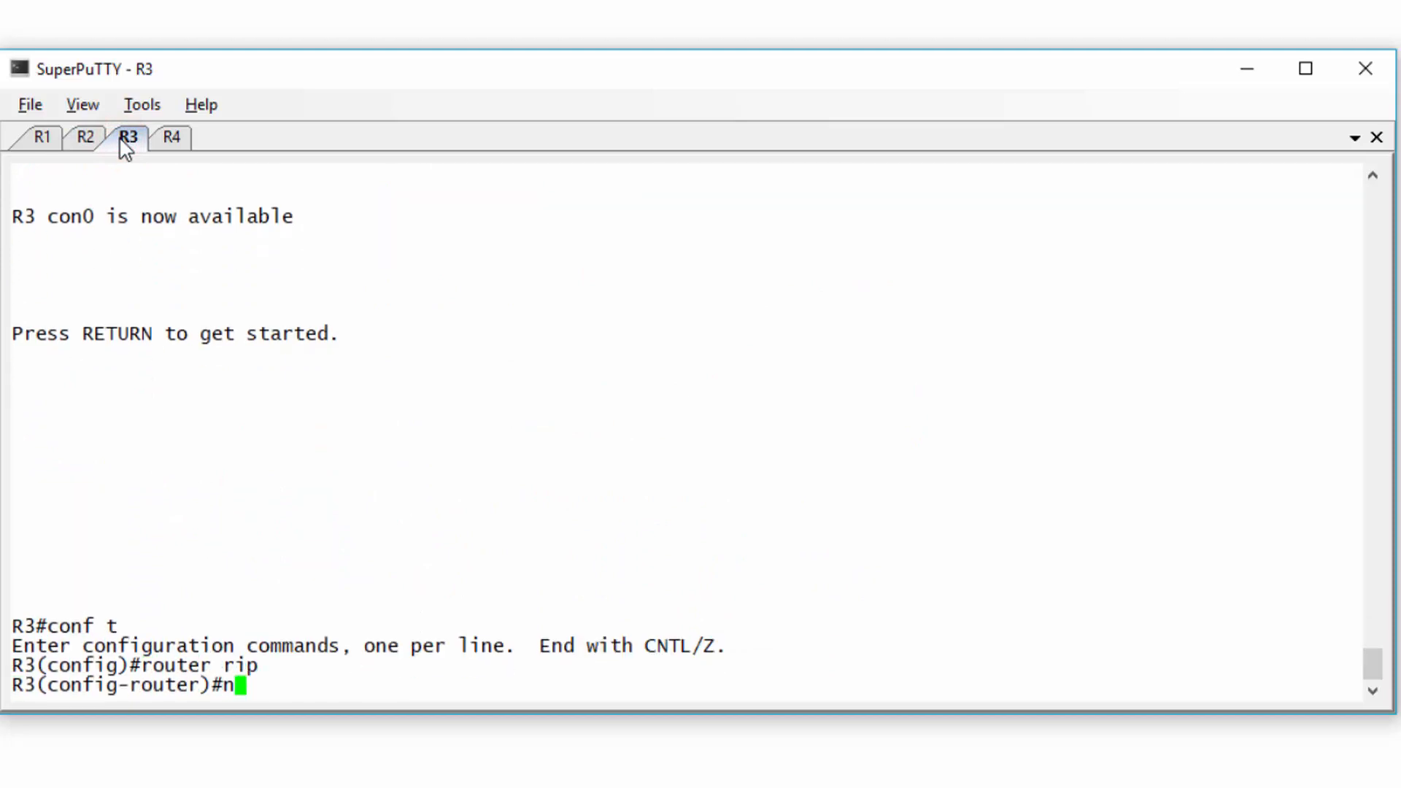
pyautogui.write('etwork 10.0.')
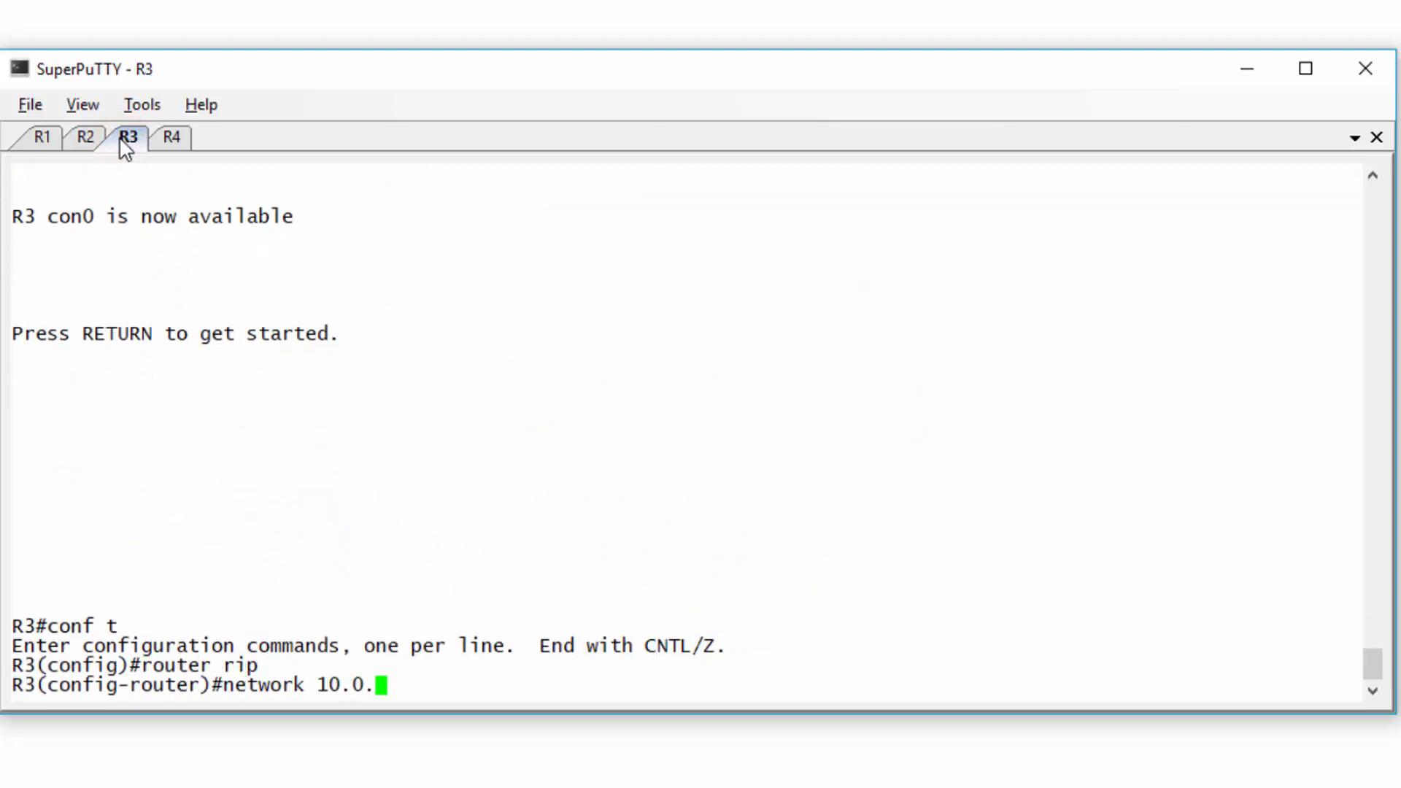
pyautogui.write('23.0.')
pyautogui.press('Return')
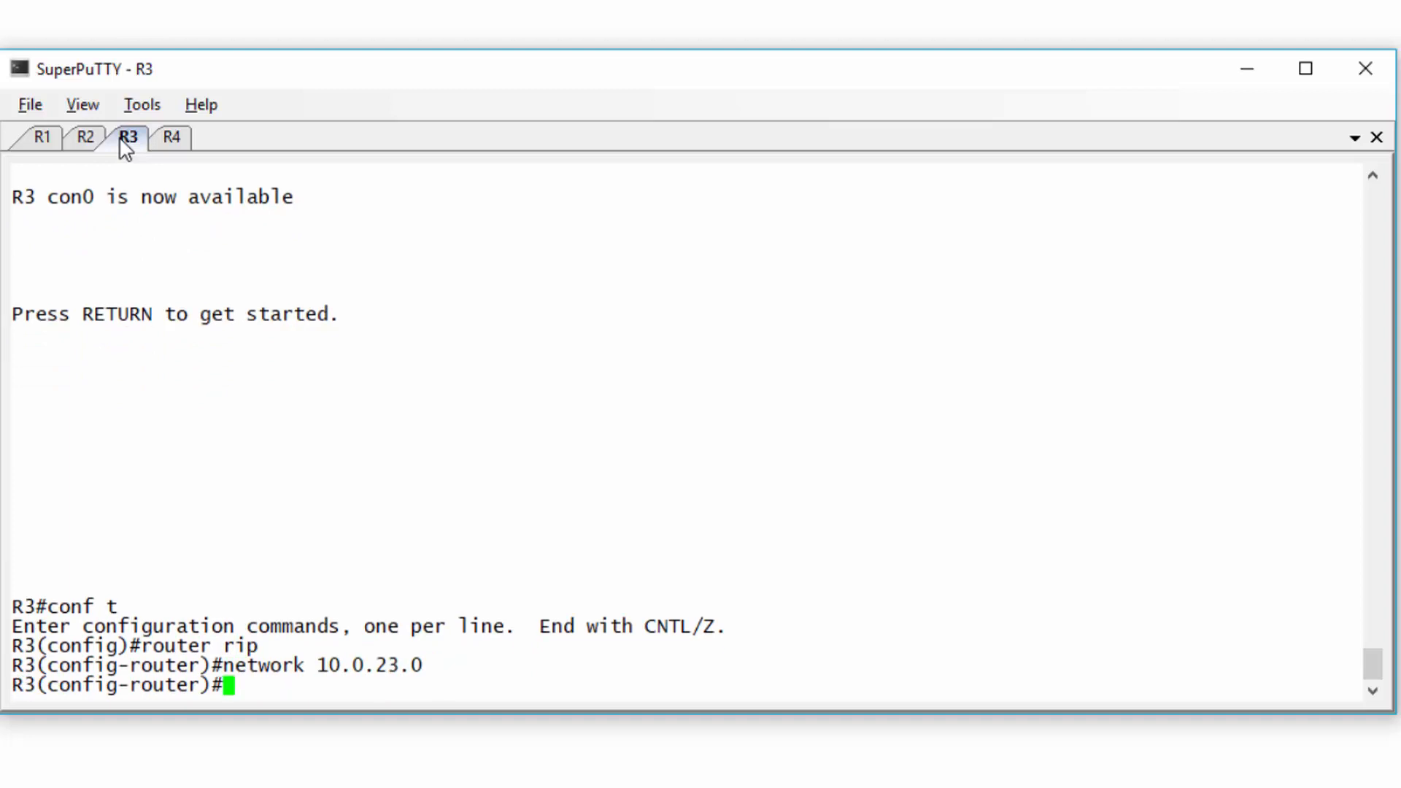
pyautogui.write('network 10.0.13.0')
pyautogui.press('Return')
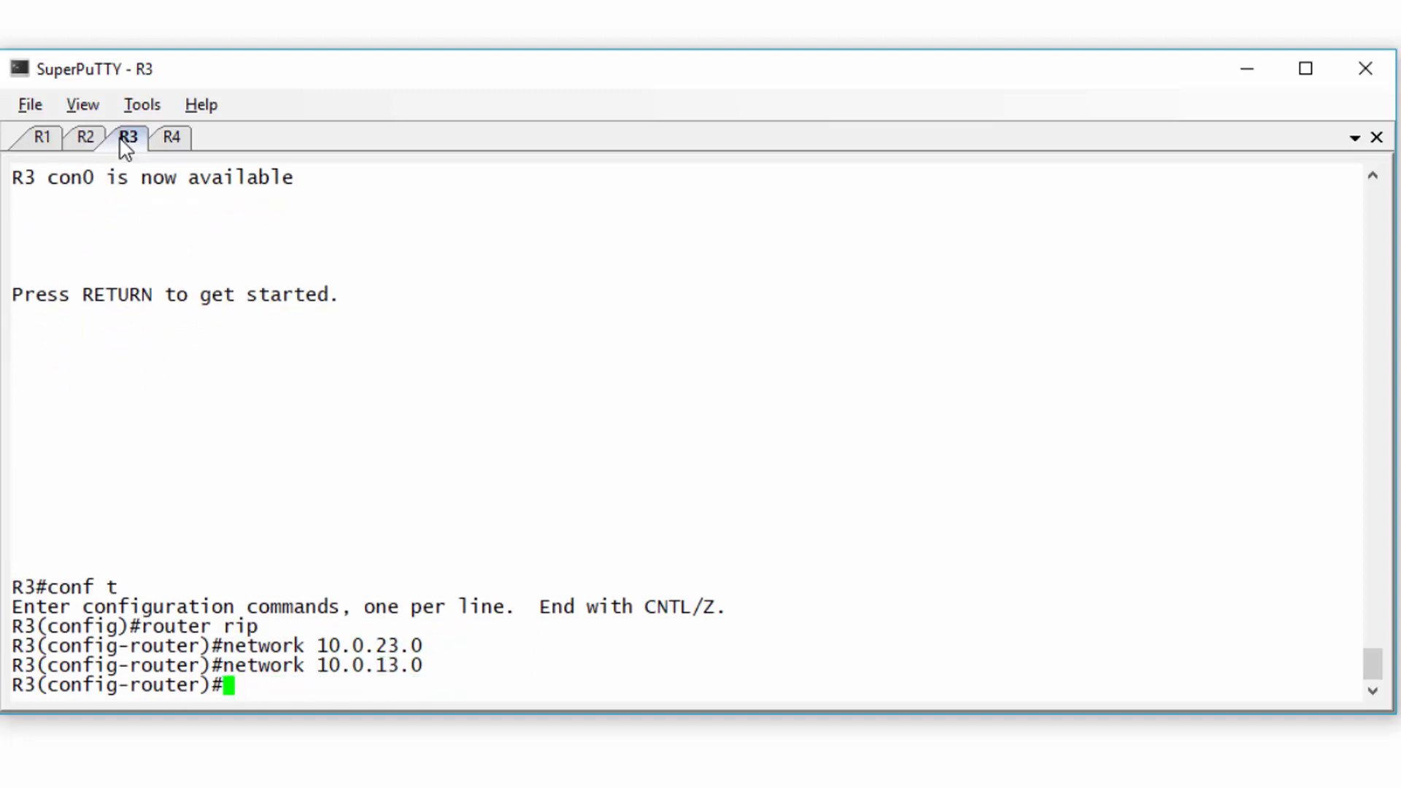
pyautogui.hotkey('ctrl', 'z')
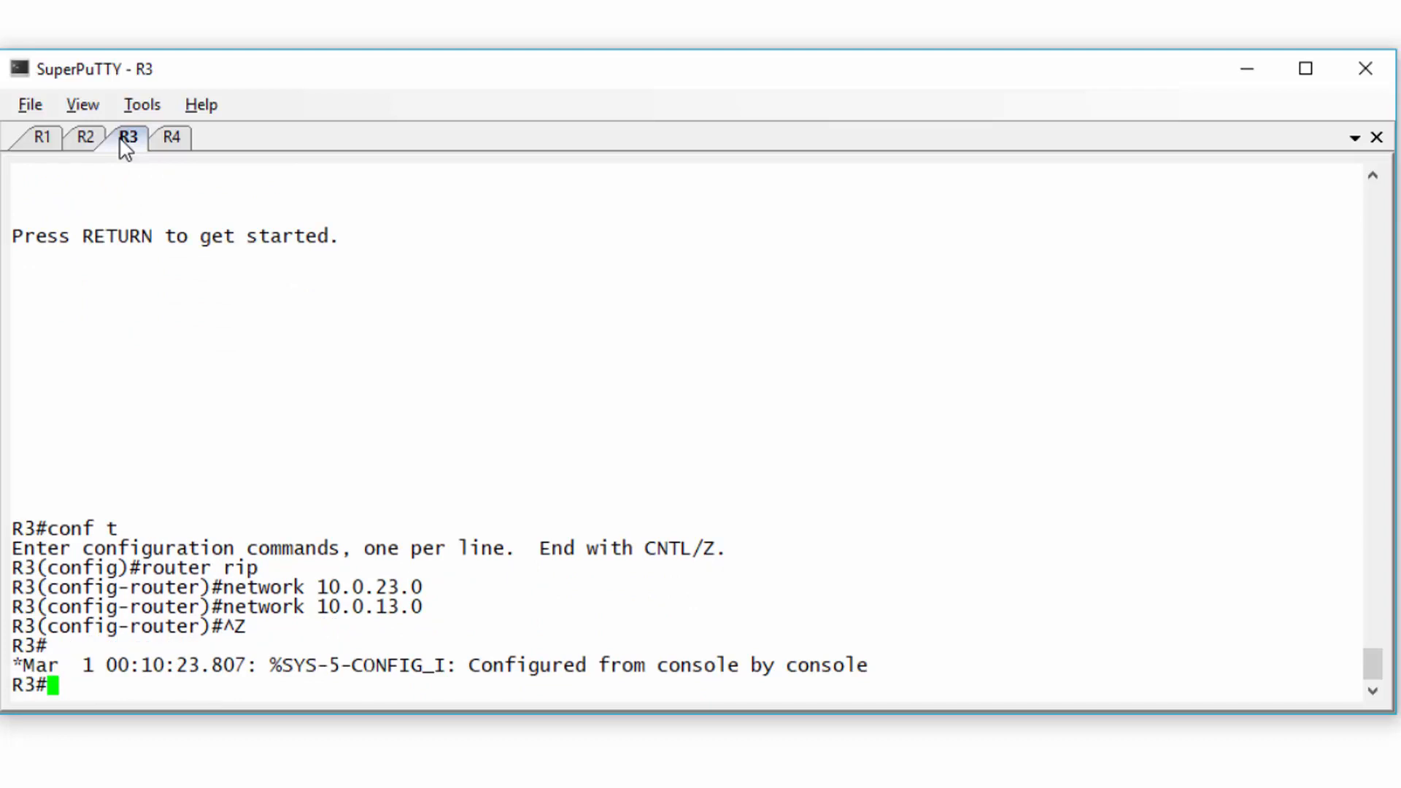
# - Enable RIP on R4 with network 20.0.14.0 and return to the privileged prompt
pyautogui.click(173, 143)
pyautogui.write('exi')
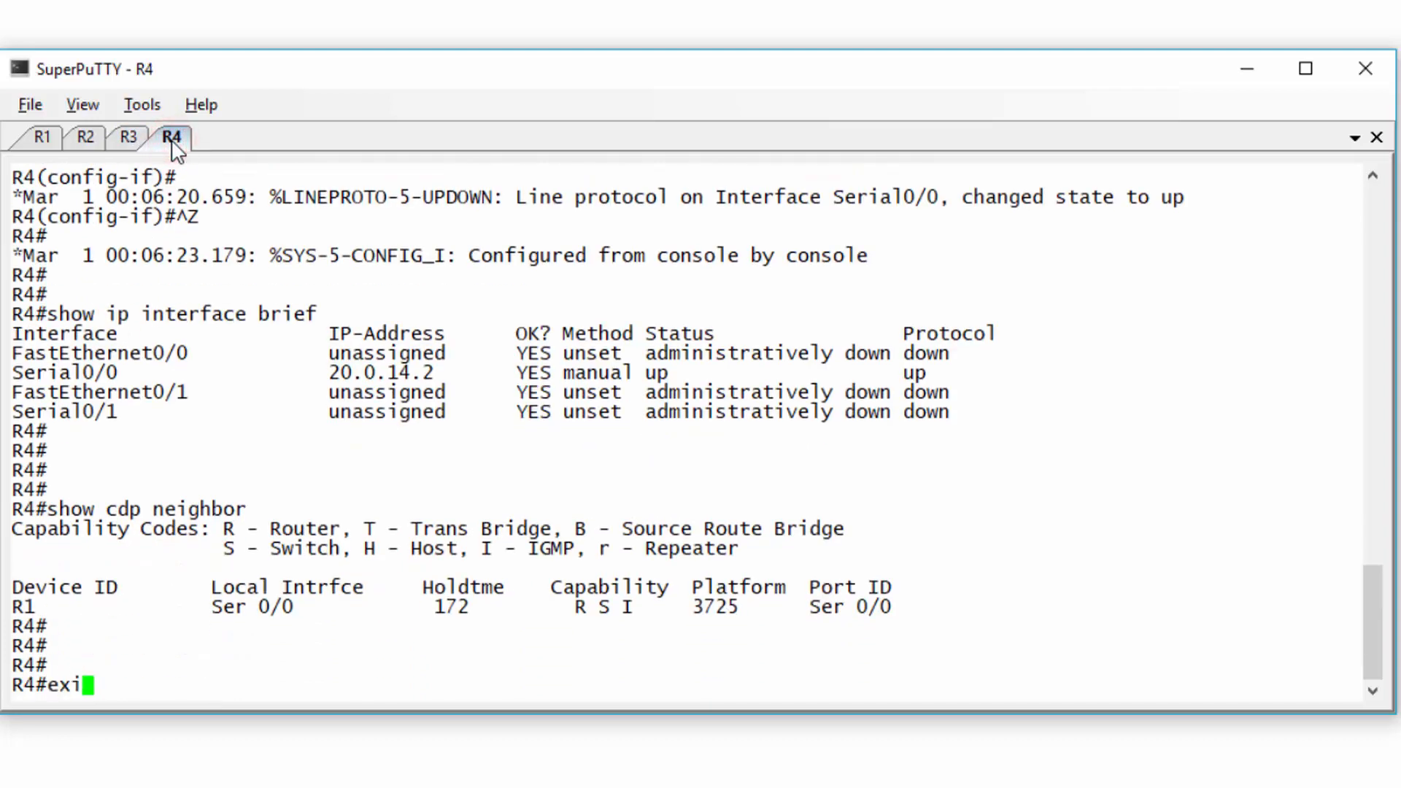
pyautogui.write('t')
pyautogui.press('Return')
pyautogui.press('Return')
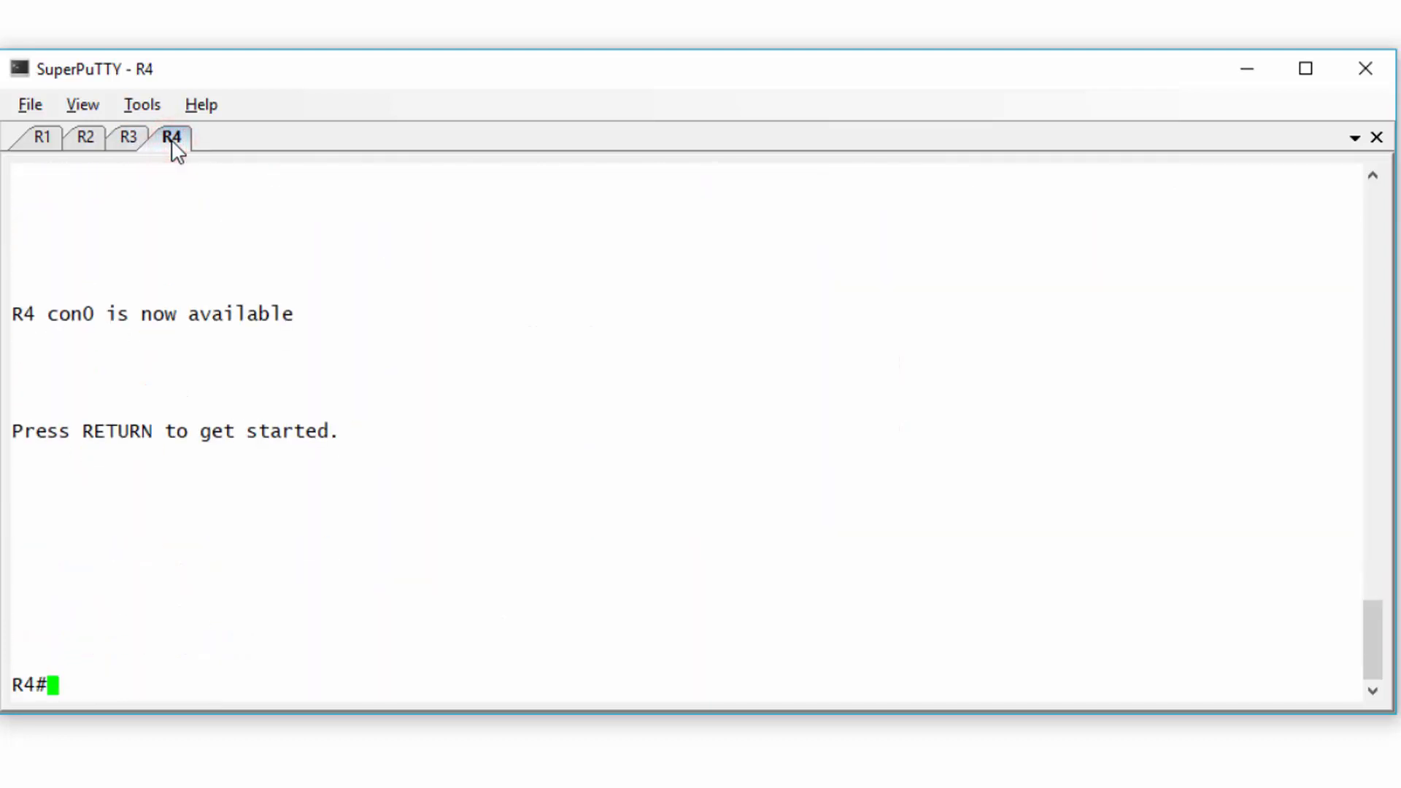
pyautogui.write('conf t')
pyautogui.press('Return')
pyautogui.write('router rip')
pyautogui.press('Return')
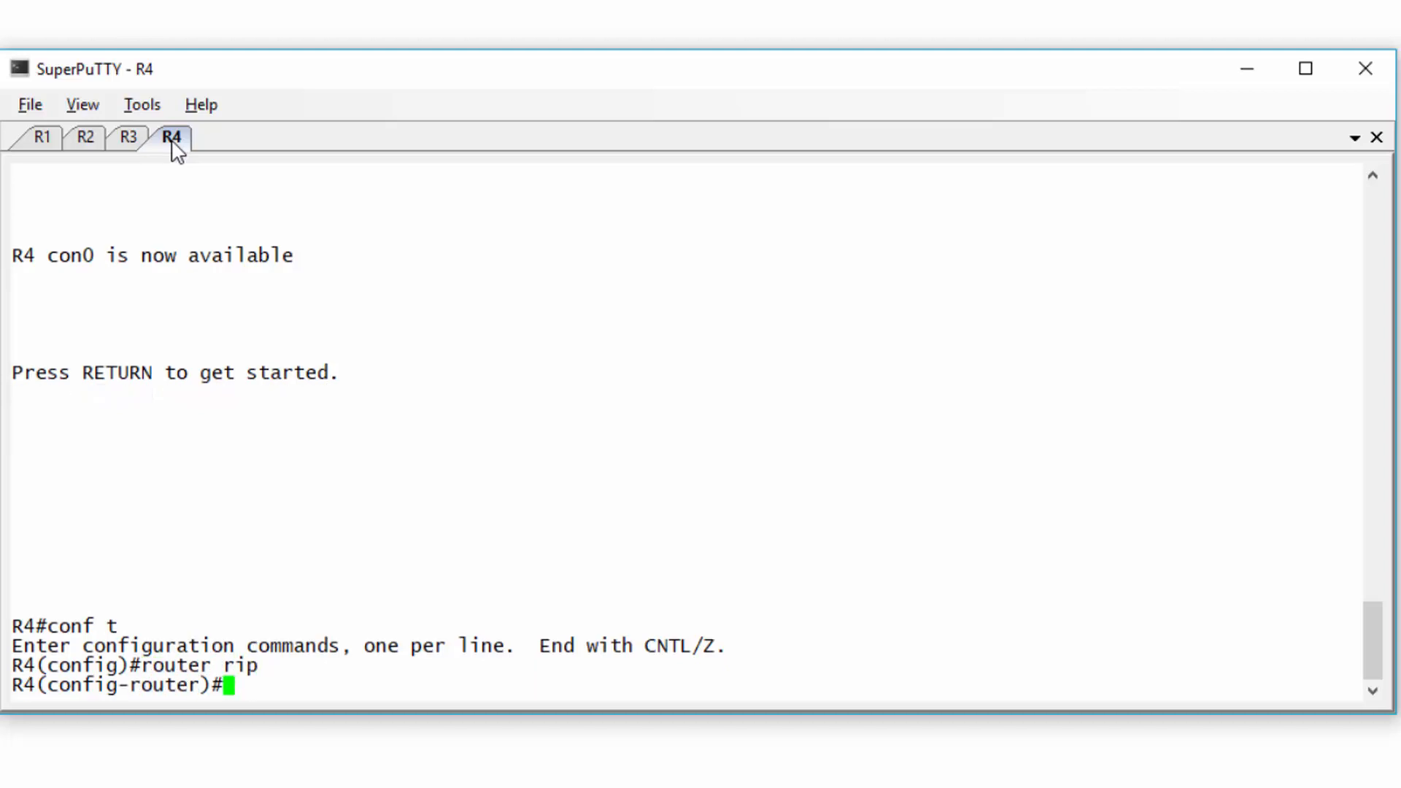
pyautogui.write('network 10.0.')
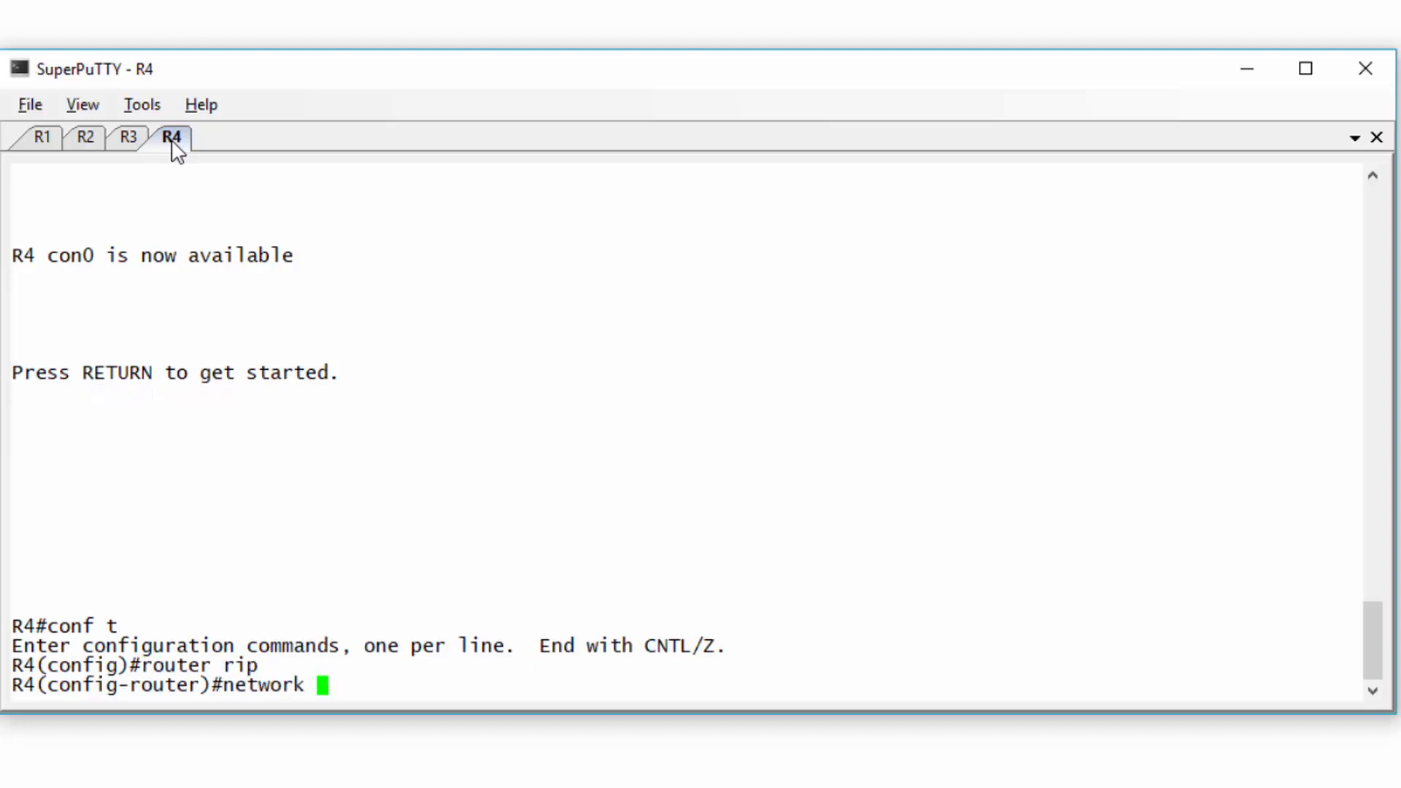
pyautogui.press('BackSpace')
pyautogui.press('BackSpace')
pyautogui.press('BackSpace')
pyautogui.press('BackSpace')
pyautogui.press('BackSpace')
pyautogui.write('20.0.14.0')
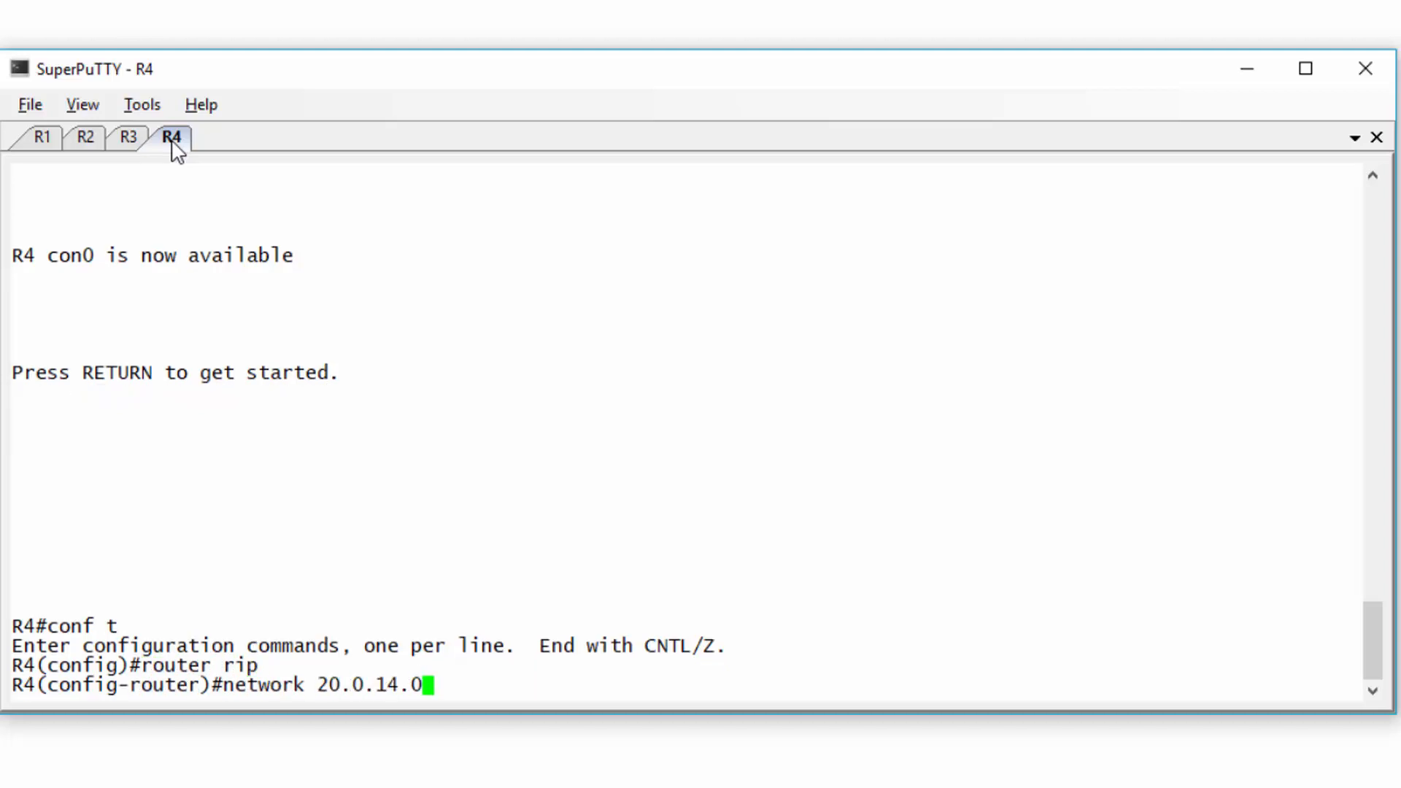
pyautogui.press('Return')
pyautogui.hotkey('ctrl', 'z')
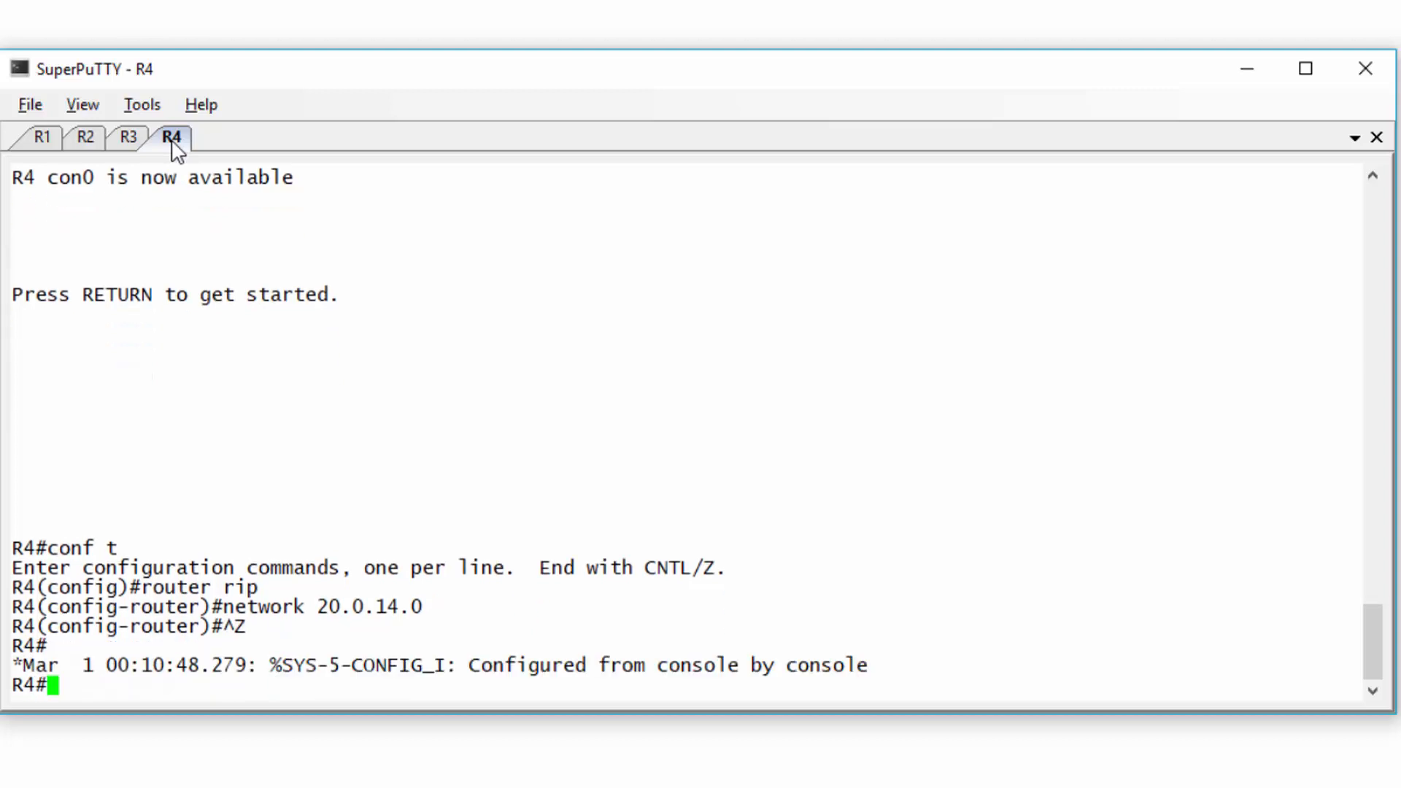
pyautogui.press('Return')
pyautogui.press('Return')
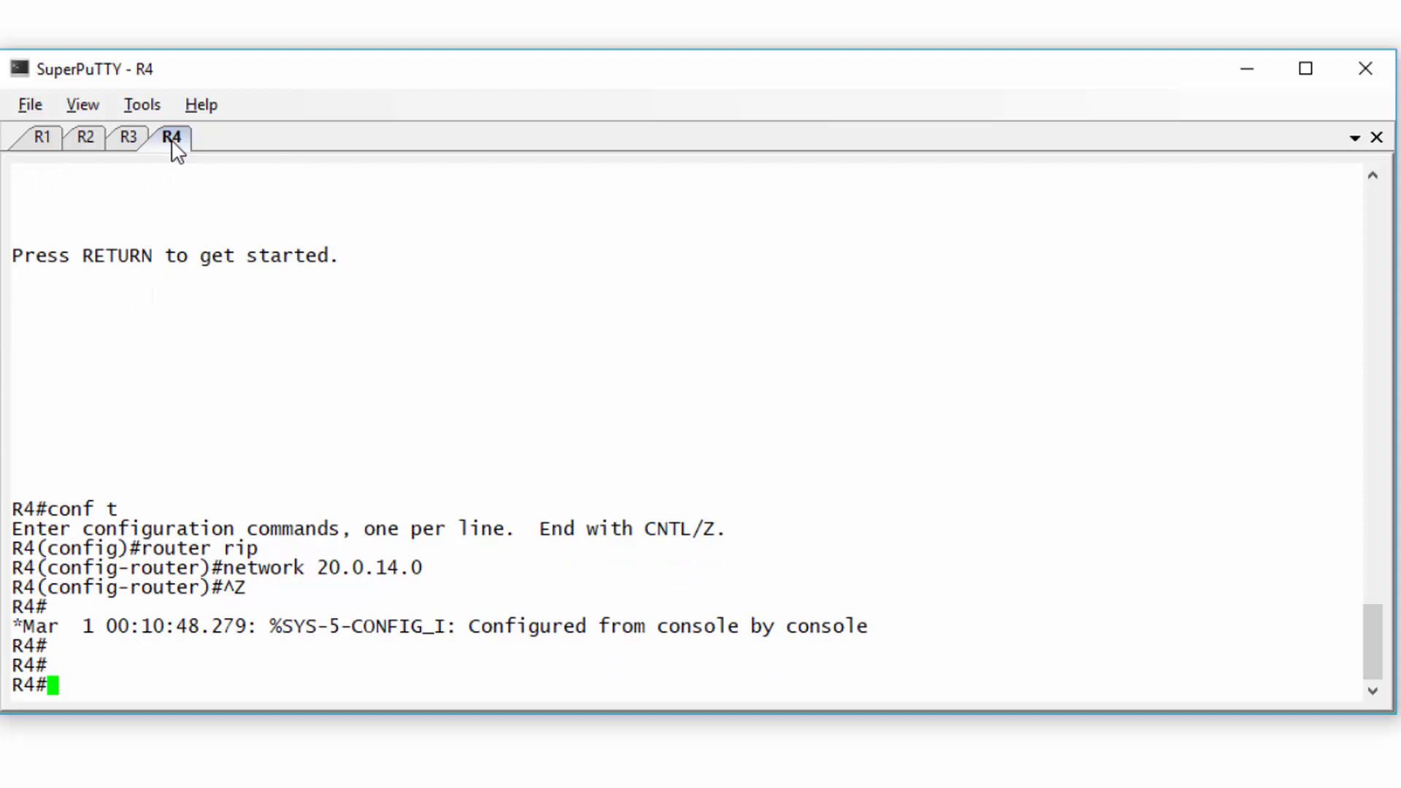
# - Minimize SuperPuTTY and look over the four-router topology in GNS3
pyautogui.click(1247, 69)
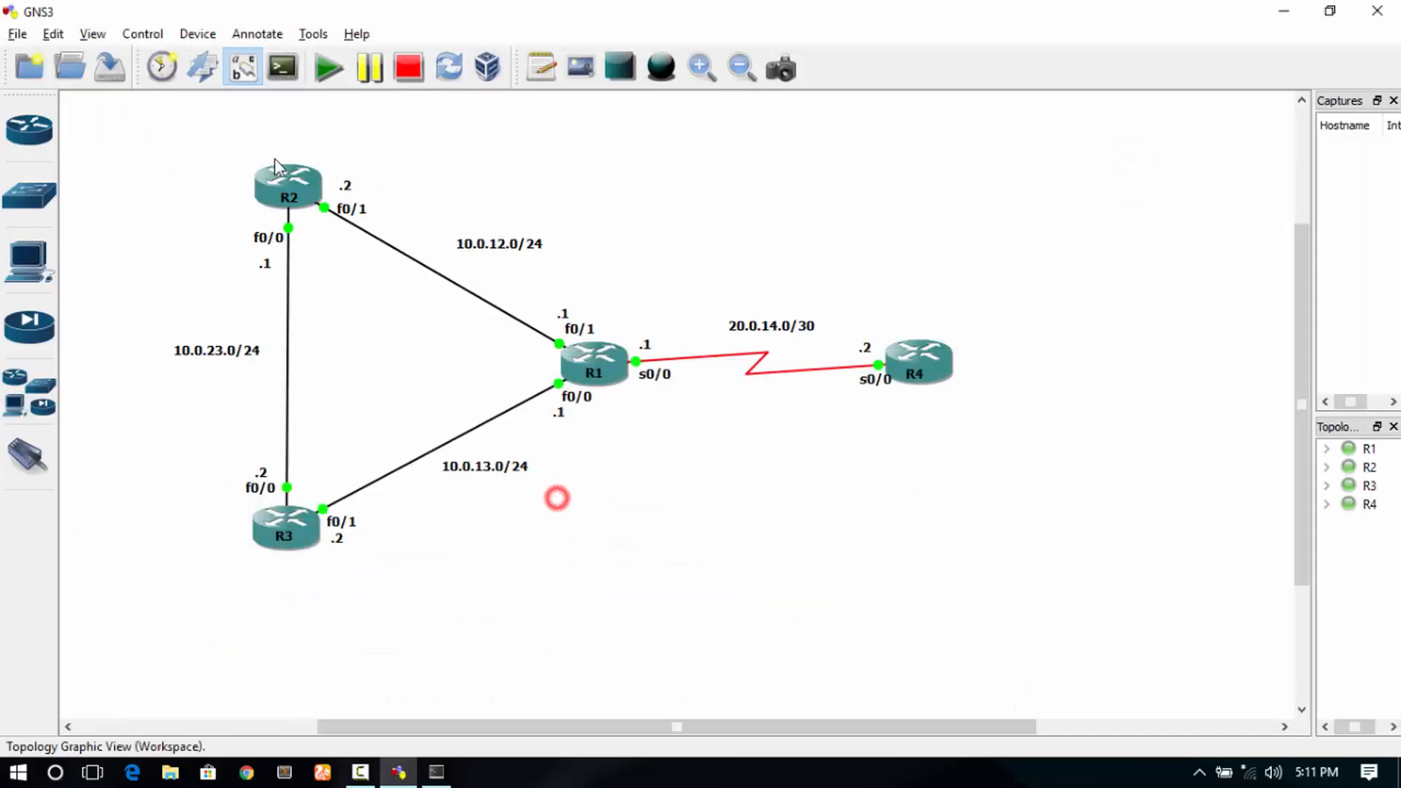
pyautogui.moveTo(92, 113); pyautogui.dragTo(1167, 689)
pyautogui.click(1169, 691)
pyautogui.click(589, 437)
# - Restore SuperPuTTY and show R1's console session maximized
pyautogui.click(437, 772)
pyautogui.click(194, 203)
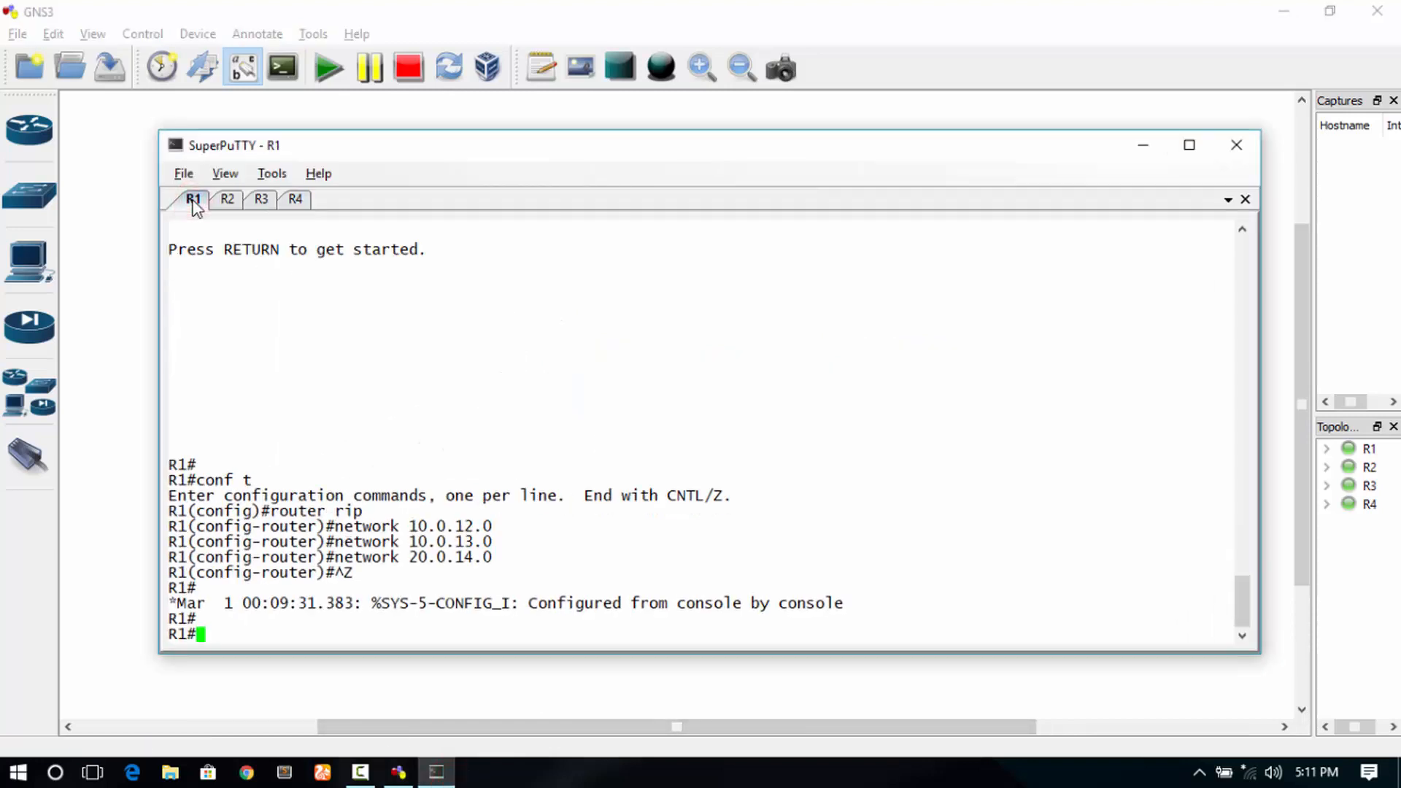
pyautogui.click(1188, 154)
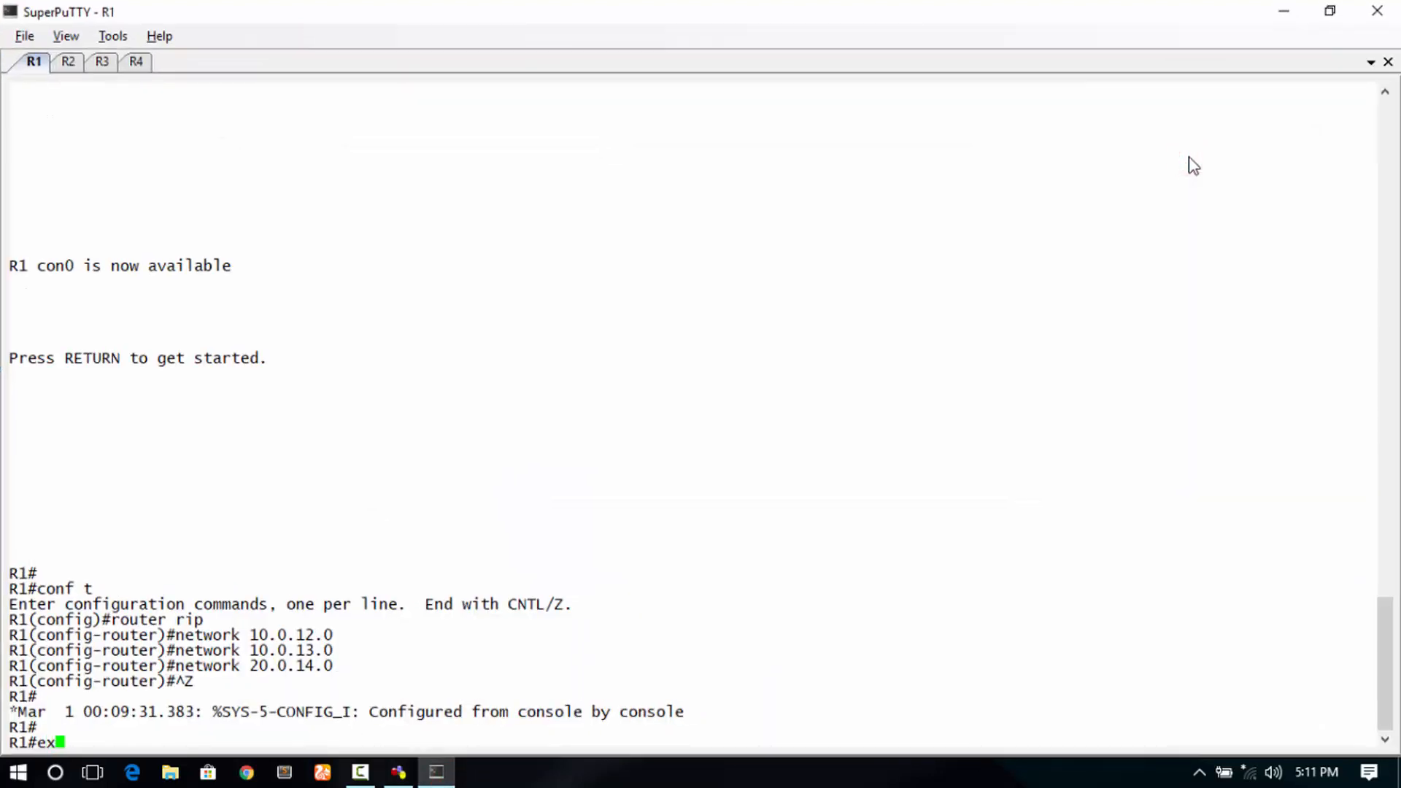
# - Reopen R1's session and run show running, highlighting the configuration's opening lines
pyautogui.write('ex')
pyautogui.press('Return')
pyautogui.press('Return')
pyautogui.write('show runni')
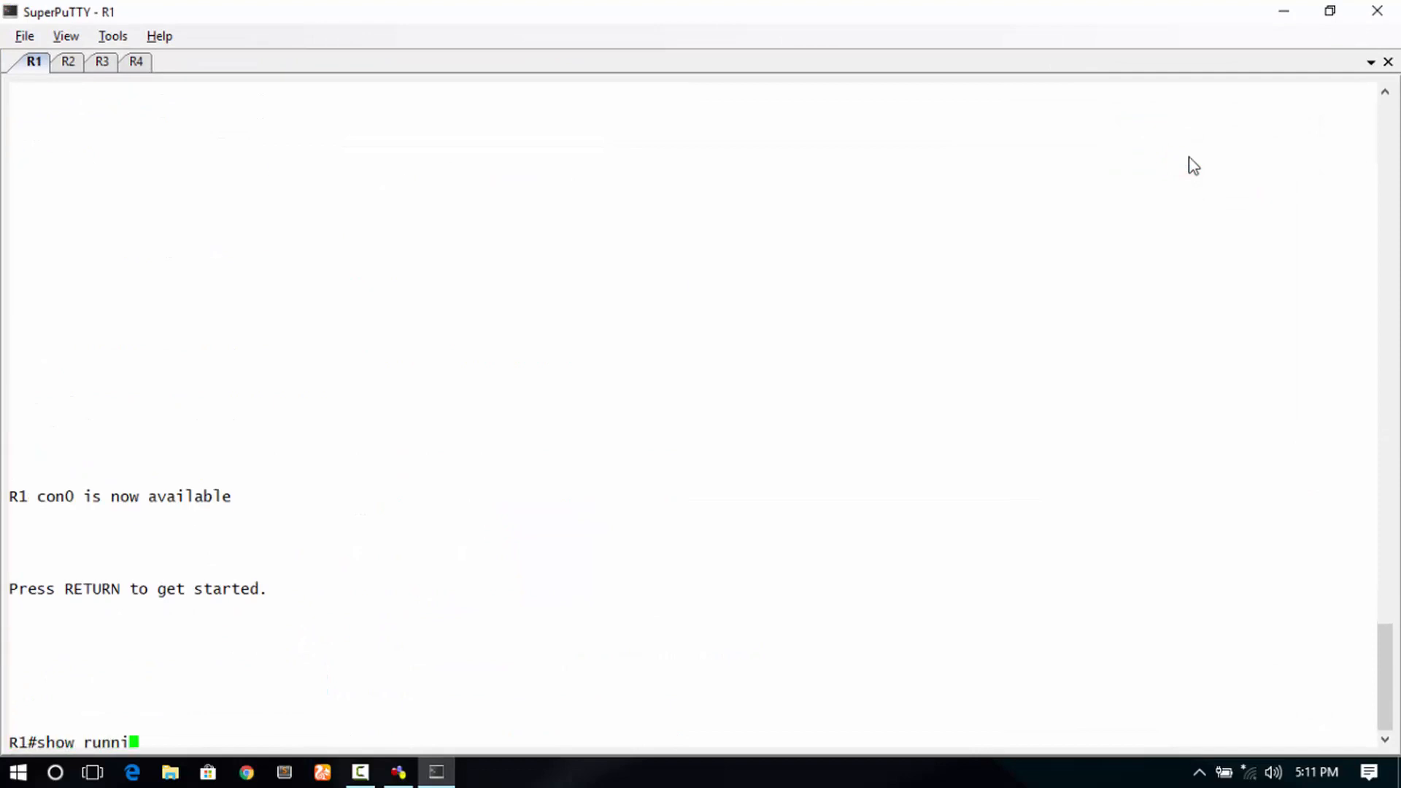
pyautogui.write('ng')
pyautogui.press('Return')
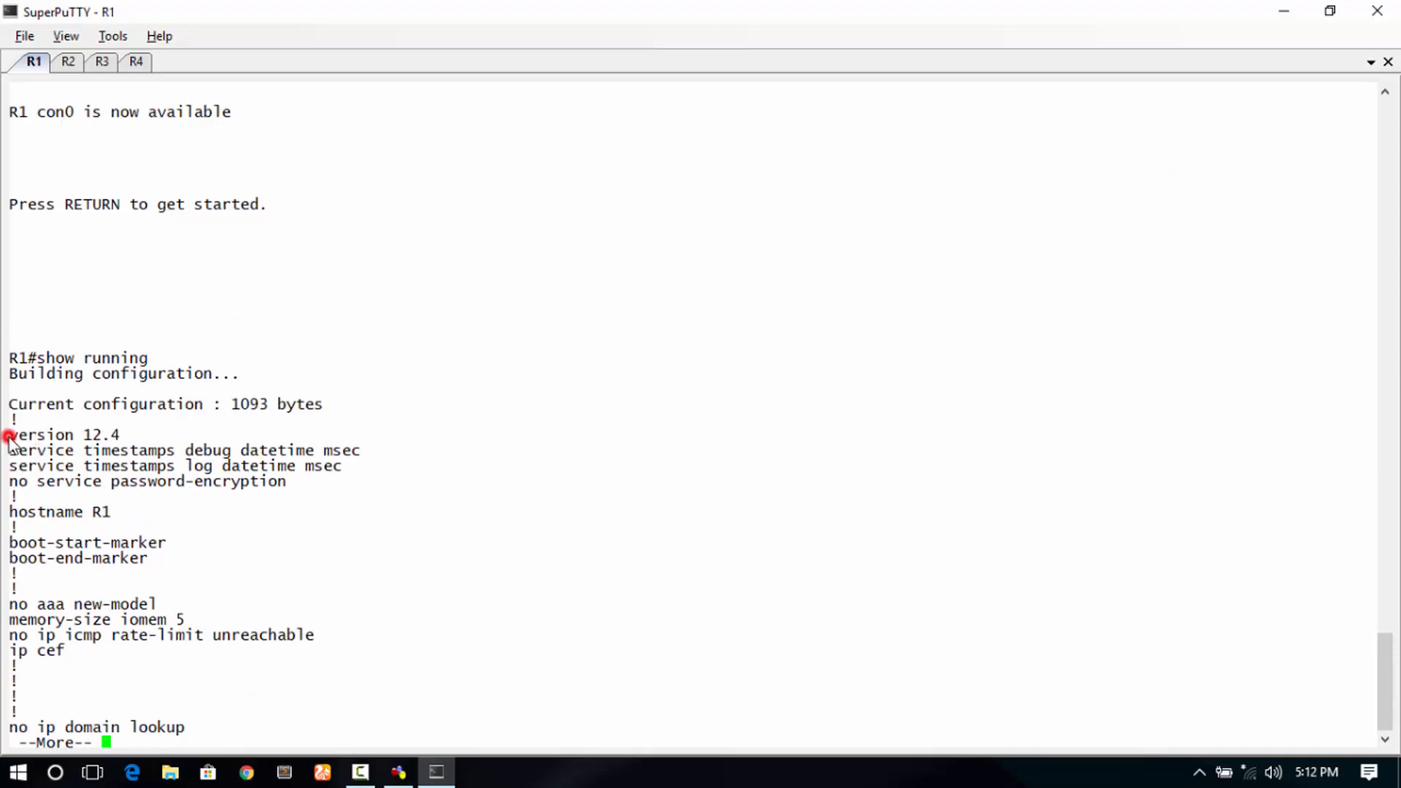
pyautogui.moveTo(8, 436); pyautogui.dragTo(193, 759)
pyautogui.click(188, 726)
# - Page through R1's config, highlight the interface and router rip blocks, then unmaximize the window
pyautogui.press('space')
pyautogui.press('space')
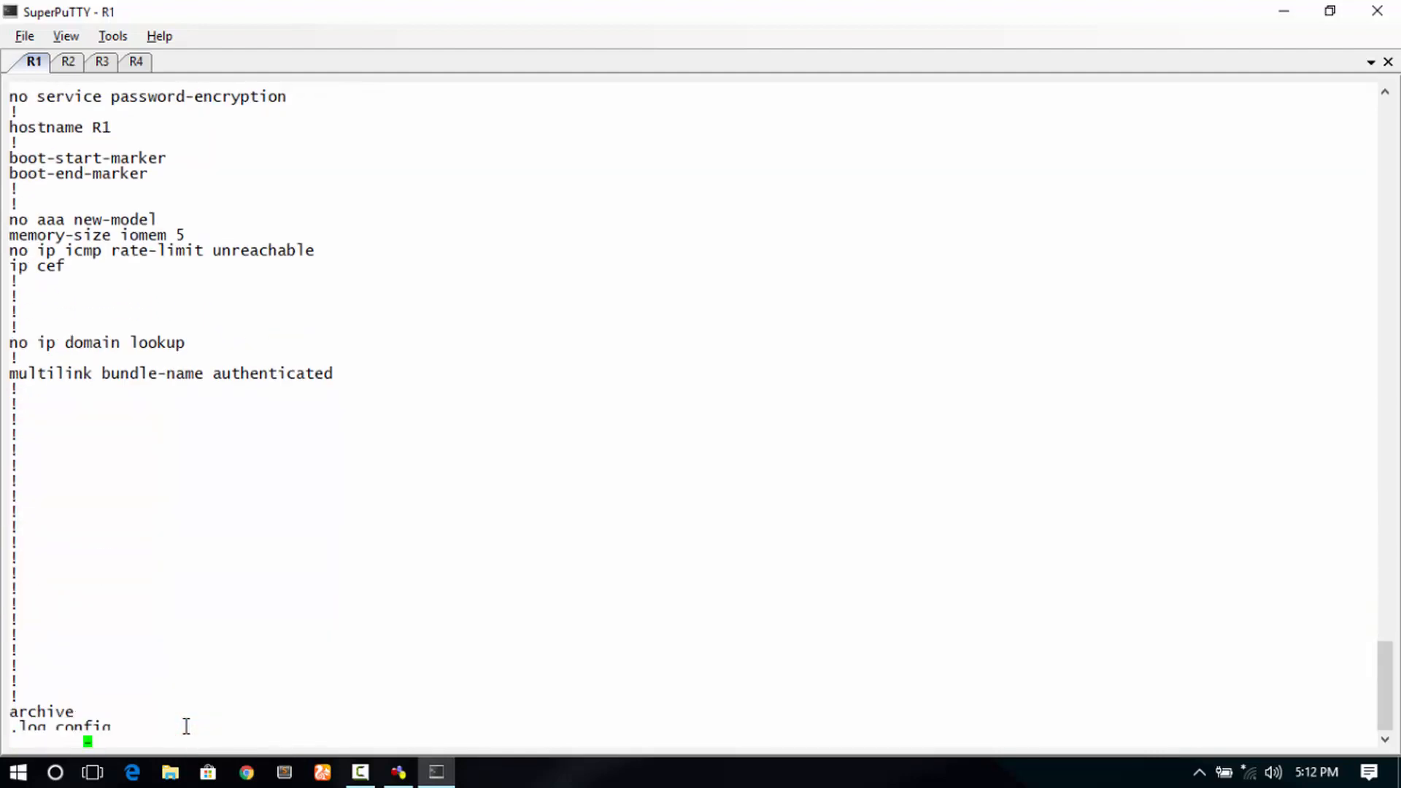
pyautogui.press('space')
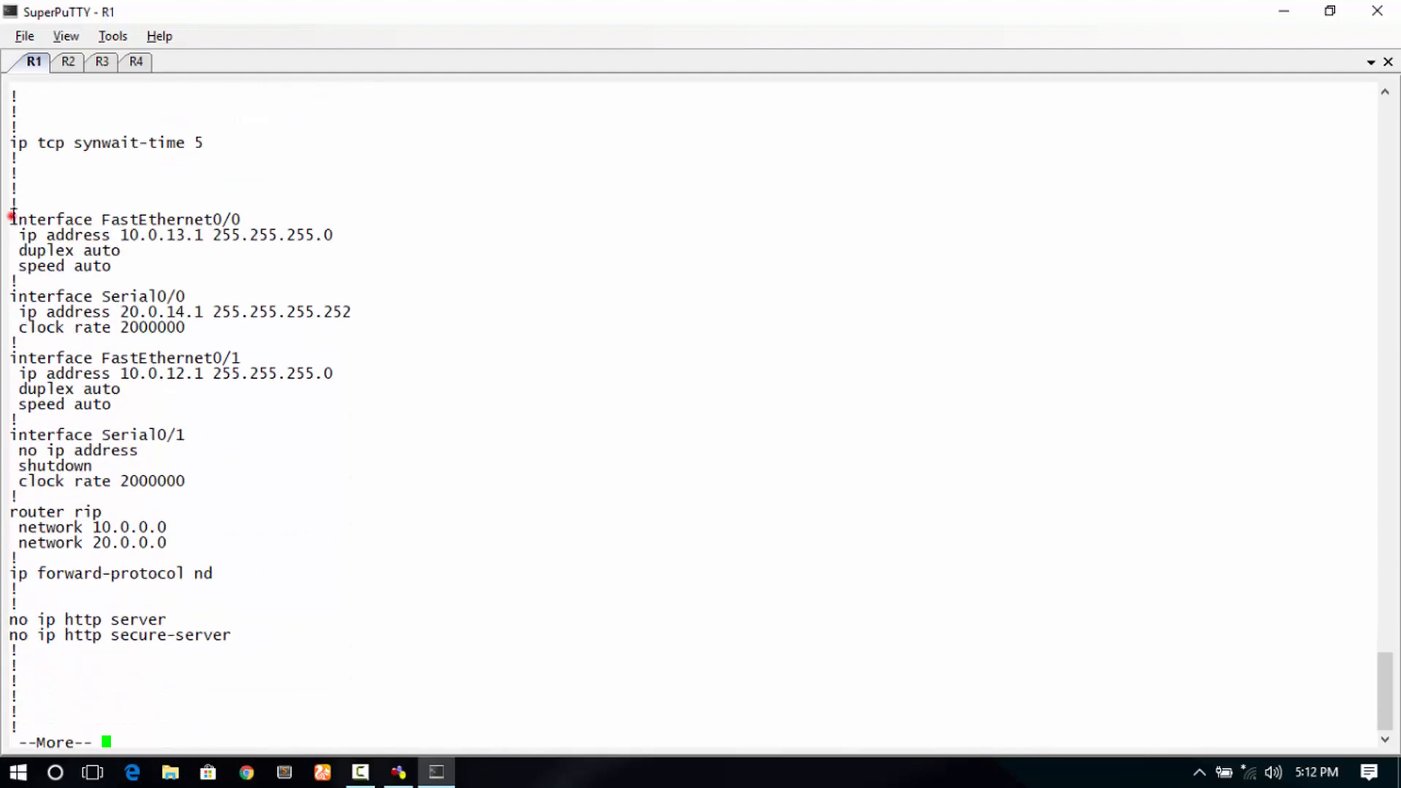
pyautogui.moveTo(11, 216); pyautogui.dragTo(208, 552)
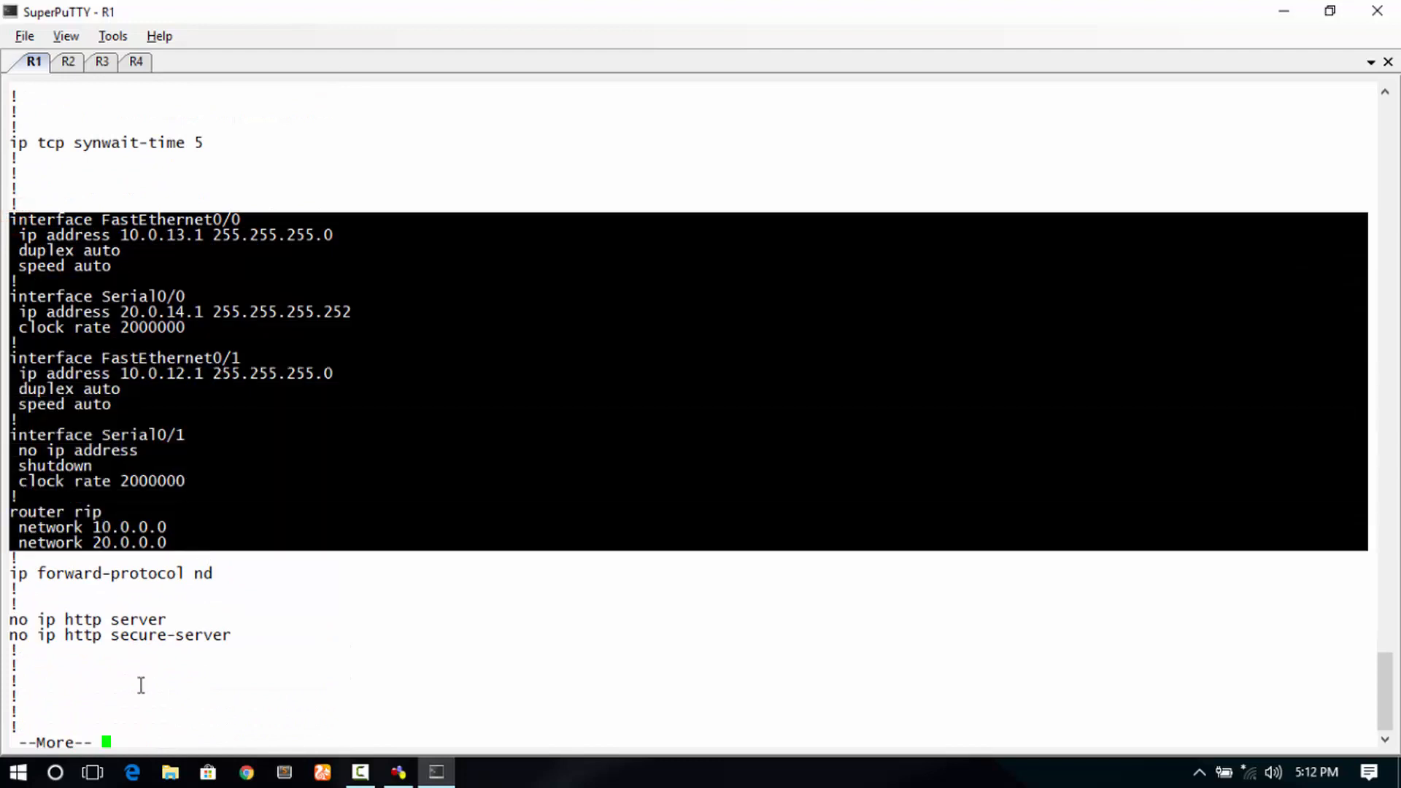
pyautogui.click(124, 737)
pyautogui.press('space')
pyautogui.press('space')
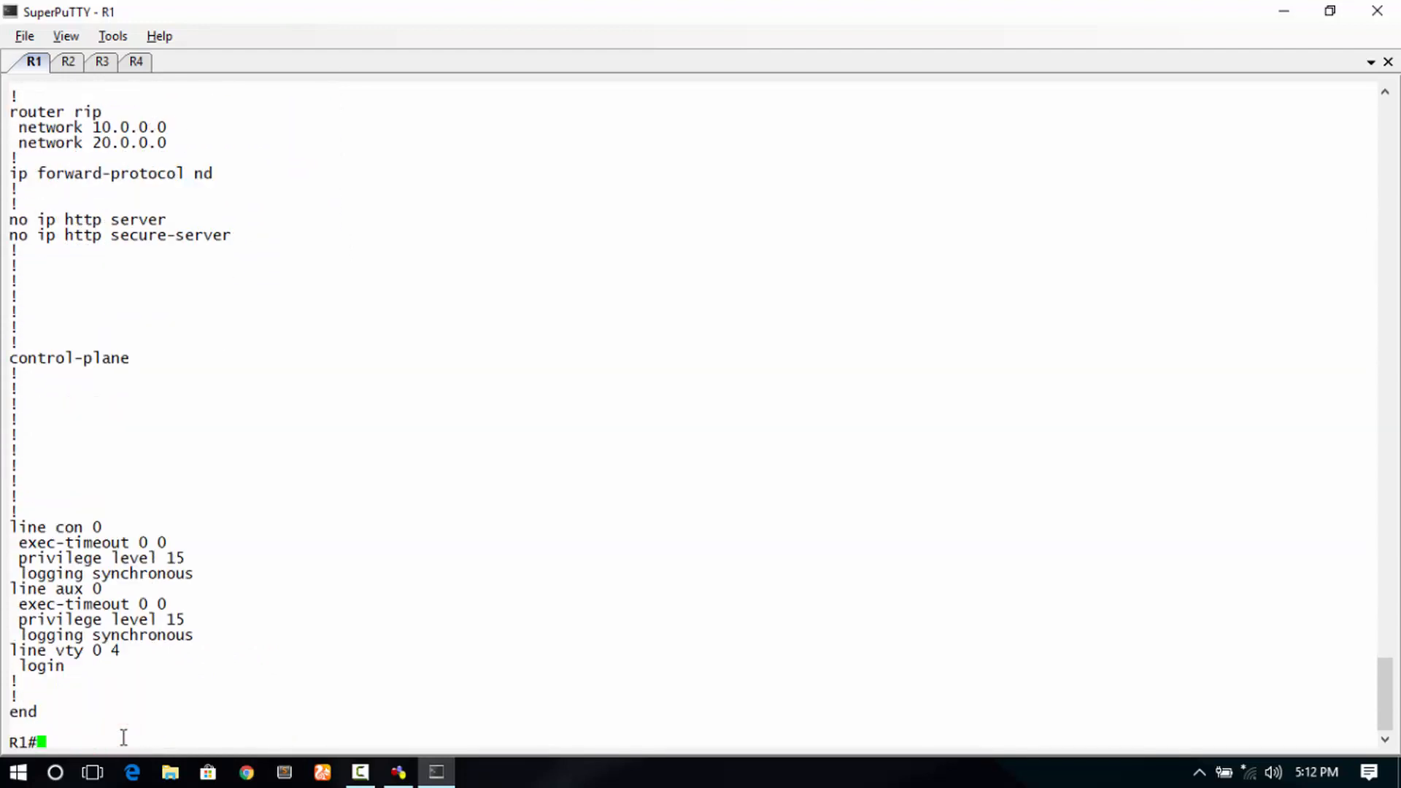
pyautogui.press('Return')
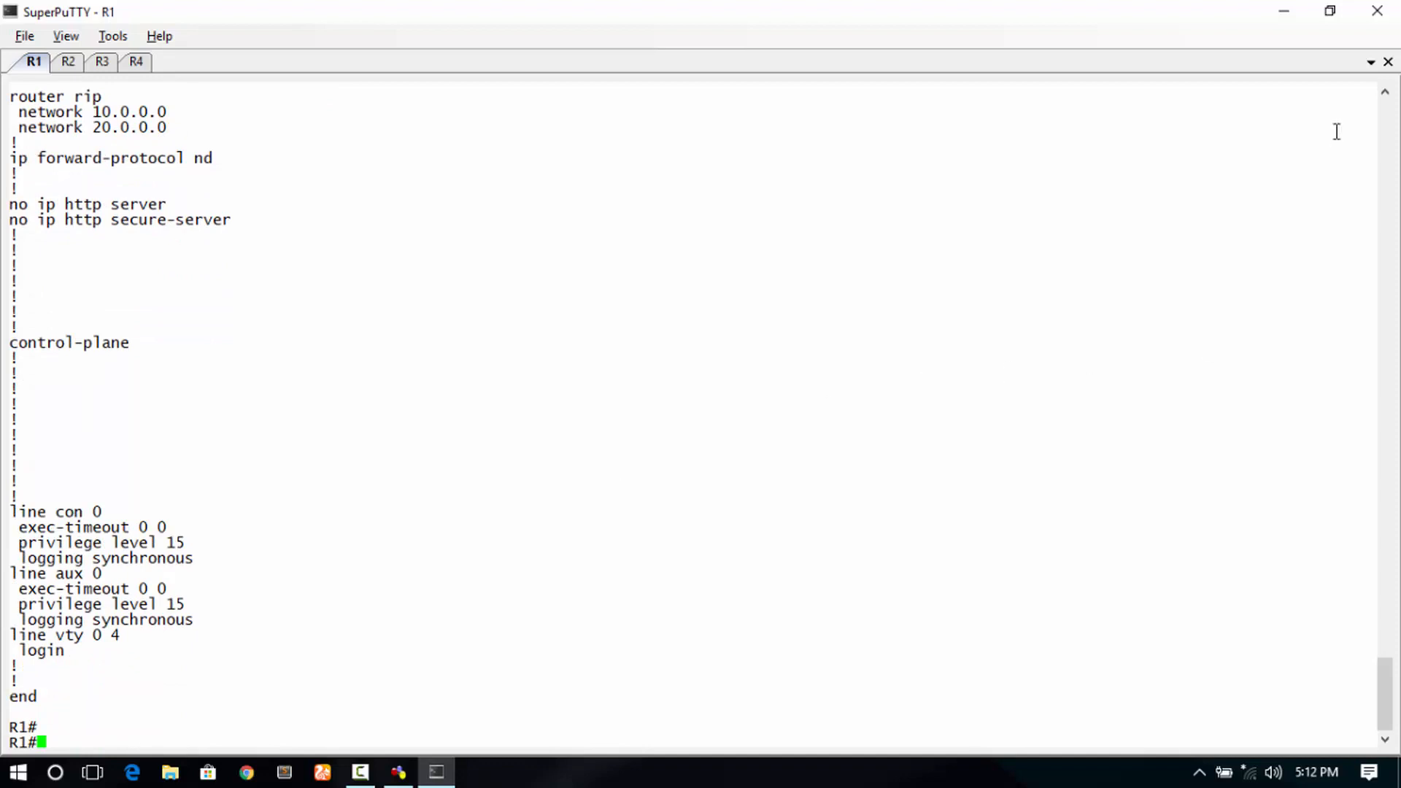
pyautogui.click(1327, 24)
# - Reopen R1's session and run show ip route, highlighting its RIP-learned routes
pyautogui.press('Return')
pyautogui.click(750, 560)
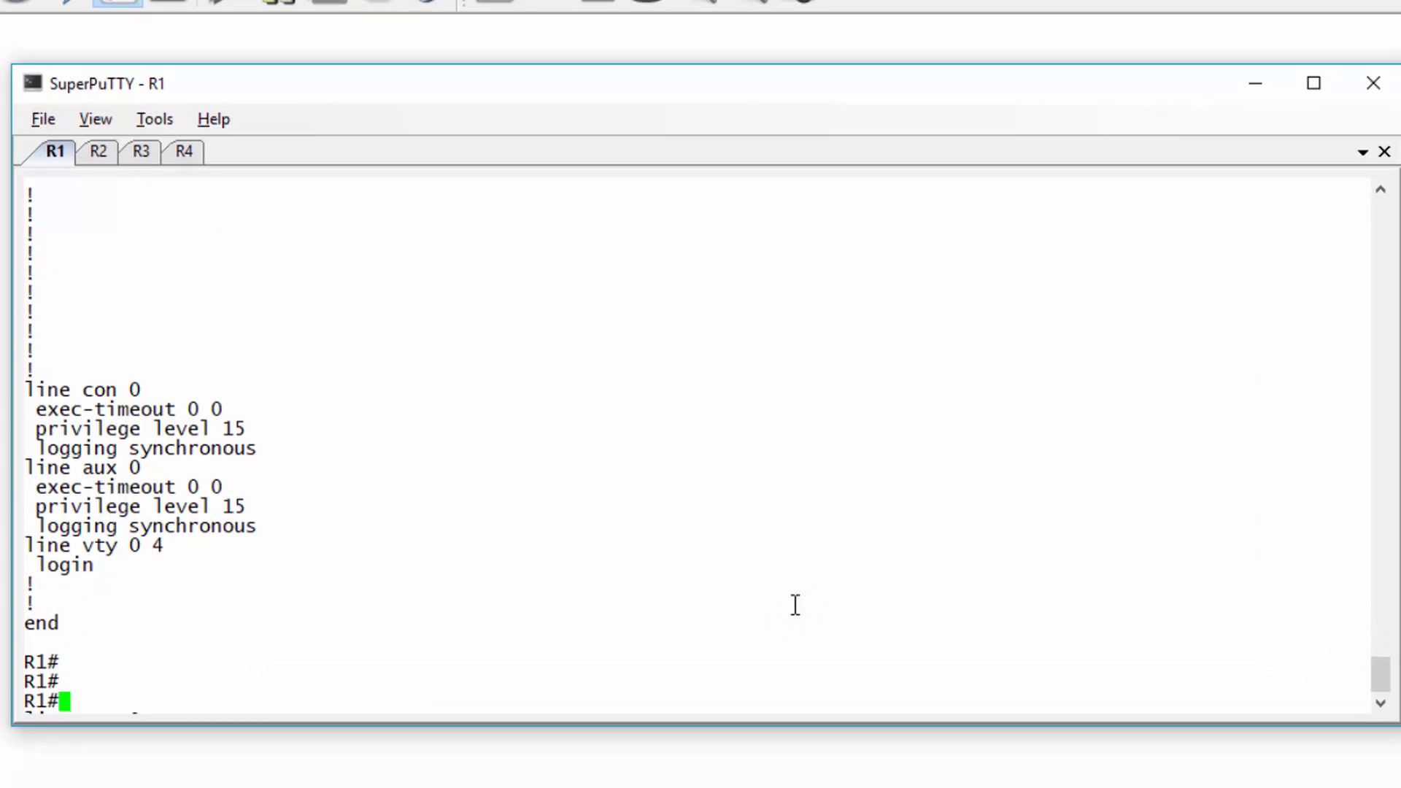
pyautogui.write('exit')
pyautogui.press('Return')
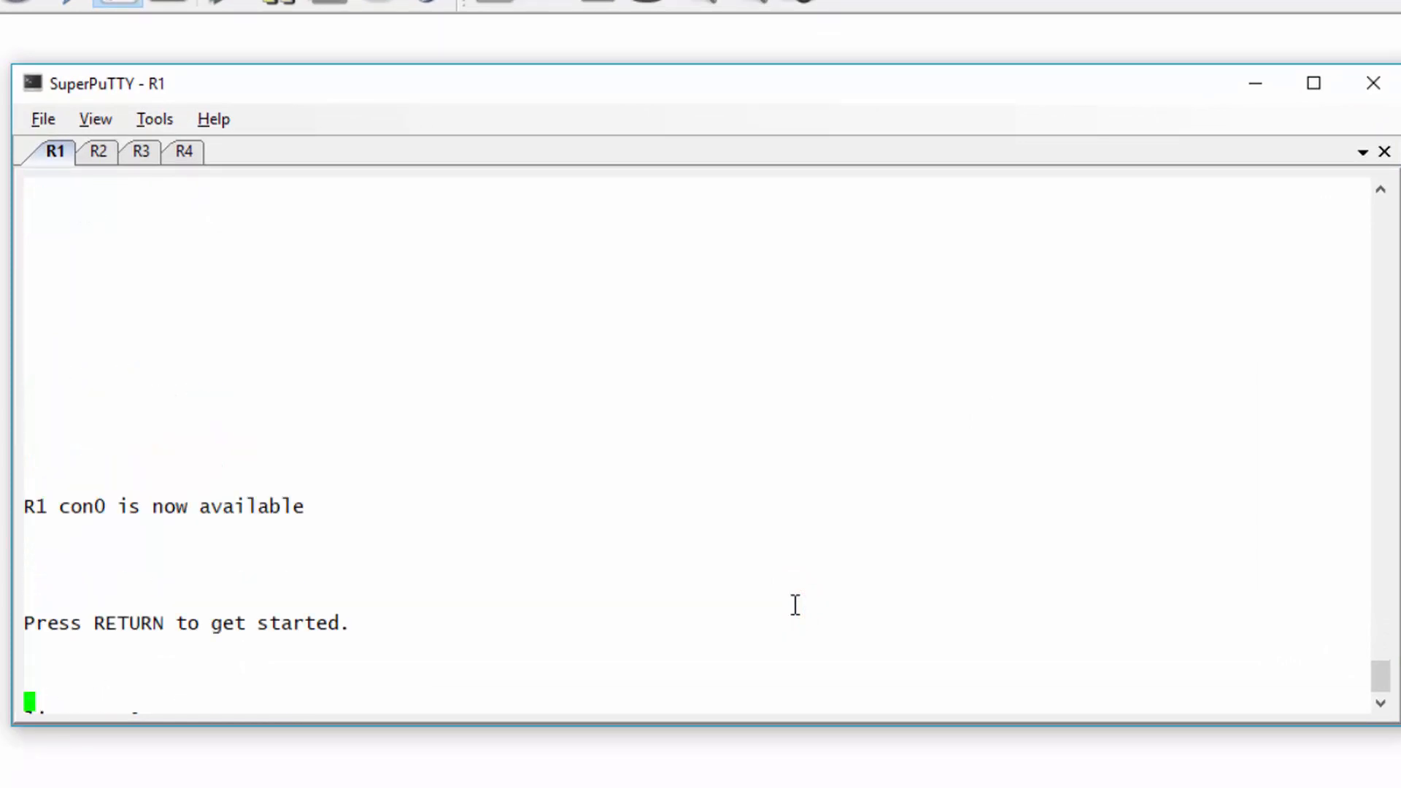
pyautogui.press('Return')
pyautogui.write('show ip route')
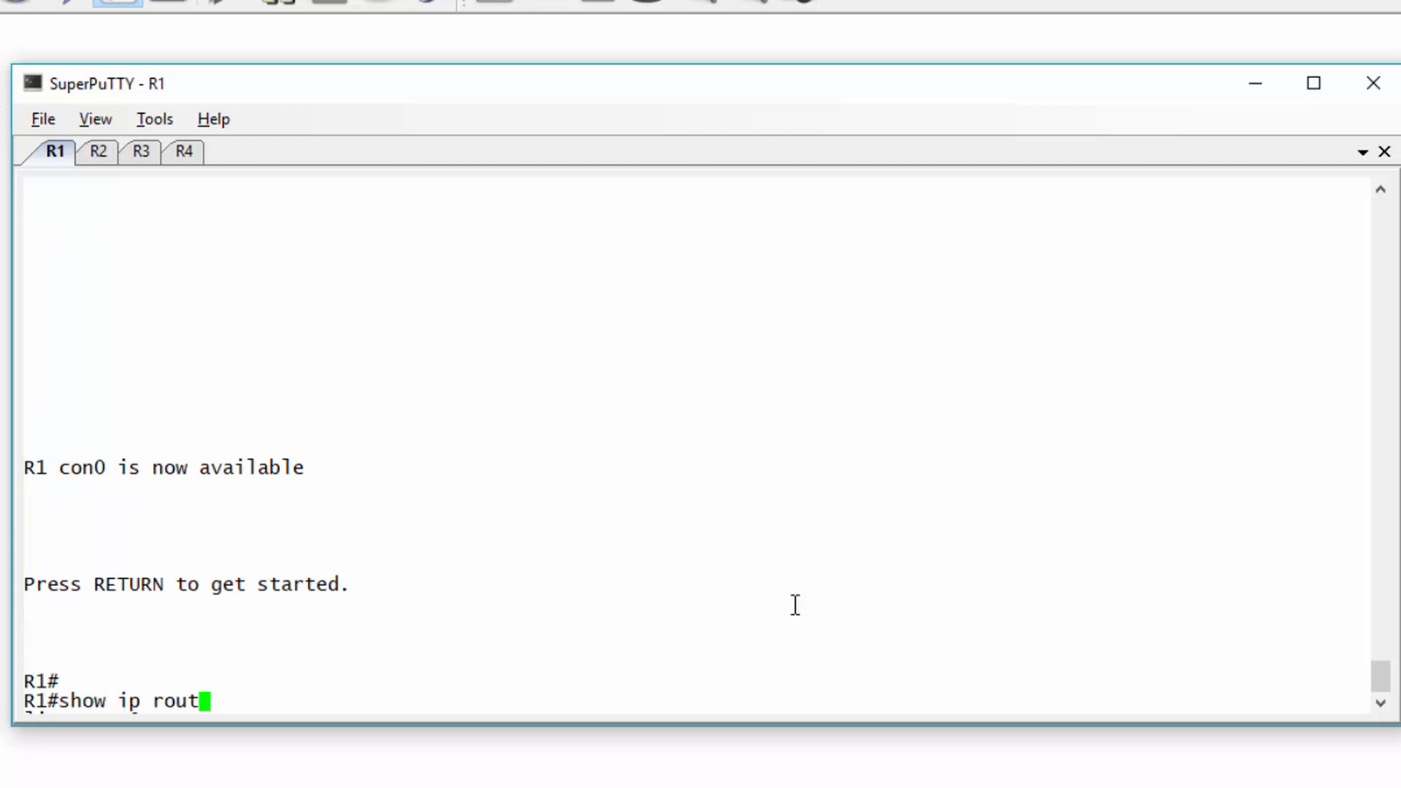
pyautogui.press('Return')
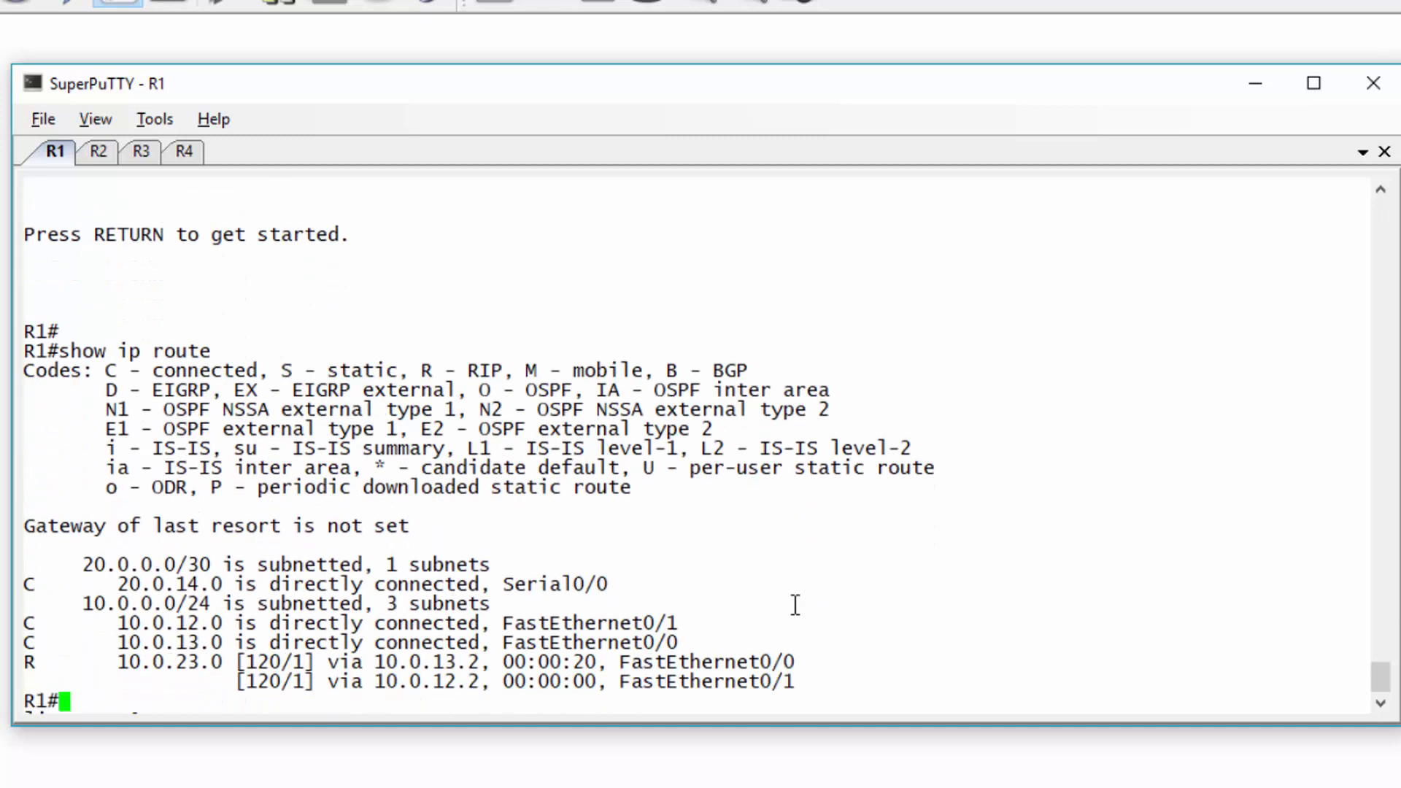
pyautogui.moveTo(71, 564); pyautogui.dragTo(803, 705)
pyautogui.click(91, 702)
# - Run show ip route on R2 and R3
pyautogui.click(97, 154)
pyautogui.write('show i')
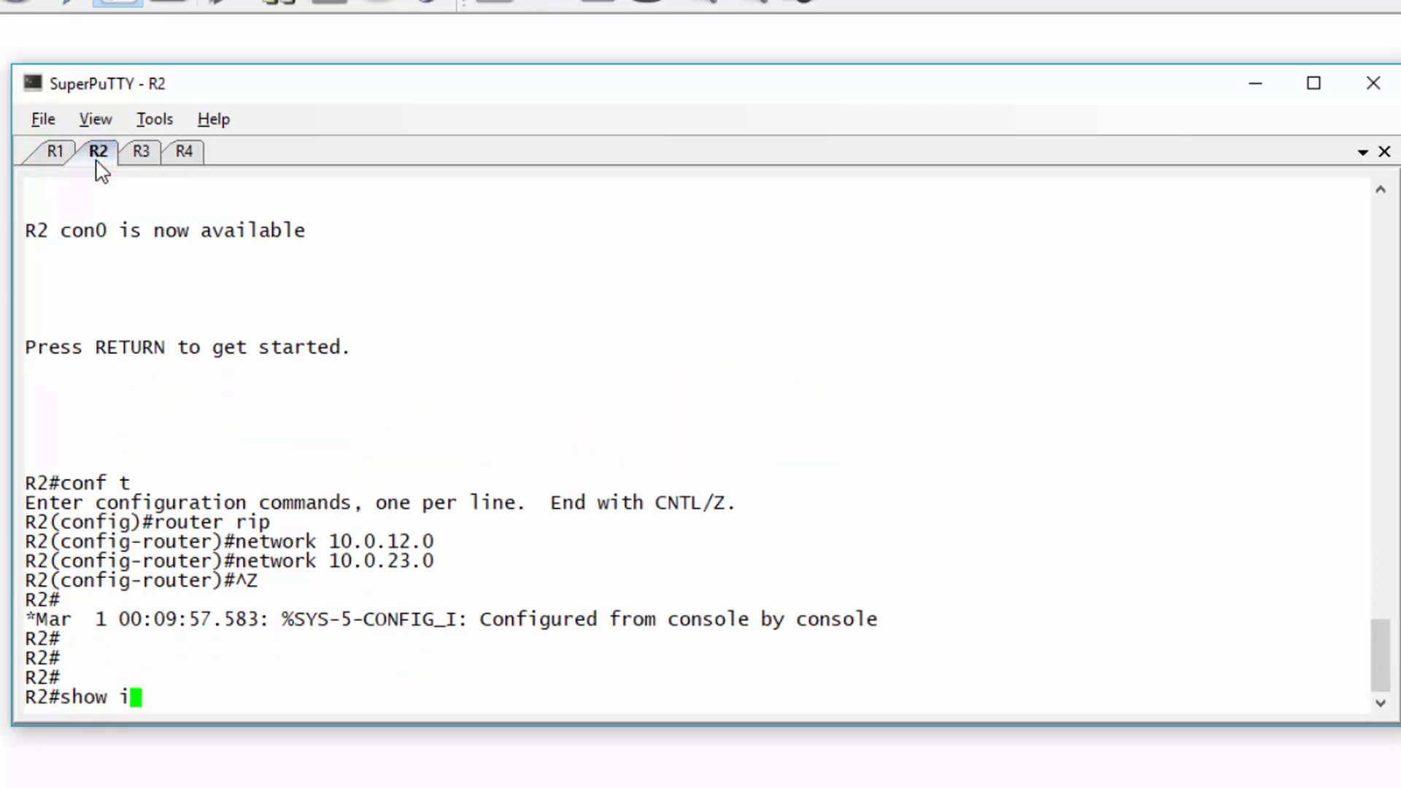
pyautogui.write('p route')
pyautogui.press('Return')
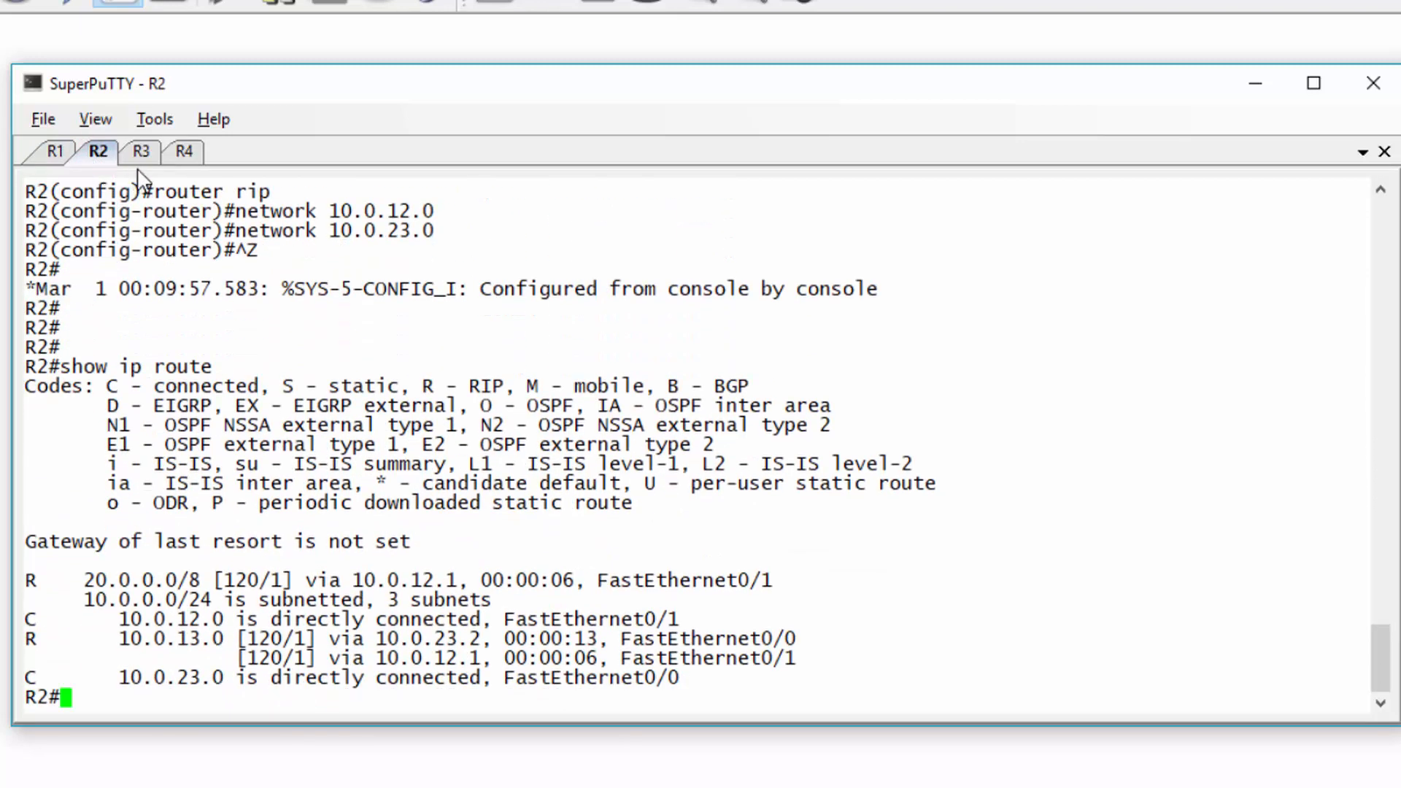
pyautogui.click(139, 162)
pyautogui.press('Return')
pyautogui.write('show ip route')
pyautogui.press('Return')
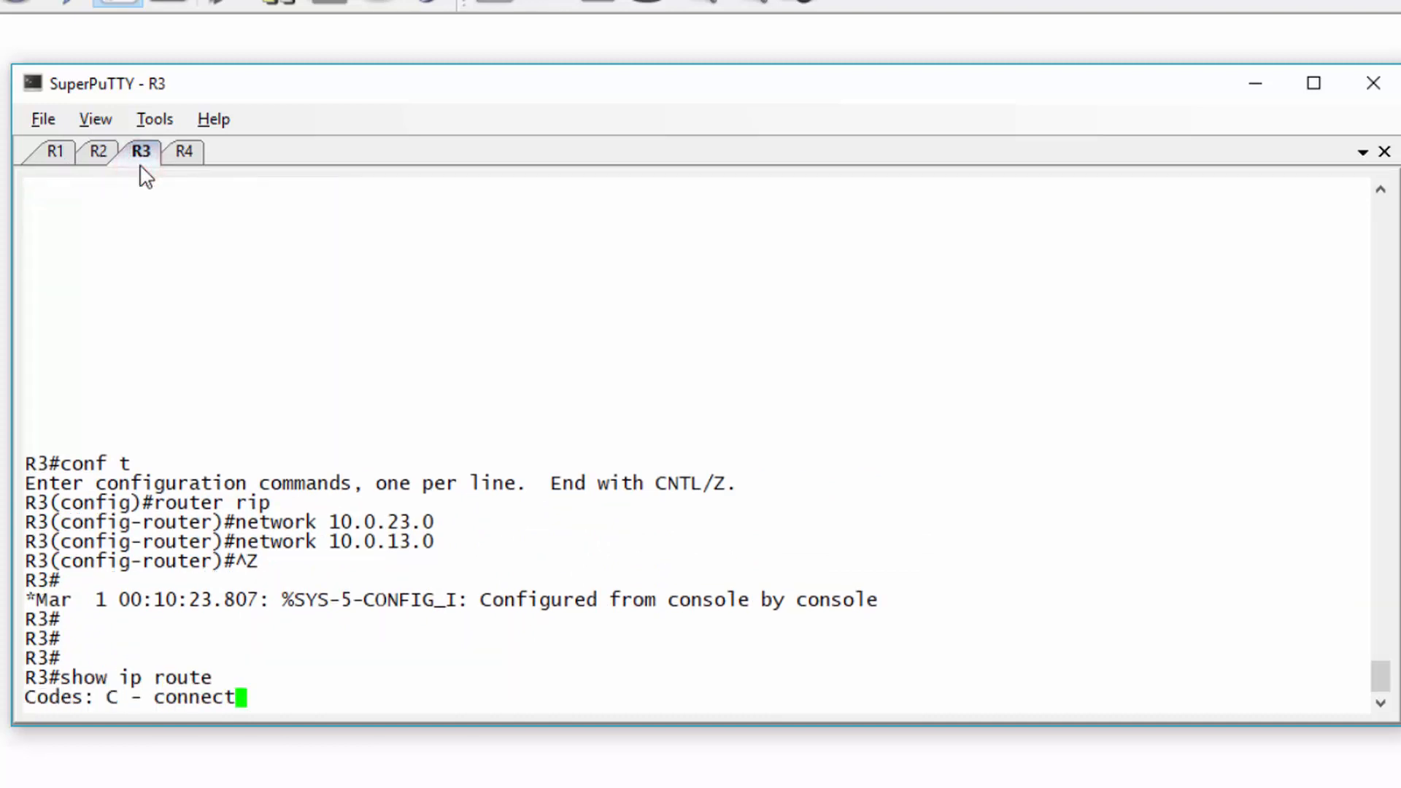
# - Run show ip route on R4, correcting a typo
pyautogui.click(184, 151)
pyautogui.press('Return')
pyautogui.press('Return')
pyautogui.write('show ip route')
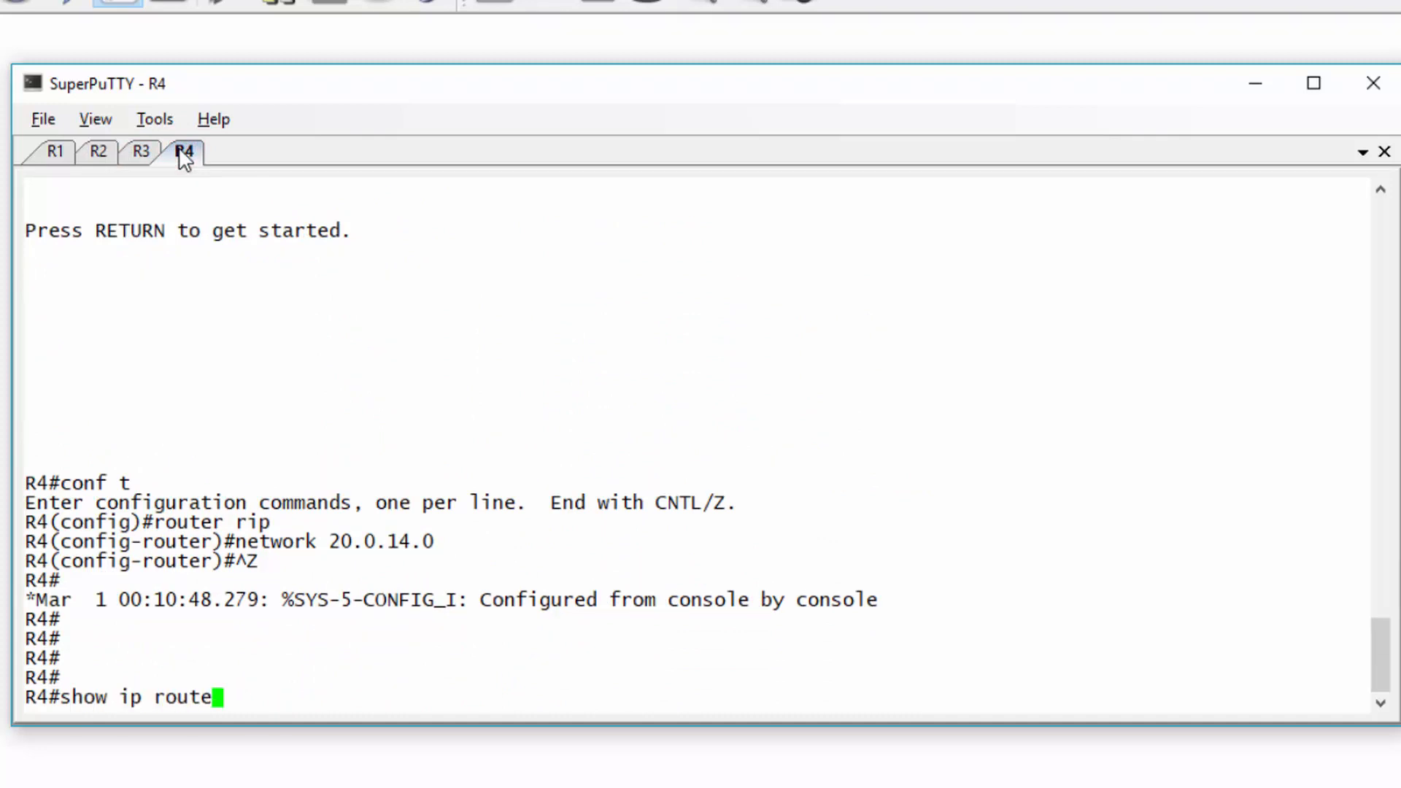
pyautogui.press('Return')
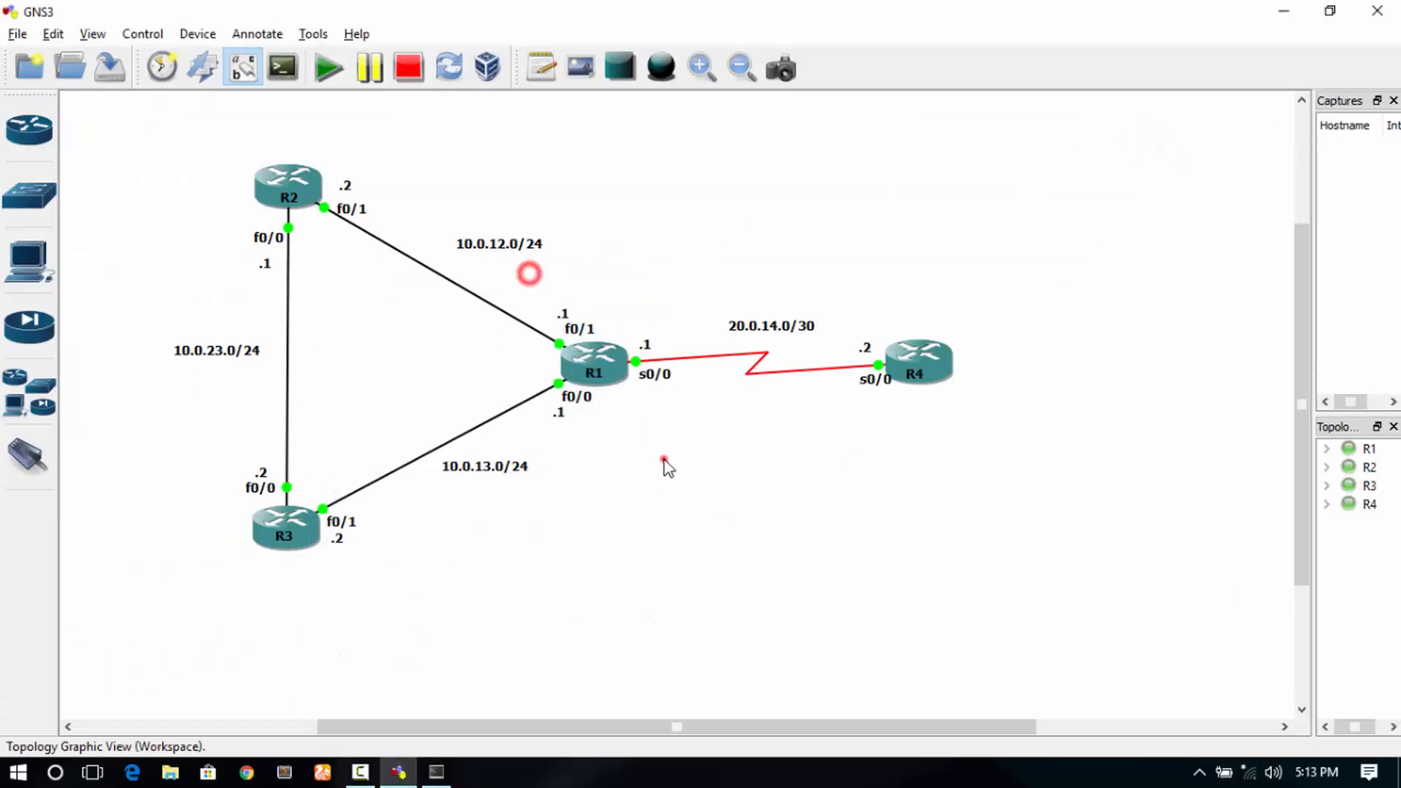
# - Point out routers R2, R4 and R3 on the GNS3 topology, then restore SuperPuTTY
pyautogui.moveTo(241, 155); pyautogui.dragTo(314, 204)
pyautogui.moveTo(835, 300); pyautogui.dragTo(962, 439)
pyautogui.moveTo(738, 440); pyautogui.dragTo(240, 540)
pyautogui.click(851, 283)
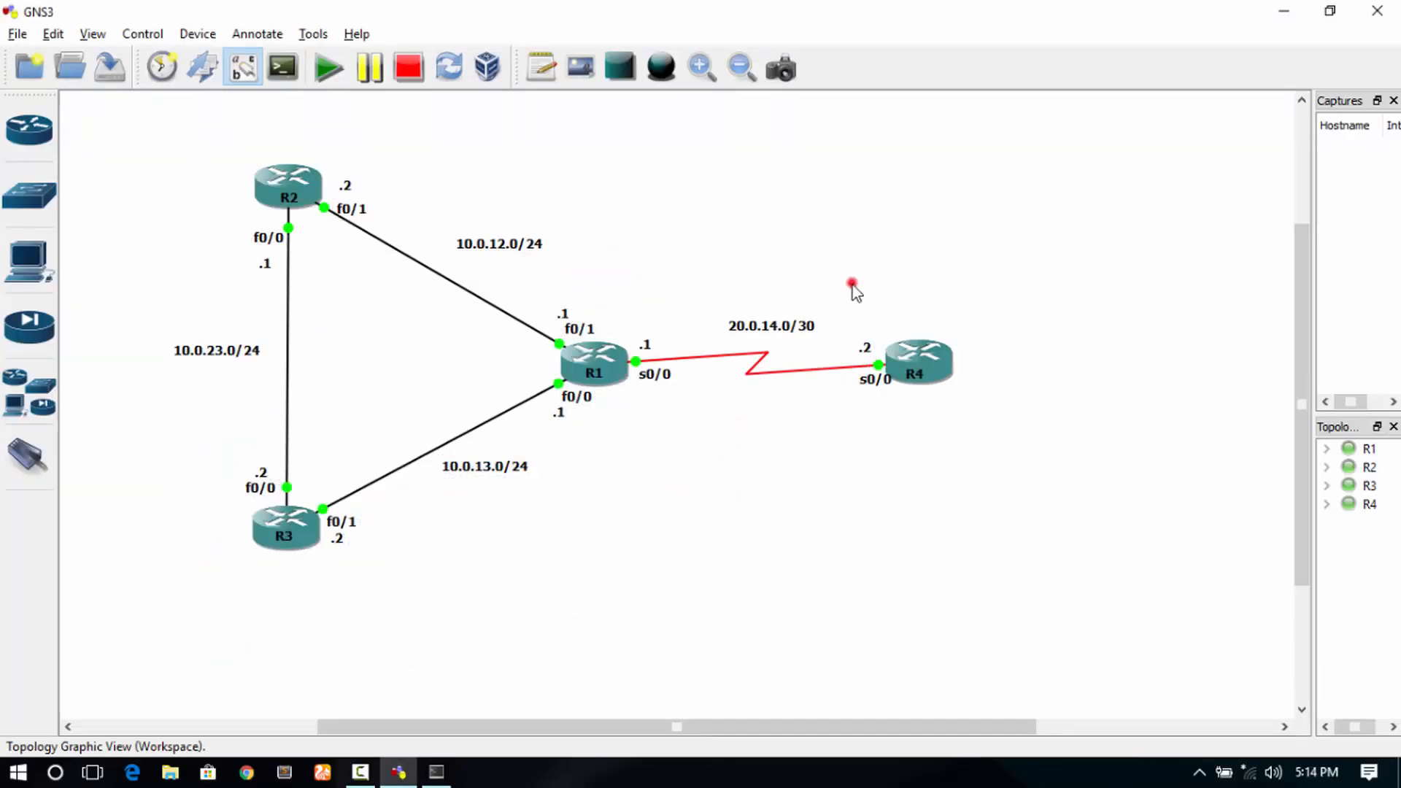
pyautogui.click(954, 429)
pyautogui.click(436, 772)
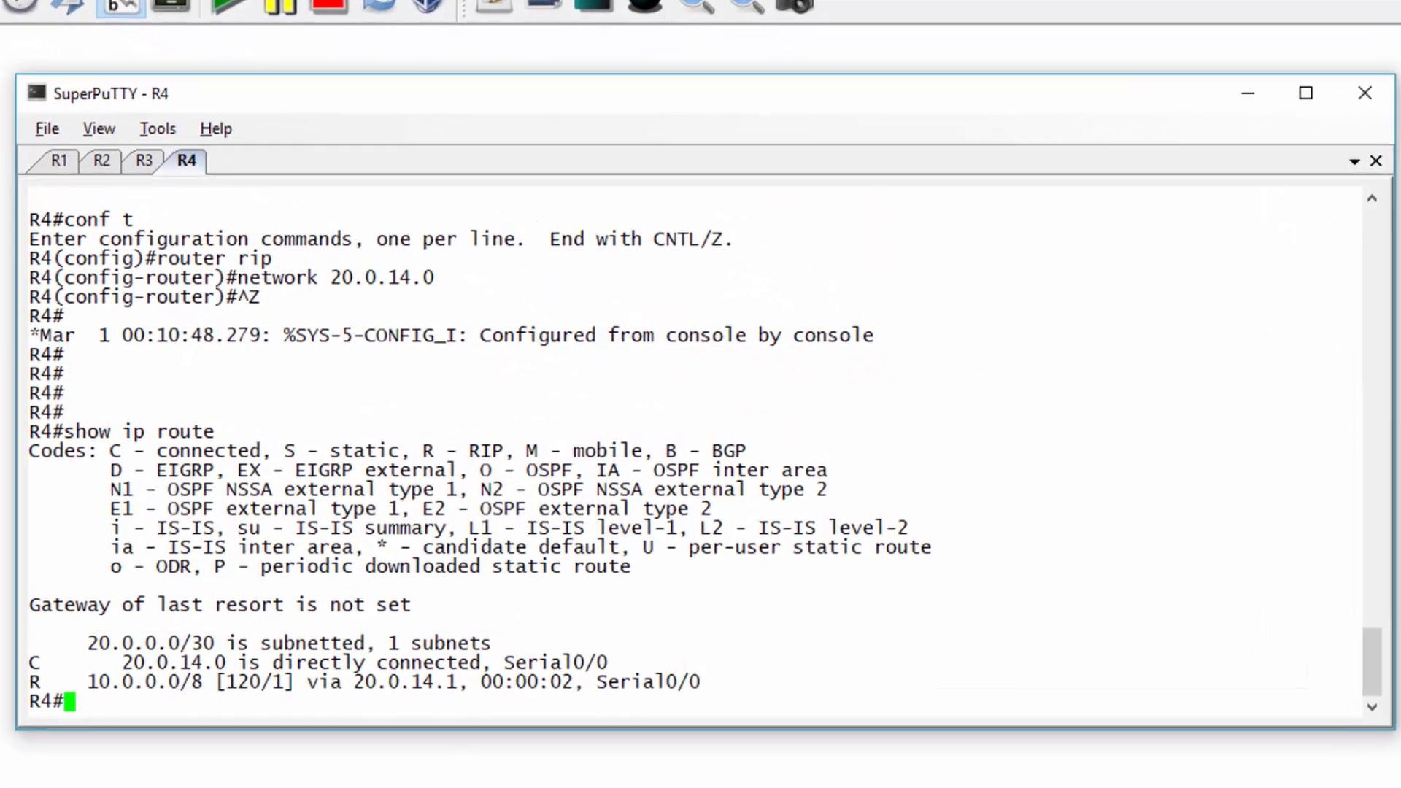
# - Ping R4's address 20.0.14.2 from R1 and from R2
pyautogui.click(59, 162)
pyautogui.press('Return')
pyautogui.press('Return')
pyautogui.write('ping ')
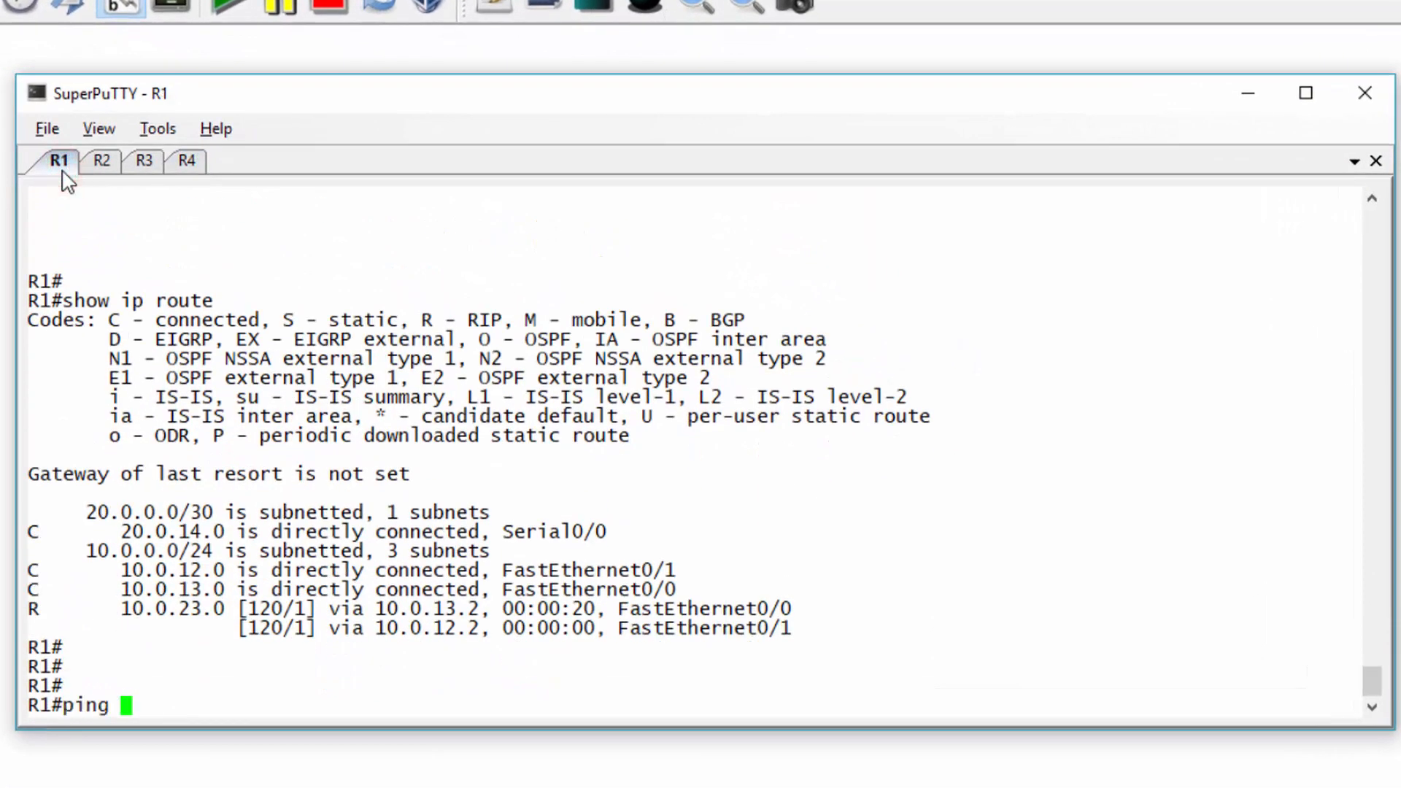
pyautogui.write('20.0.14.2')
pyautogui.press('Return')
pyautogui.click(96, 165)
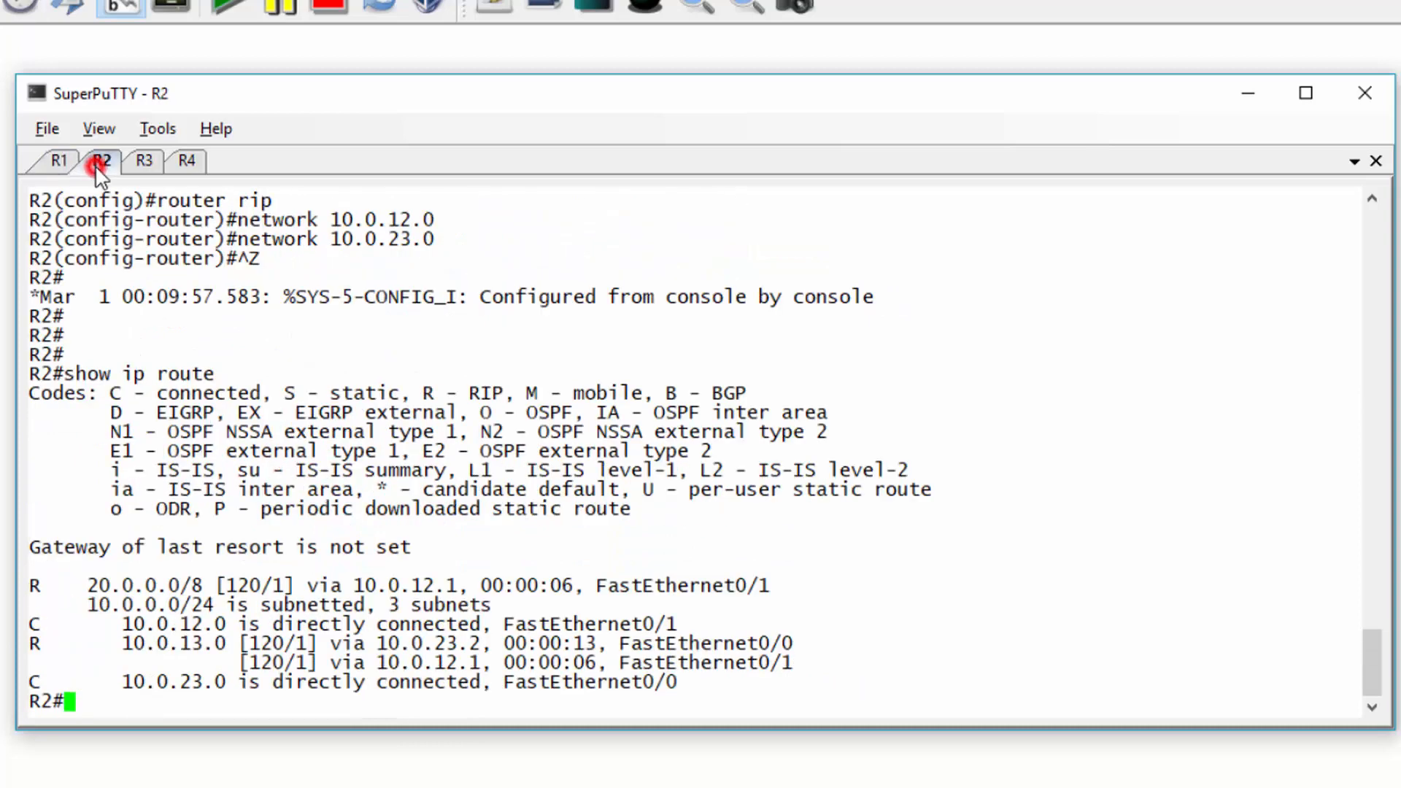
pyautogui.write('ping 20')
pyautogui.press('BackSpace')
pyautogui.press('BackSpace')
pyautogui.press('BackSpace')
pyautogui.press('BackSpace')
pyautogui.press('BackSpace')
pyautogui.press('BackSpace')
pyautogui.press('BackSpace')
pyautogui.press('Return')
pyautogui.press('Return')
pyautogui.press('Return')
pyautogui.press('Return')
pyautogui.write('ping 20.0.14.2')
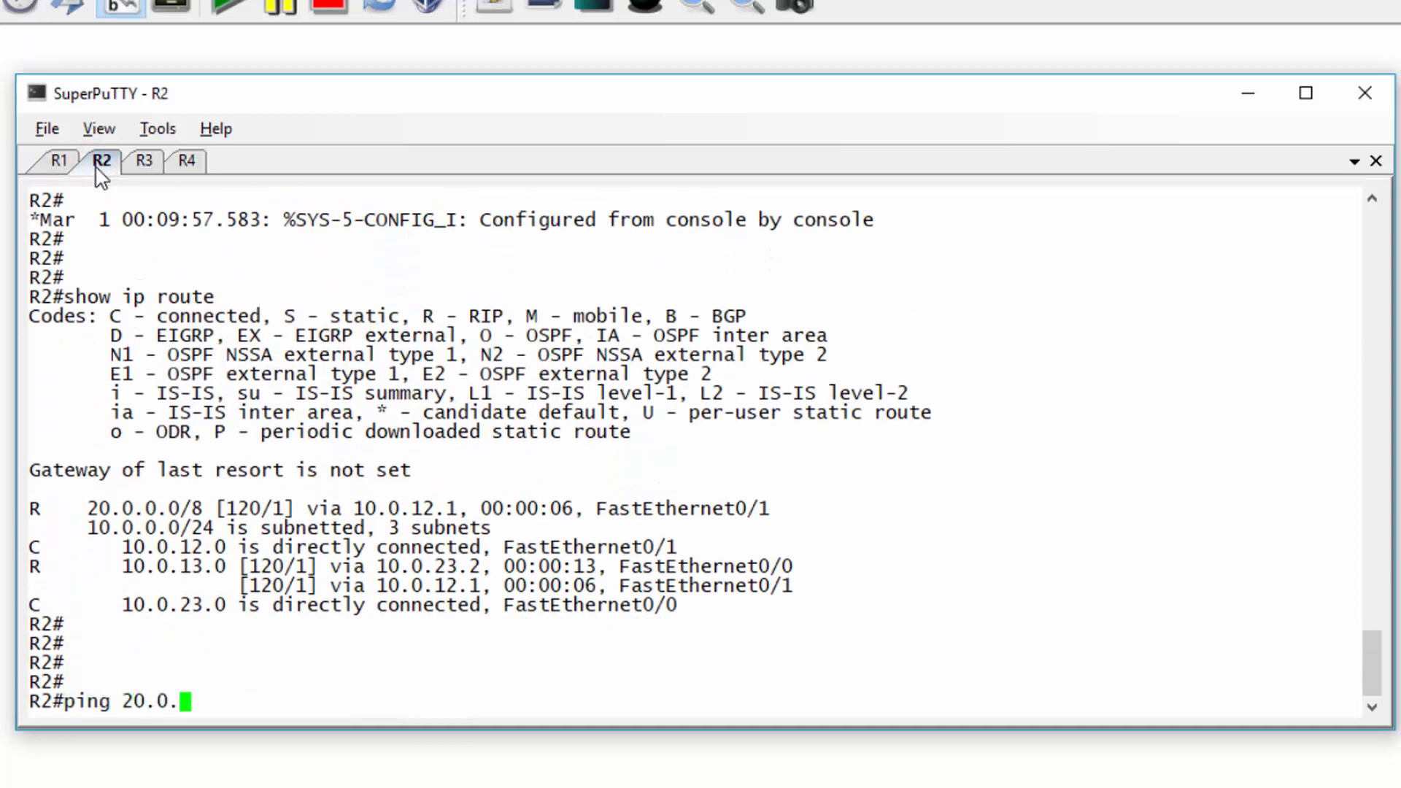
pyautogui.press('Return')
# - From R4, ping 10.0.12.2 and 10.0.23.2
pyautogui.click(186, 162)
pyautogui.write('ping 10.0.')
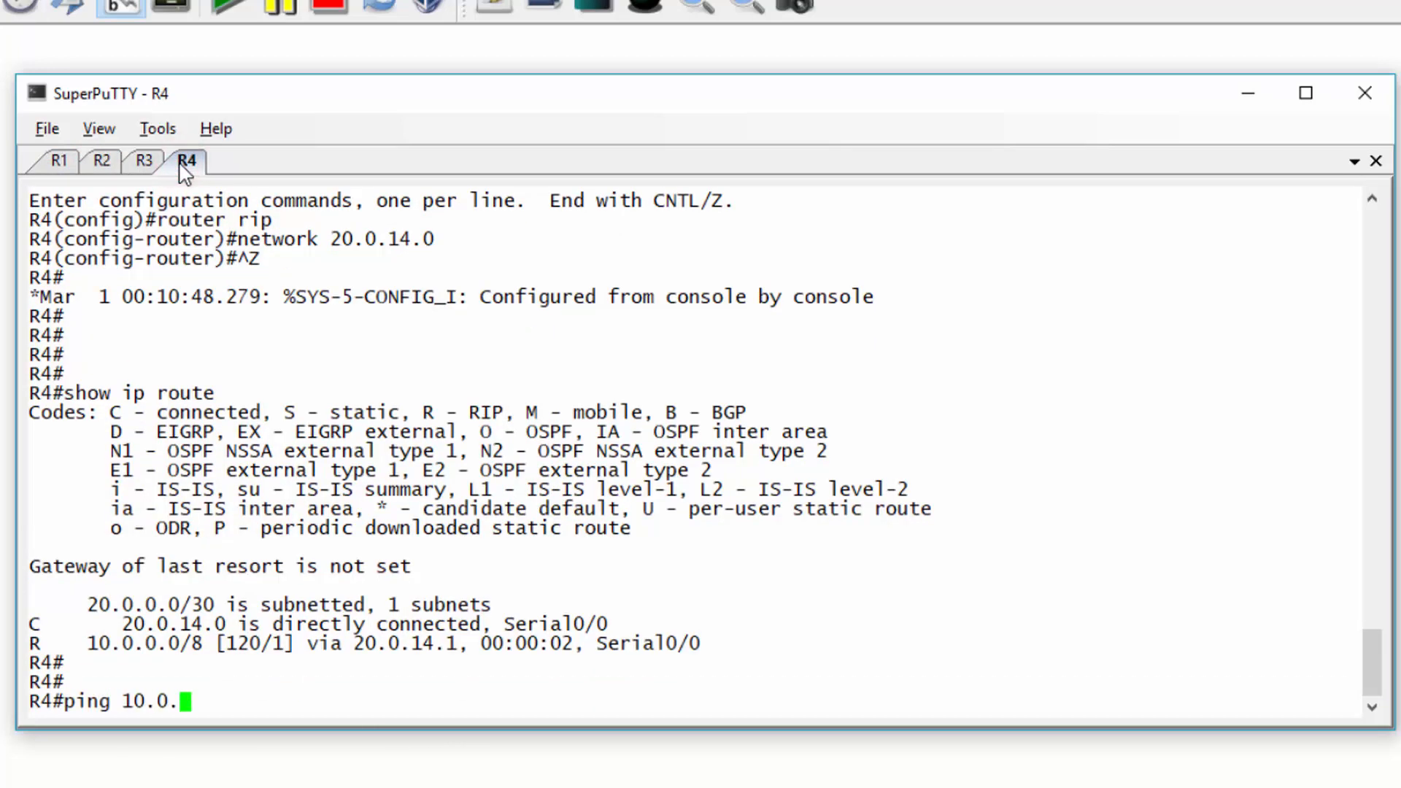
pyautogui.write('12.2')
pyautogui.press('Return')
pyautogui.press('Return')
pyautogui.press('Return')
pyautogui.write('ping 10.0.23.')
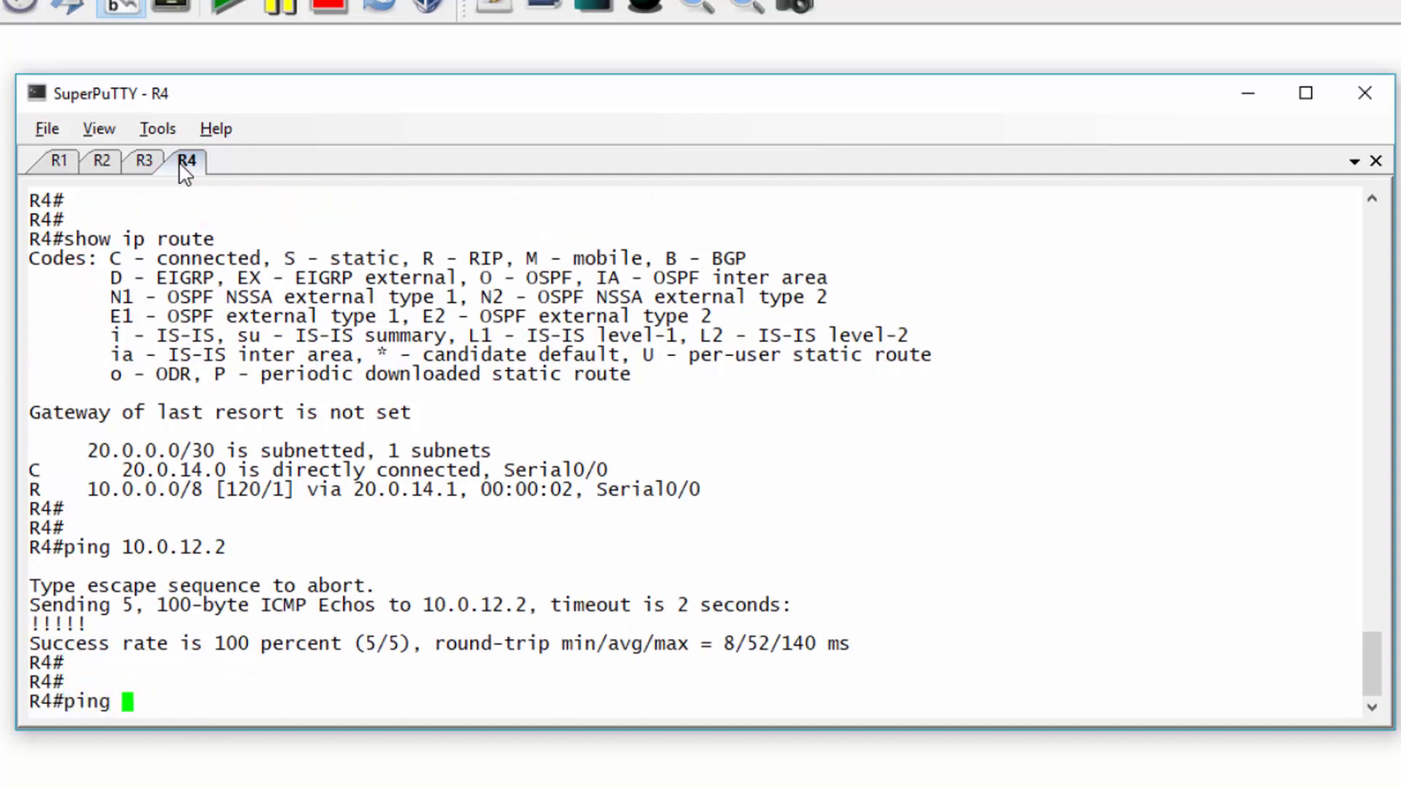
pyautogui.write('2')
pyautogui.press('Return')
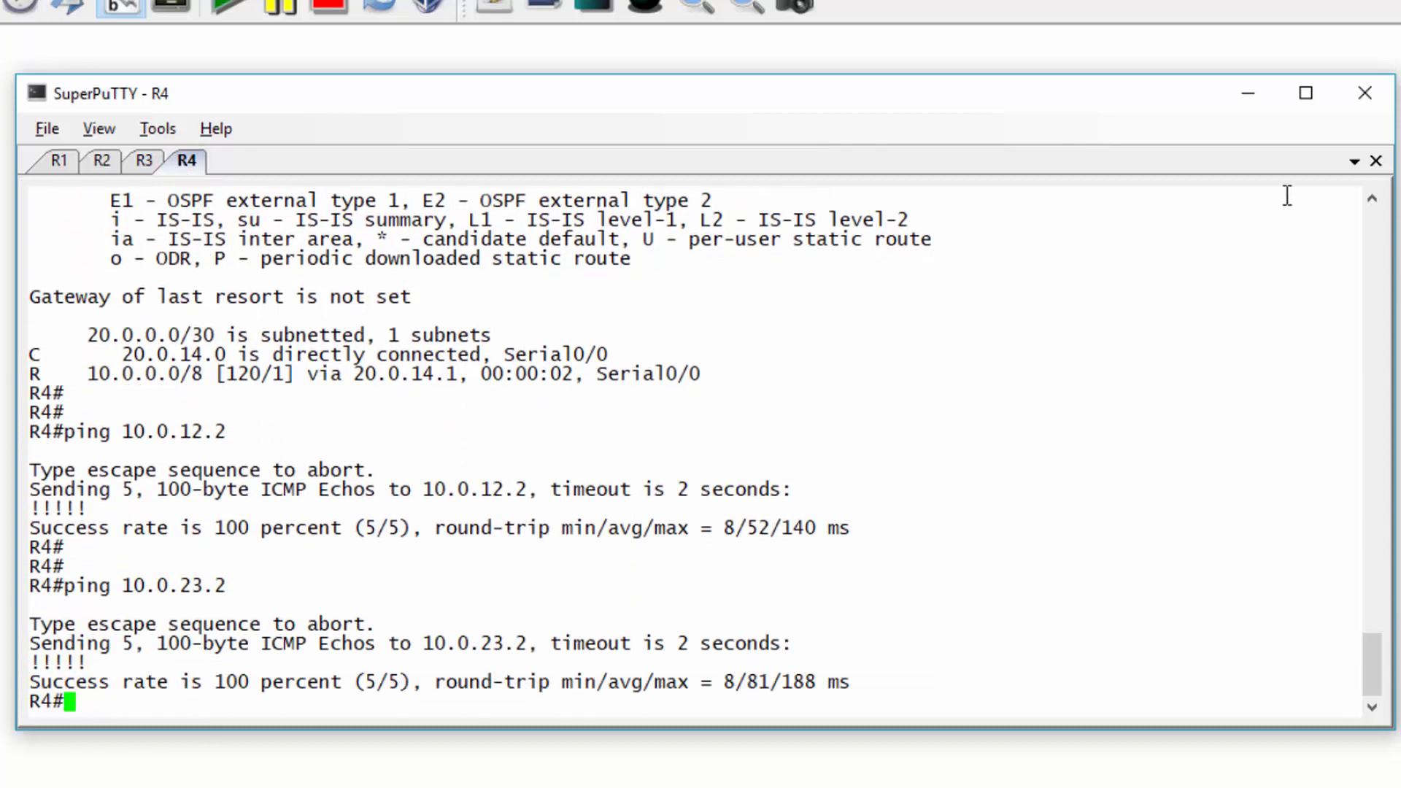
# - Minimize SuperPuTTY and view R1's options menu on the GNS3 topology
pyautogui.click(1248, 93)
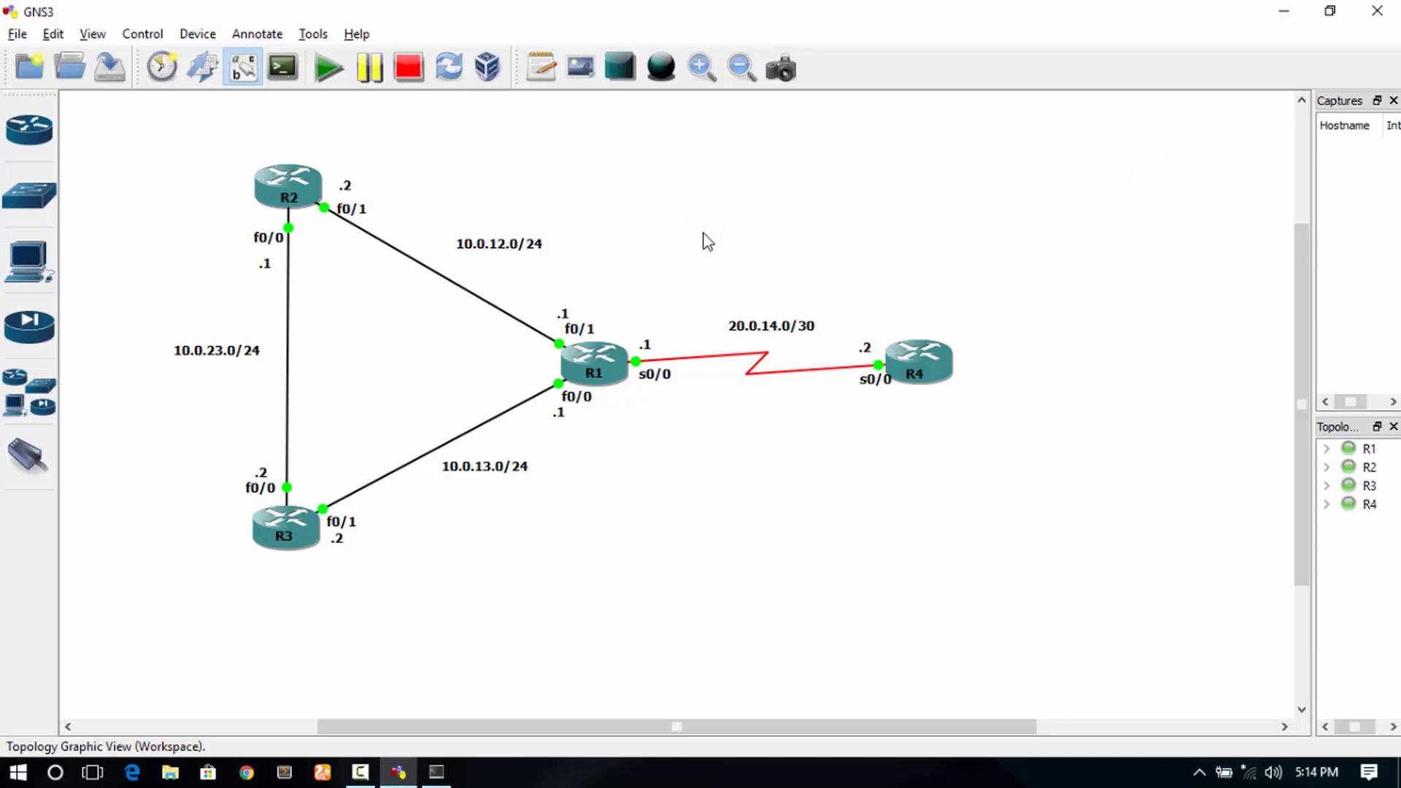
pyautogui.rightClick(614, 343)
pyautogui.click(577, 368)
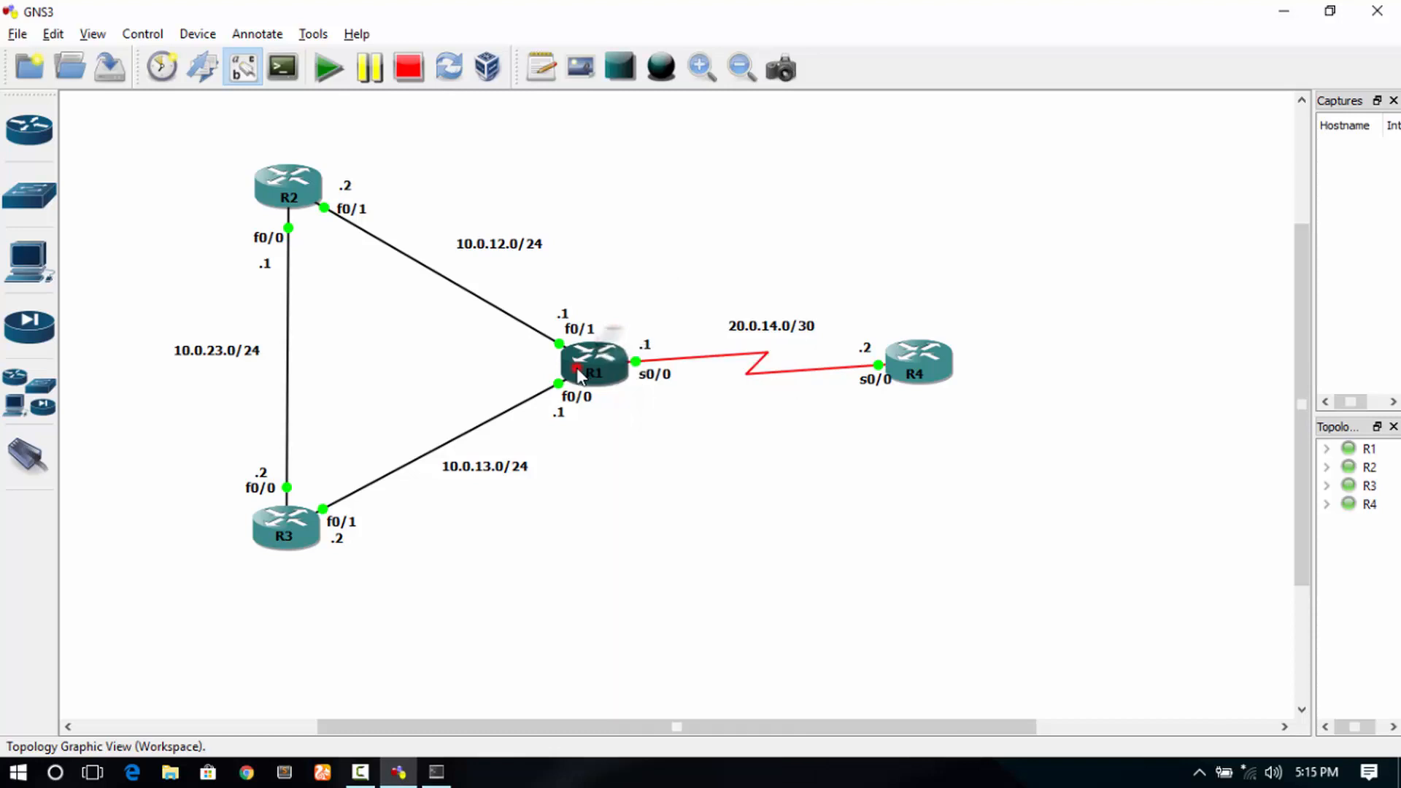
# - Restore SuperPuTTY, reopen R1's session and enter configuration mode with conf t
pyautogui.click(436, 772)
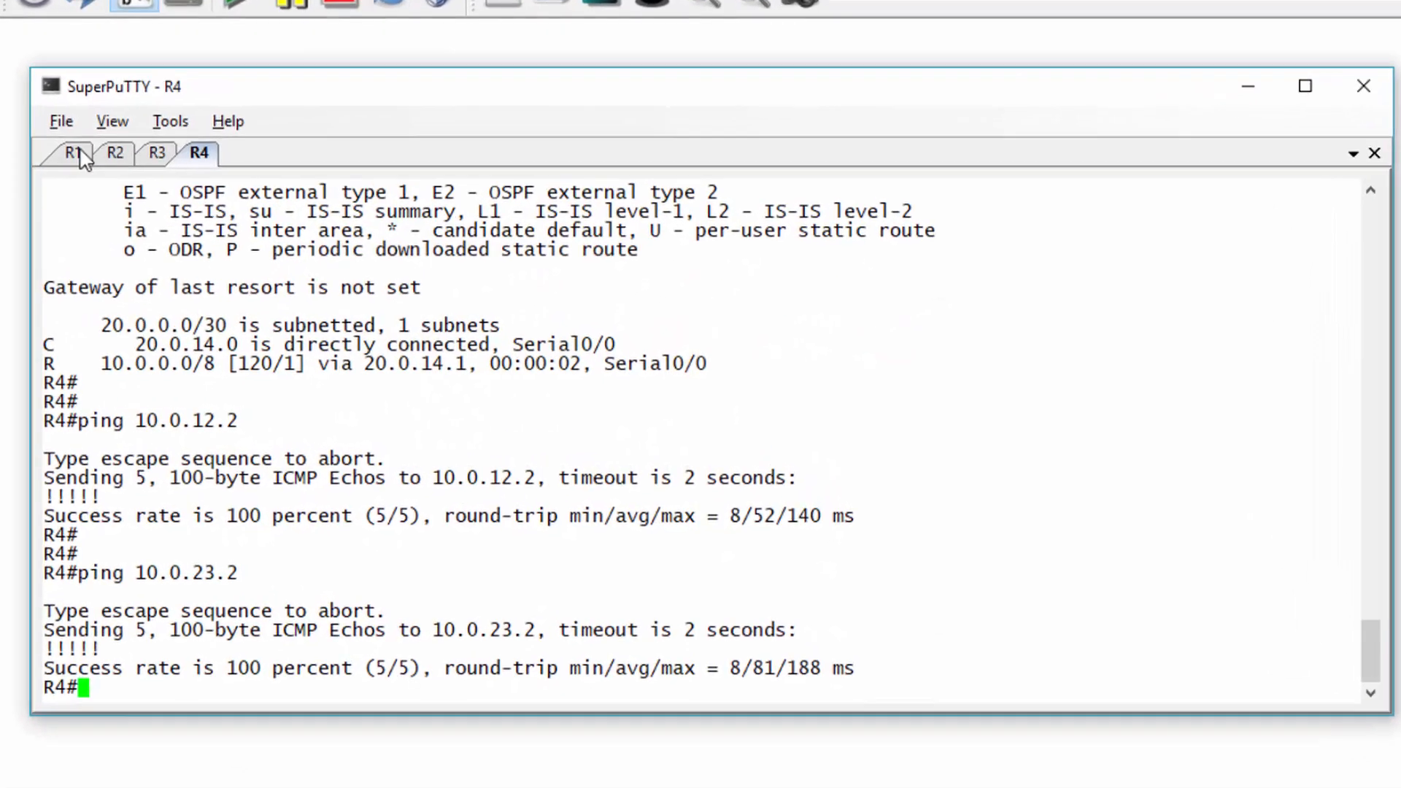
pyautogui.click(77, 153)
pyautogui.write('exit')
pyautogui.press('Return')
pyautogui.press('Return')
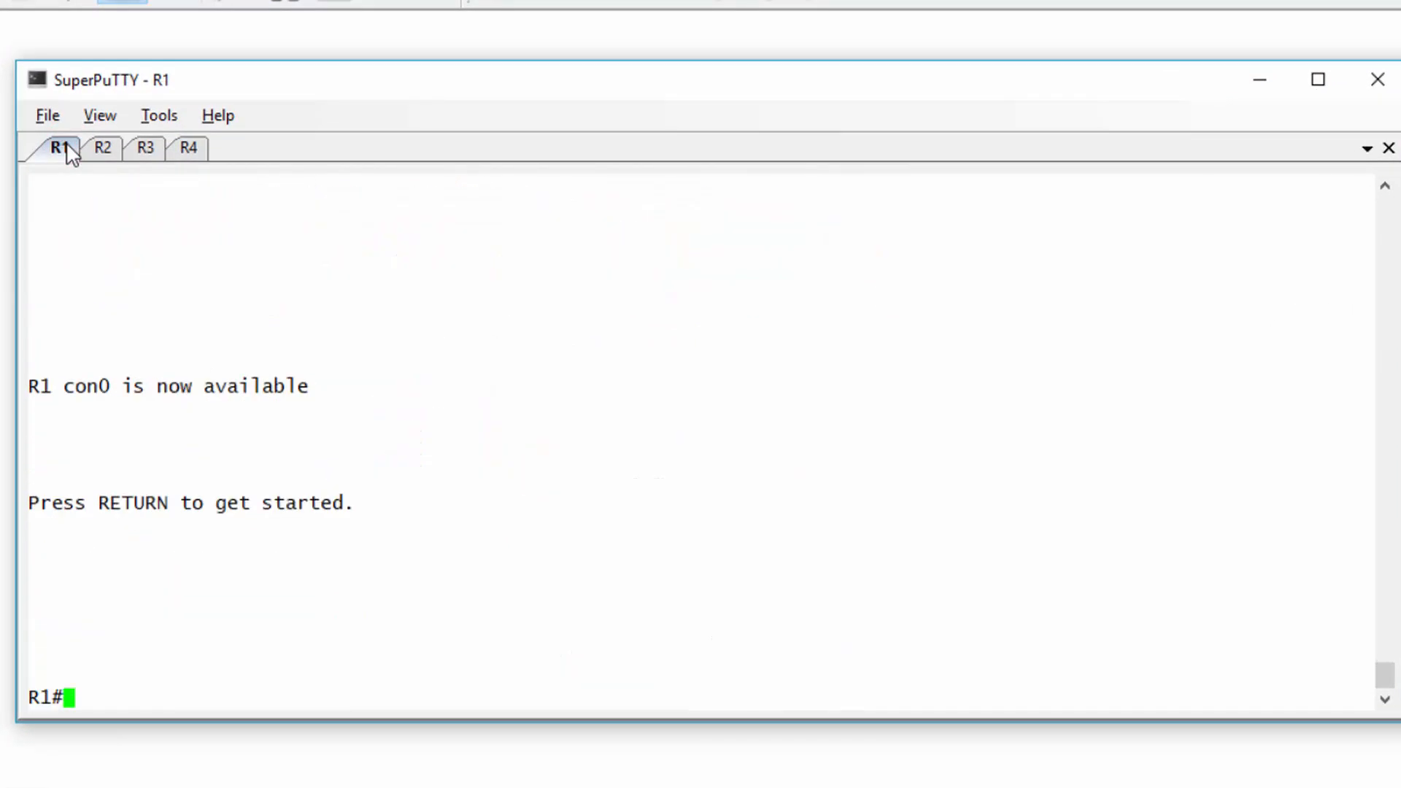
pyautogui.write('conf t')
pyautogui.press('Return')
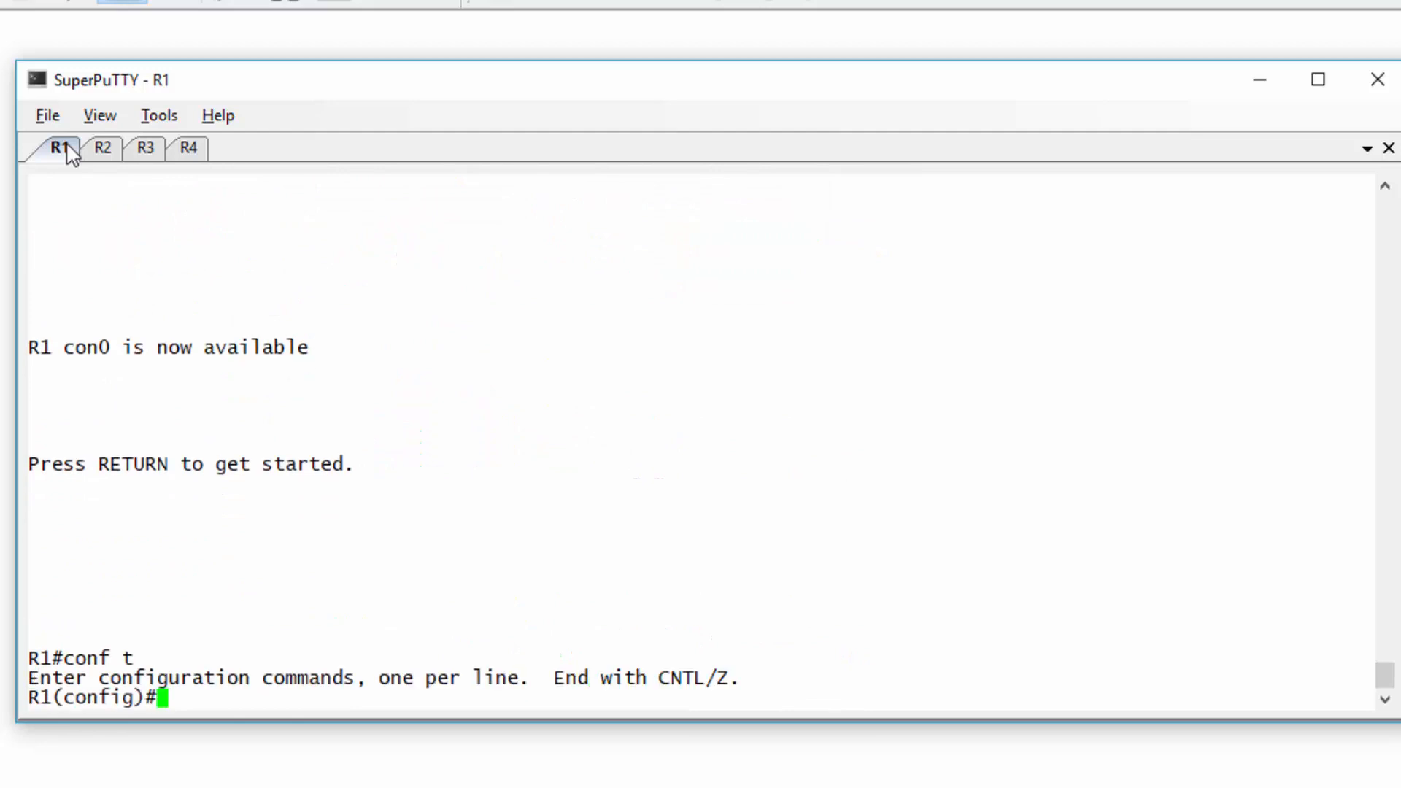
# - Create key chain acn with key 1 and its authentication key string on R1, then exit
pyautogui.write('key chain acn')
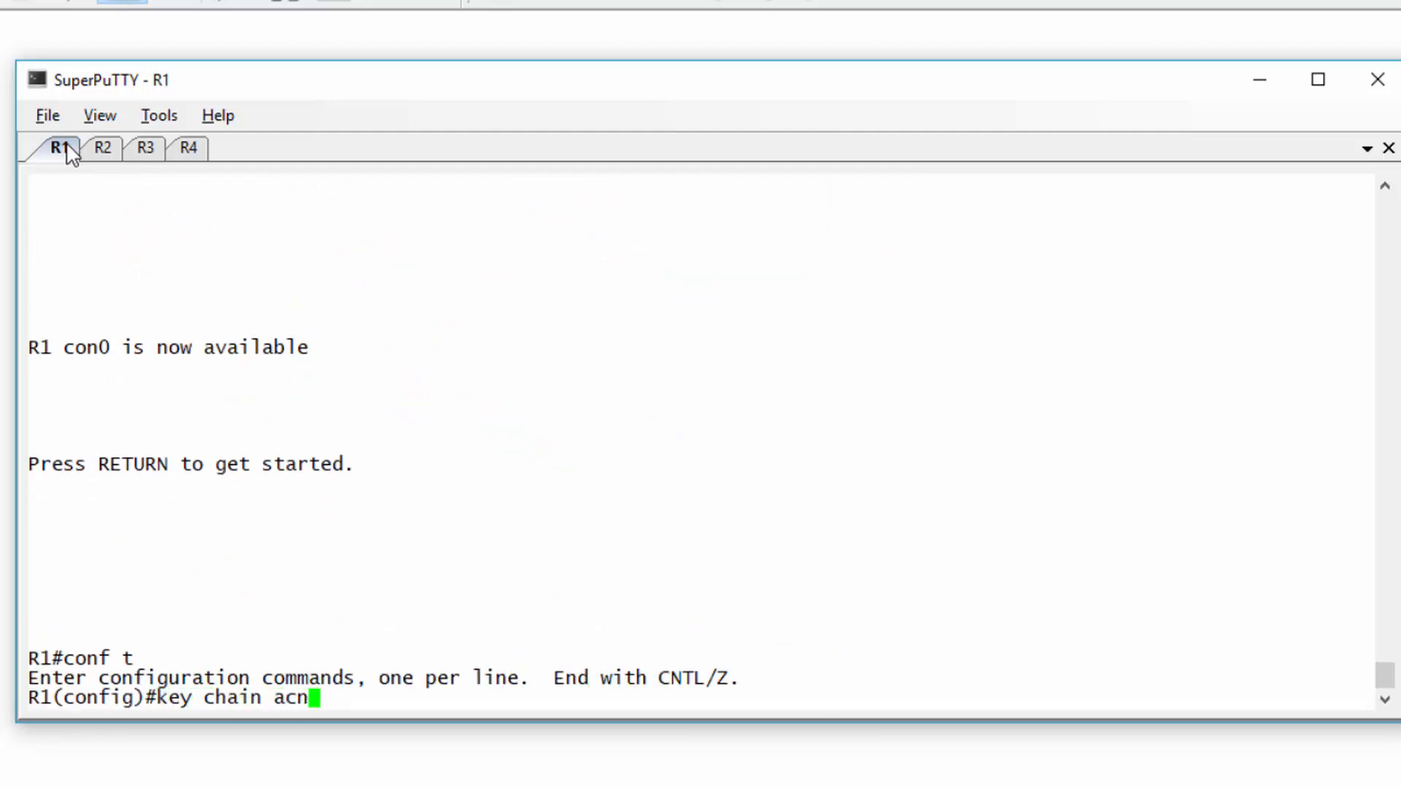
pyautogui.press('Return')
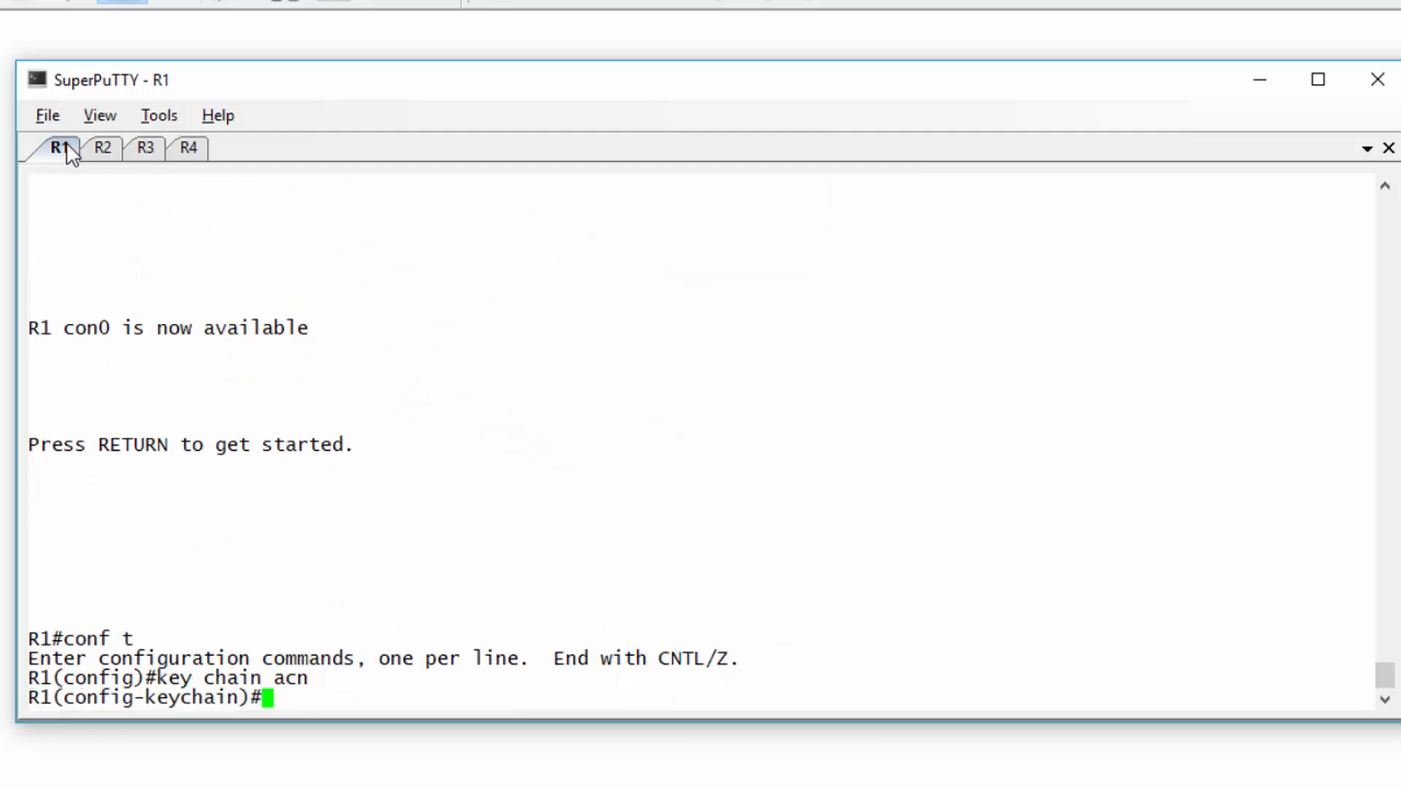
pyautogui.write('key 1')
pyautogui.press('Return')
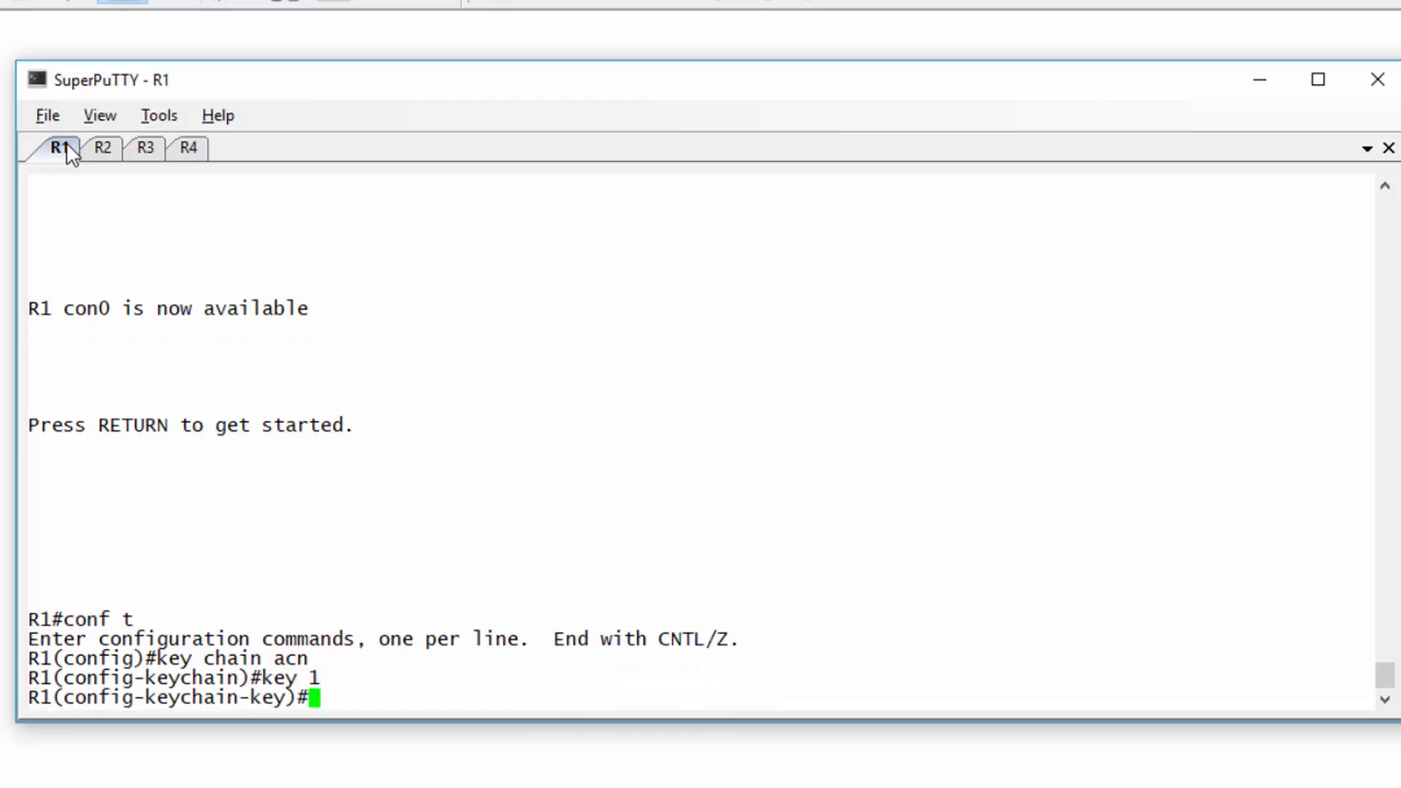
pyautogui.write('key0string')
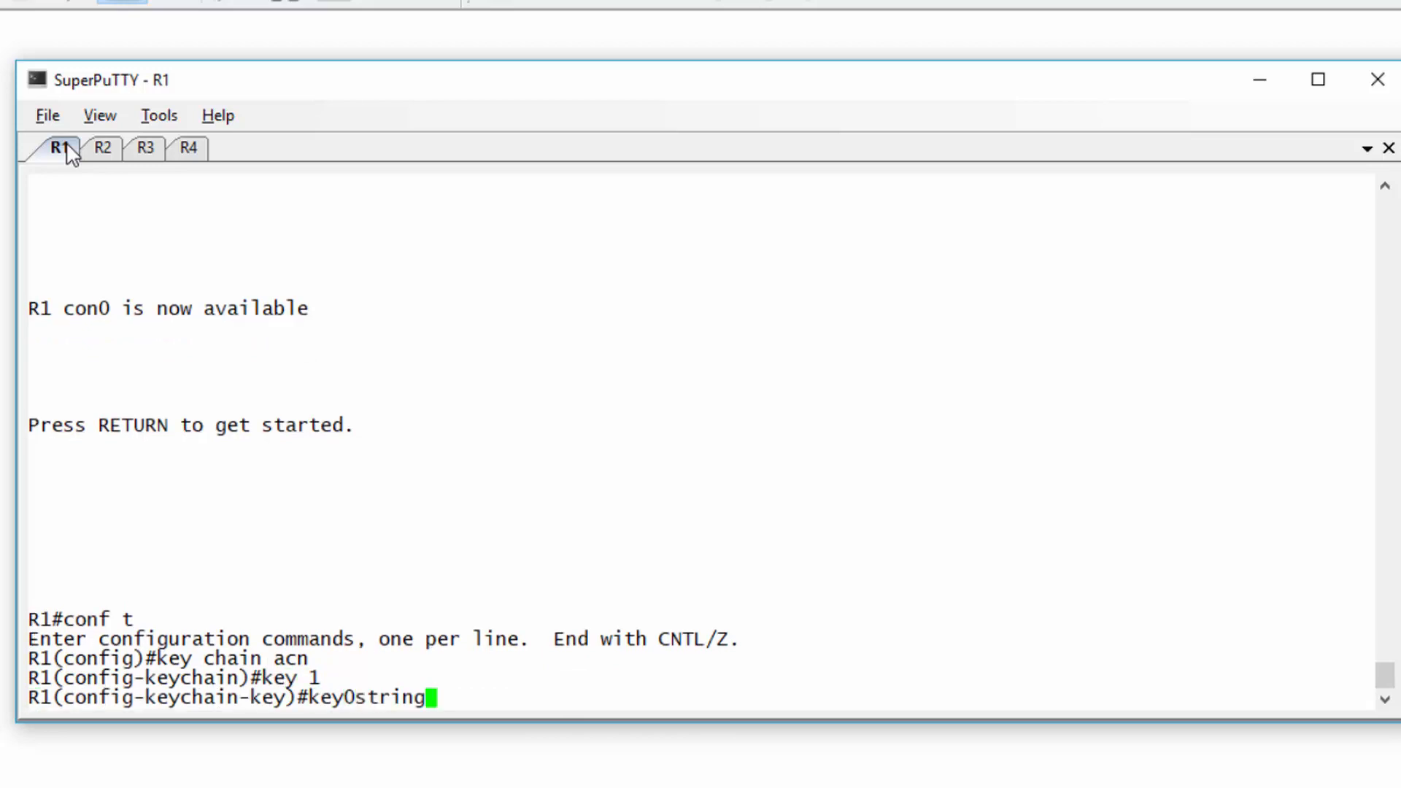
pyautogui.press('BackSpace')
pyautogui.press('BackSpace')
pyautogui.press('BackSpace')
pyautogui.press('BackSpace')
pyautogui.press('BackSpace')
pyautogui.press('BackSpace')
pyautogui.press('BackSpace')
pyautogui.write('-string rippracts')
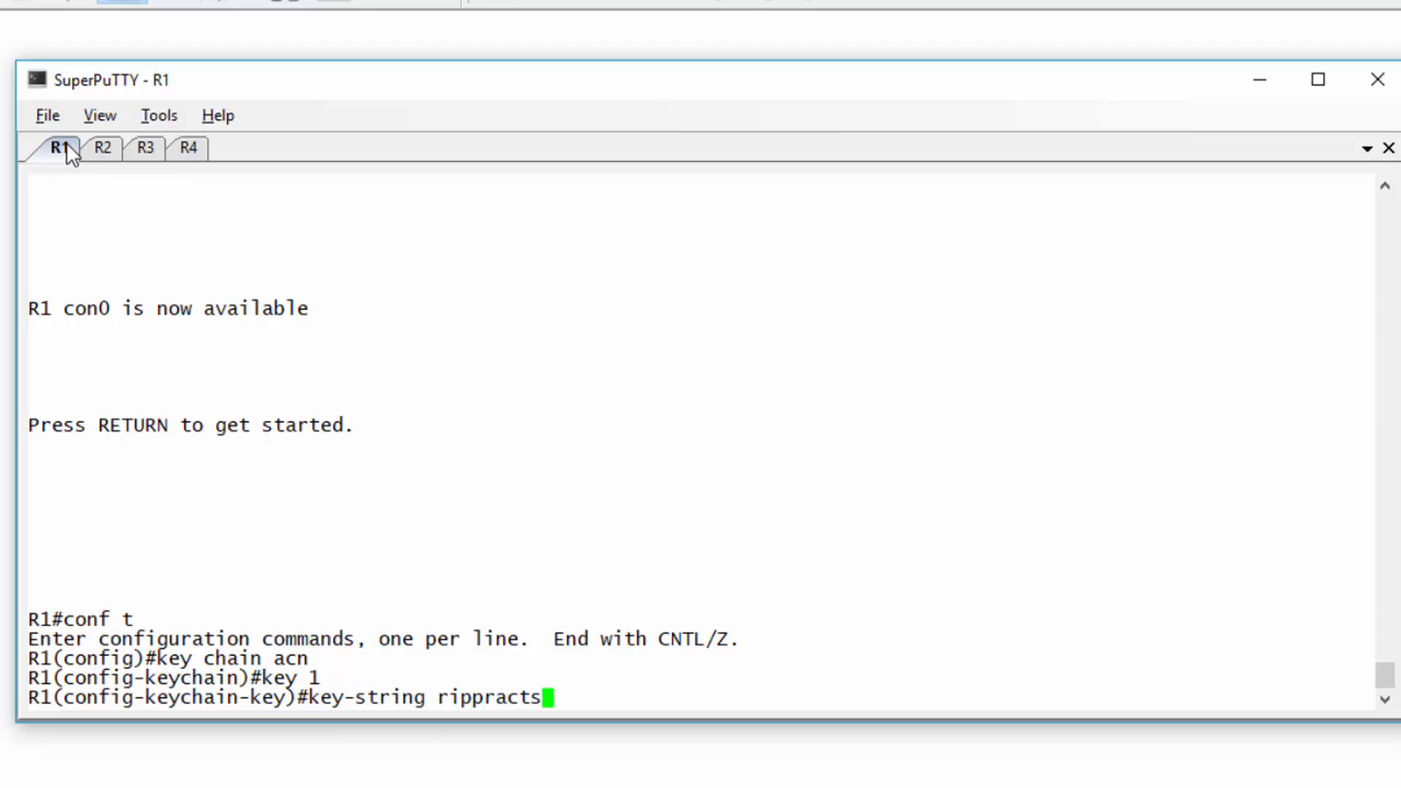
pyautogui.press('Return')
pyautogui.hotkey('ctrl', 'z')
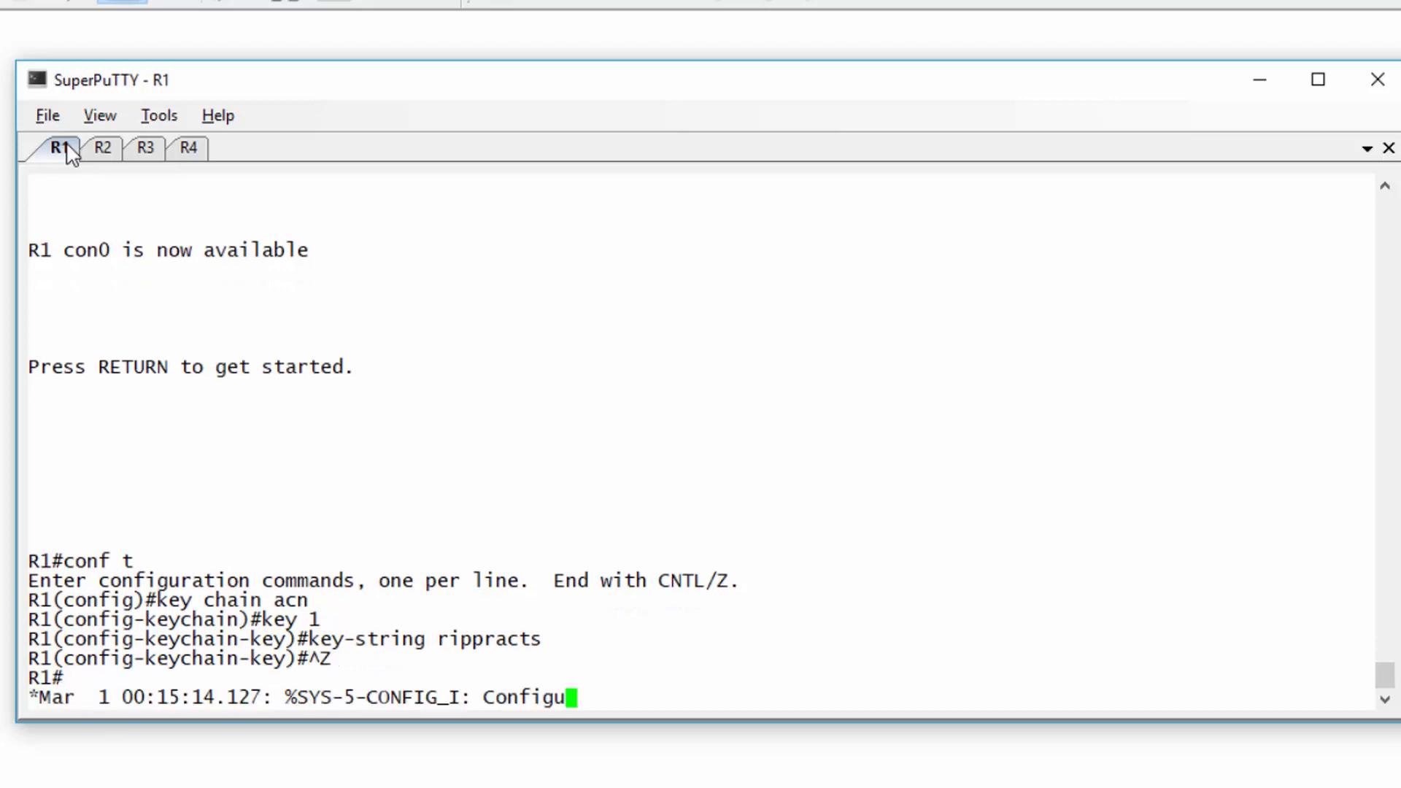
pyautogui.click(189, 149)
# - Reopen R4's session, run conf t, and add key chain acn, key 1 and the shared key string
pyautogui.write('exit')
pyautogui.press('Return')
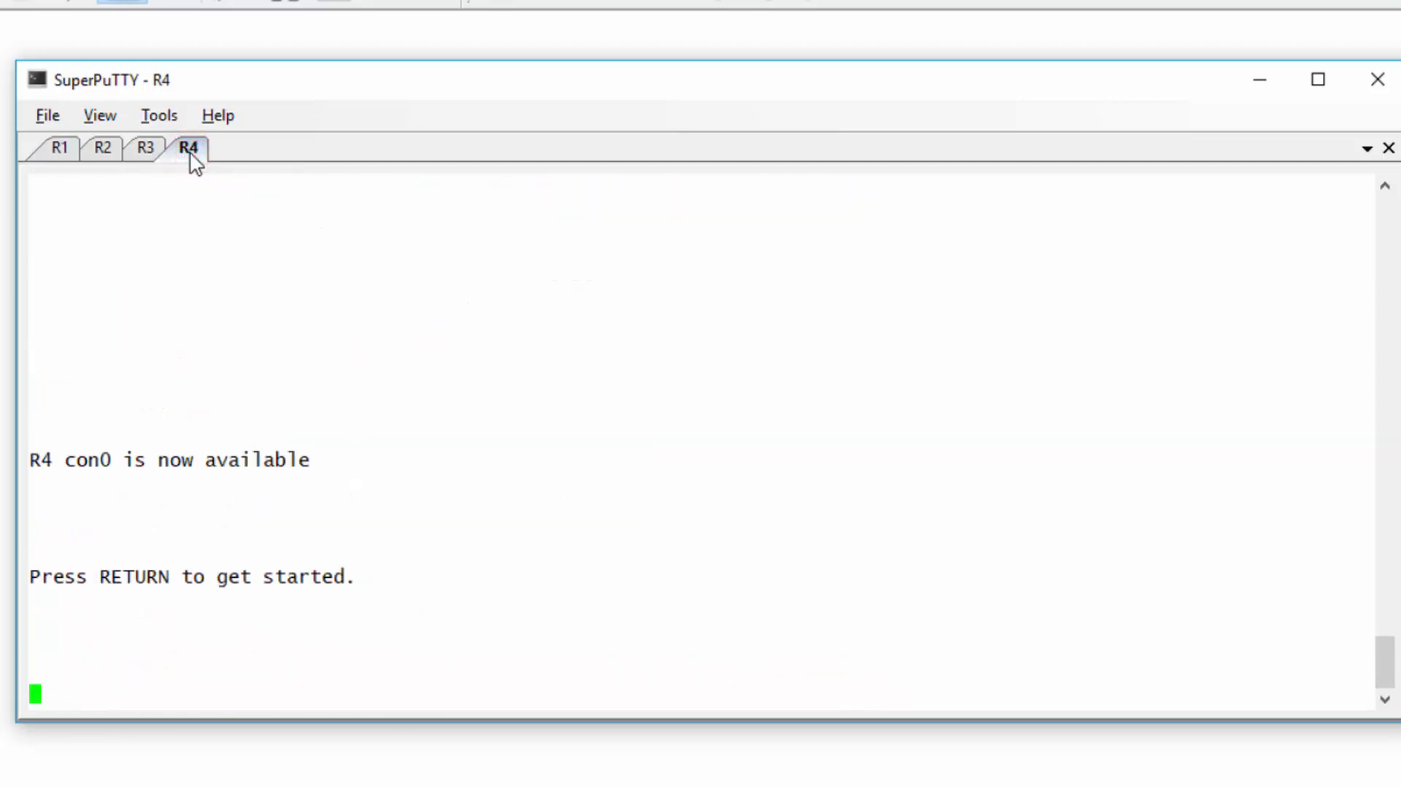
pyautogui.press('Return')
pyautogui.write('conf t')
pyautogui.press('Return')
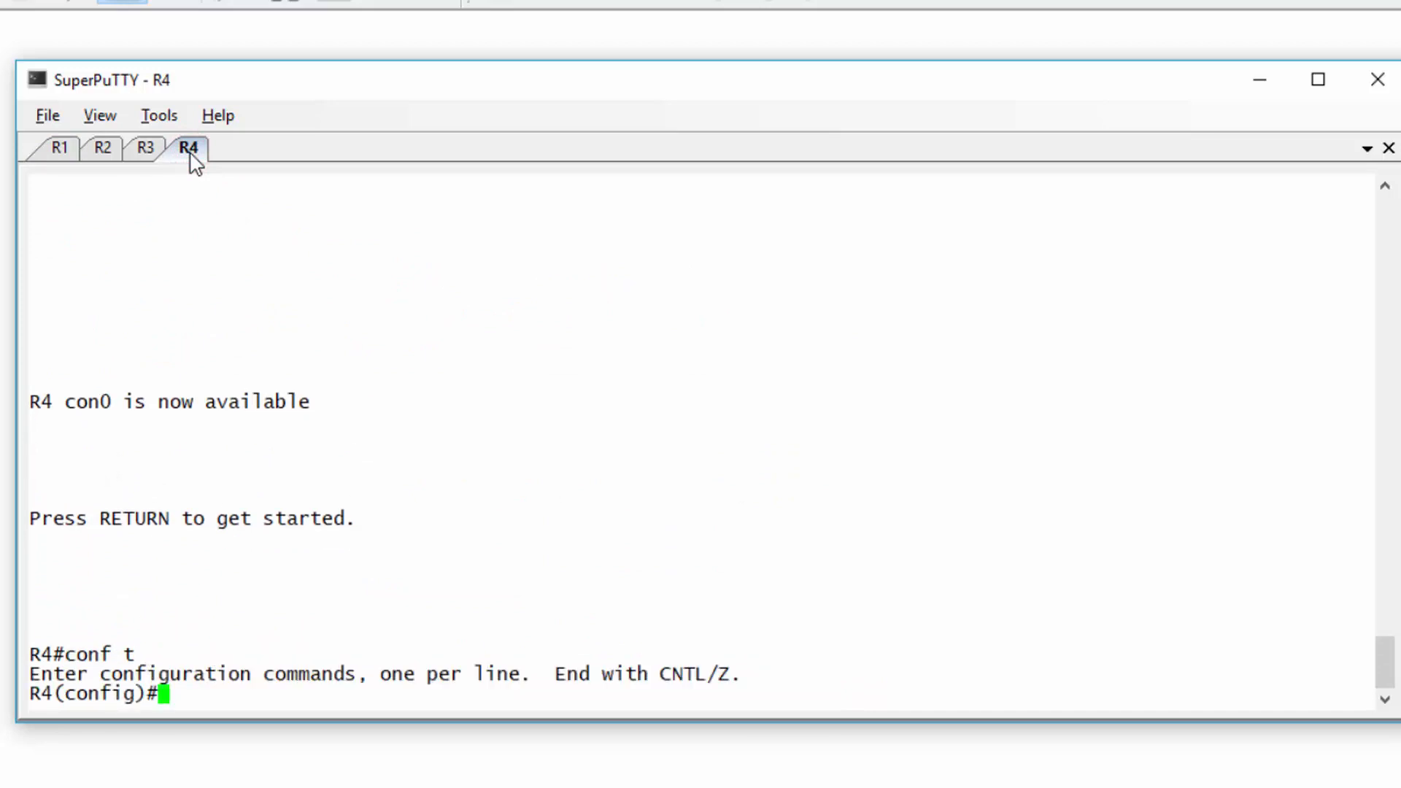
pyautogui.write('key chain acn')
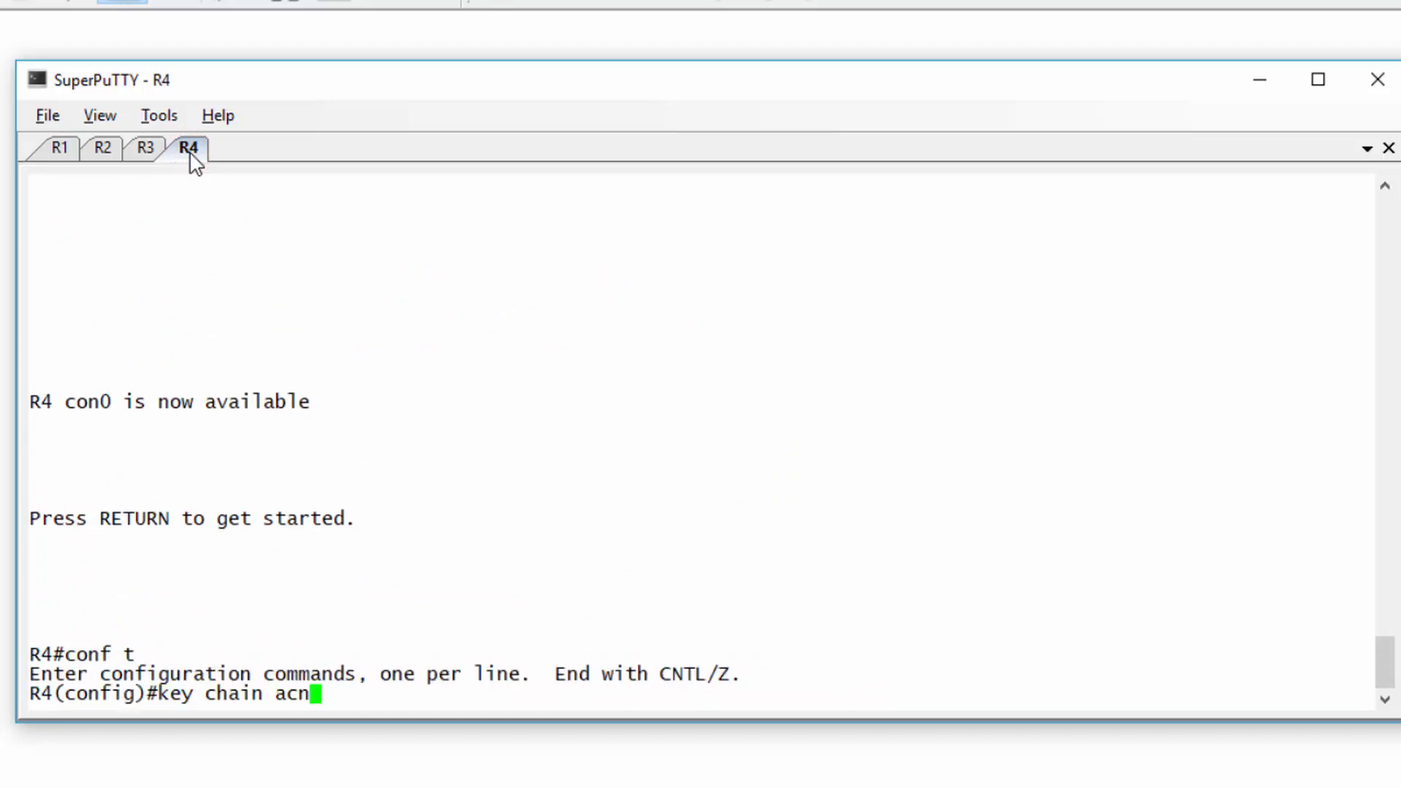
pyautogui.press('Return')
pyautogui.write('key 1')
pyautogui.press('Return')
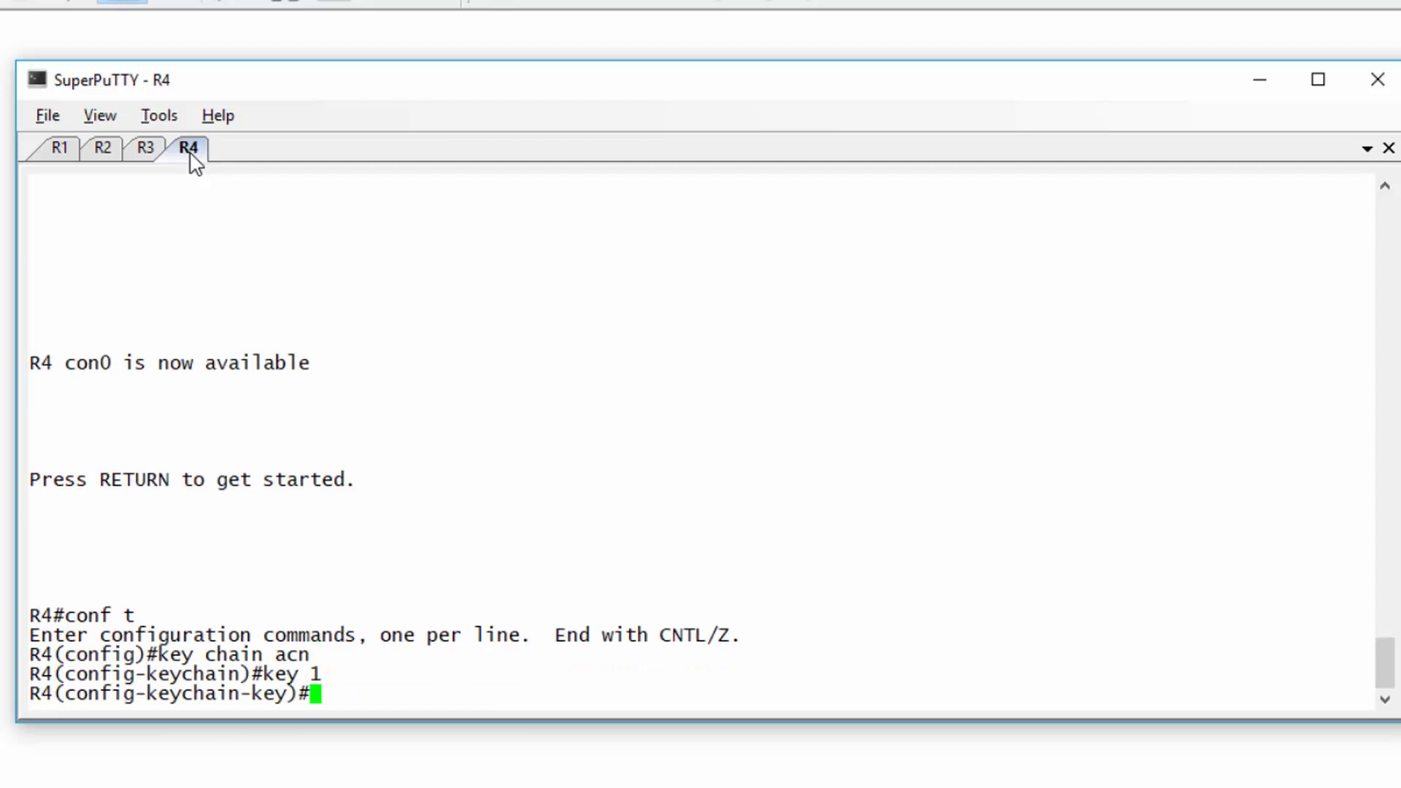
pyautogui.write('key-string ripp')
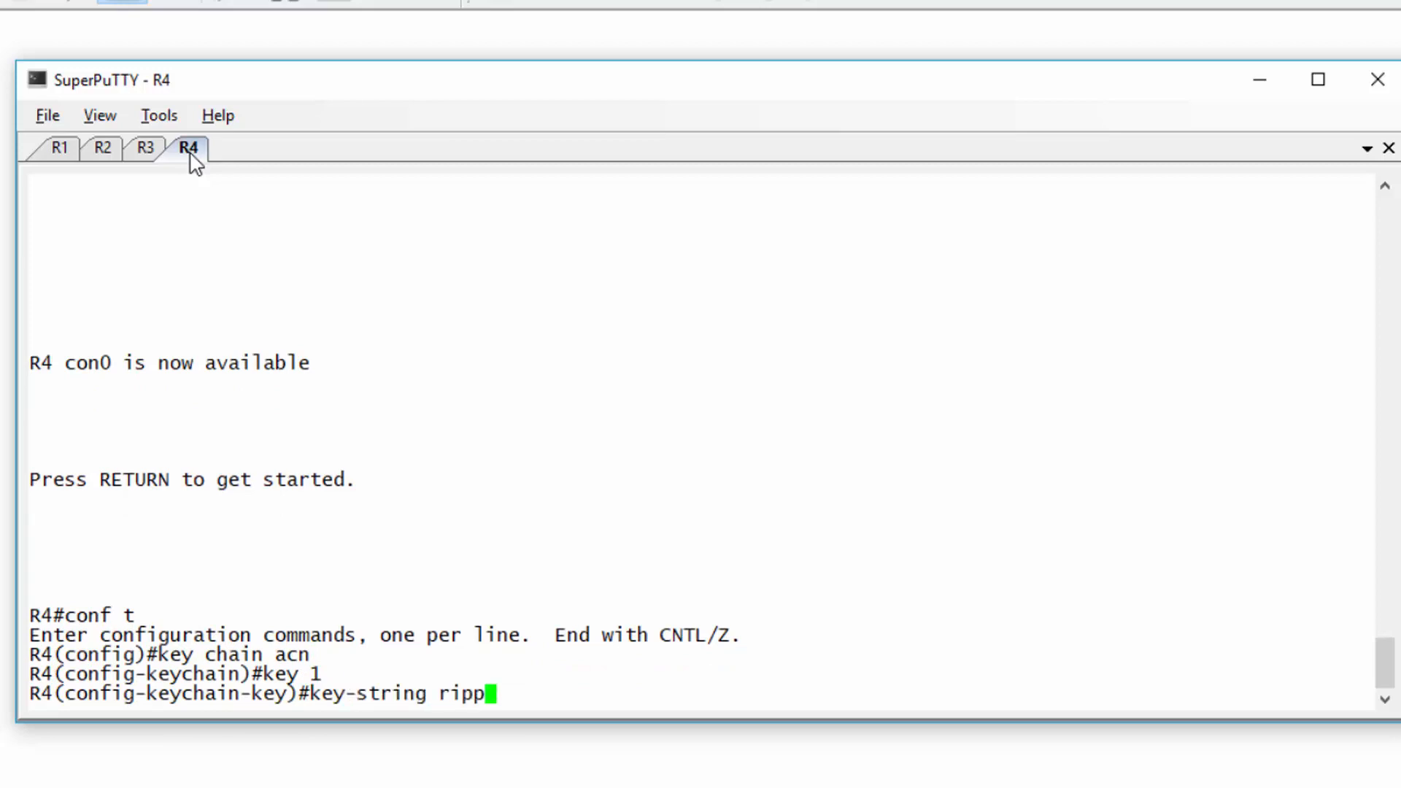
pyautogui.write('racts')
pyautogui.press('Return')
pyautogui.hotkey('ctrl', 'z')
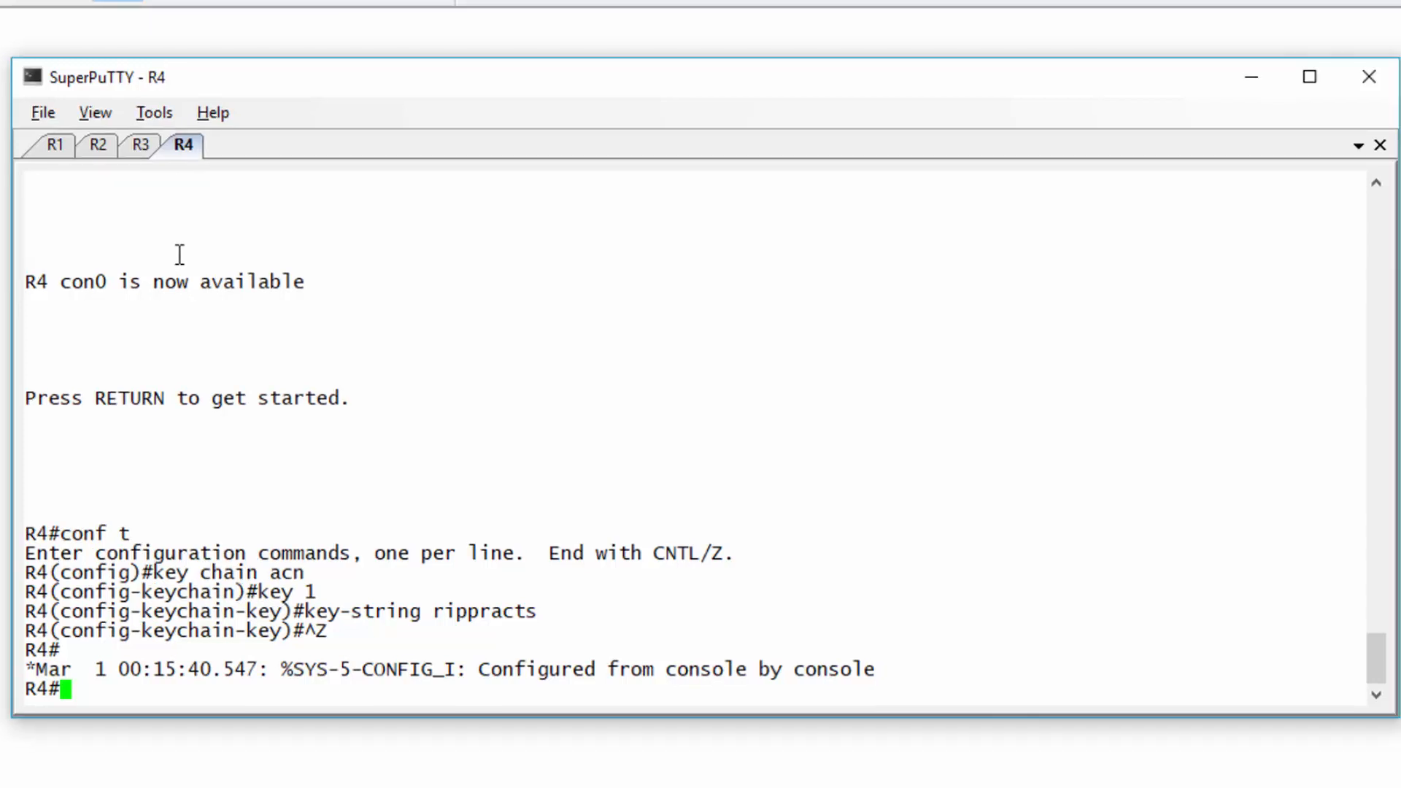
# - Reopen R2's session, enter conf t, and create key chain acn1
pyautogui.click(98, 146)
pyautogui.write('exit')
pyautogui.press('Return')
pyautogui.press('Return')
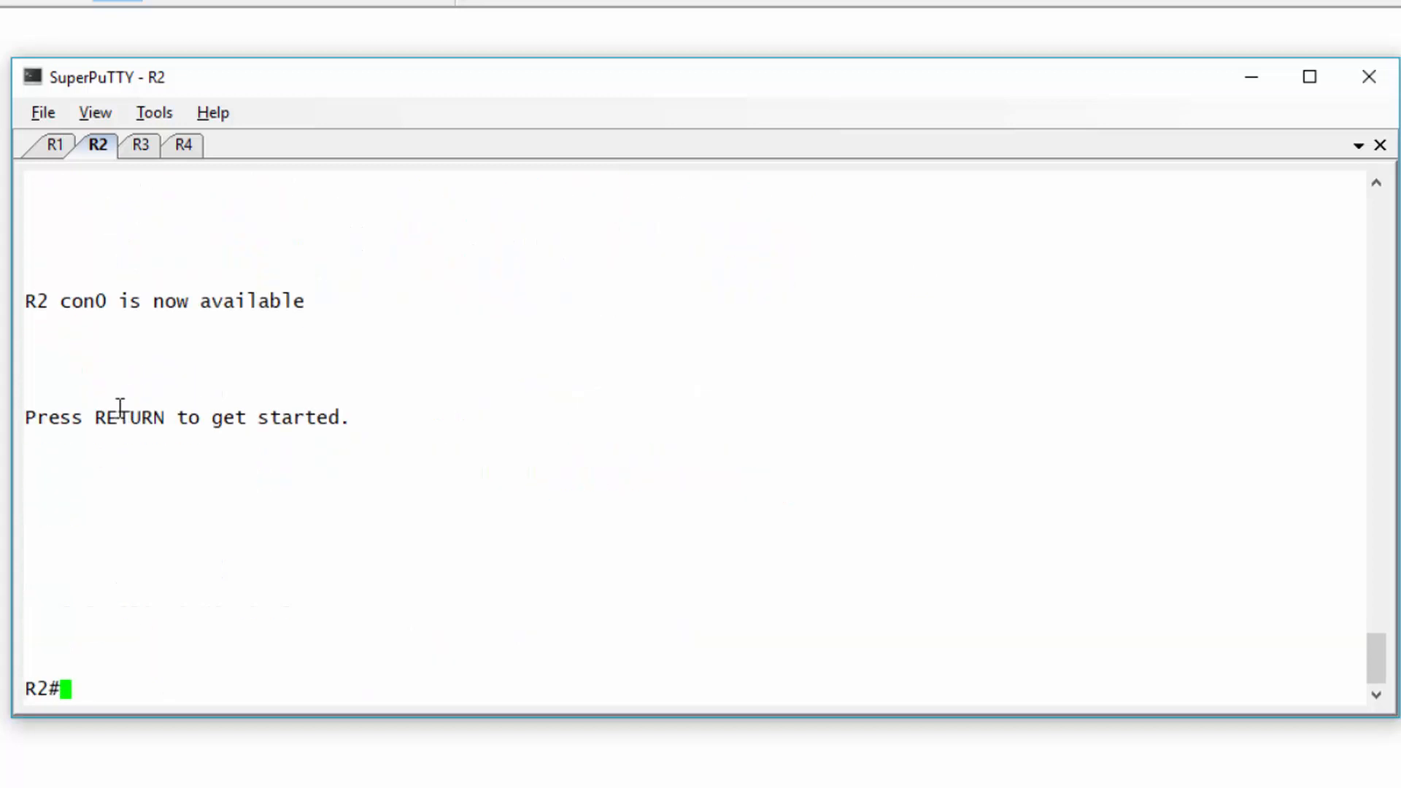
pyautogui.write('conf t')
pyautogui.press('Return')
pyautogui.write('key chauin')
pyautogui.press('BackSpace')
pyautogui.press('BackSpace')
pyautogui.press('BackSpace')
pyautogui.press('BackSpace')
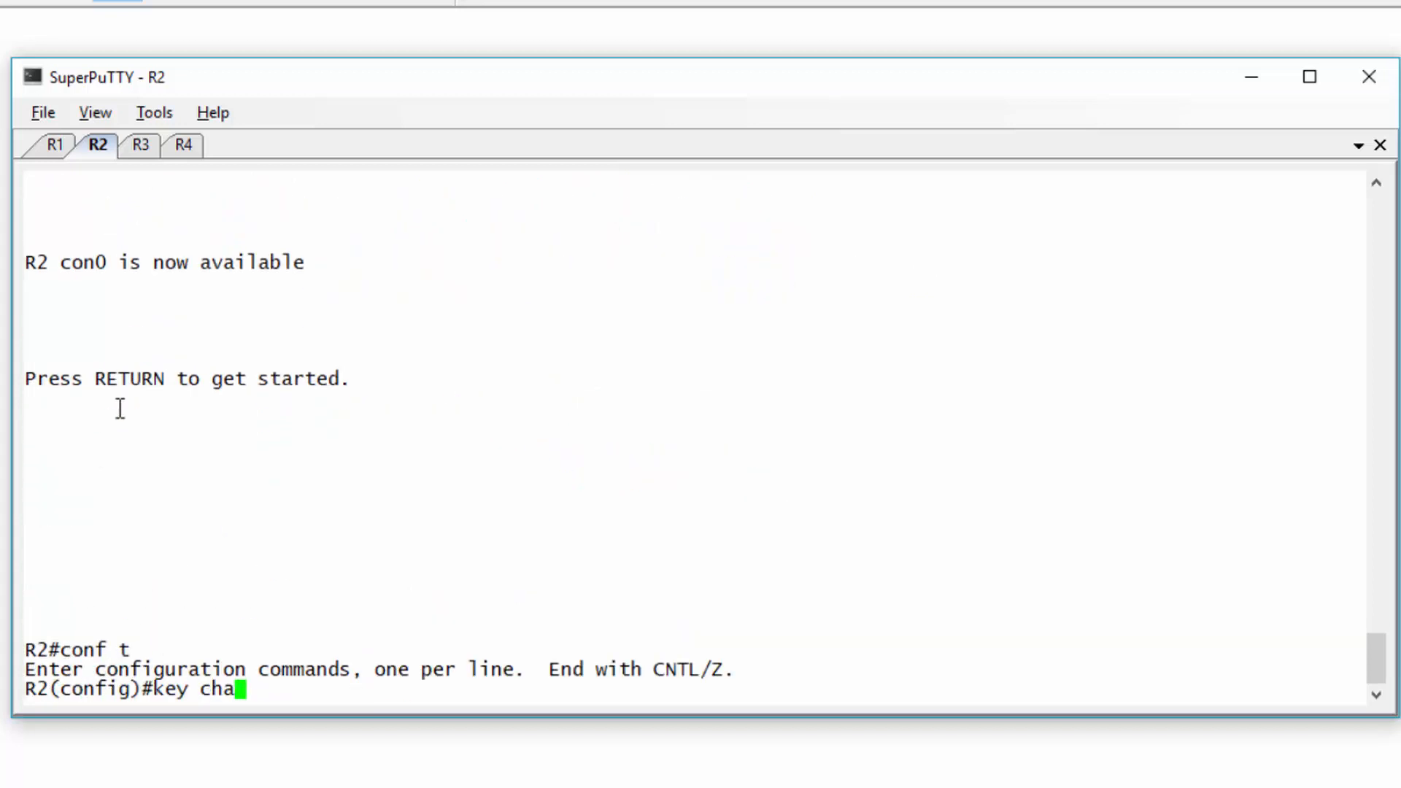
pyautogui.write('in acn1')
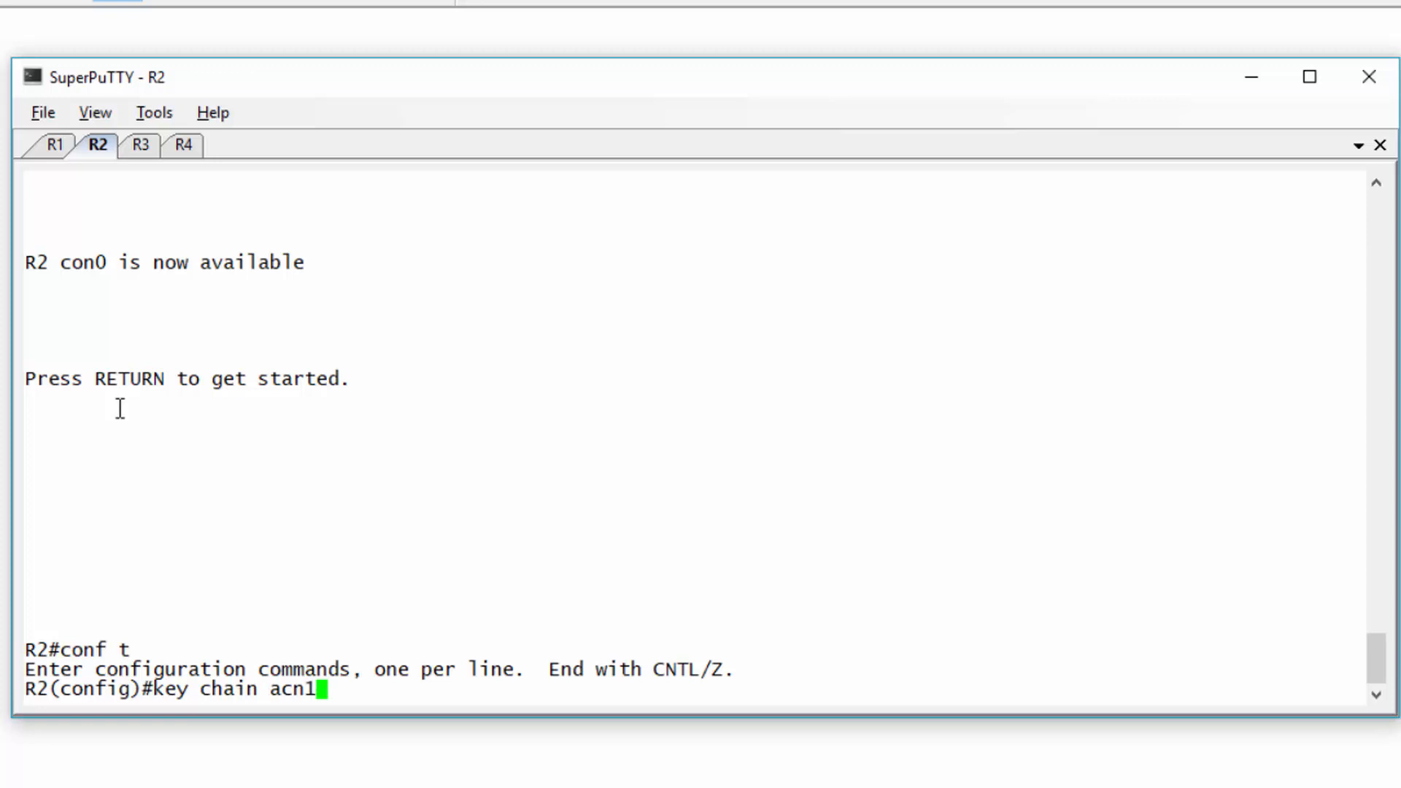
pyautogui.press('Return')
# - Add key 1 with its authentication key string to R2's chain and exit configuration
pyautogui.write('key 1')
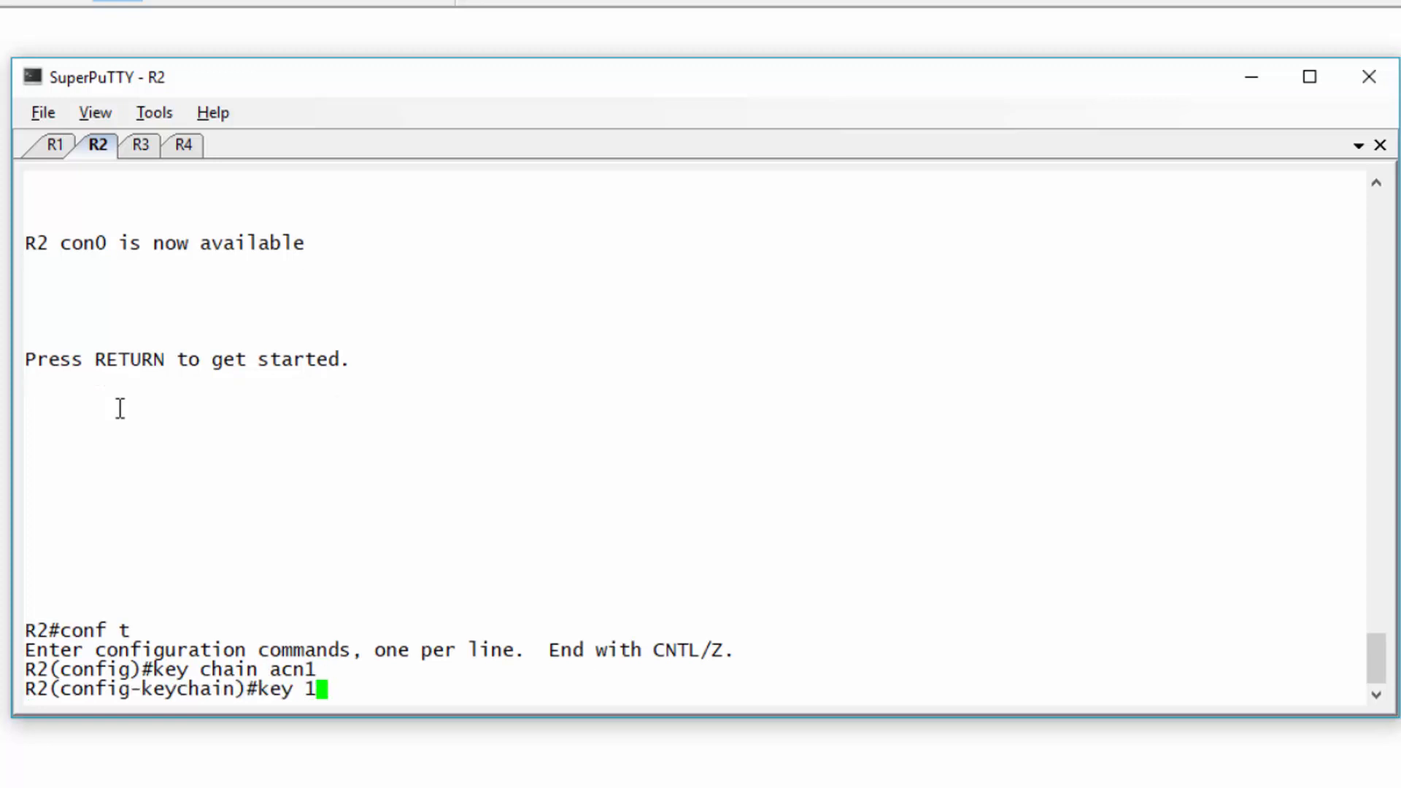
pyautogui.press('Return')
pyautogui.write('key--str')
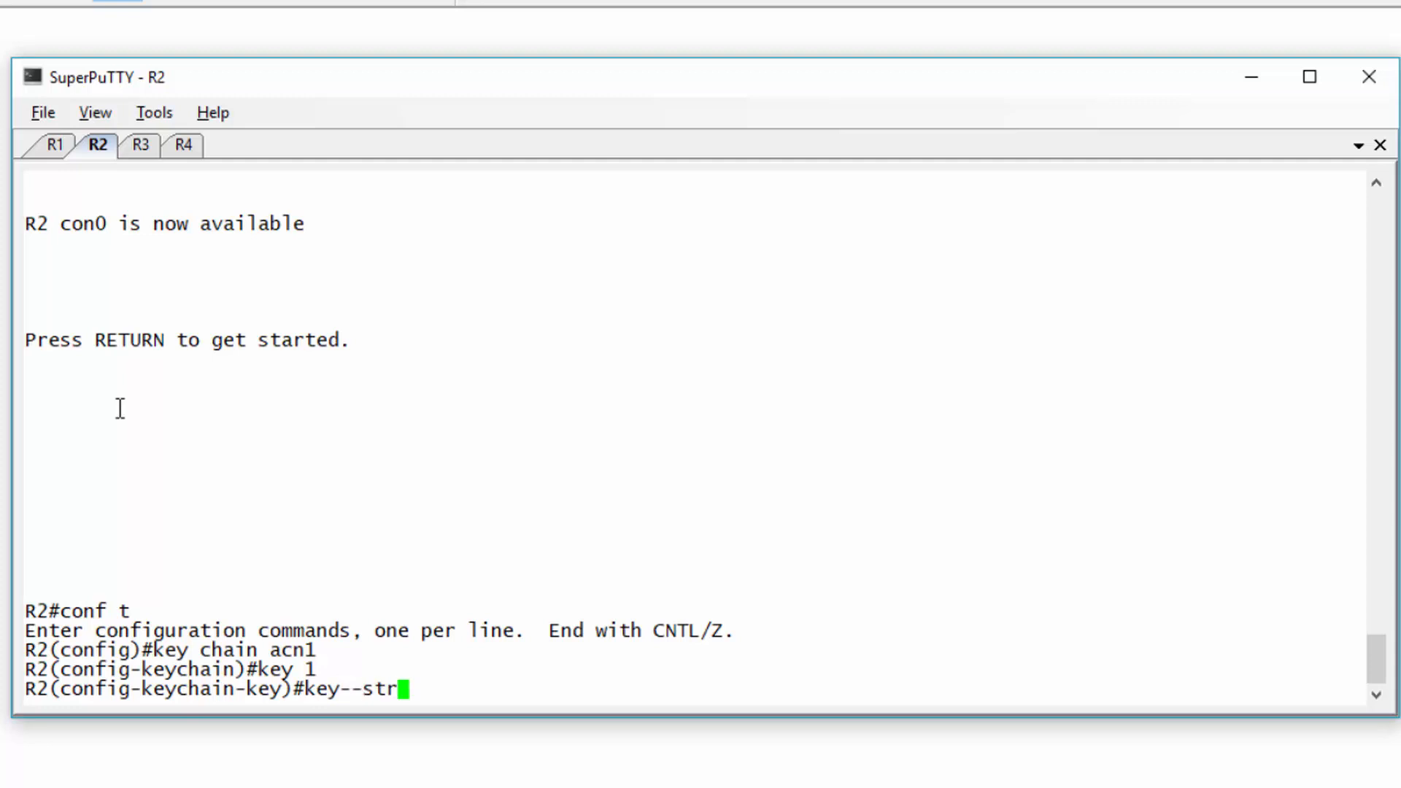
pyautogui.press('BackSpace')
pyautogui.press('BackSpace')
pyautogui.press('BackSpace')
pyautogui.press('BackSpace')
pyautogui.write('string rippracts1')
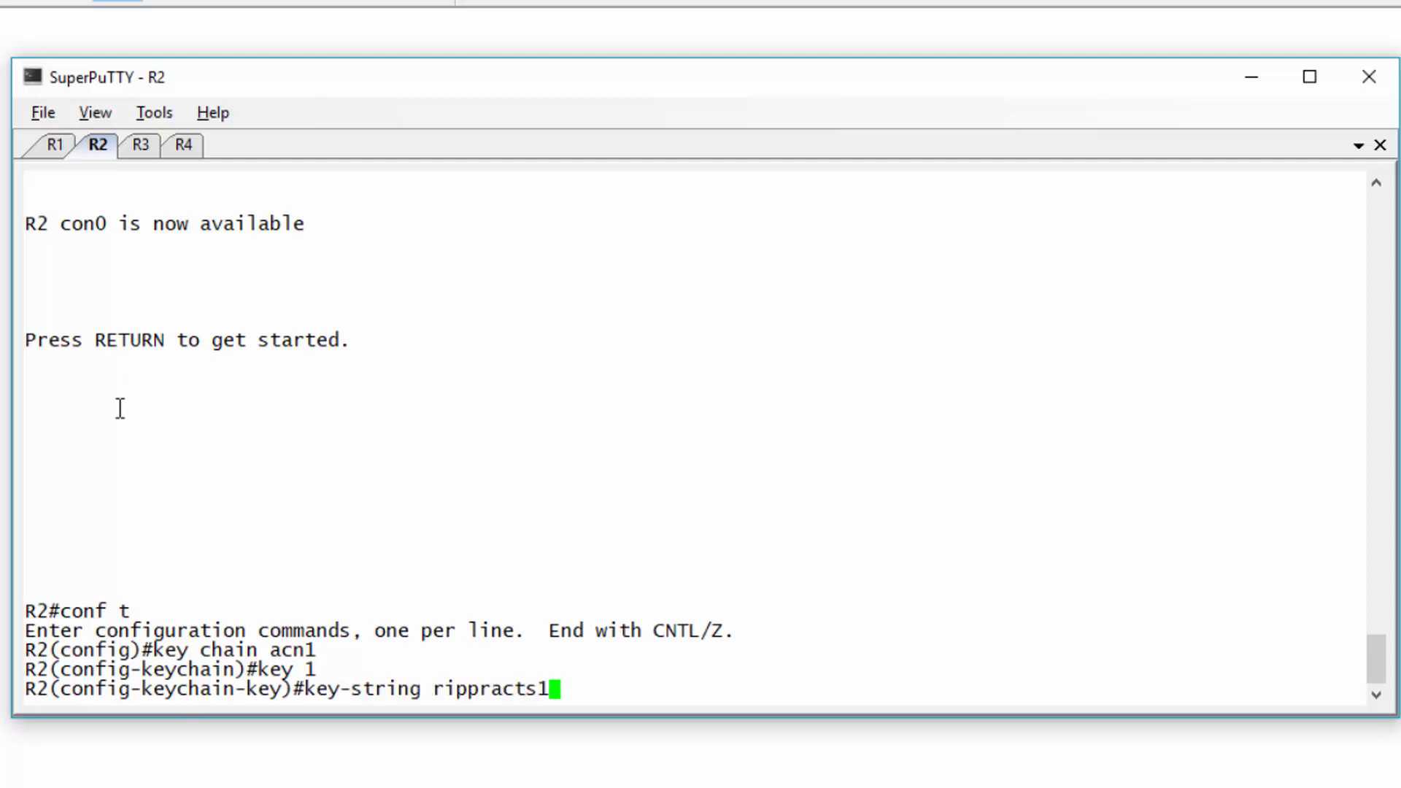
pyautogui.press('Return')
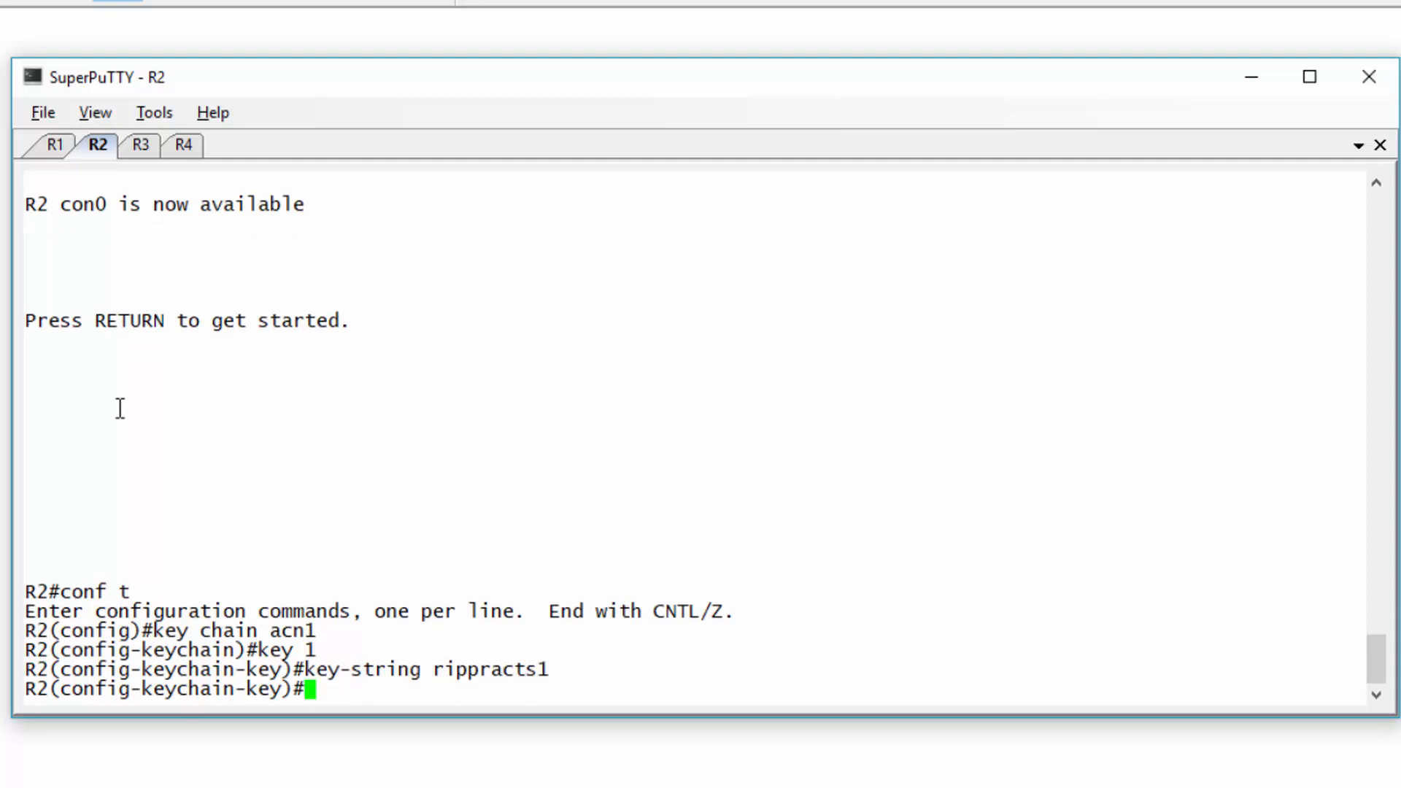
pyautogui.hotkey('ctrl', 'z')
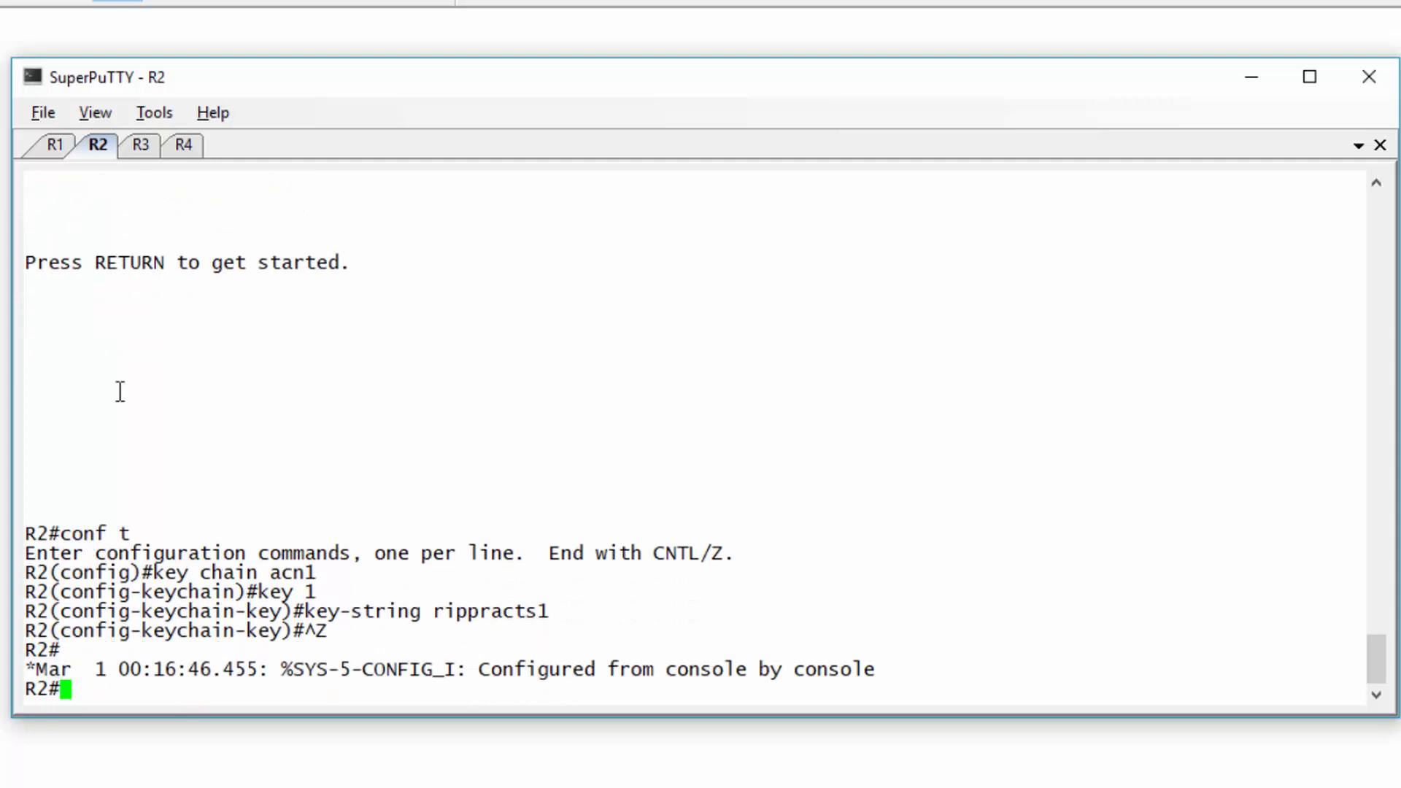
# - On R3, create key chain acn1 with key 1 and the matching key string, then exit
pyautogui.click(138, 146)
pyautogui.write('exit')
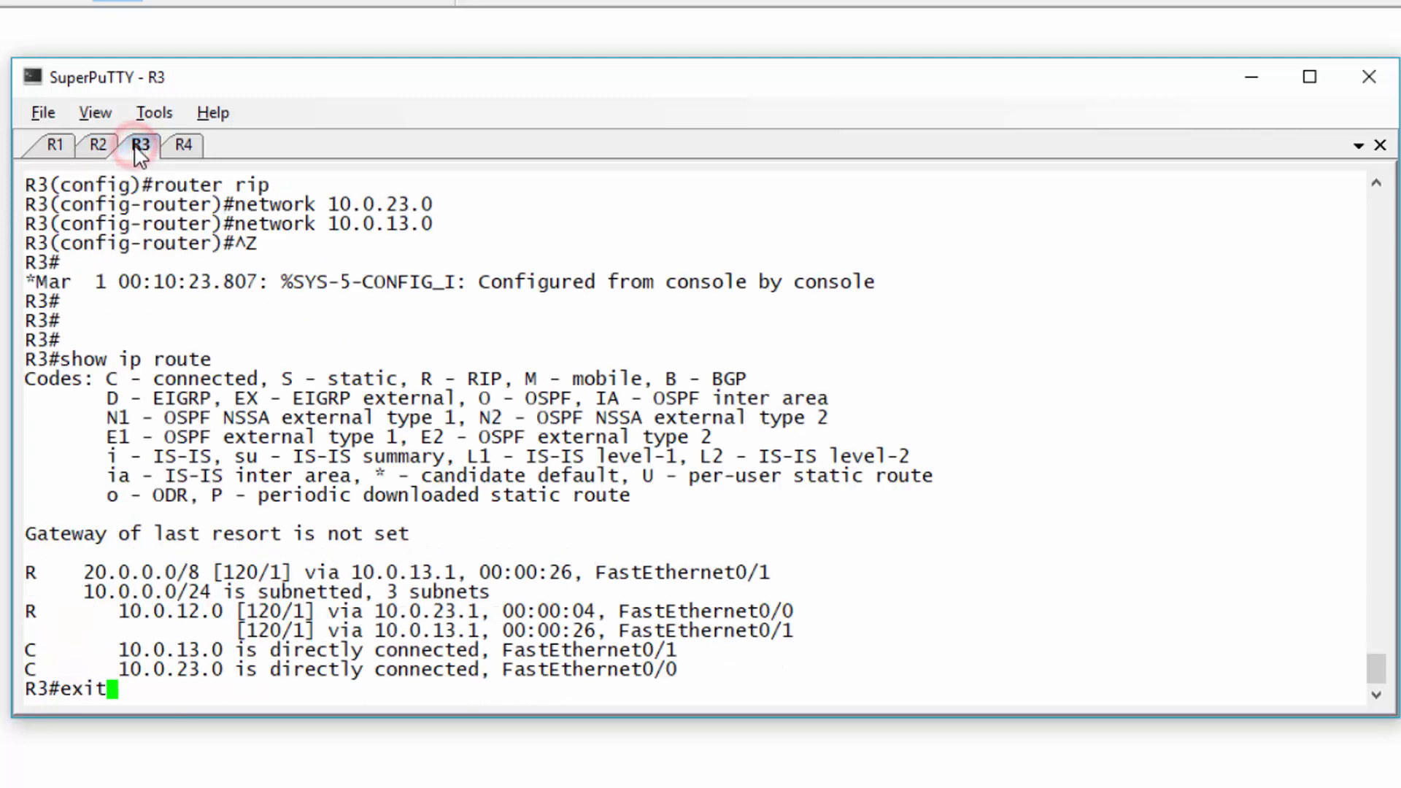
pyautogui.press('Return')
pyautogui.press('Return')
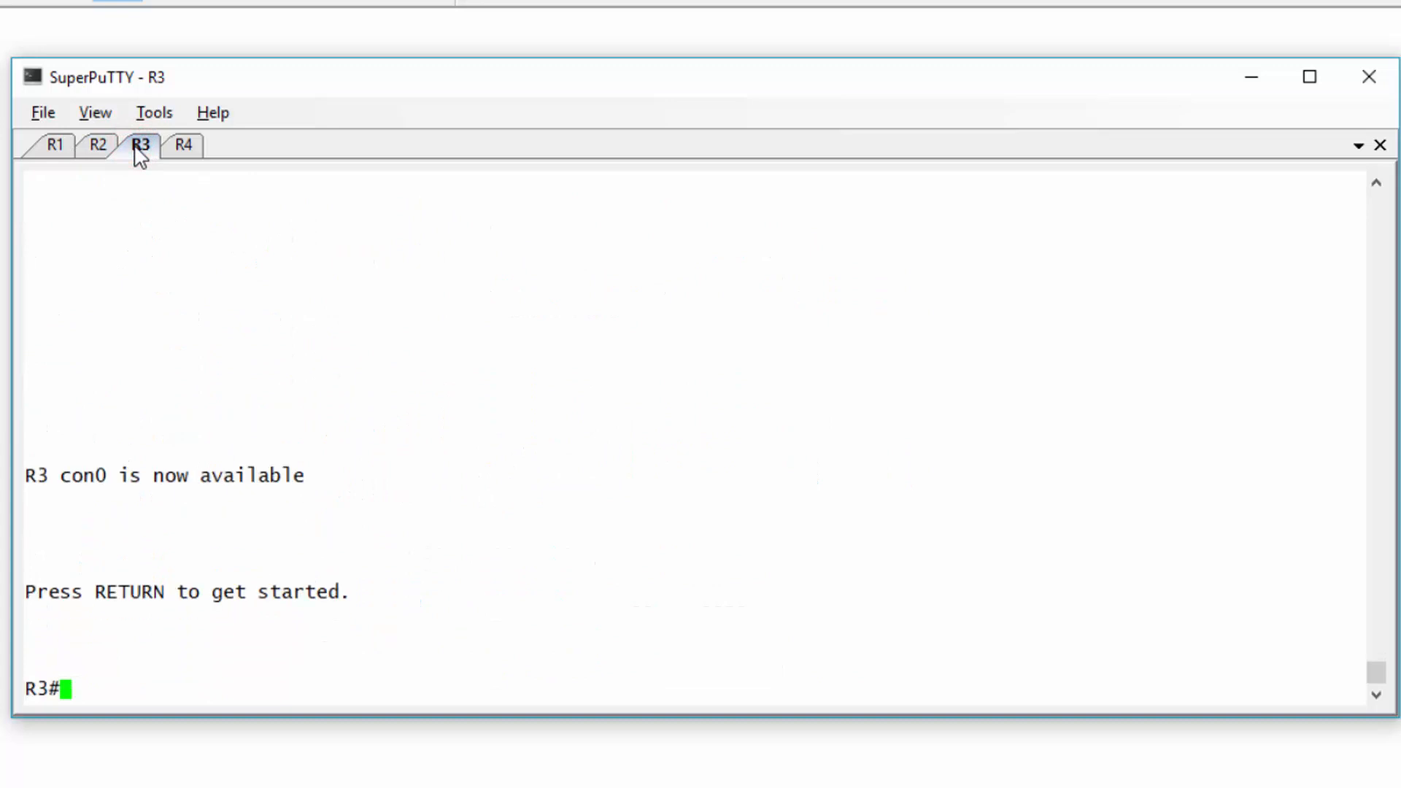
pyautogui.write('conf t')
pyautogui.press('Return')
pyautogui.write('ke')
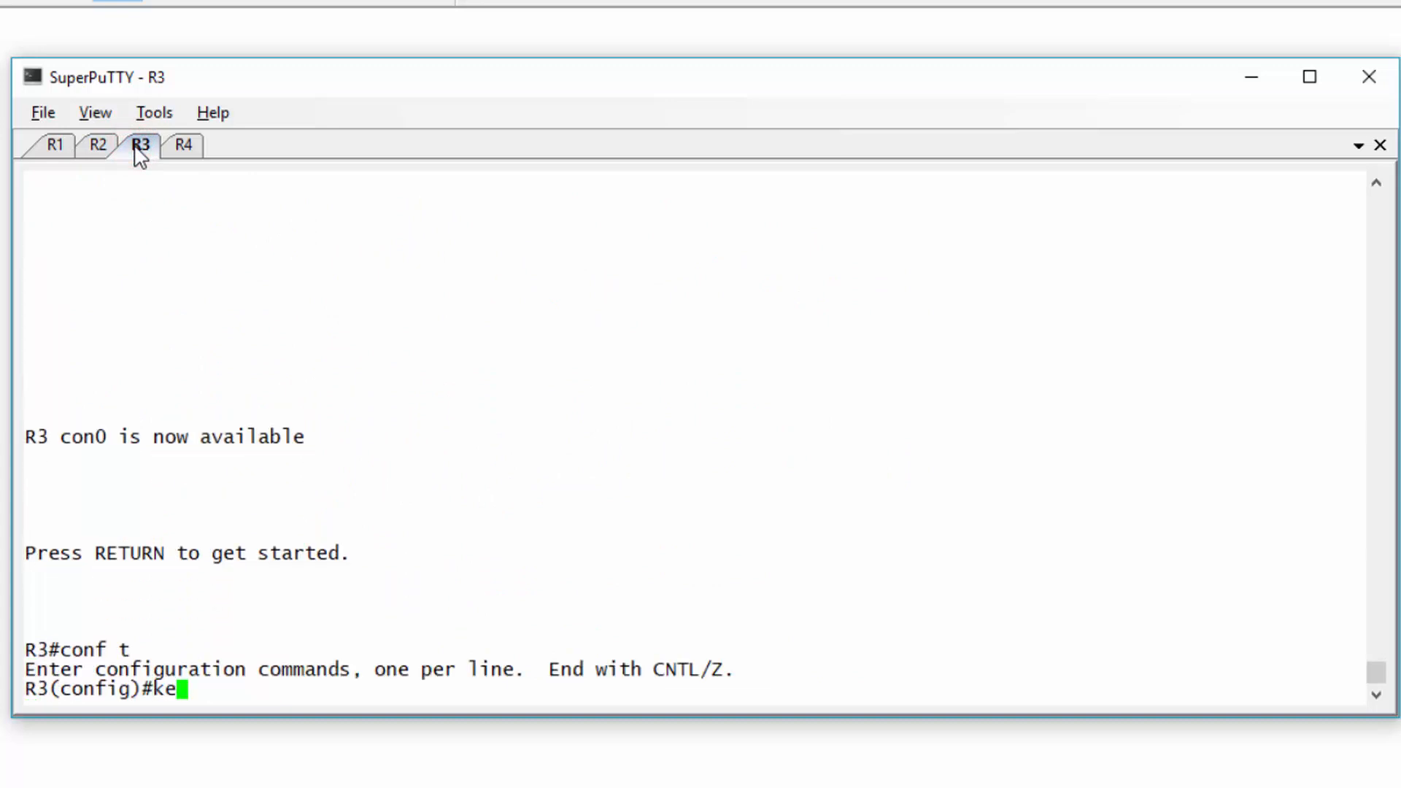
pyautogui.write('y chain acn1')
pyautogui.press('Return')
pyautogui.write('key 1')
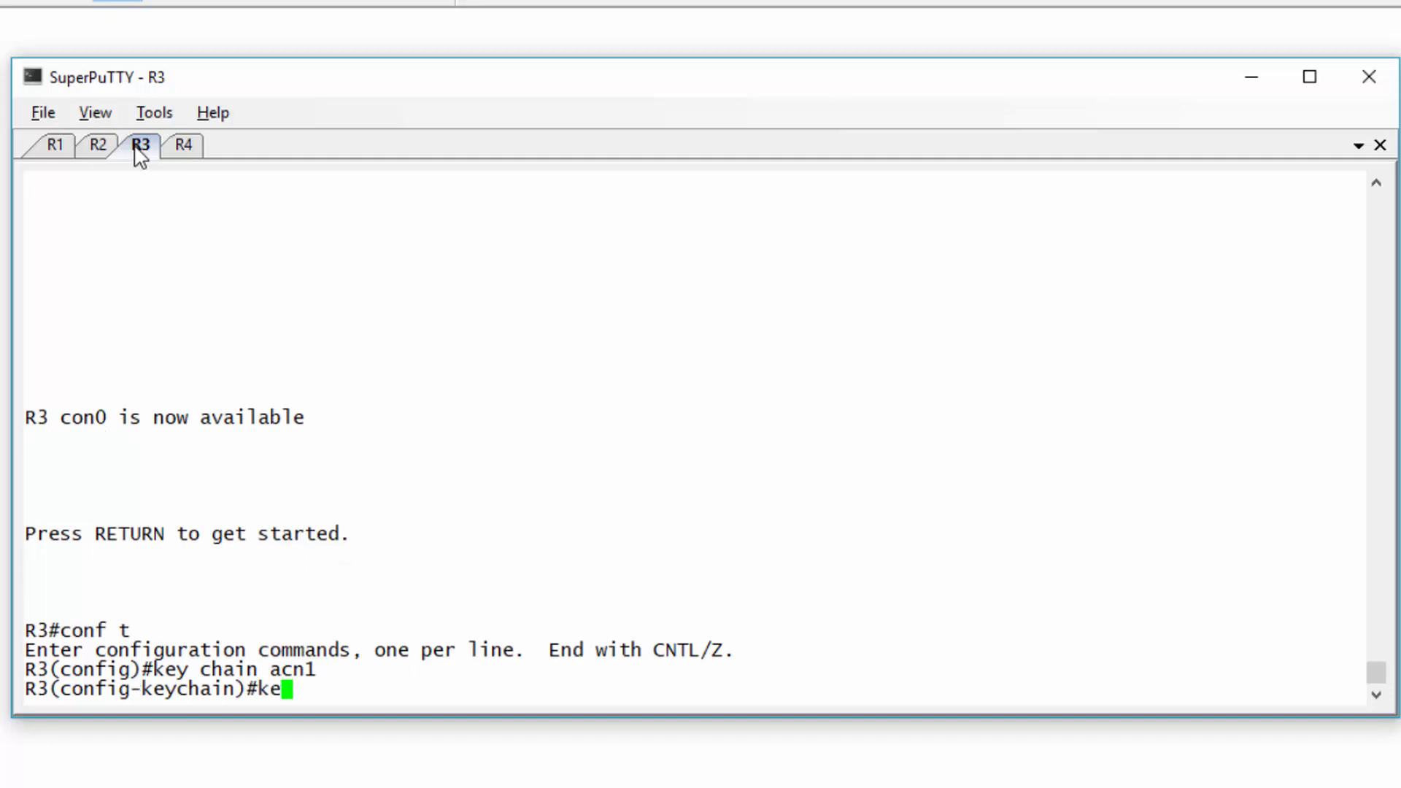
pyautogui.press('Return')
pyautogui.write('keychain-key)#key-')
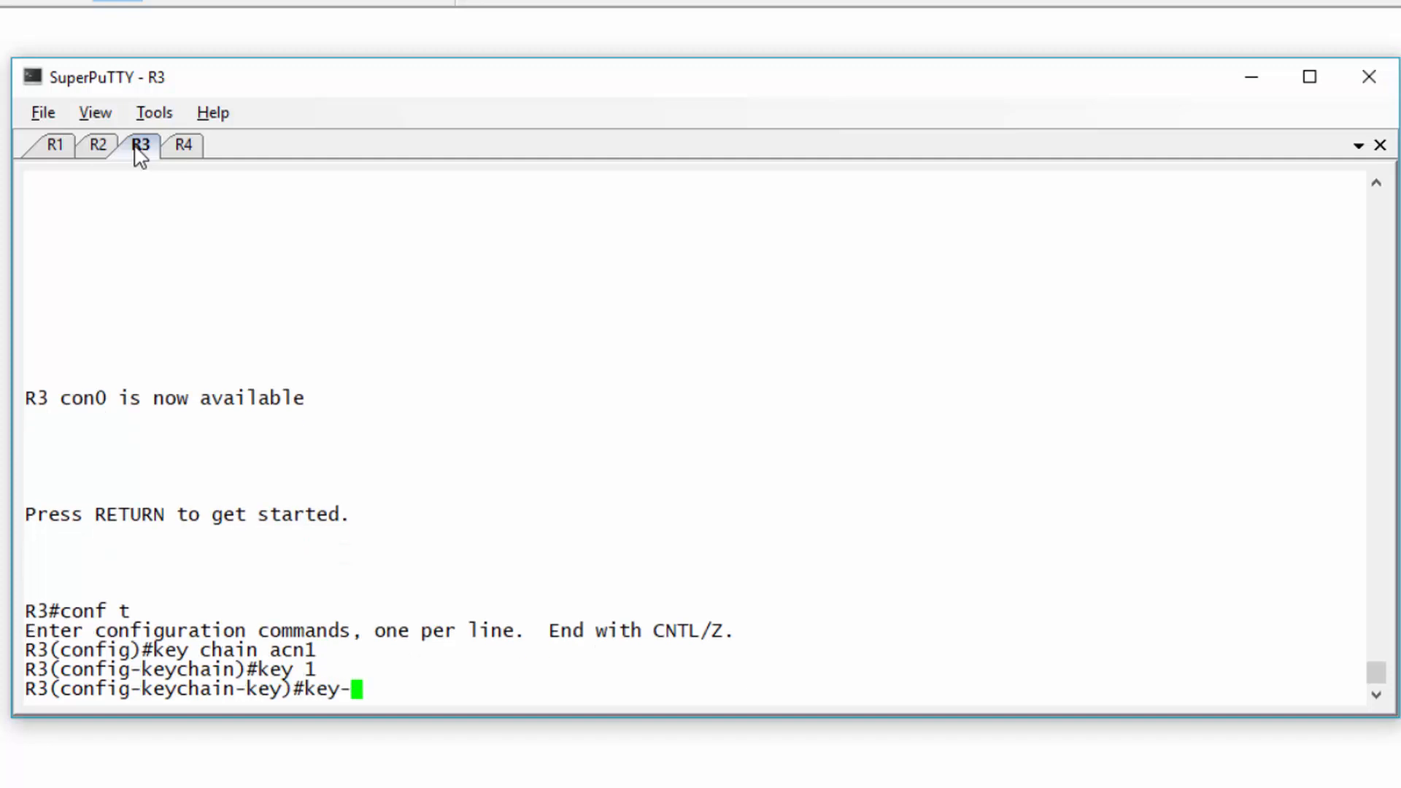
pyautogui.write('string rip')
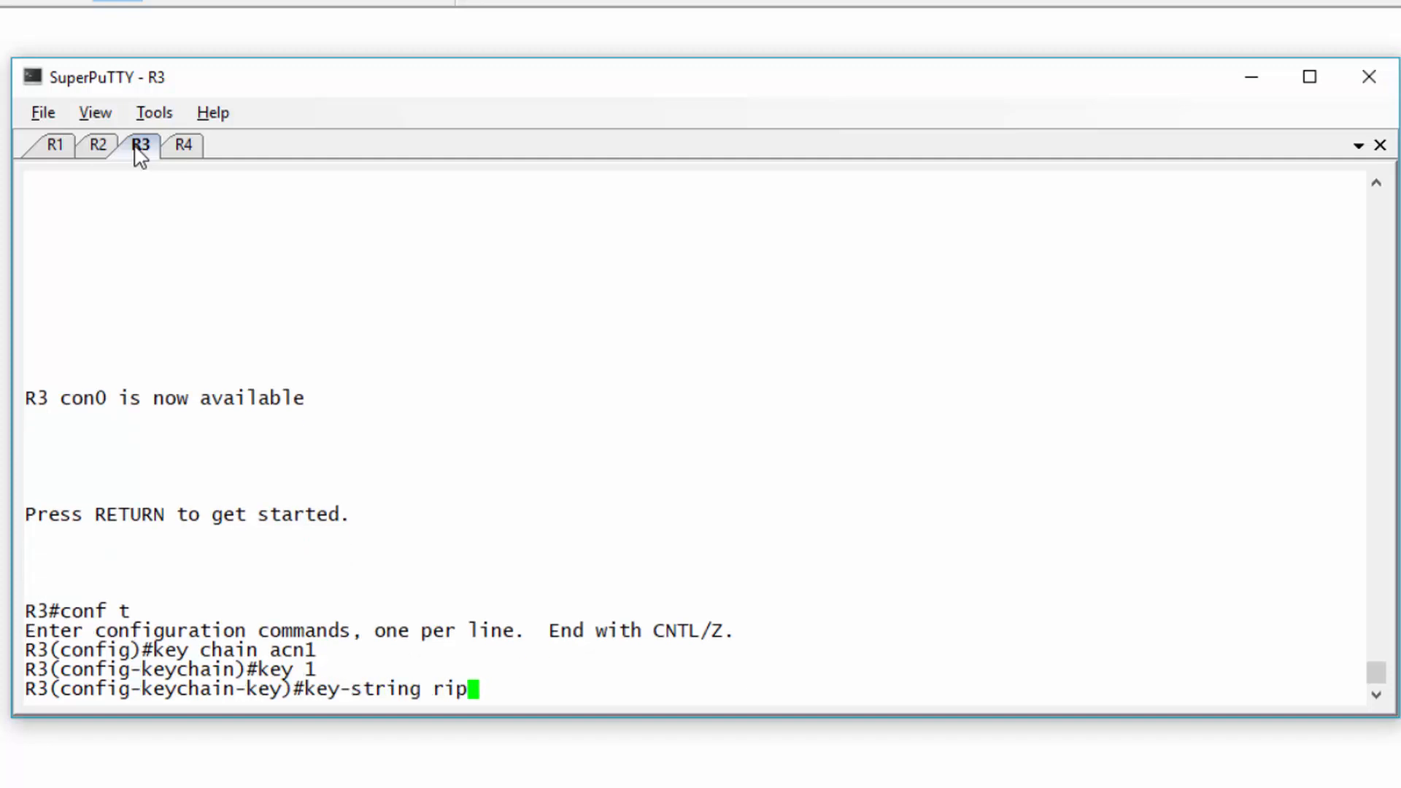
pyautogui.write('practs1')
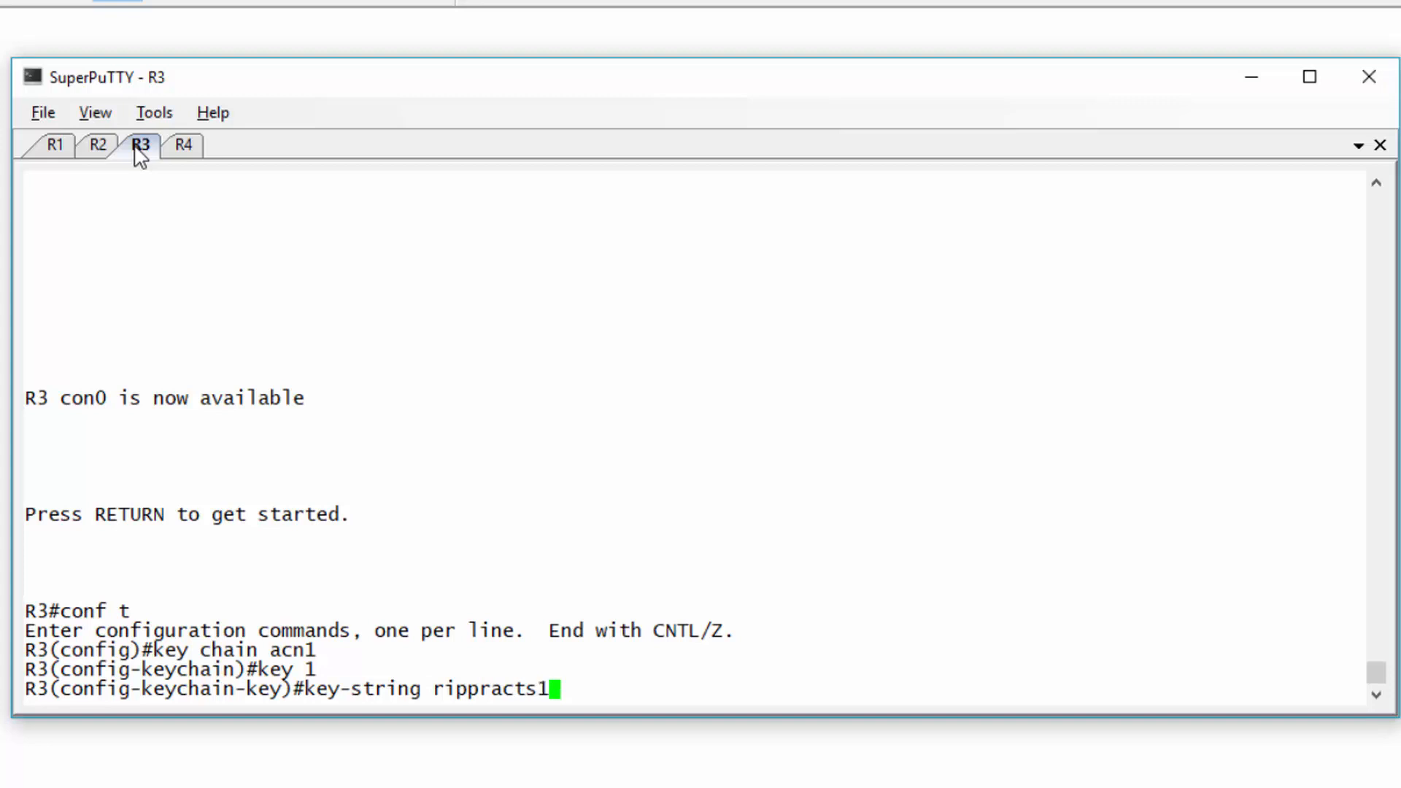
pyautogui.press('Return')
pyautogui.hotkey('ctrl', 'z')
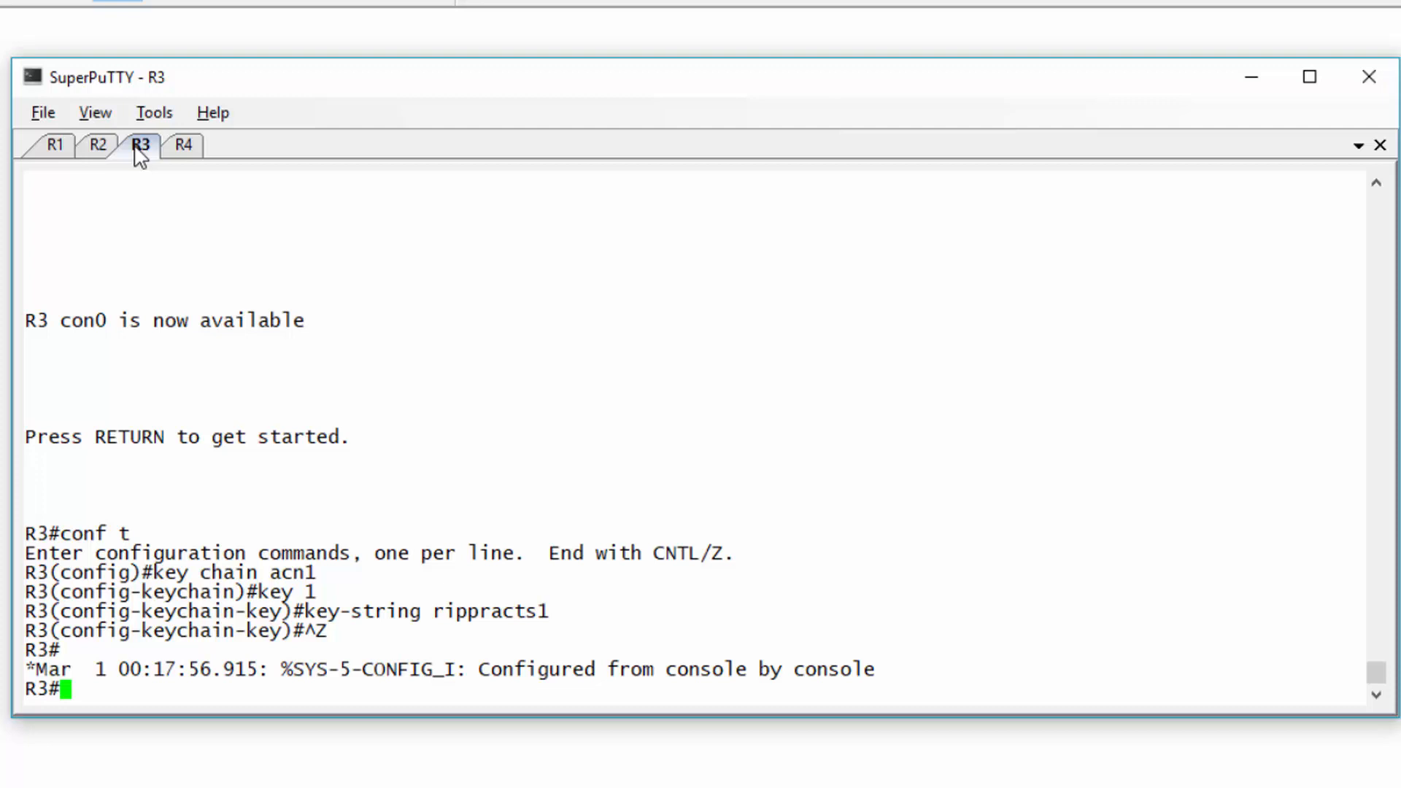
# - On R1, apply RIP authentication key chain acn with md5 mode to interface s0/0
pyautogui.click(55, 154)
pyautogui.press('Return')
pyautogui.press('Return')
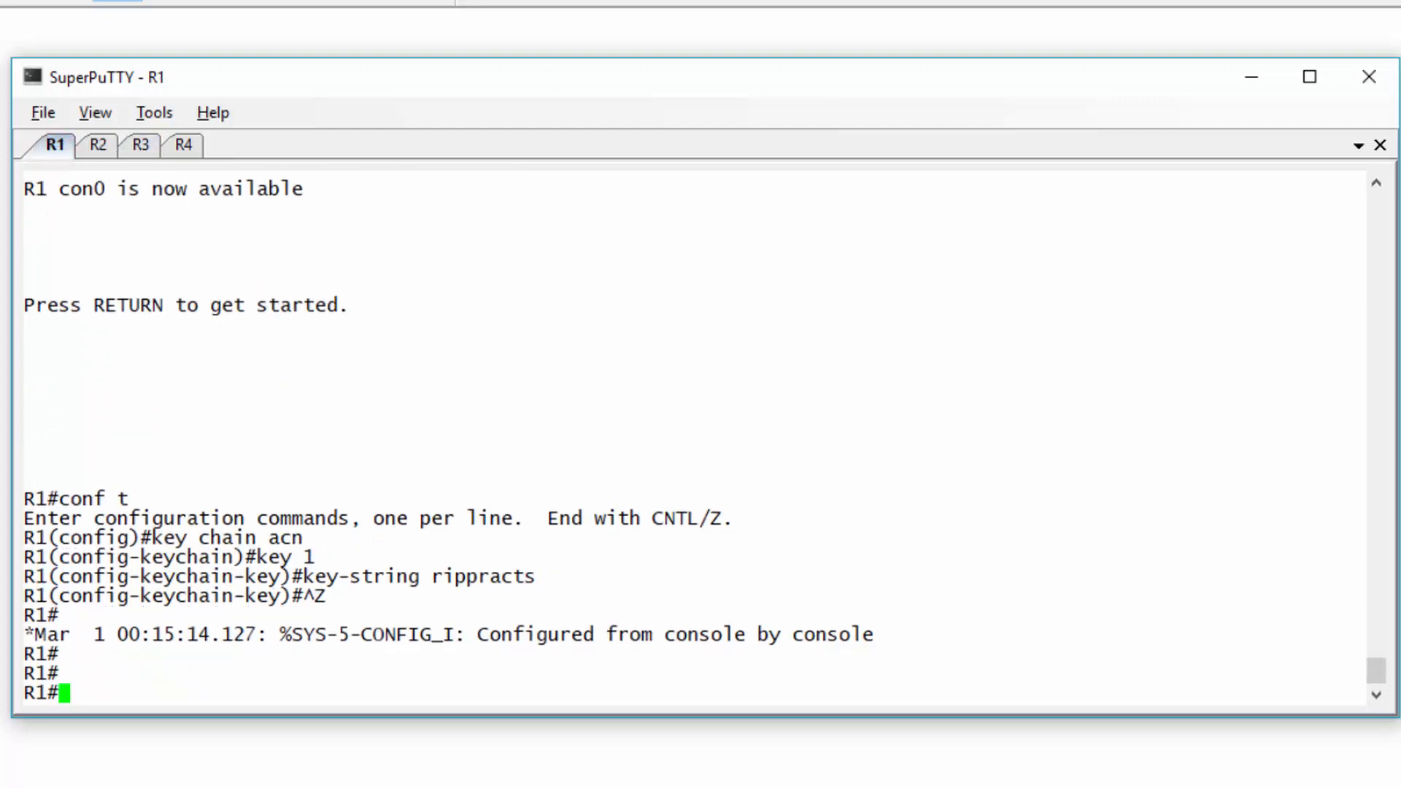
pyautogui.write('conf t')
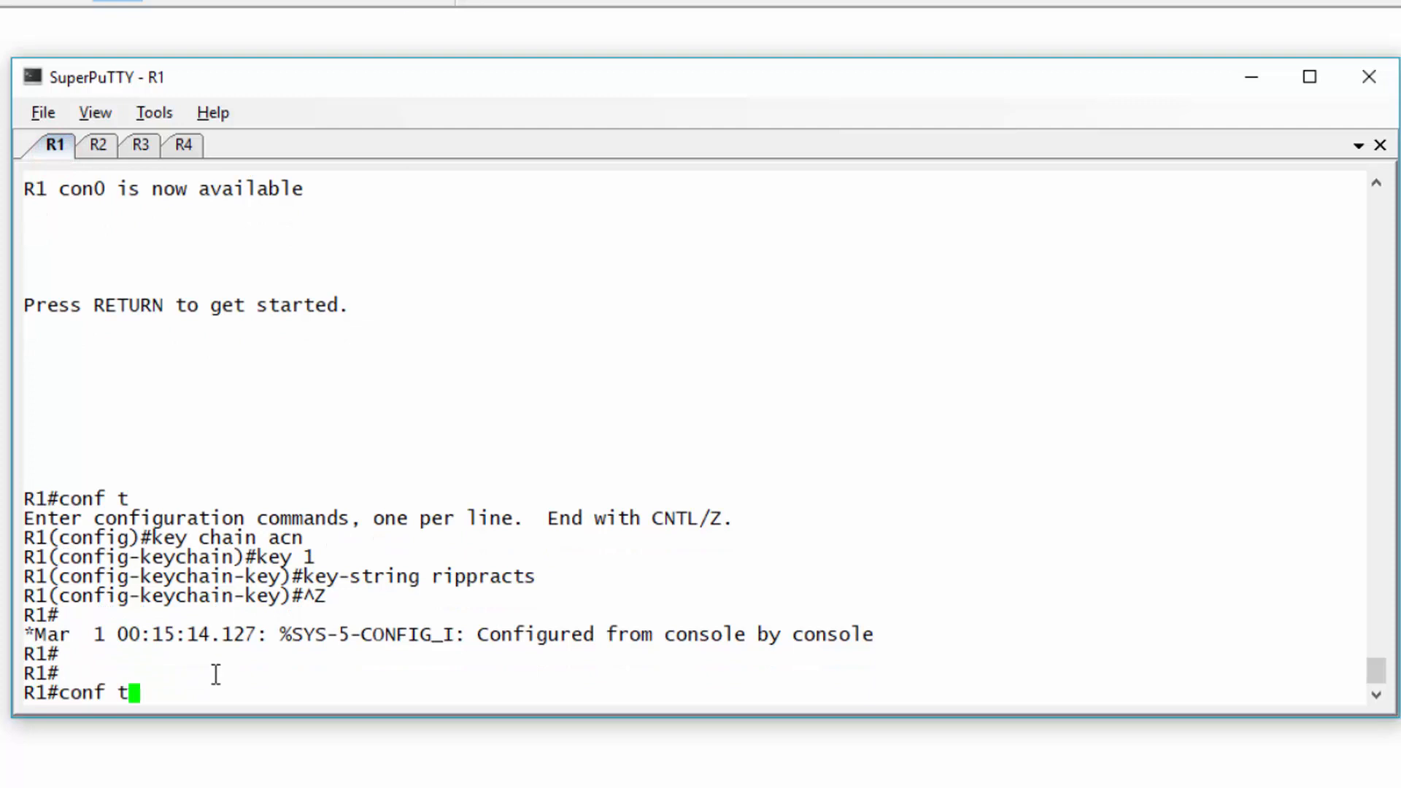
pyautogui.press('Return')
pyautogui.write('int s0/0')
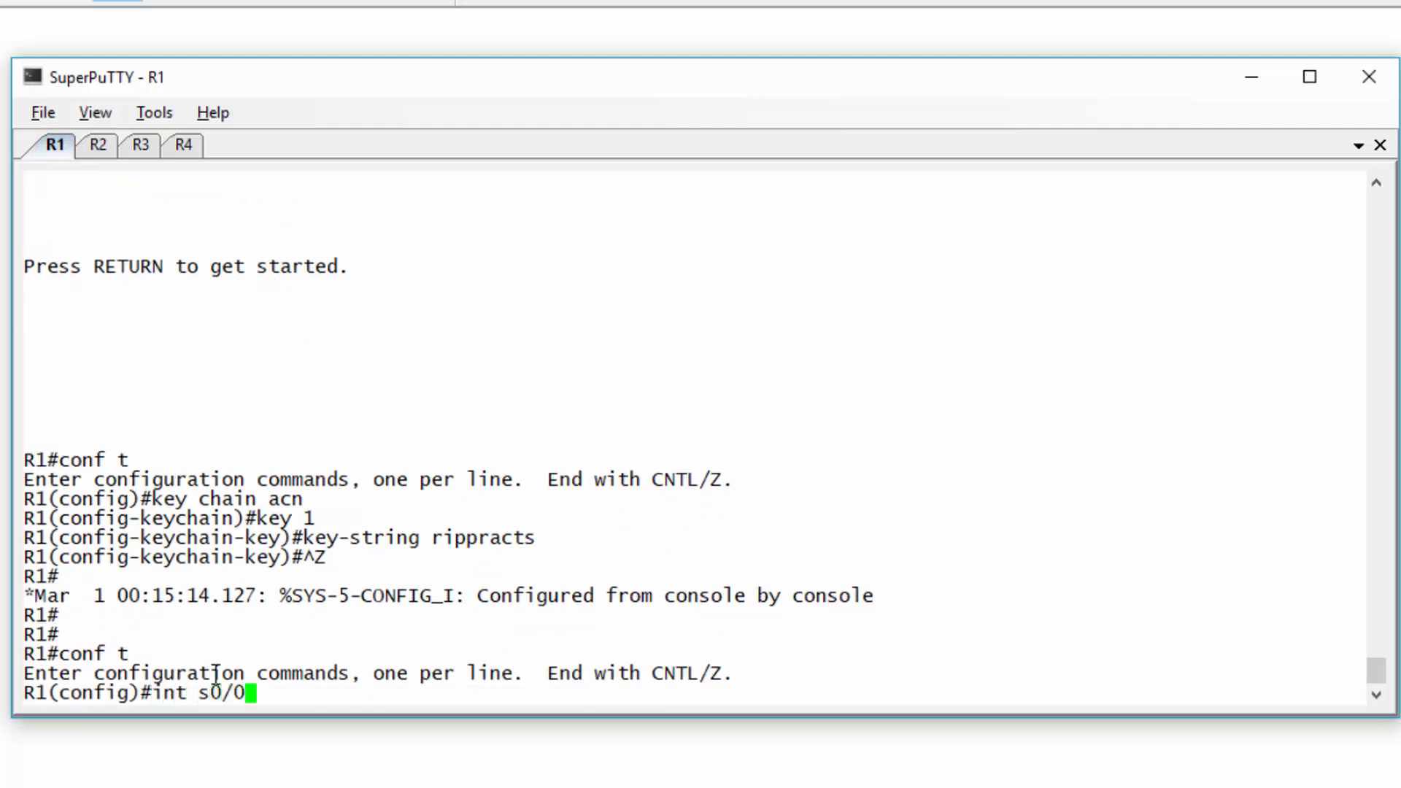
pyautogui.press('Return')
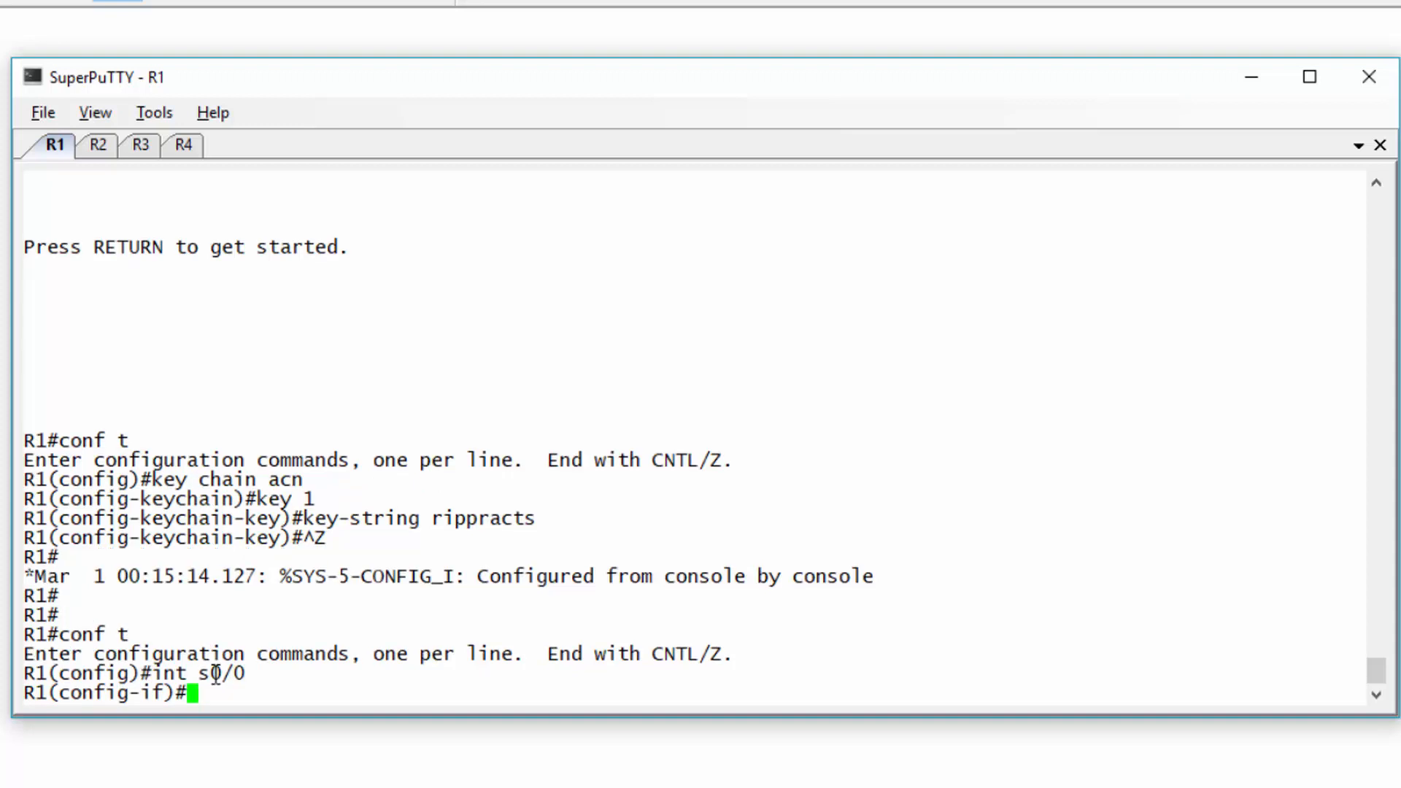
pyautogui.write('ip rip authenticat')
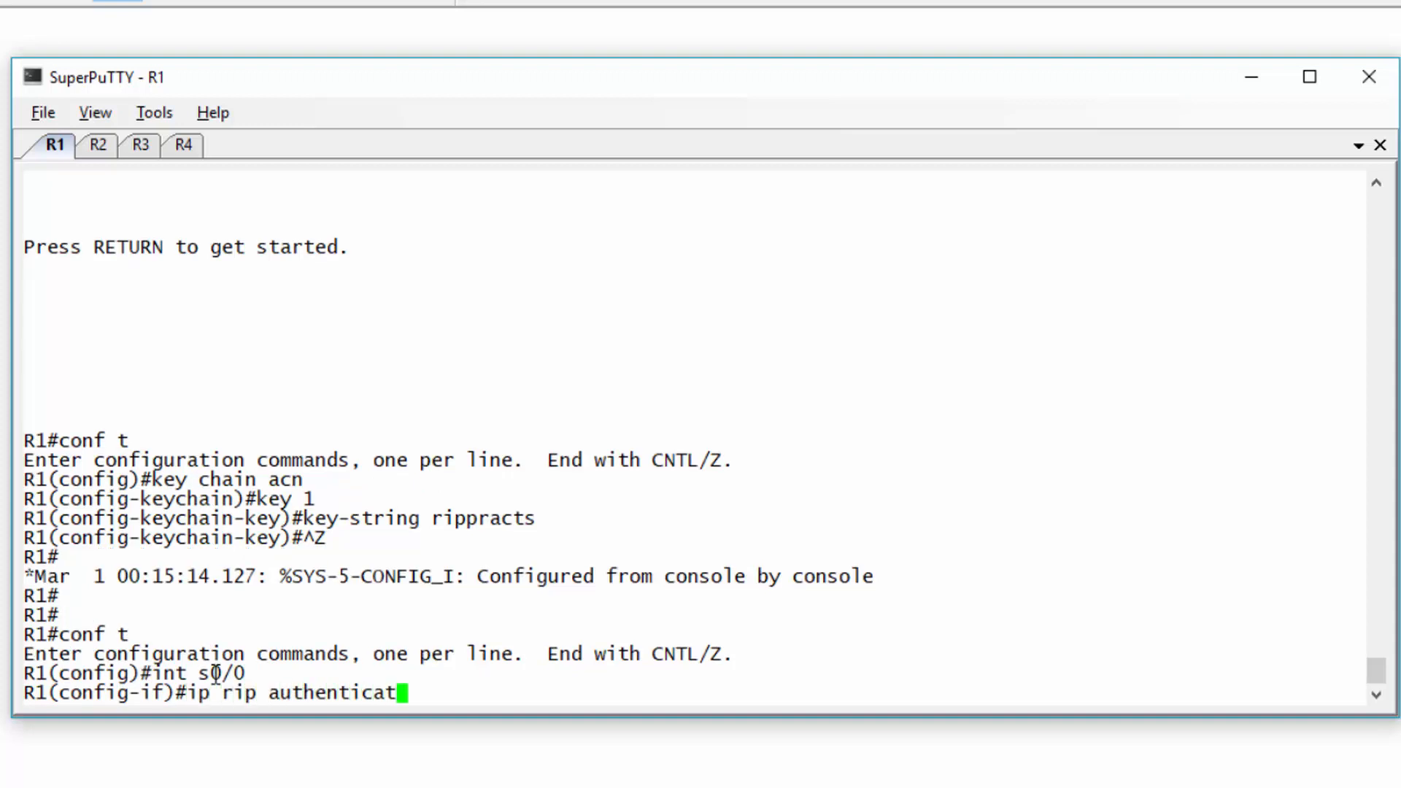
pyautogui.write('ion key-chain acn')
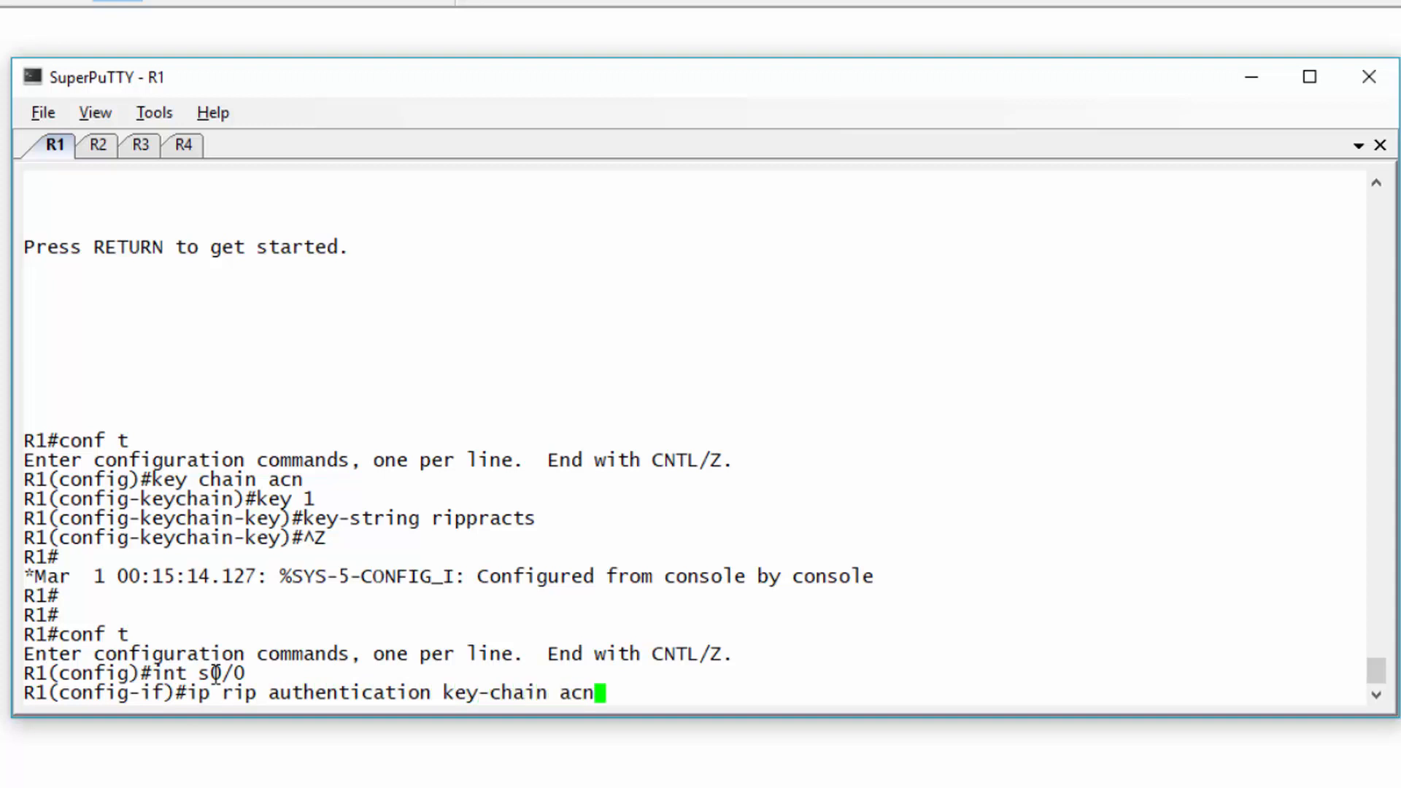
pyautogui.press('Return')
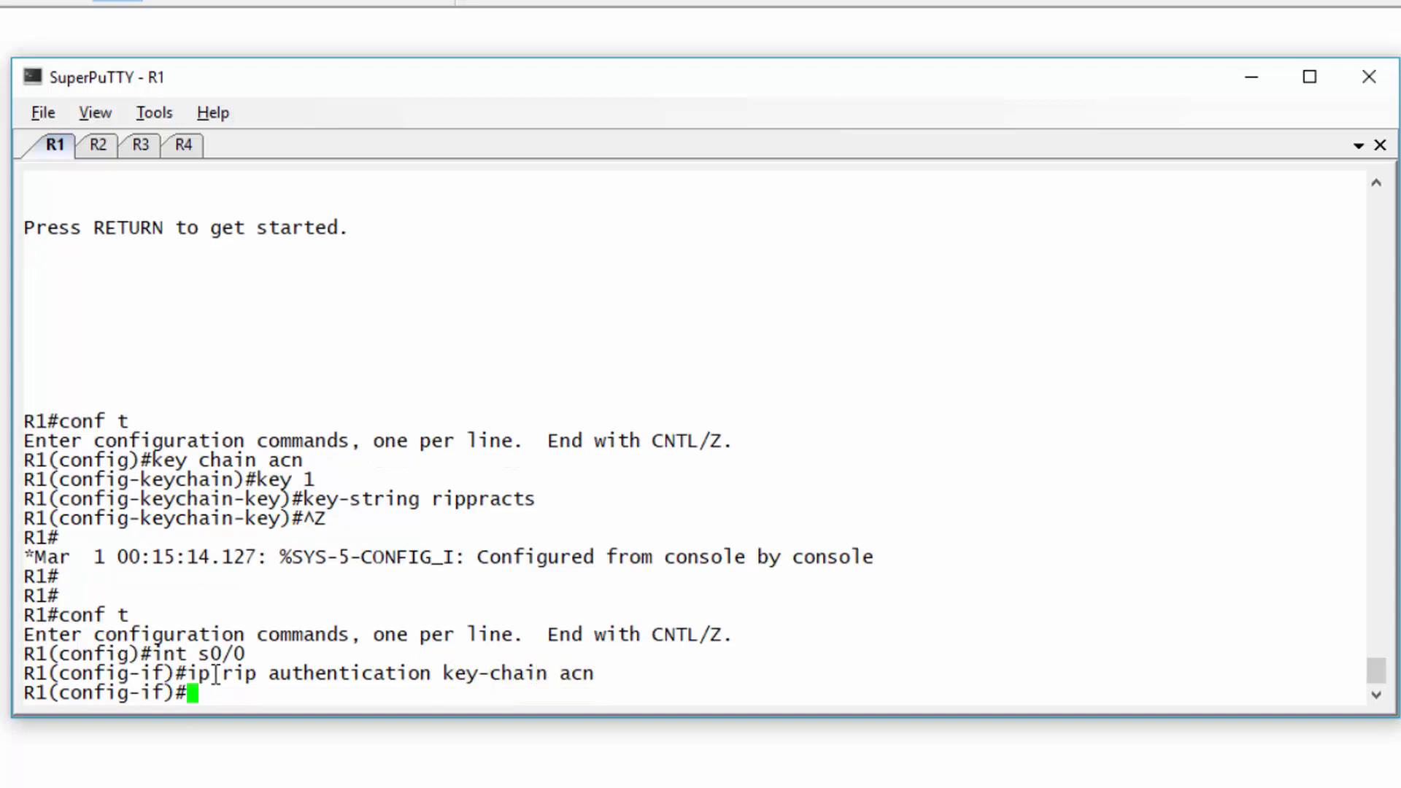
pyautogui.write('ip rip authentication')
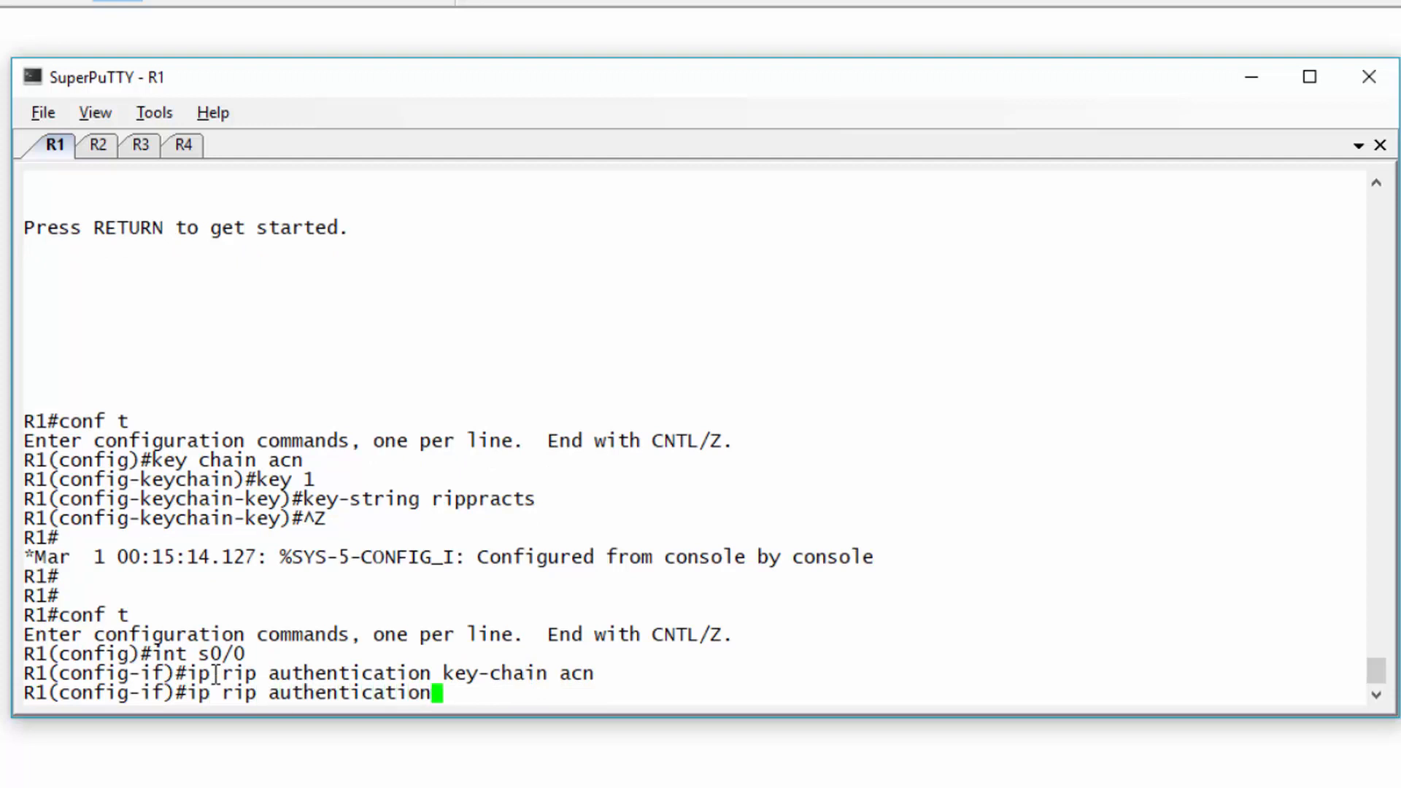
pyautogui.write(' mode md5')
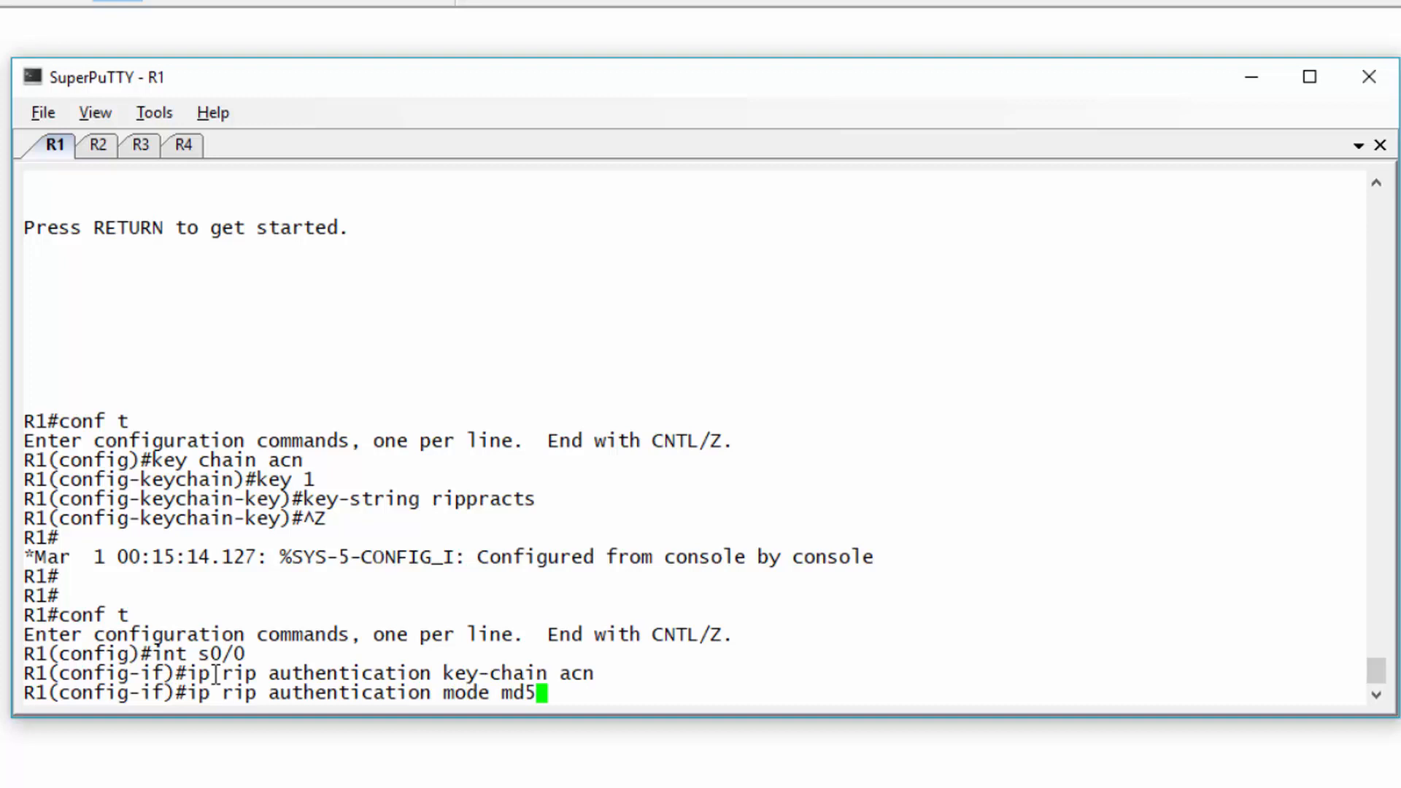
pyautogui.press('Return')
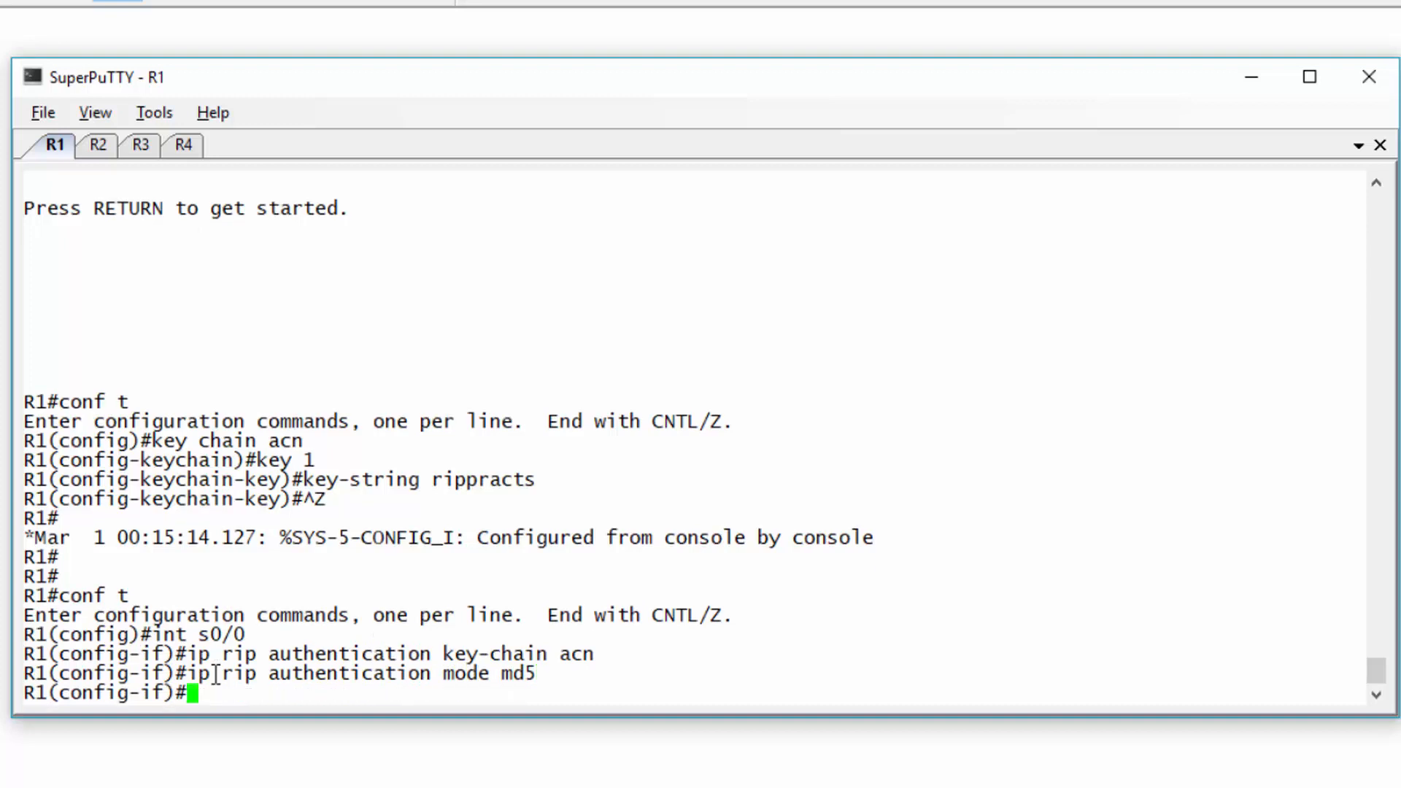
pyautogui.hotkey('ctrl', 'z')
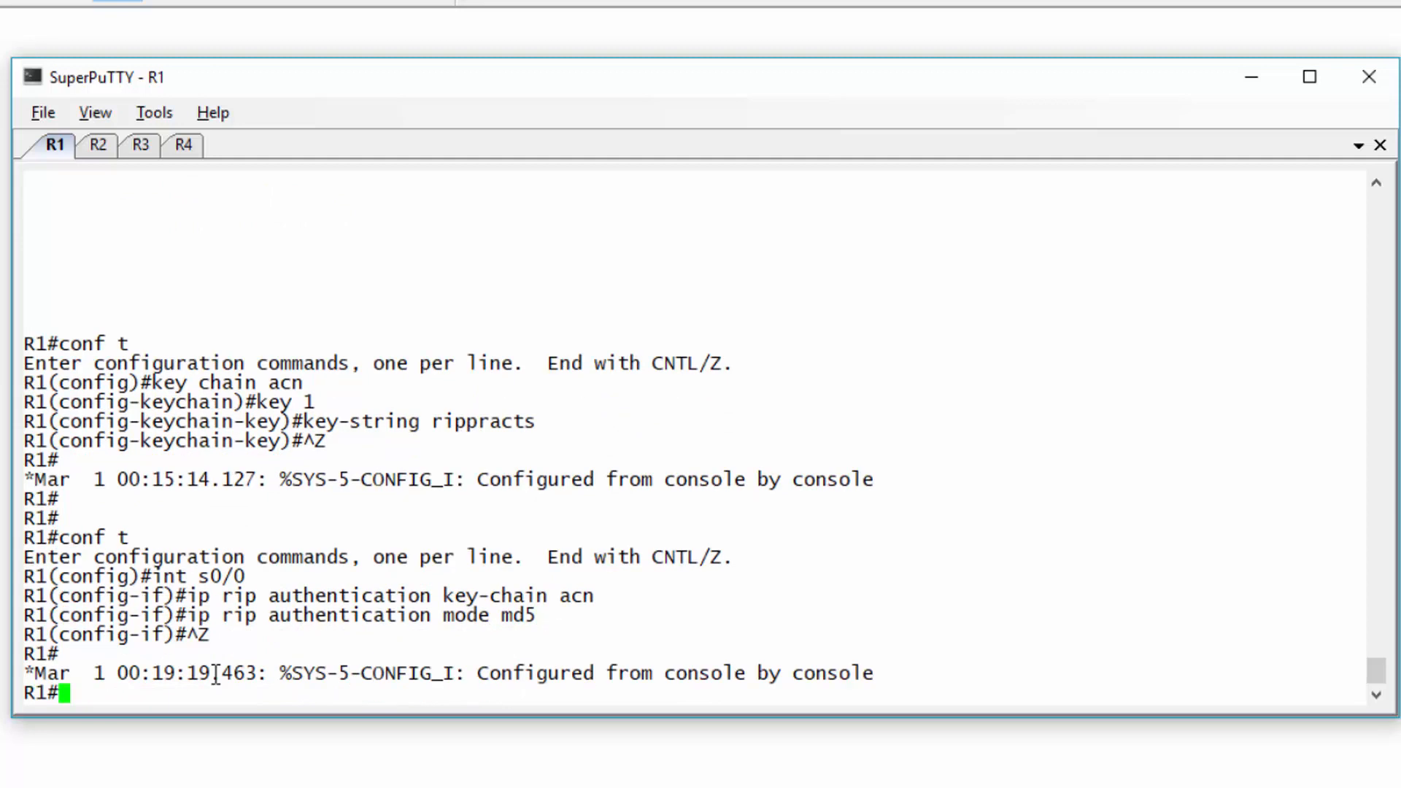
# - On R4, apply RIP authentication key chain acn with md5 mode to interface s0/0
pyautogui.click(184, 144)
pyautogui.press('Return')
pyautogui.write('co')
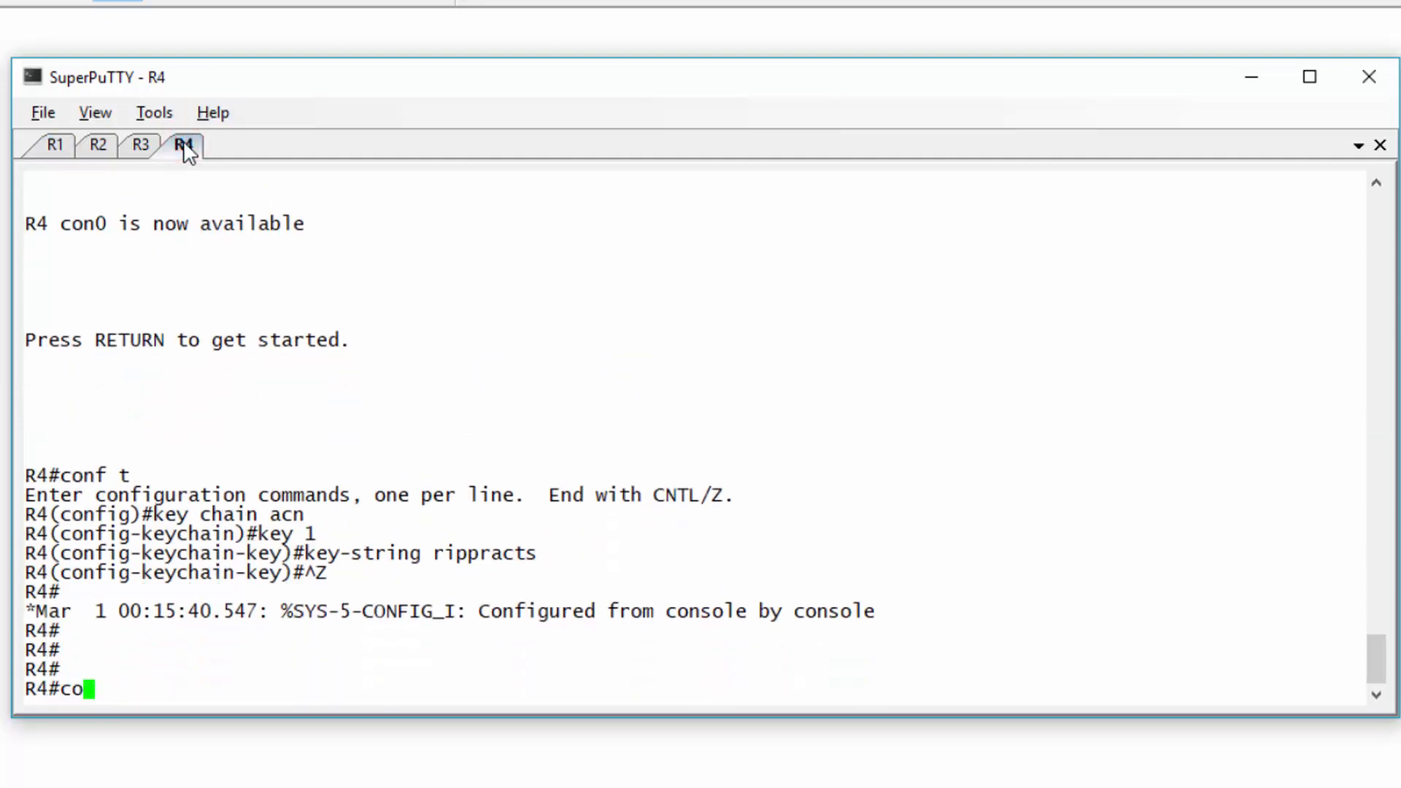
pyautogui.write('nf t')
pyautogui.press('Return')
pyautogui.write('int s0/0')
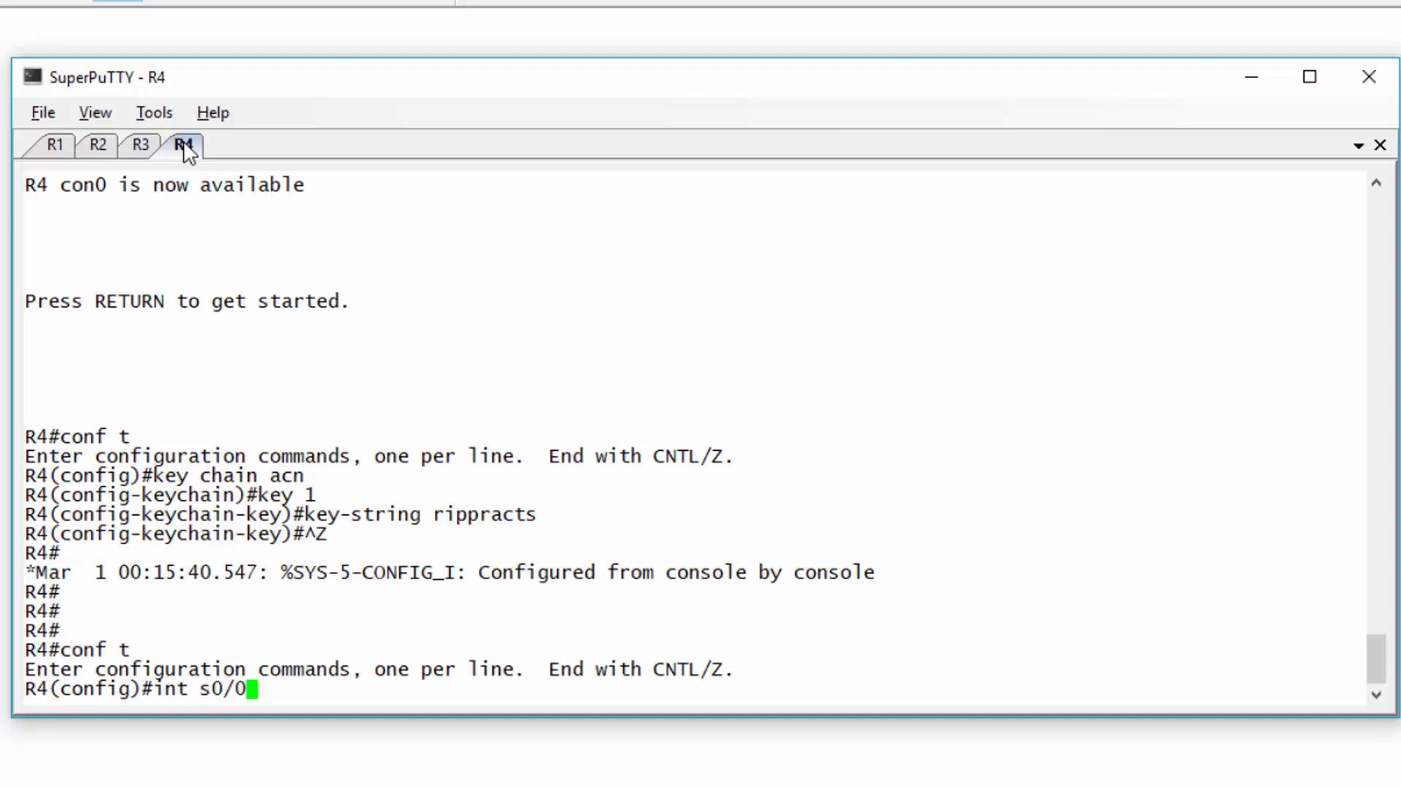
pyautogui.press('Return')
pyautogui.write('ip r')
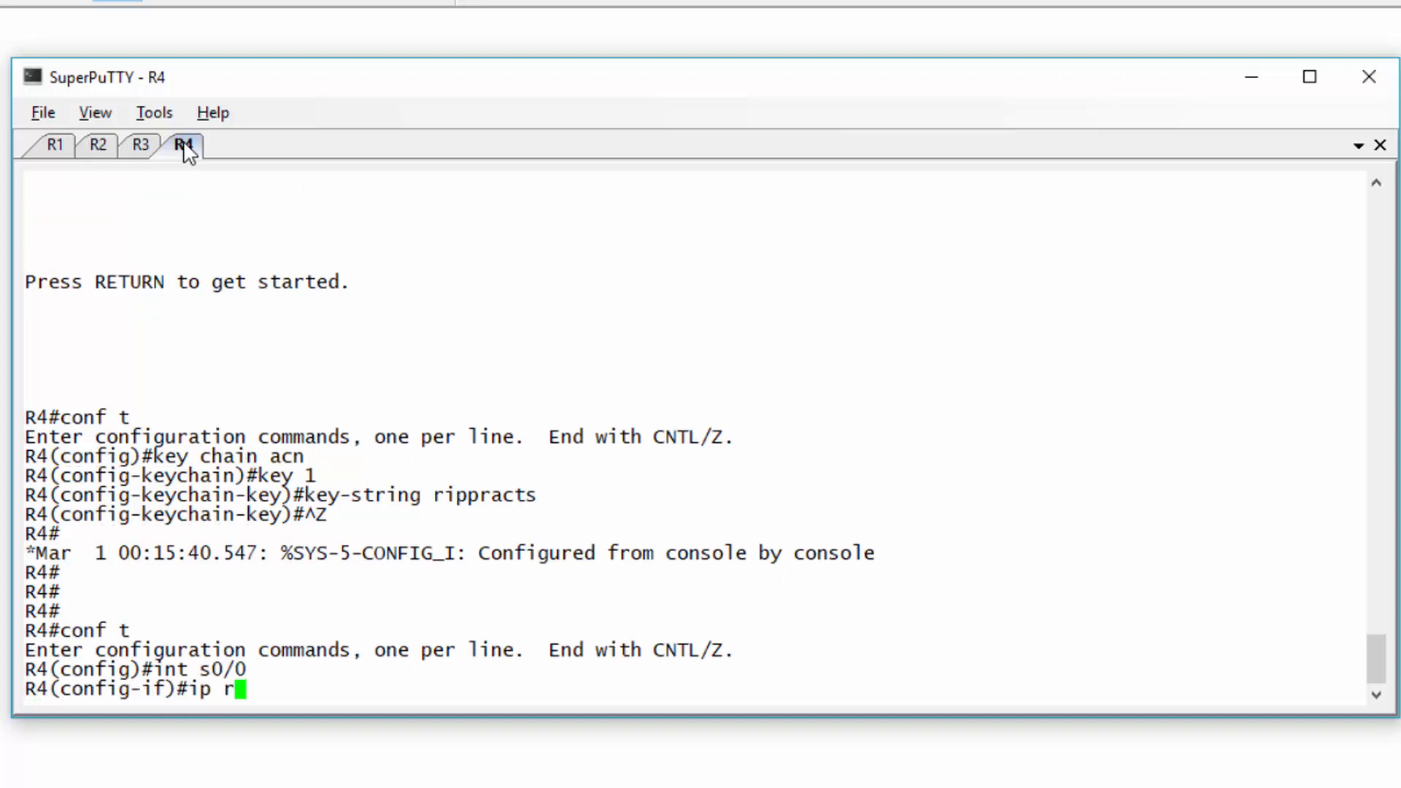
pyautogui.write('ip authentication')
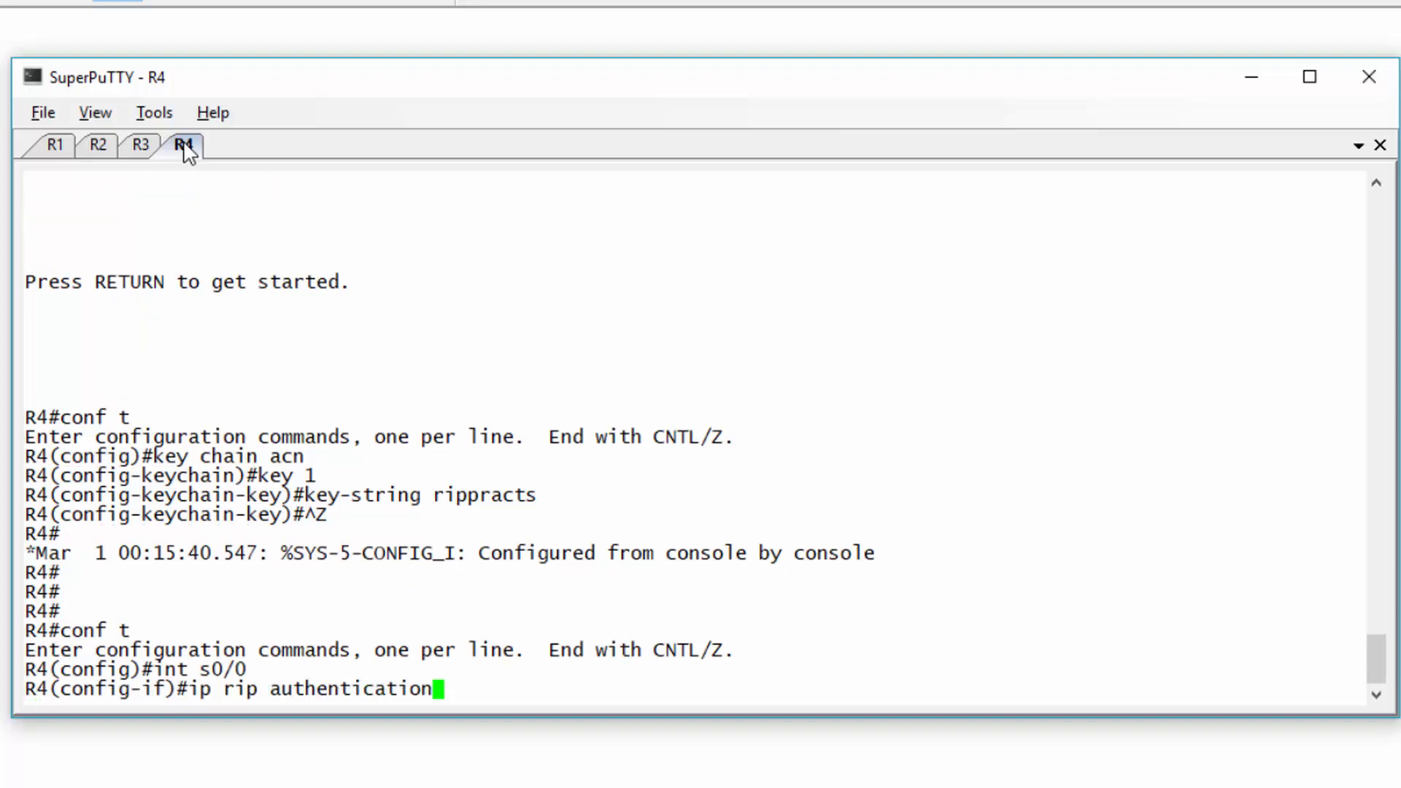
pyautogui.write(' key-chai')
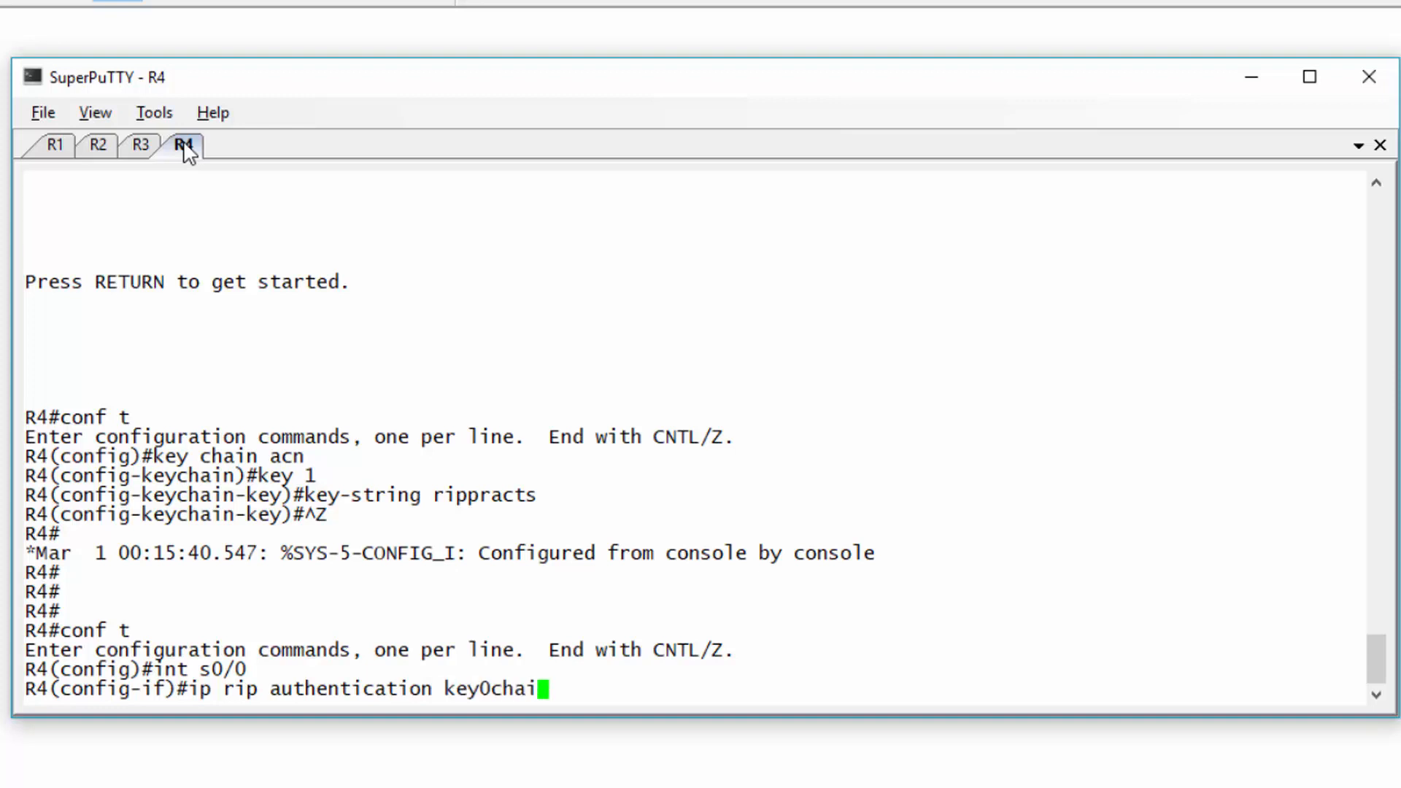
pyautogui.press('BackSpace')
pyautogui.press('BackSpace')
pyautogui.press('BackSpace')
pyautogui.press('BackSpace')
pyautogui.write('chain acn')
pyautogui.press('Return')
pyautogui.write('ip rip authent')
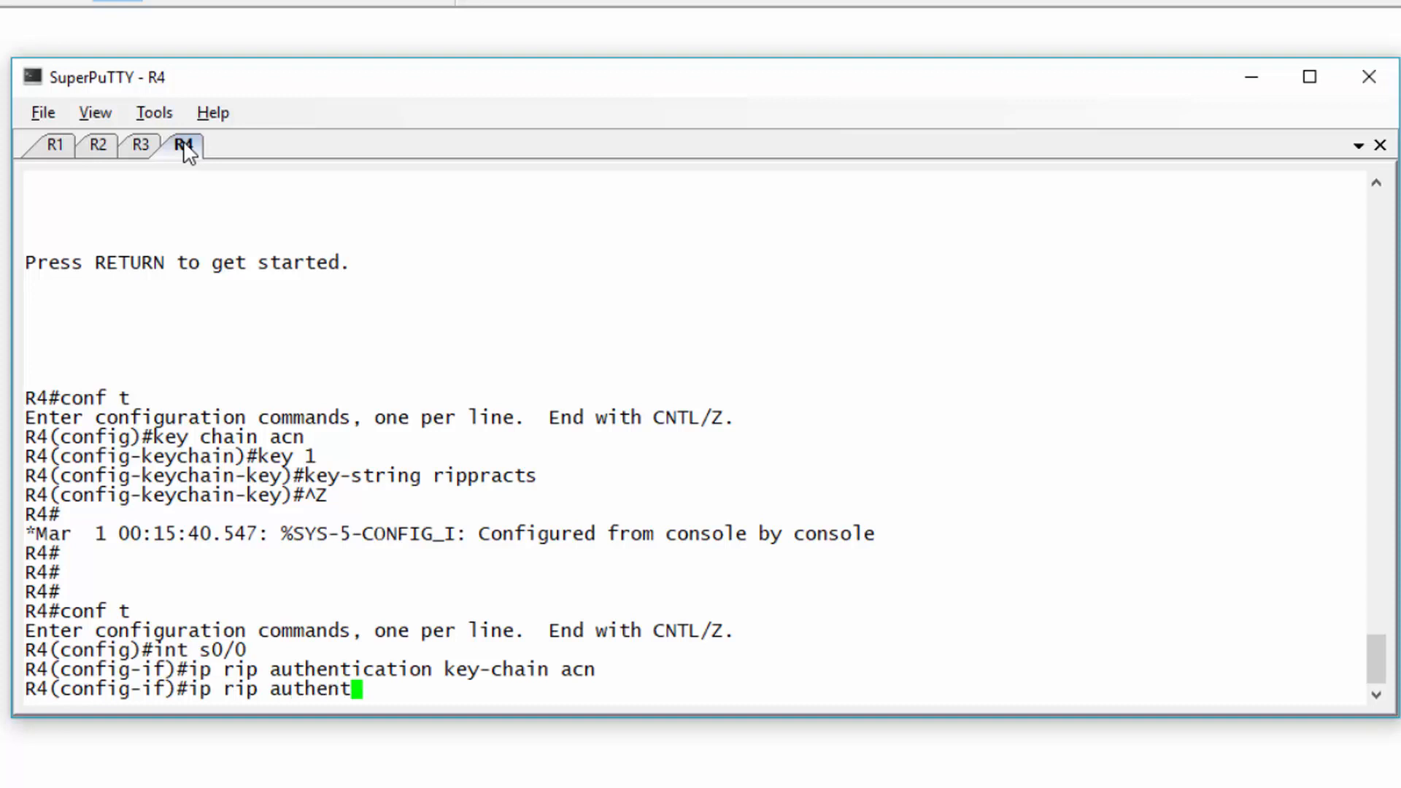
pyautogui.write('ication mode md5')
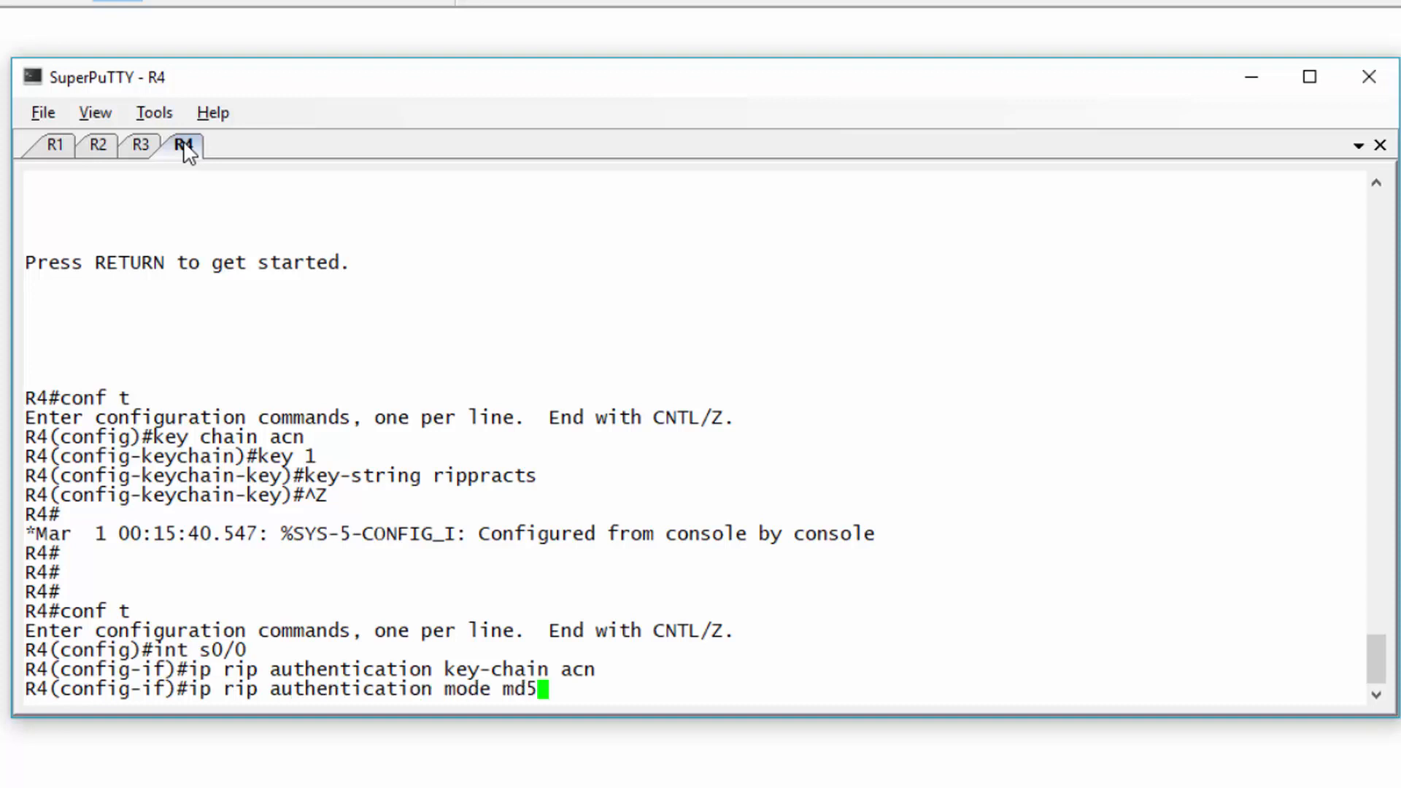
pyautogui.press('Return')
pyautogui.hotkey('ctrl', 'z')
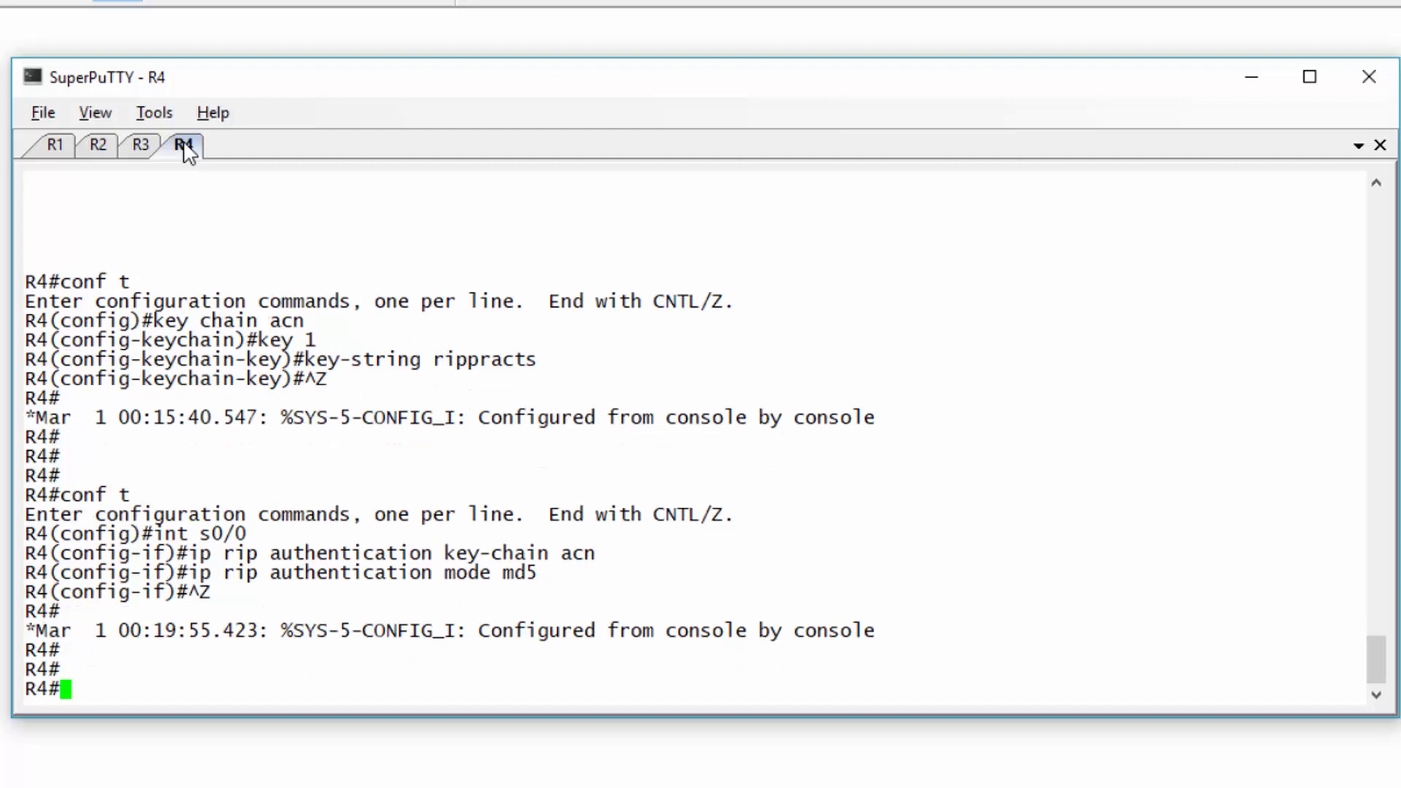
# - On R2, attach RIP authentication key chain acn1 to interface f0/0
pyautogui.click(103, 146)
pyautogui.press('Return')
pyautogui.press('Return')
pyautogui.press('Return')
pyautogui.write('conf t')
pyautogui.press('Return')
pyautogui.write('int ')
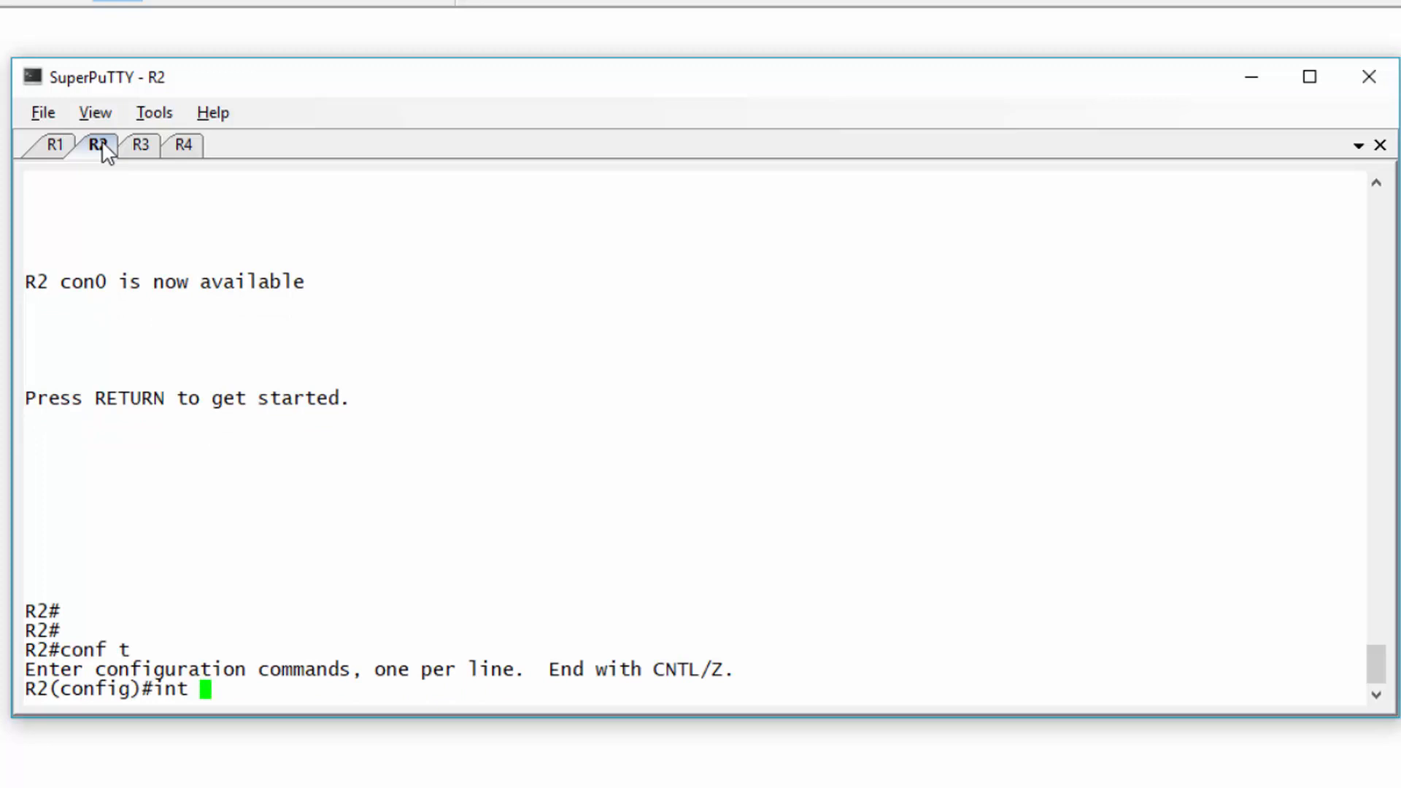
pyautogui.write('f0/0')
pyautogui.press('Return')
pyautogui.write('ip rip ayuthen')
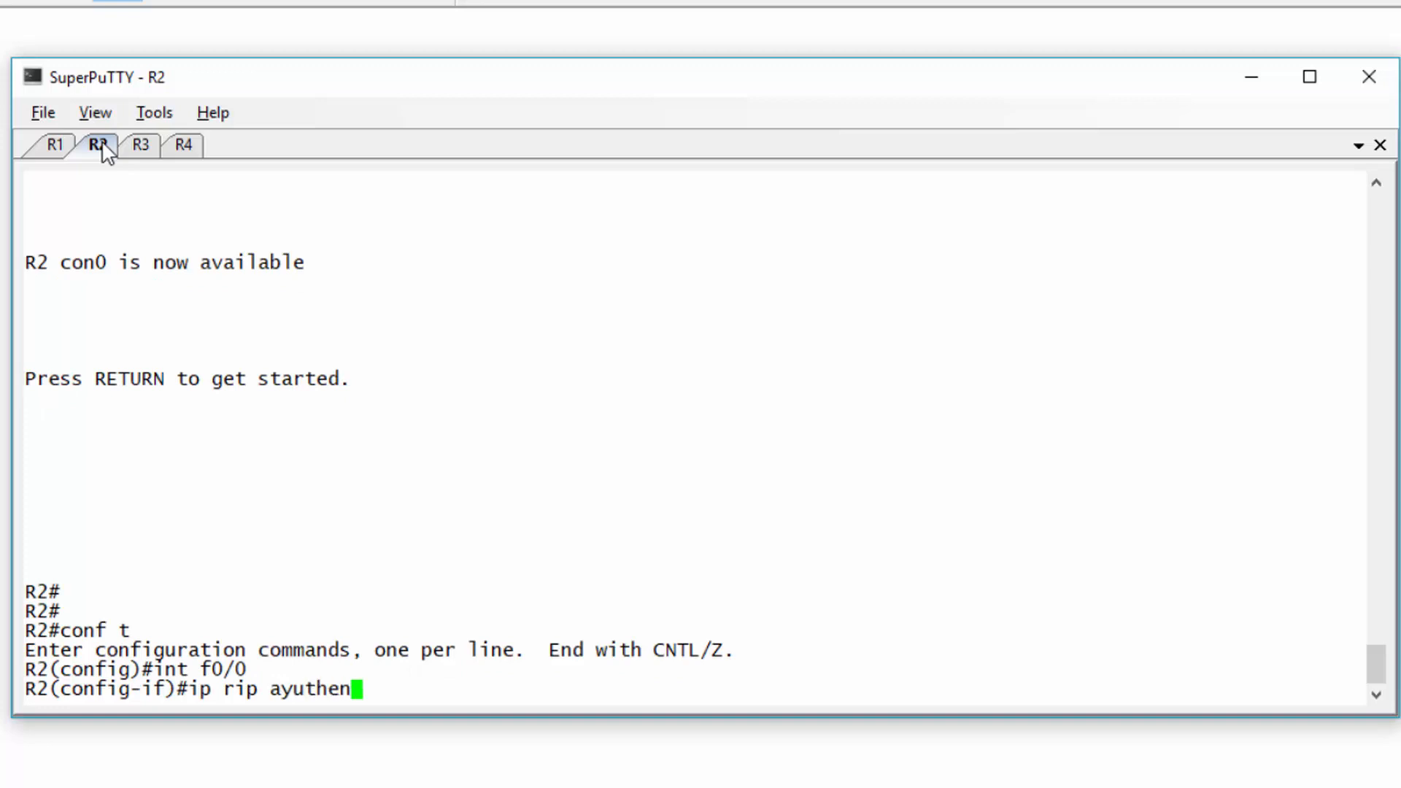
pyautogui.write('tication acnl')
pyautogui.press('Left')
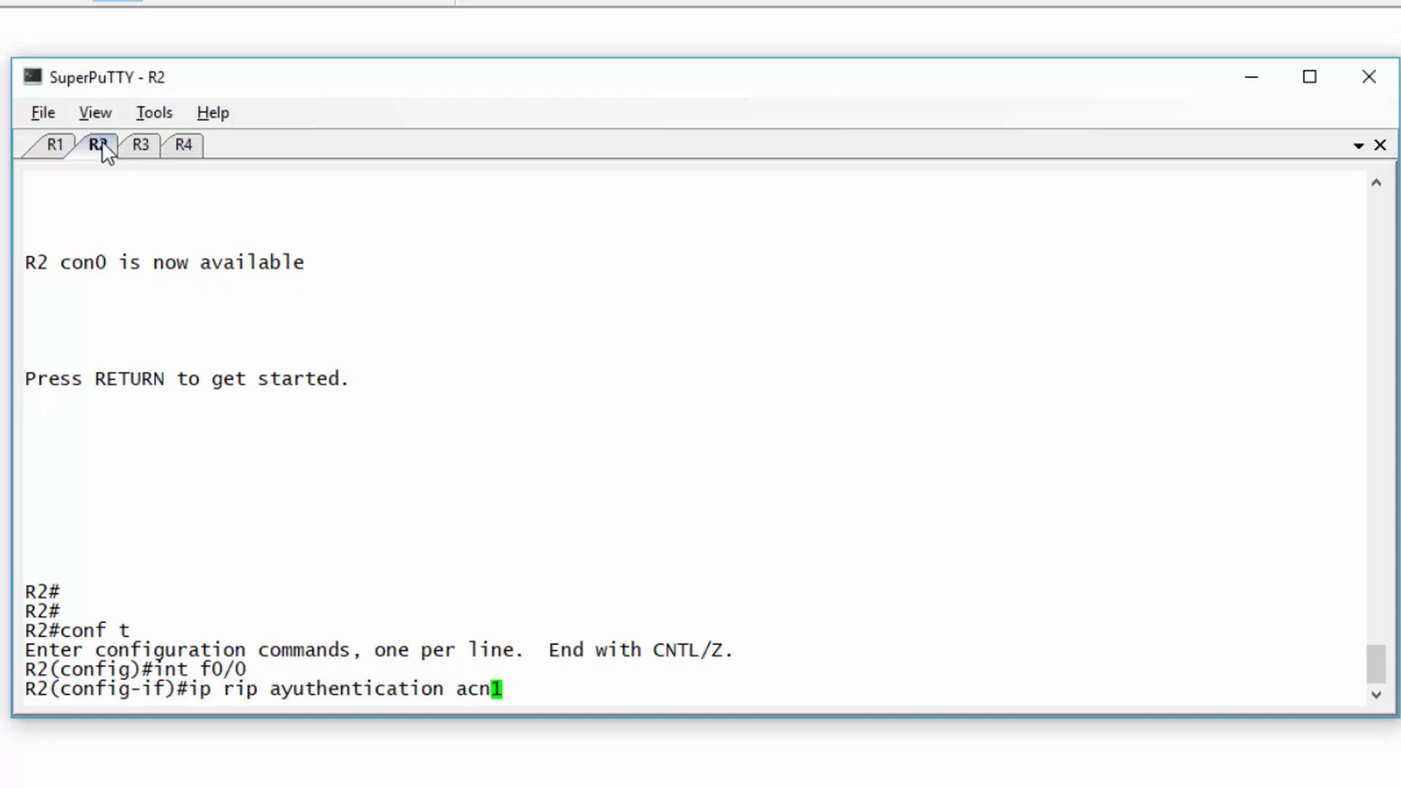
pyautogui.press('BackSpace')
pyautogui.press('BackSpace')
pyautogui.press('BackSpace')
pyautogui.press('BackSpace')
pyautogui.write('key-ch')
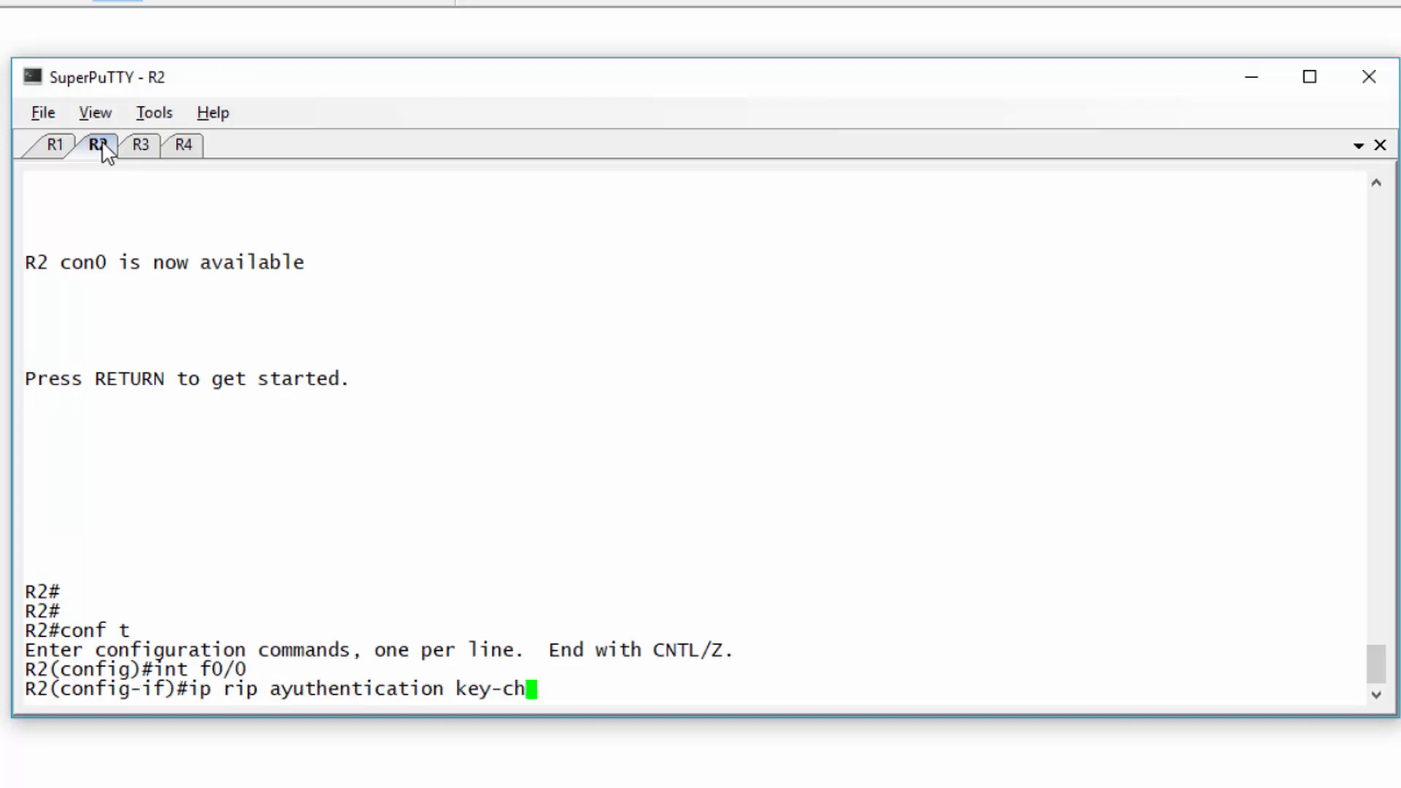
pyautogui.write('ain acn1')
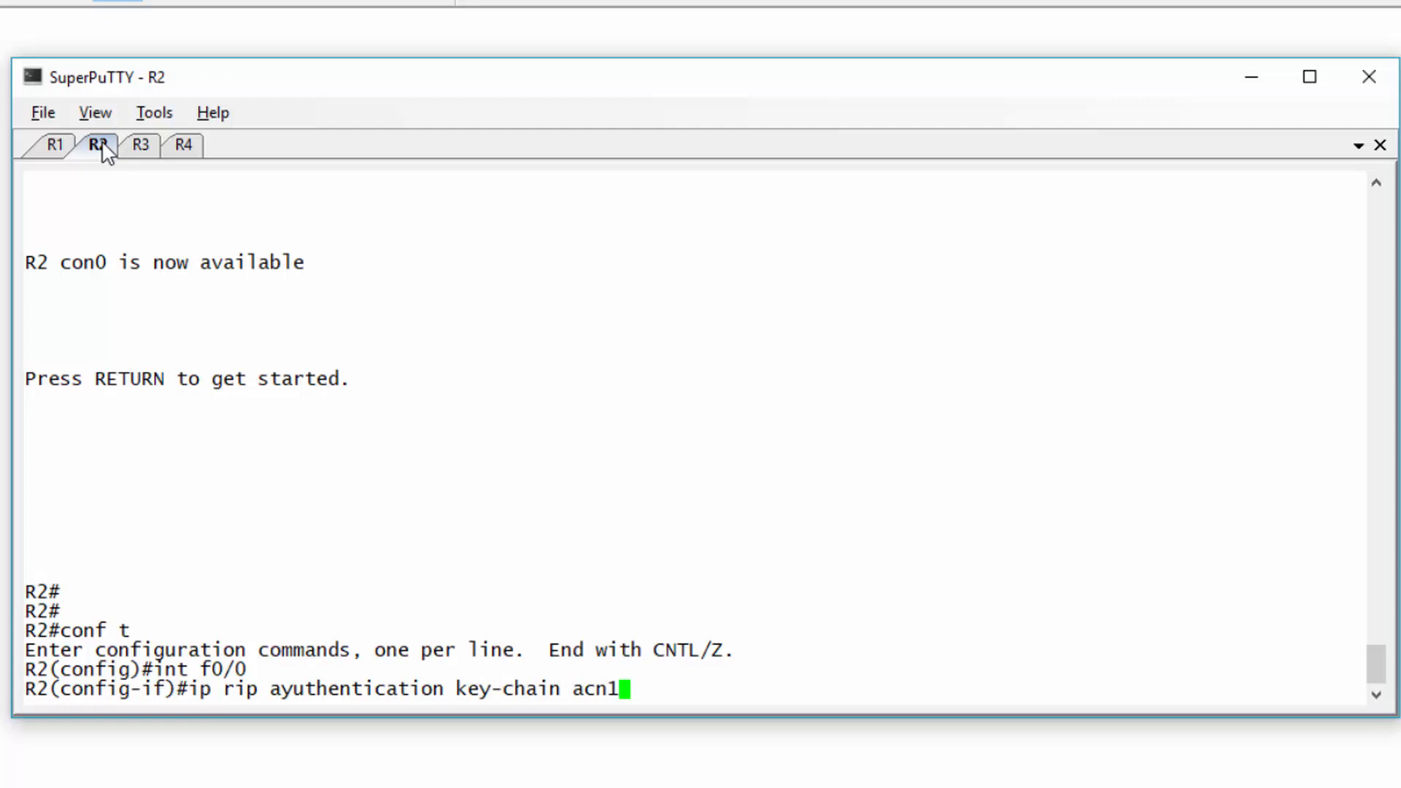
pyautogui.press('Left')
pyautogui.press('Left')
pyautogui.press('Left')
pyautogui.press('Left')
pyautogui.press('Left')
pyautogui.press('Left')
pyautogui.press('Left')
pyautogui.press('Left')
pyautogui.press('Left')
pyautogui.press('Left')
pyautogui.press('Left')
pyautogui.press('Left')
pyautogui.press('Left')
pyautogui.press('Left')
pyautogui.press('Left')
pyautogui.press('Left')
pyautogui.press('Left')
pyautogui.press('Left')
pyautogui.press('Left')
pyautogui.press('Left')
pyautogui.press('BackSpace')
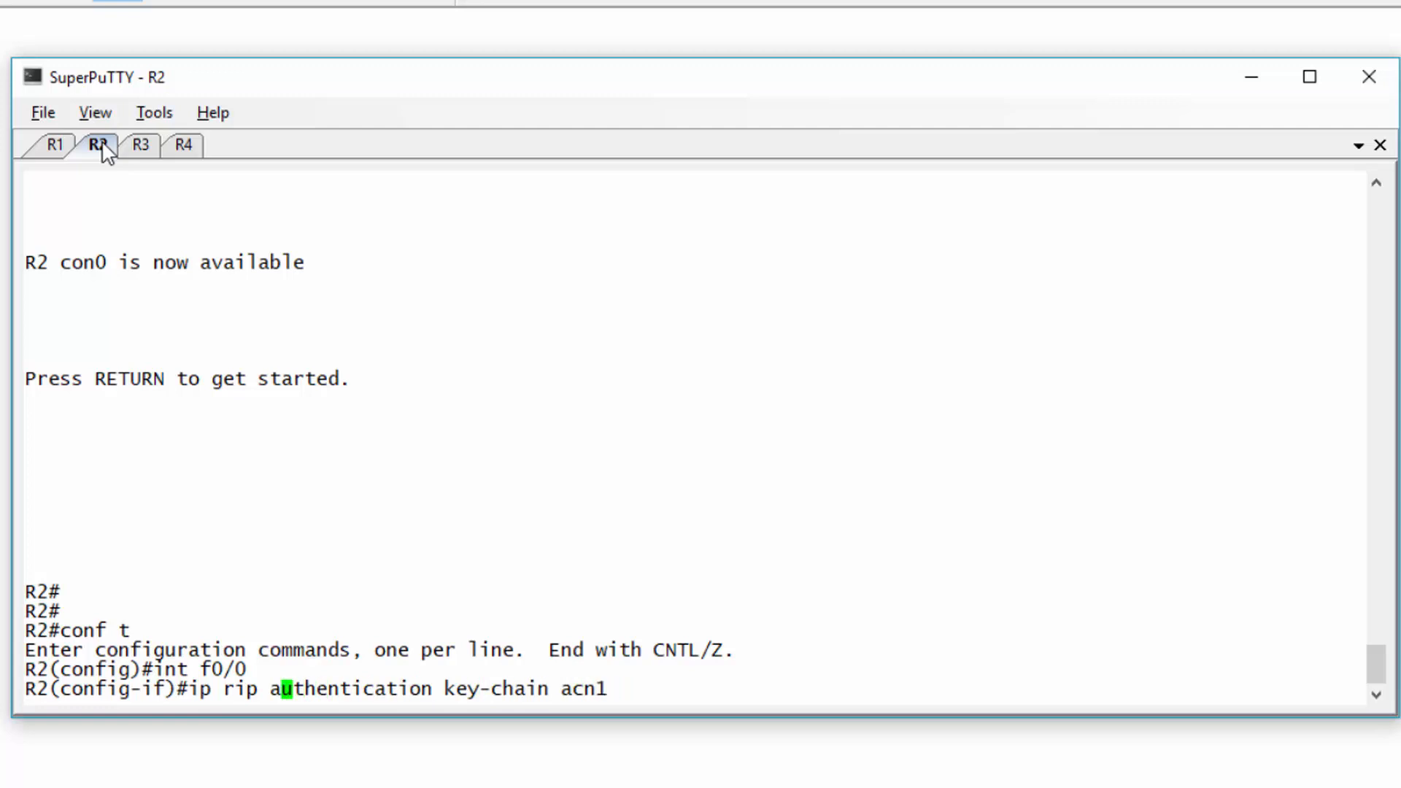
pyautogui.press('Return')
pyautogui.hotkey('ctrl', 'z')
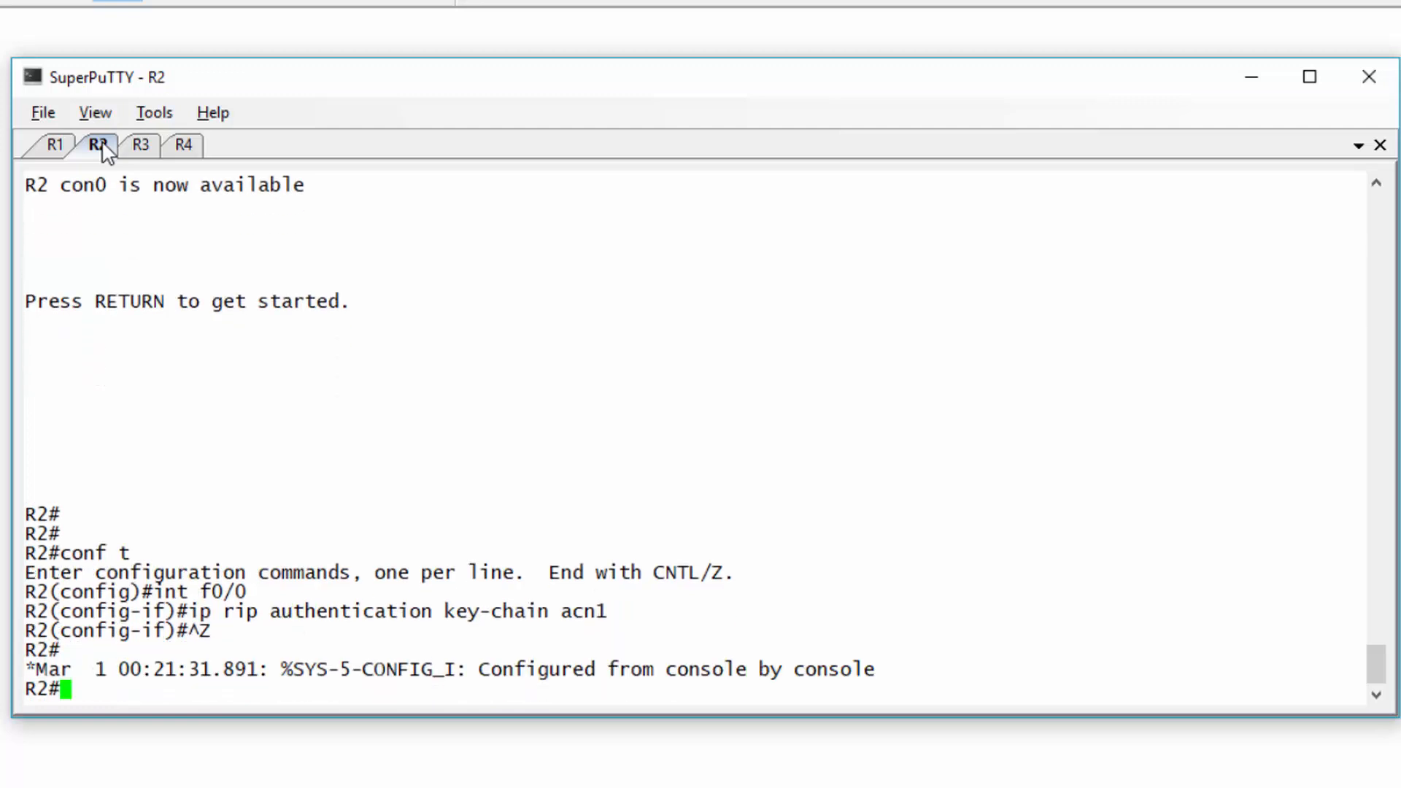
pyautogui.press('Return')
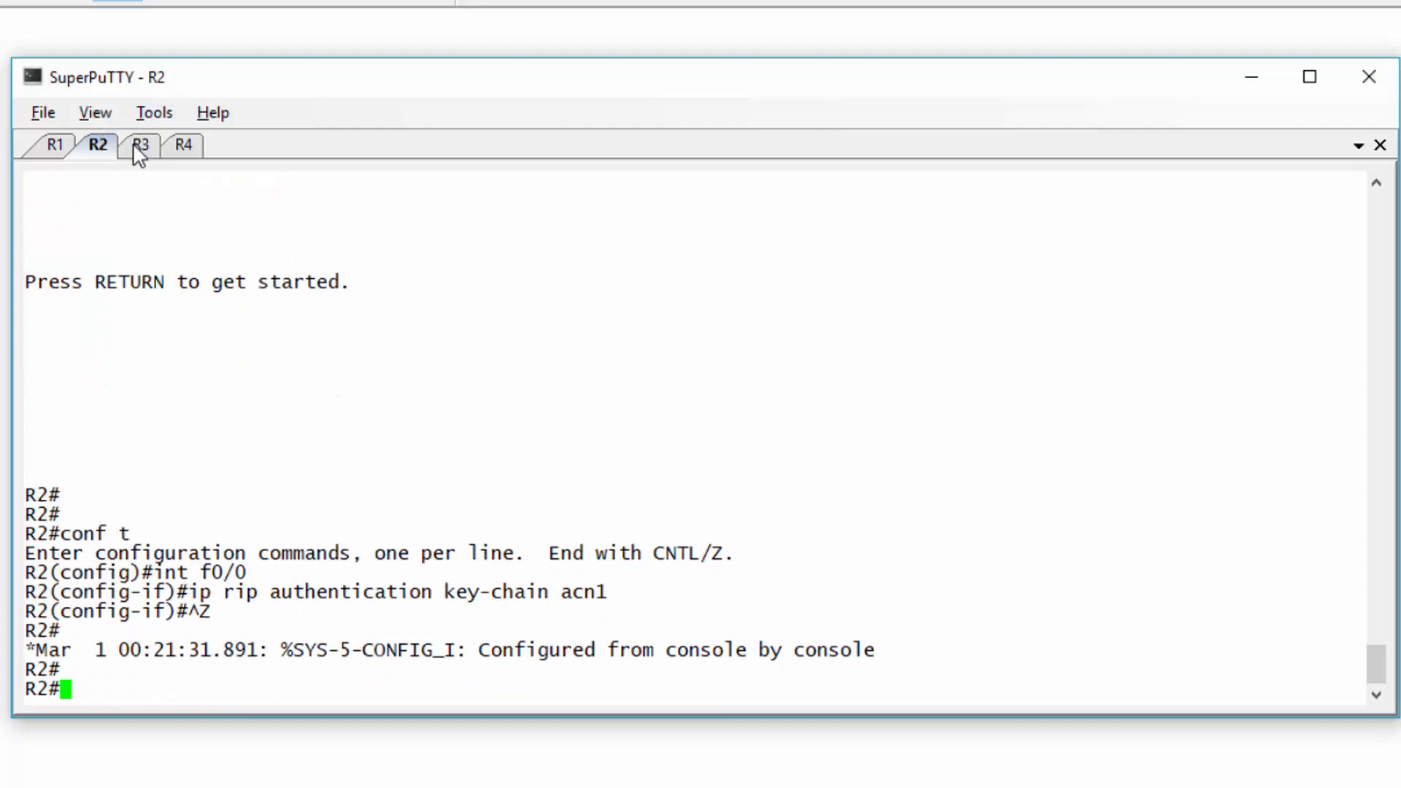
# - On R3, apply ip rip authentication key-chain to interface f0/0
pyautogui.click(136, 148)
pyautogui.press('Return')
pyautogui.write('conf t')
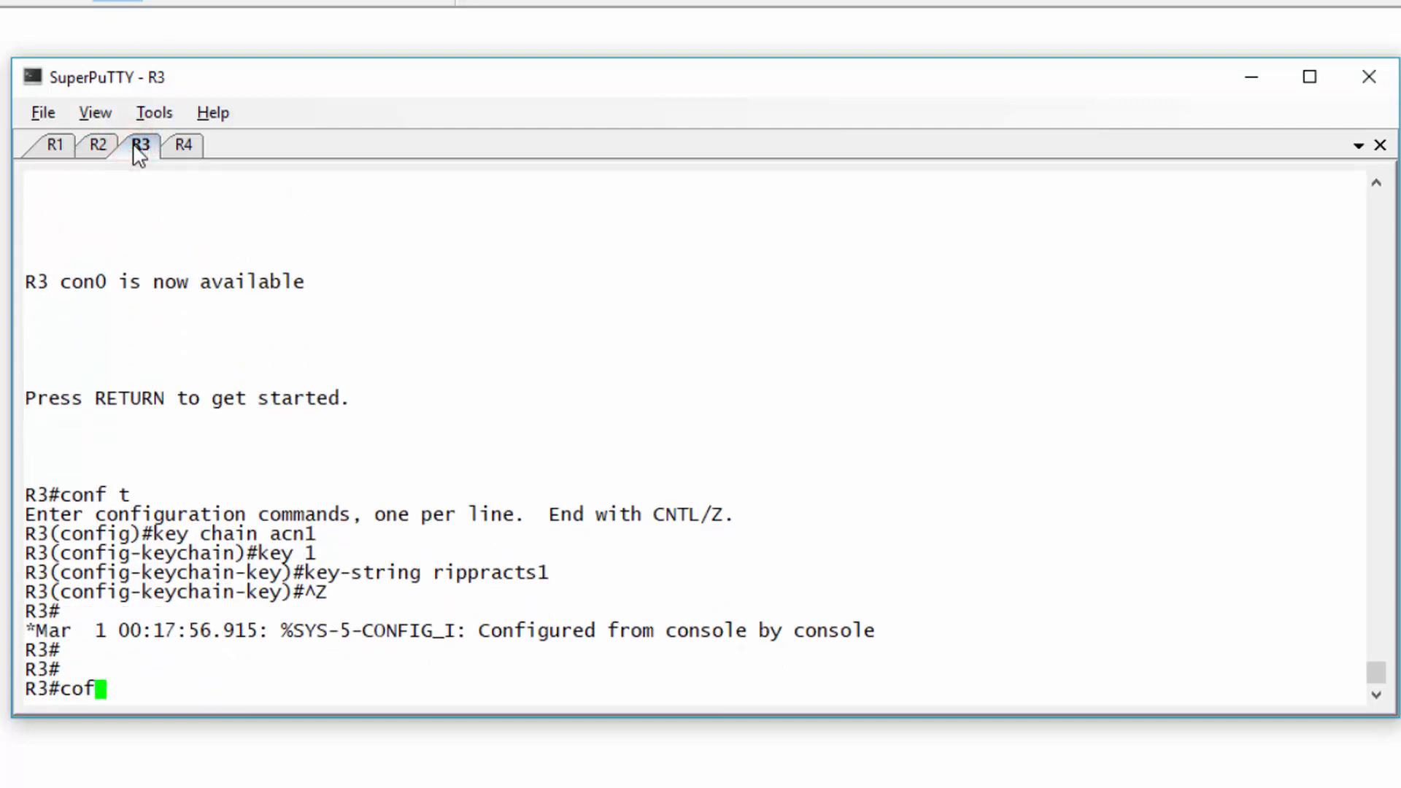
pyautogui.press('Return')
pyautogui.write('int f/0')
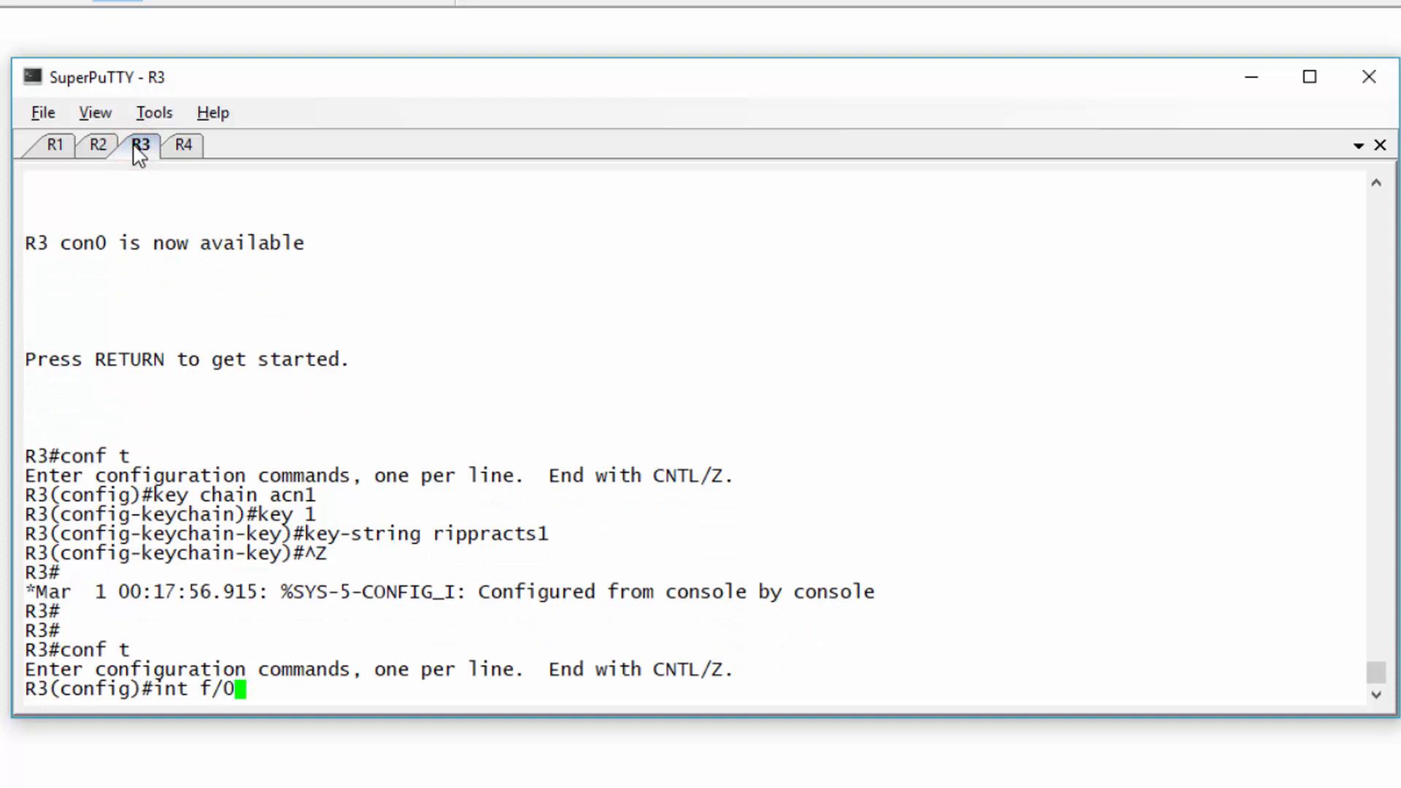
pyautogui.press('BackSpace')
pyautogui.press('BackSpace')
pyautogui.write('0/0')
pyautogui.press('Return')
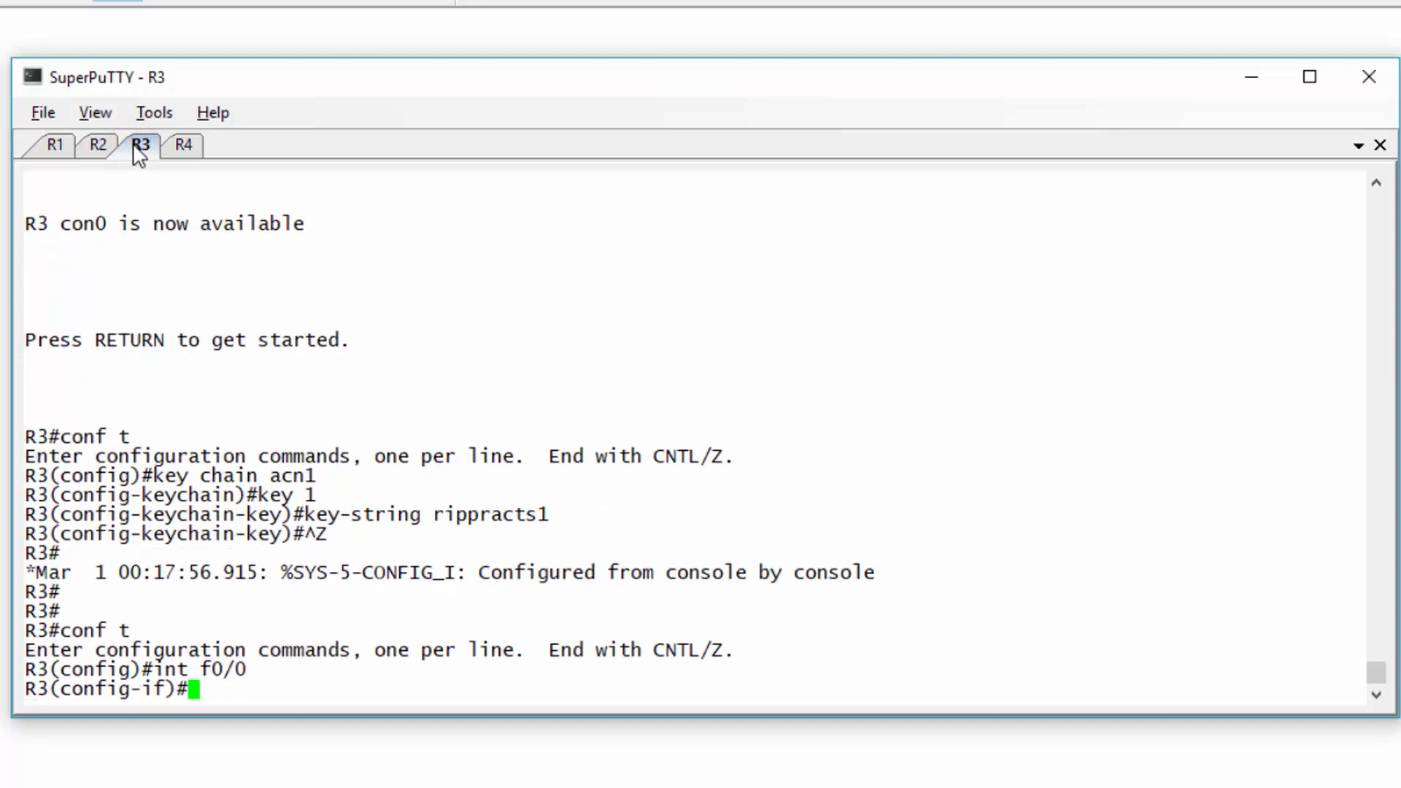
pyautogui.write('ip rip authentication keu')
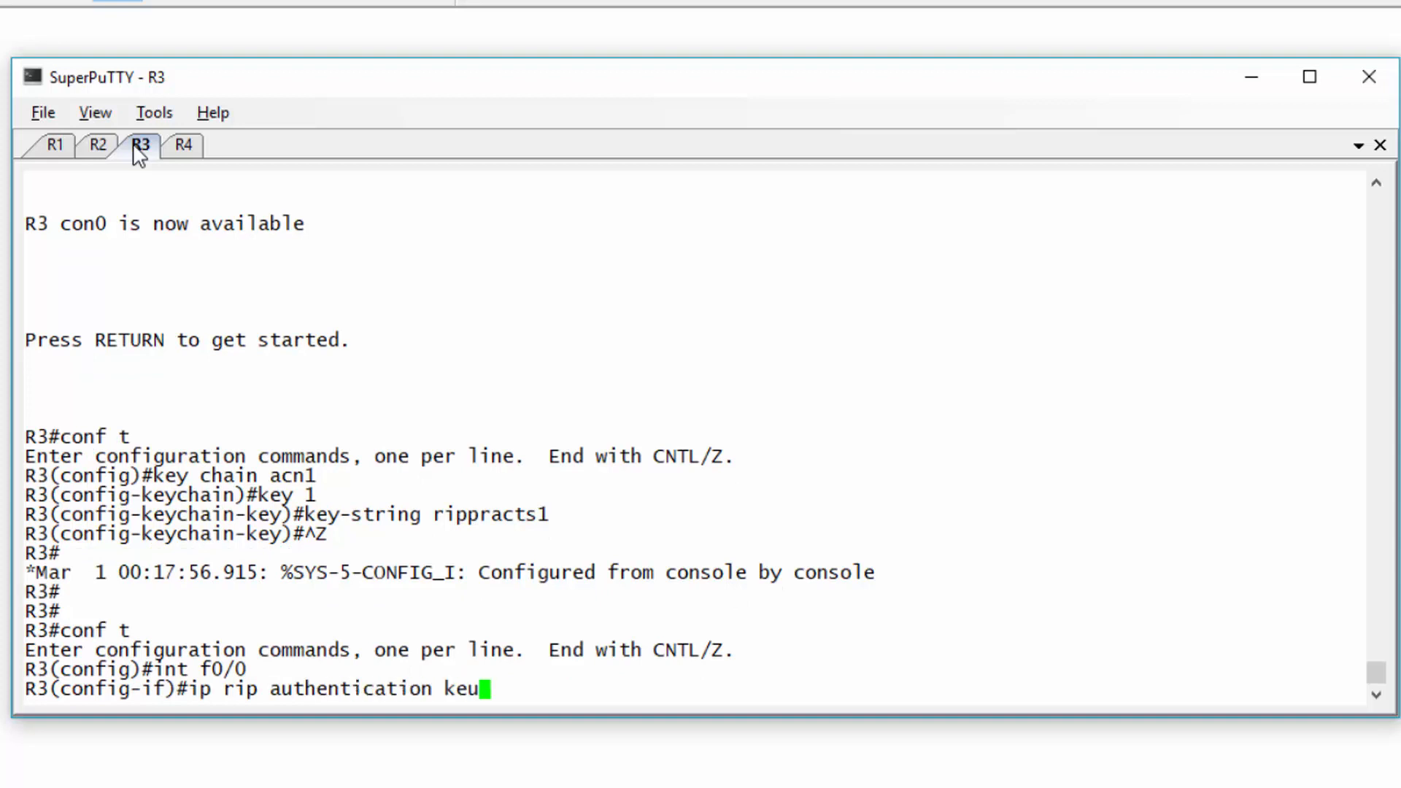
pyautogui.press('BackSpace')
pyautogui.write('y-chain acn1')
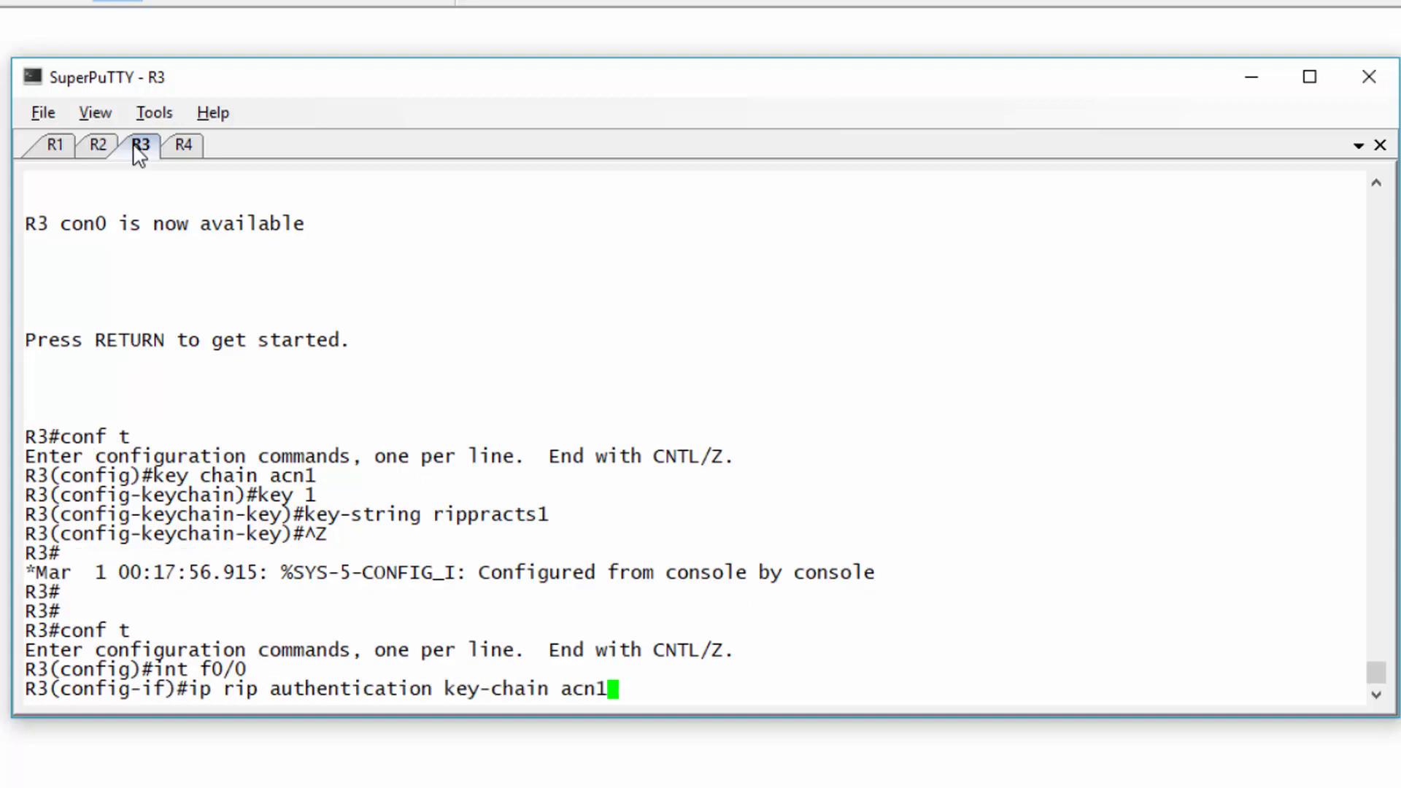
pyautogui.press('Return')
pyautogui.hotkey('ctrl', 'z')
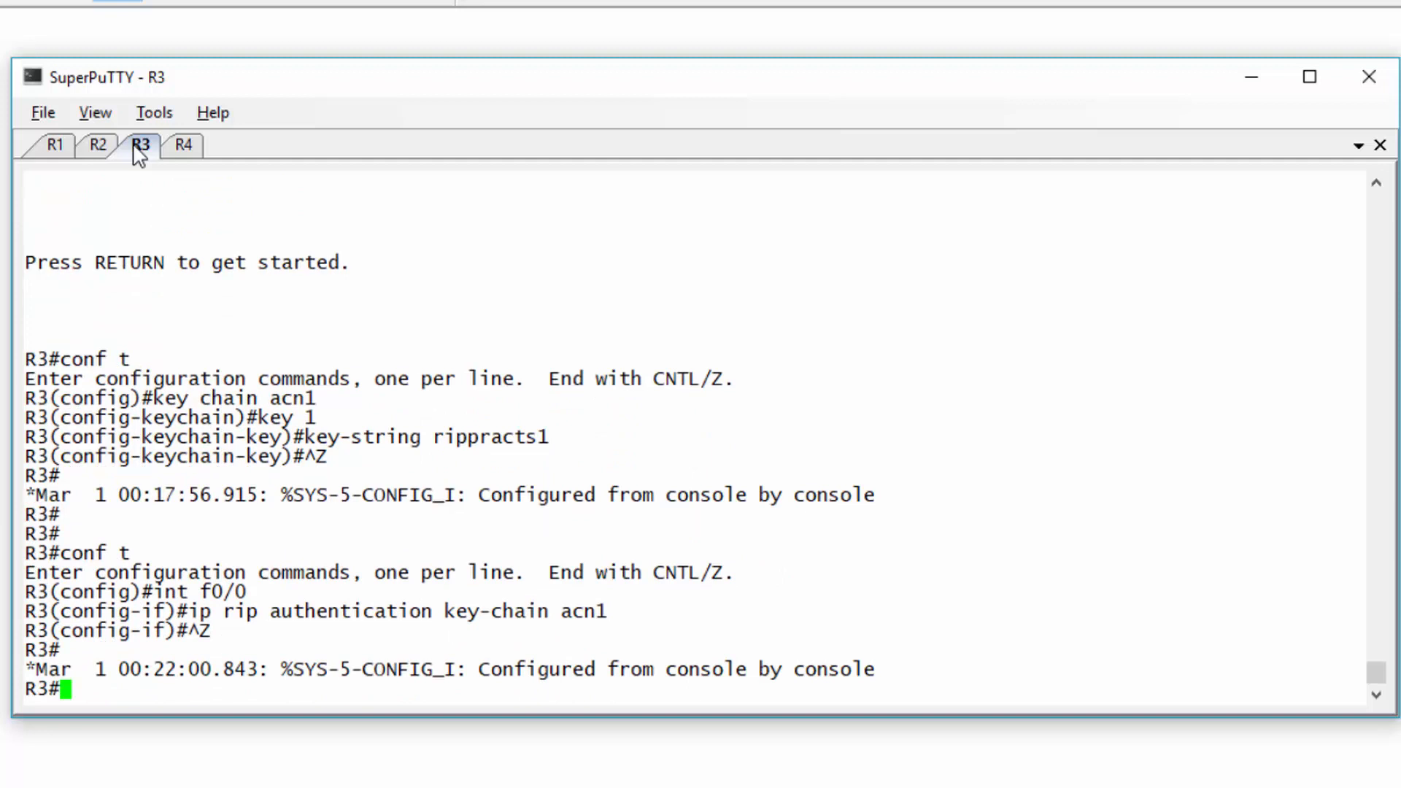
pyautogui.press('Return')
pyautogui.press('Return')
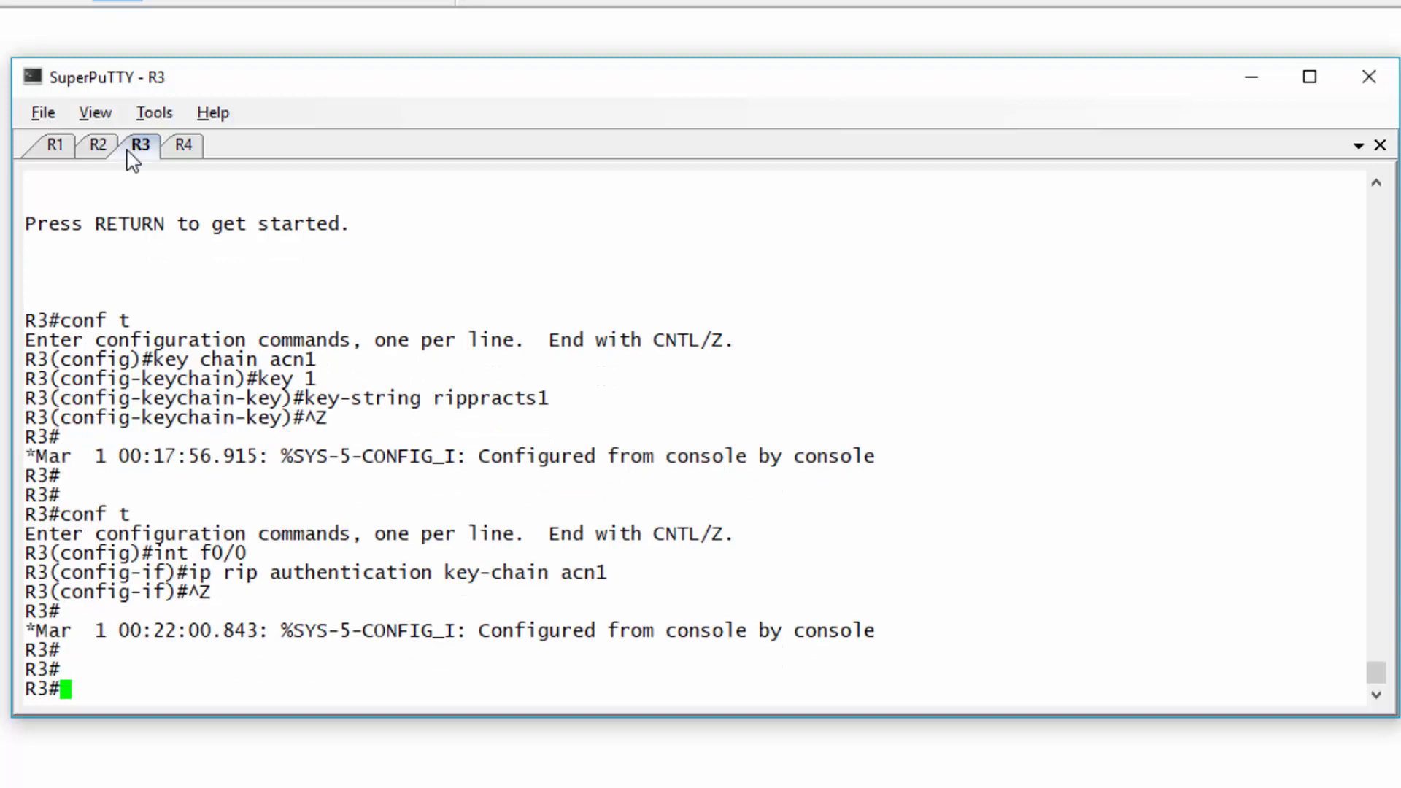
# - Exit and reopen R1's console session, then enable debug ip rip on it
pyautogui.click(56, 149)
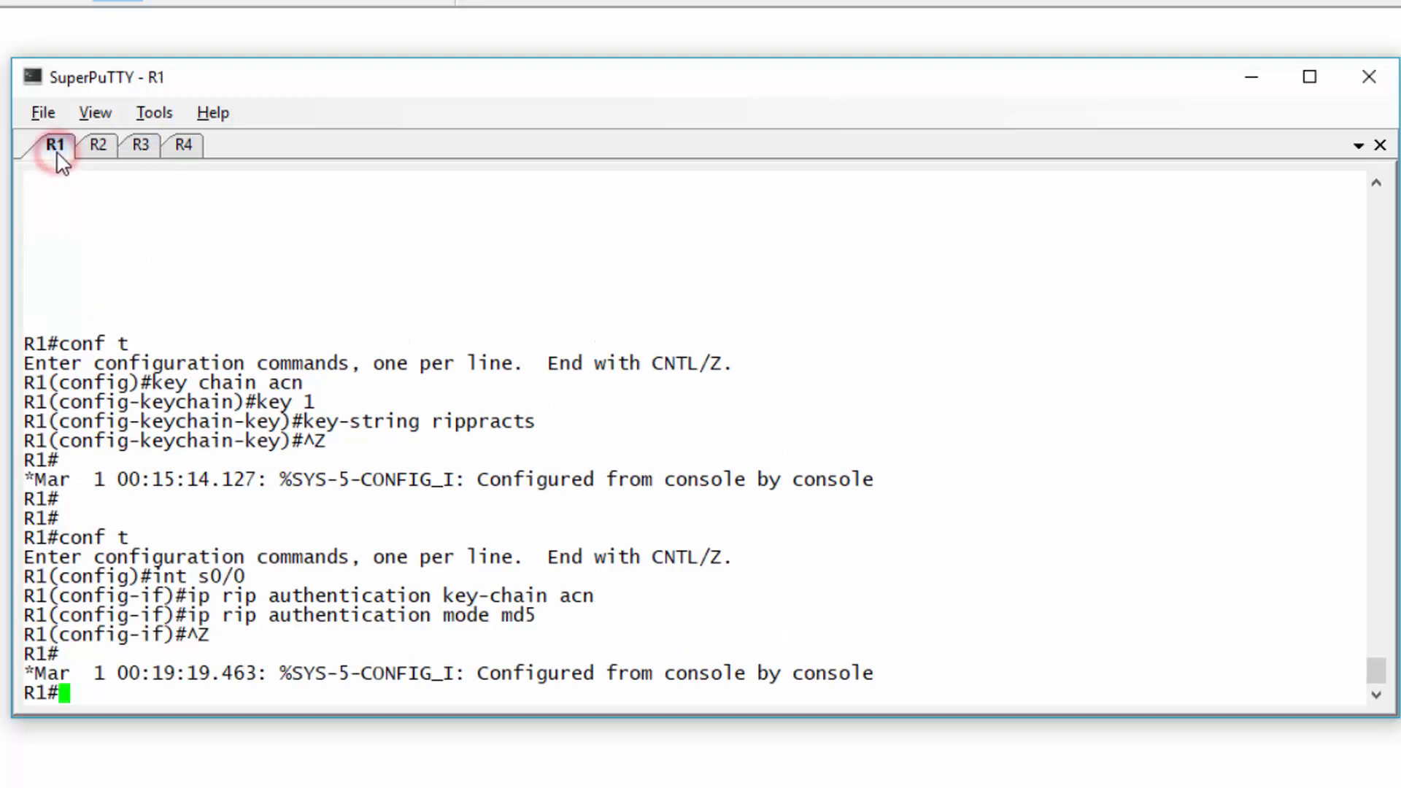
pyautogui.press('Return')
pyautogui.write('exit')
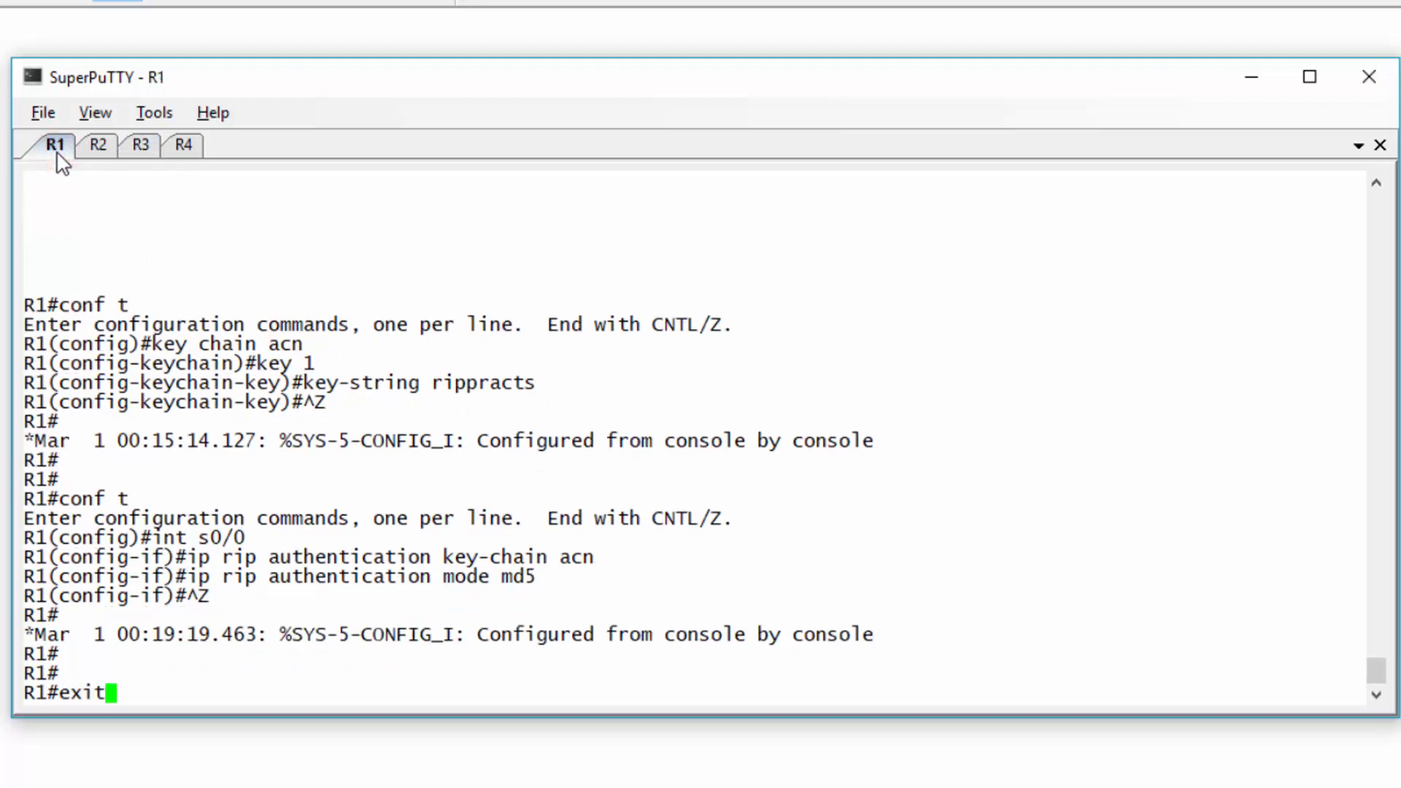
pyautogui.press('Return')
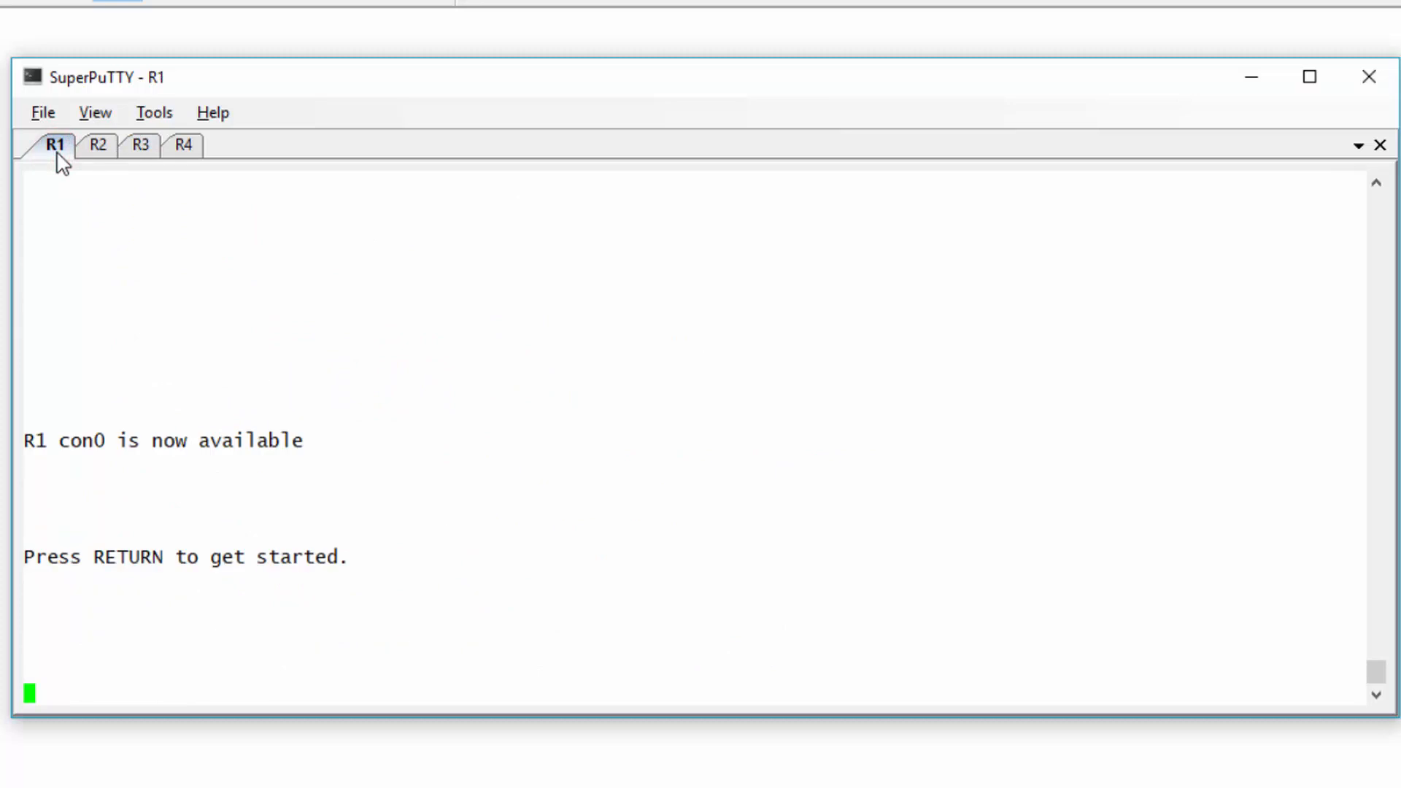
pyautogui.press('Return')
pyautogui.press('Return')
pyautogui.write('debug ip rip')
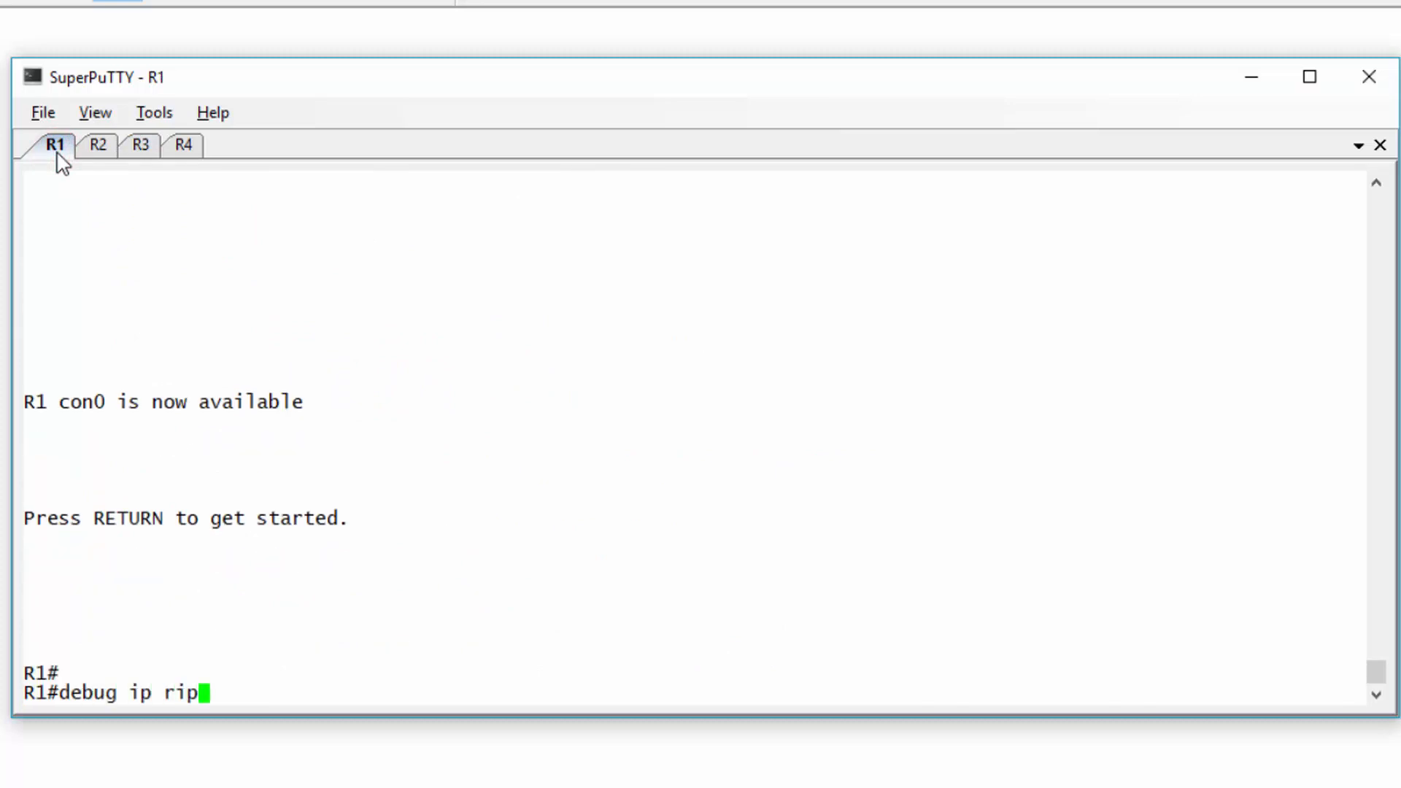
pyautogui.press('Return')
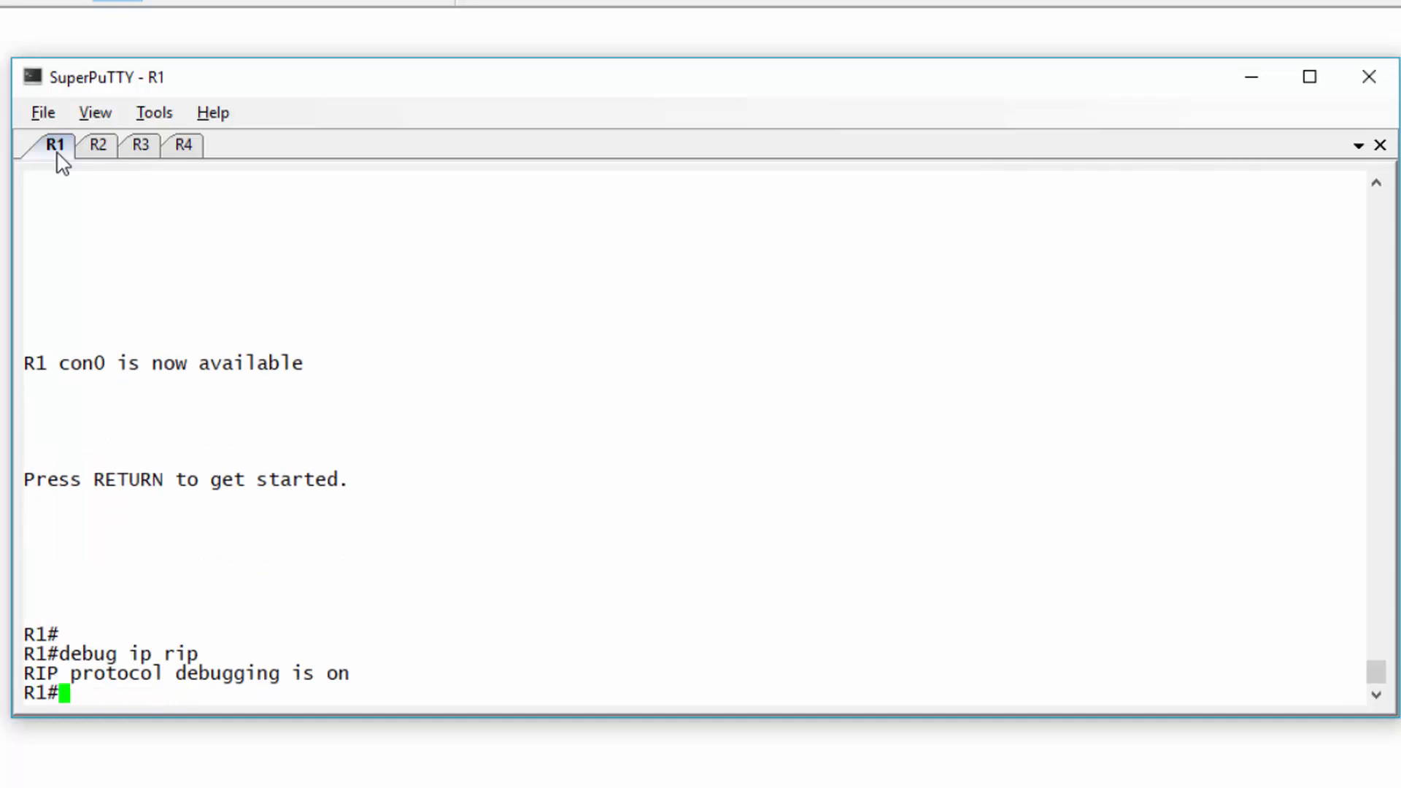
# - On R4, enable debug ip rip, note the v1 updates, then run undebug all
pyautogui.click(187, 153)
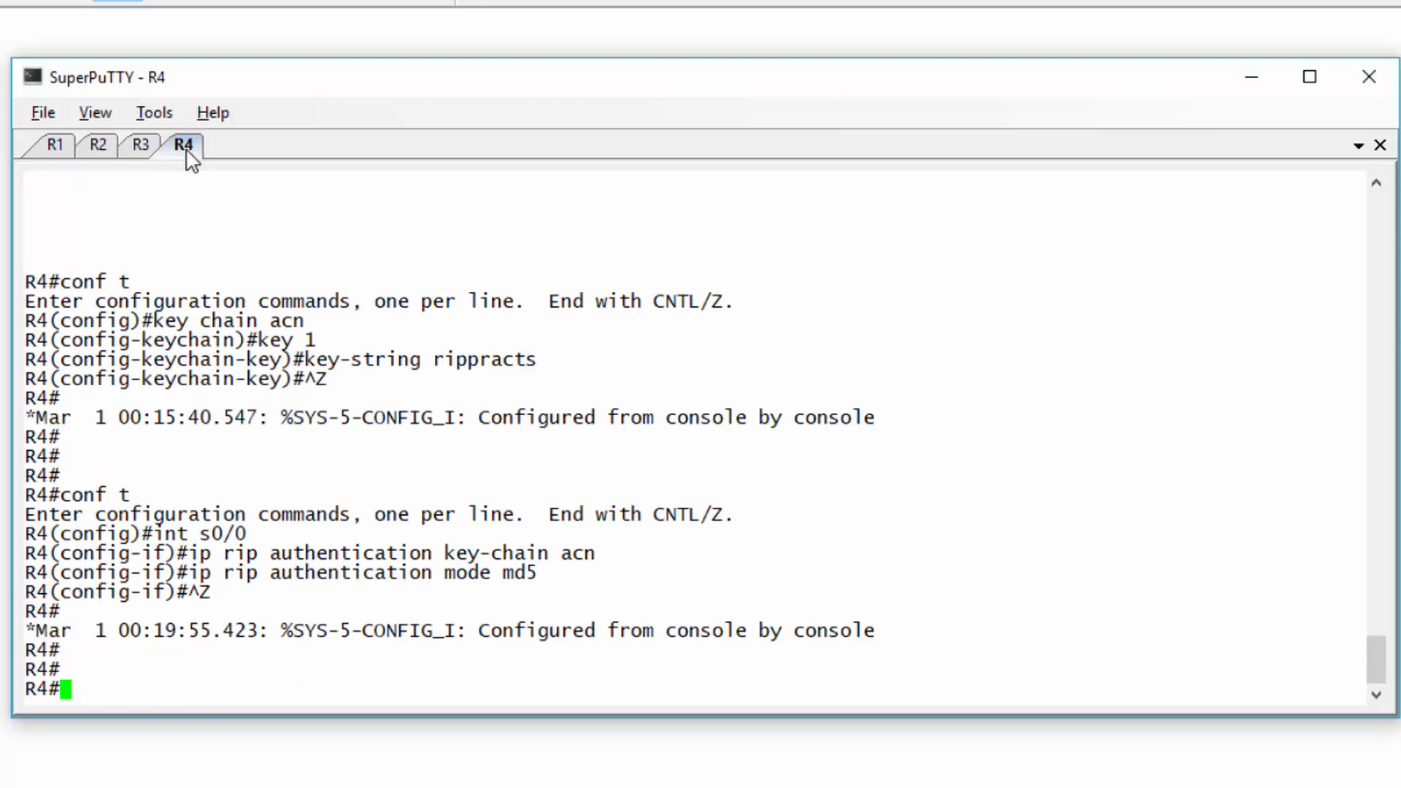
pyautogui.write('debug ip rip')
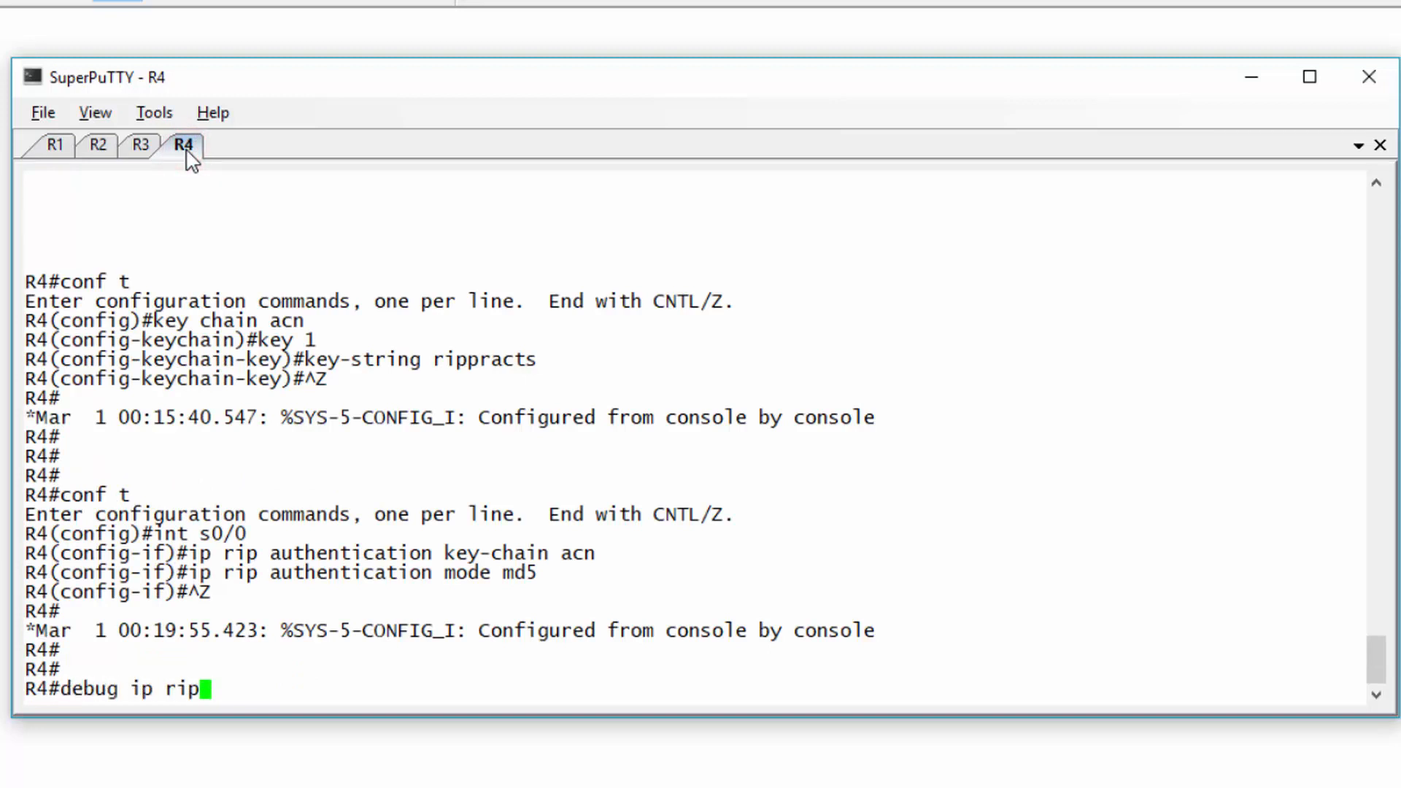
pyautogui.press('Return')
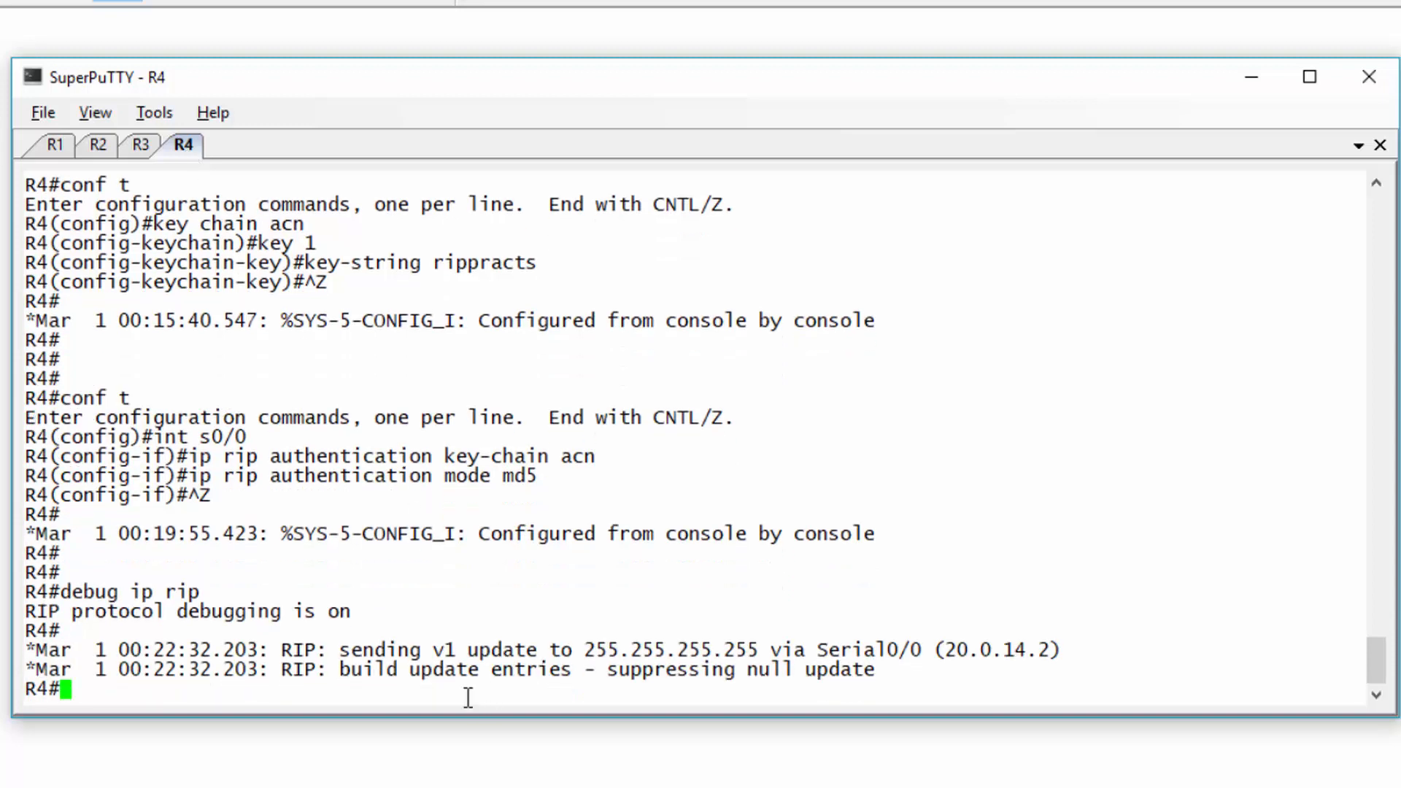
pyautogui.moveTo(427, 640); pyautogui.dragTo(540, 649)
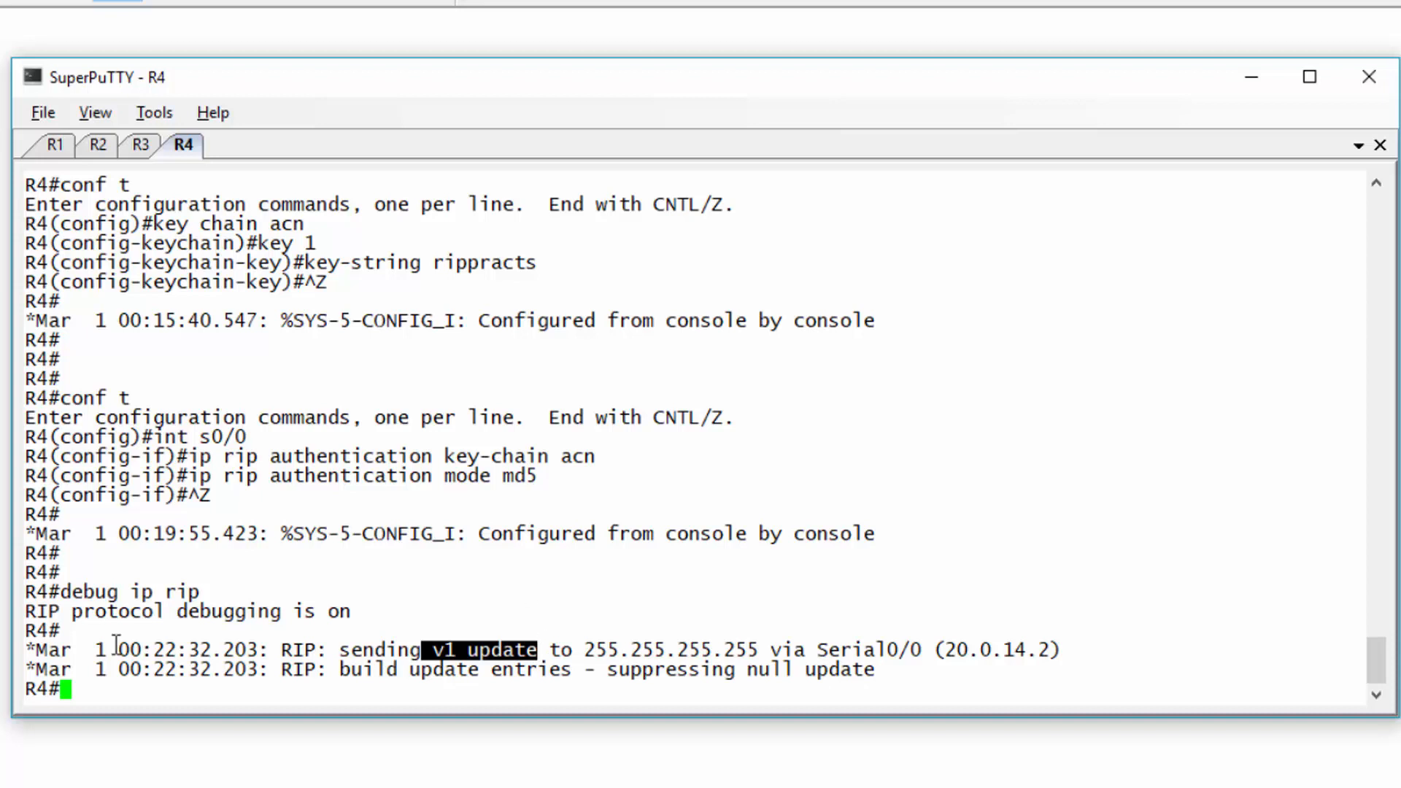
pyautogui.click(135, 691)
pyautogui.press('Return')
pyautogui.press('Return')
pyautogui.write('un')
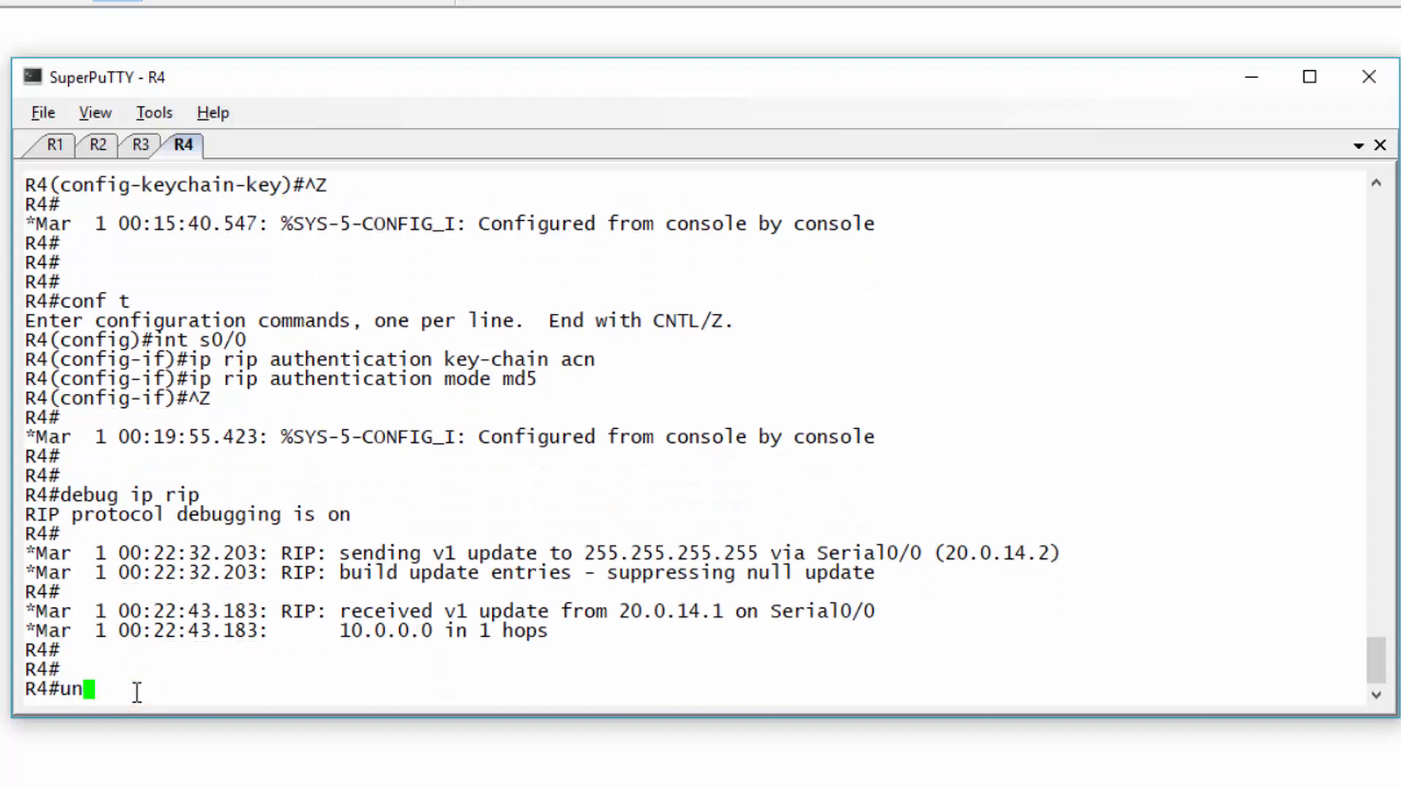
pyautogui.write('debig all')
pyautogui.press('Return')
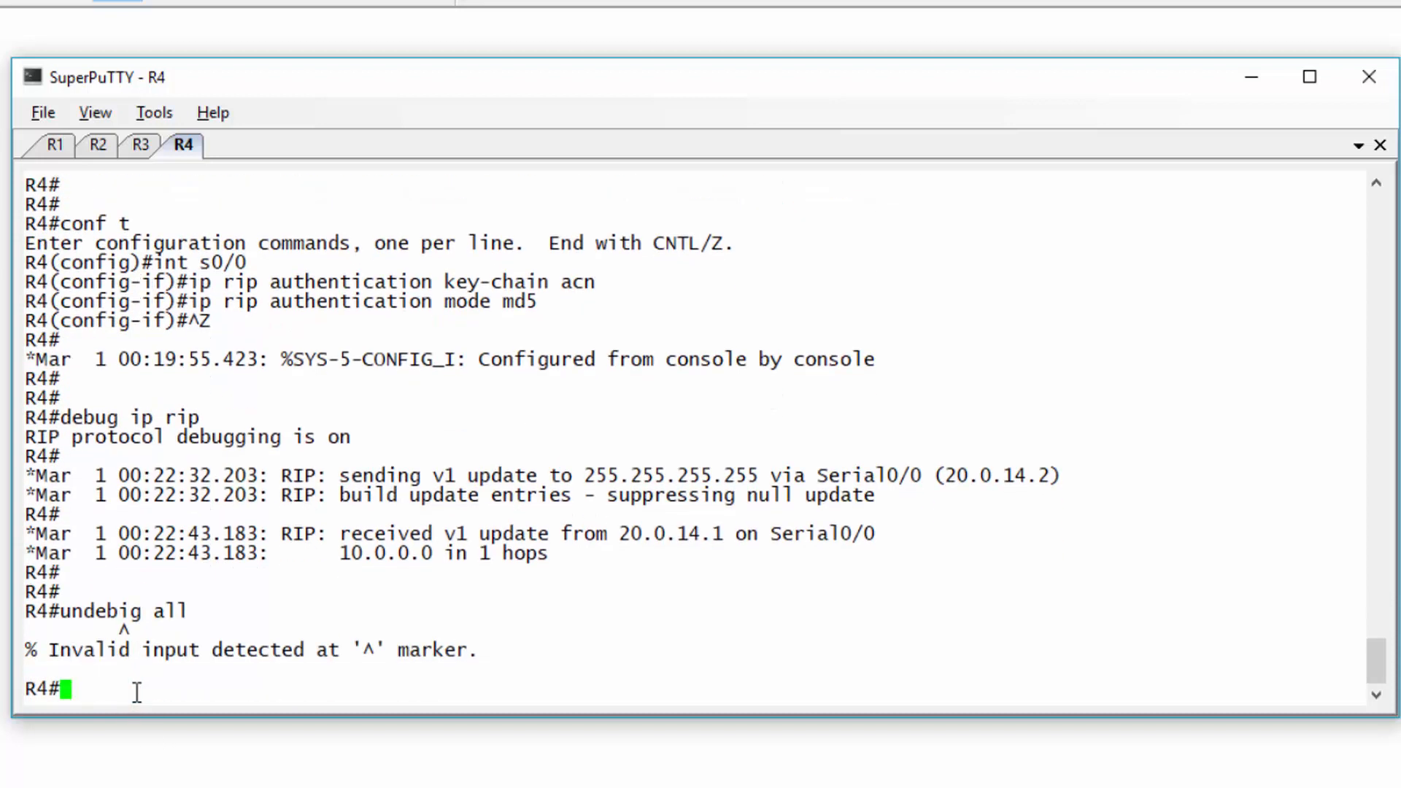
pyautogui.write('undebug alll')
pyautogui.press('Return')
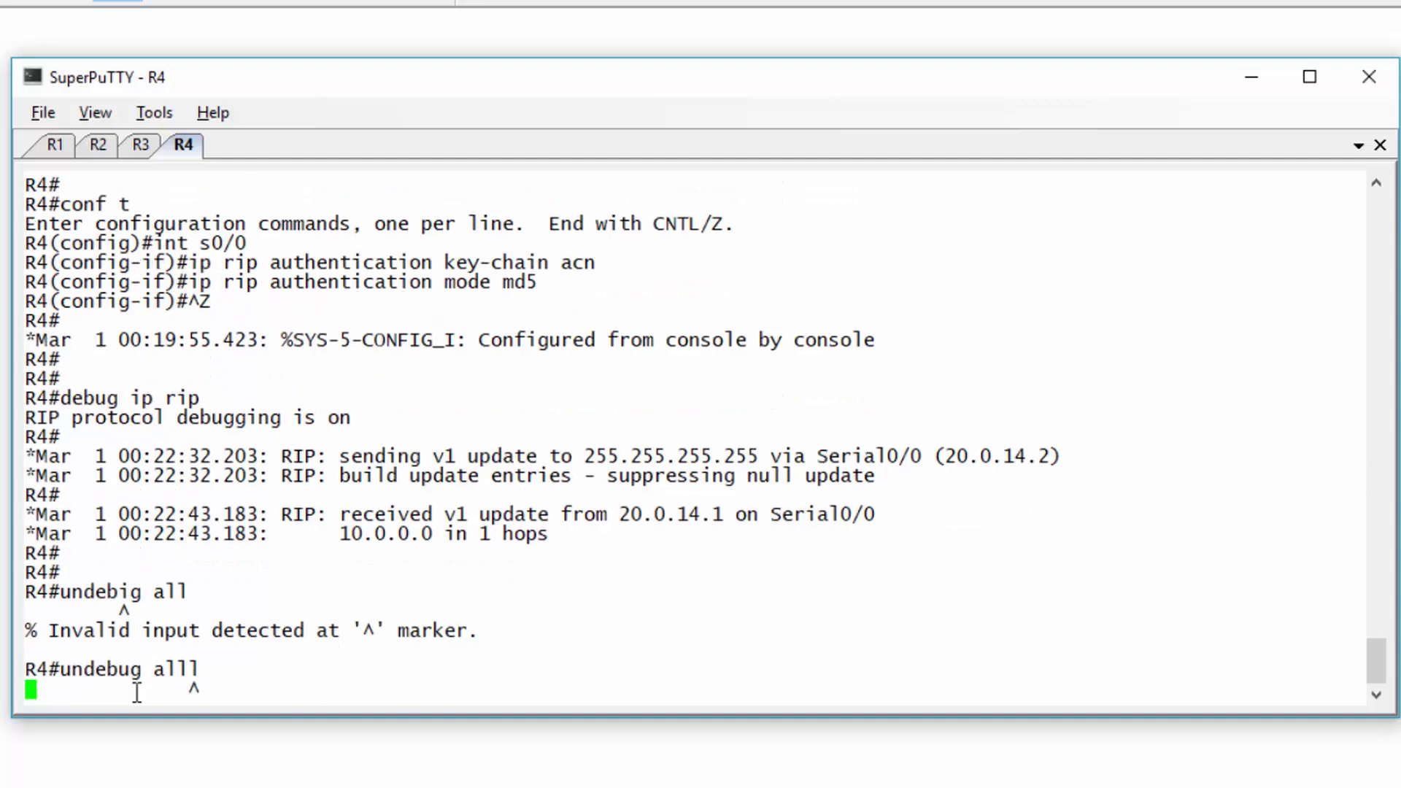
pyautogui.press('Up')
pyautogui.press('BackSpace')
pyautogui.press('Return')
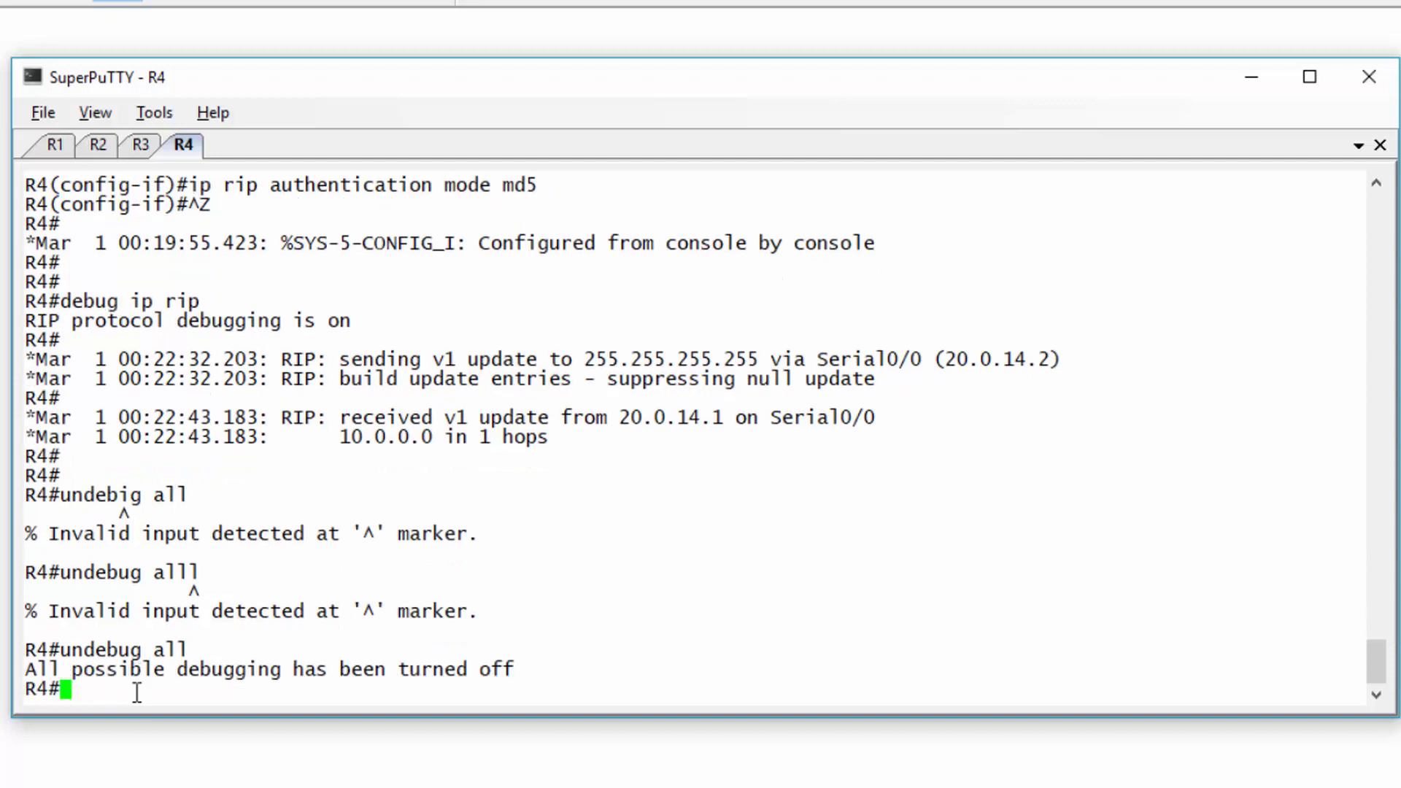
# - On R1, inspect the v1 updates, run undebug all, and exit the session
pyautogui.click(62, 148)
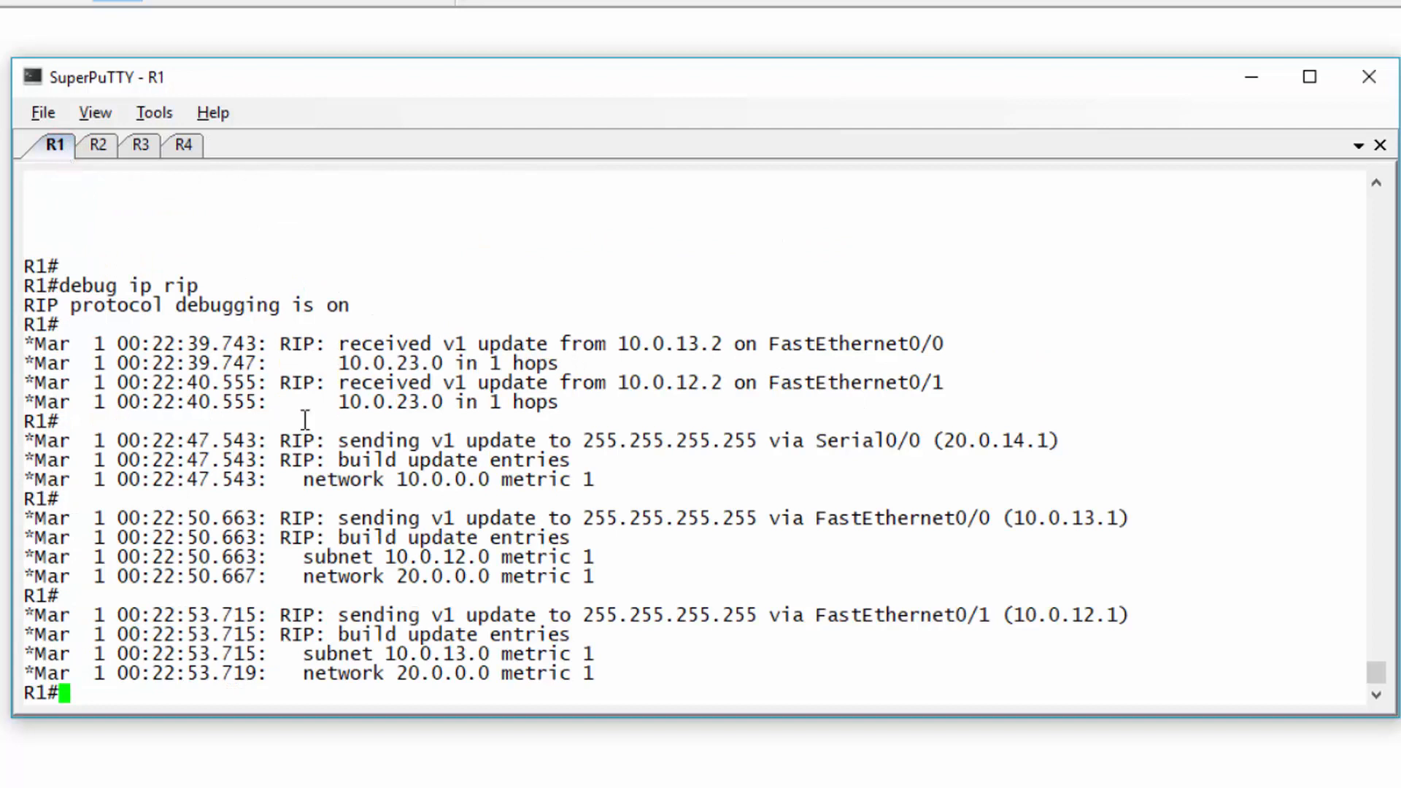
pyautogui.moveTo(409, 615); pyautogui.dragTo(571, 617)
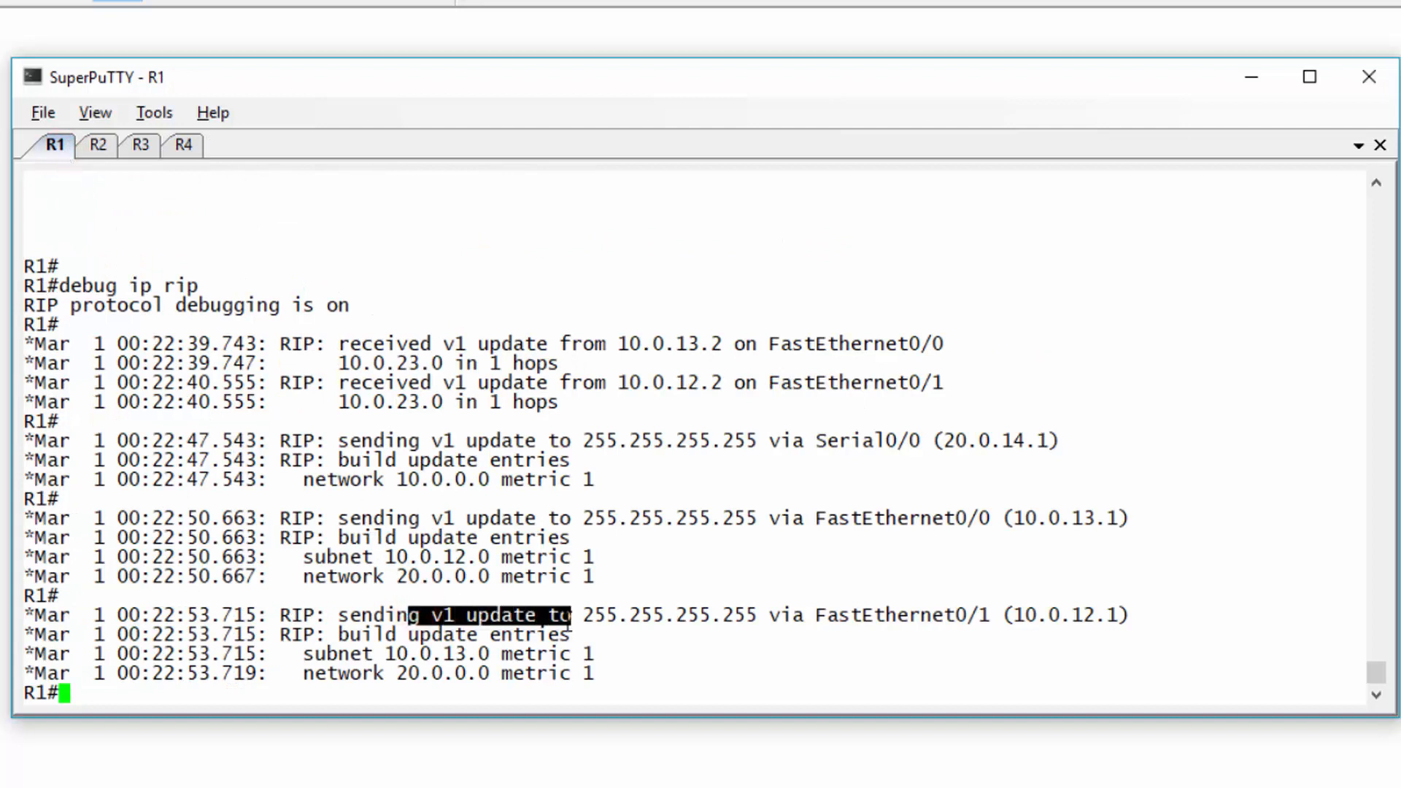
pyautogui.press('Return')
pyautogui.press('Return')
pyautogui.write('undebug all')
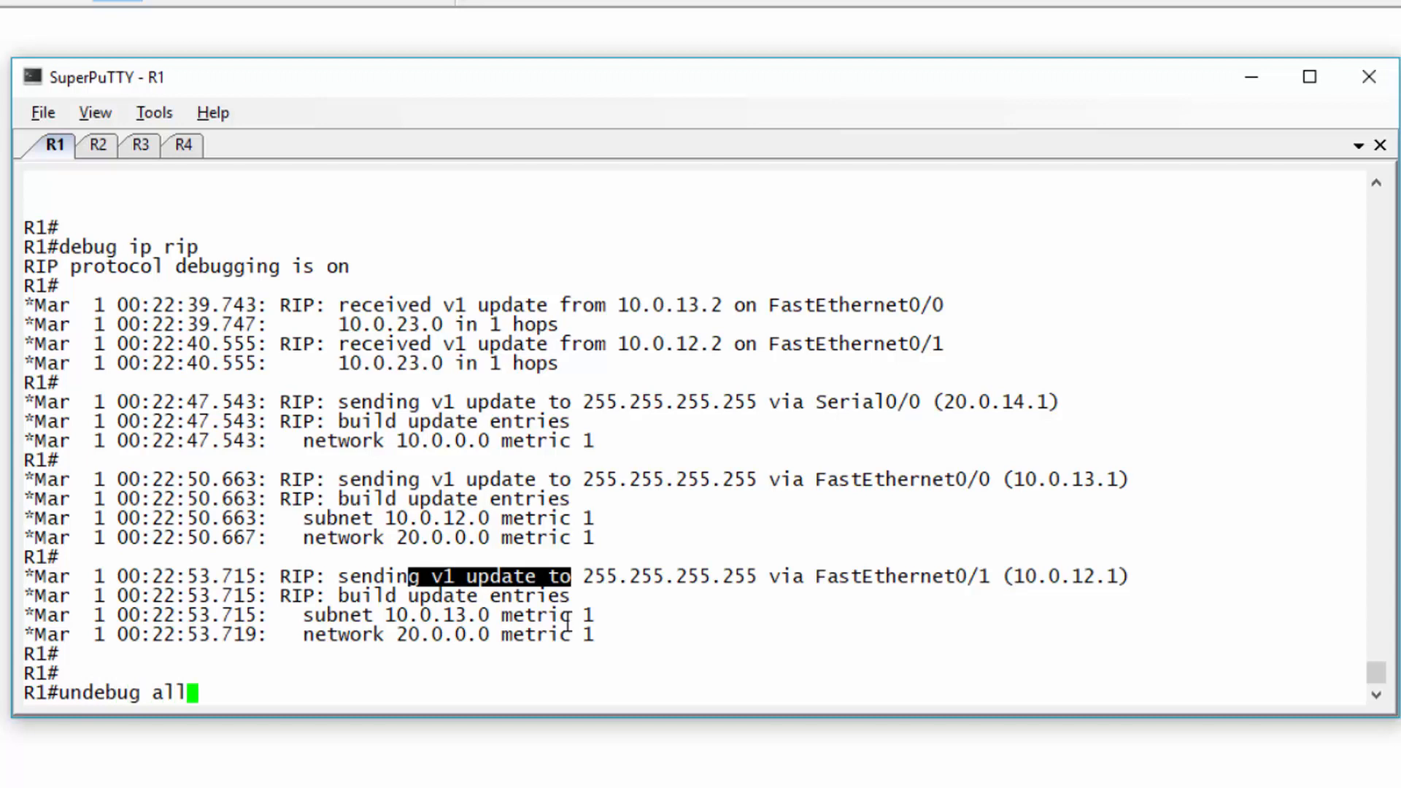
pyautogui.press('Return')
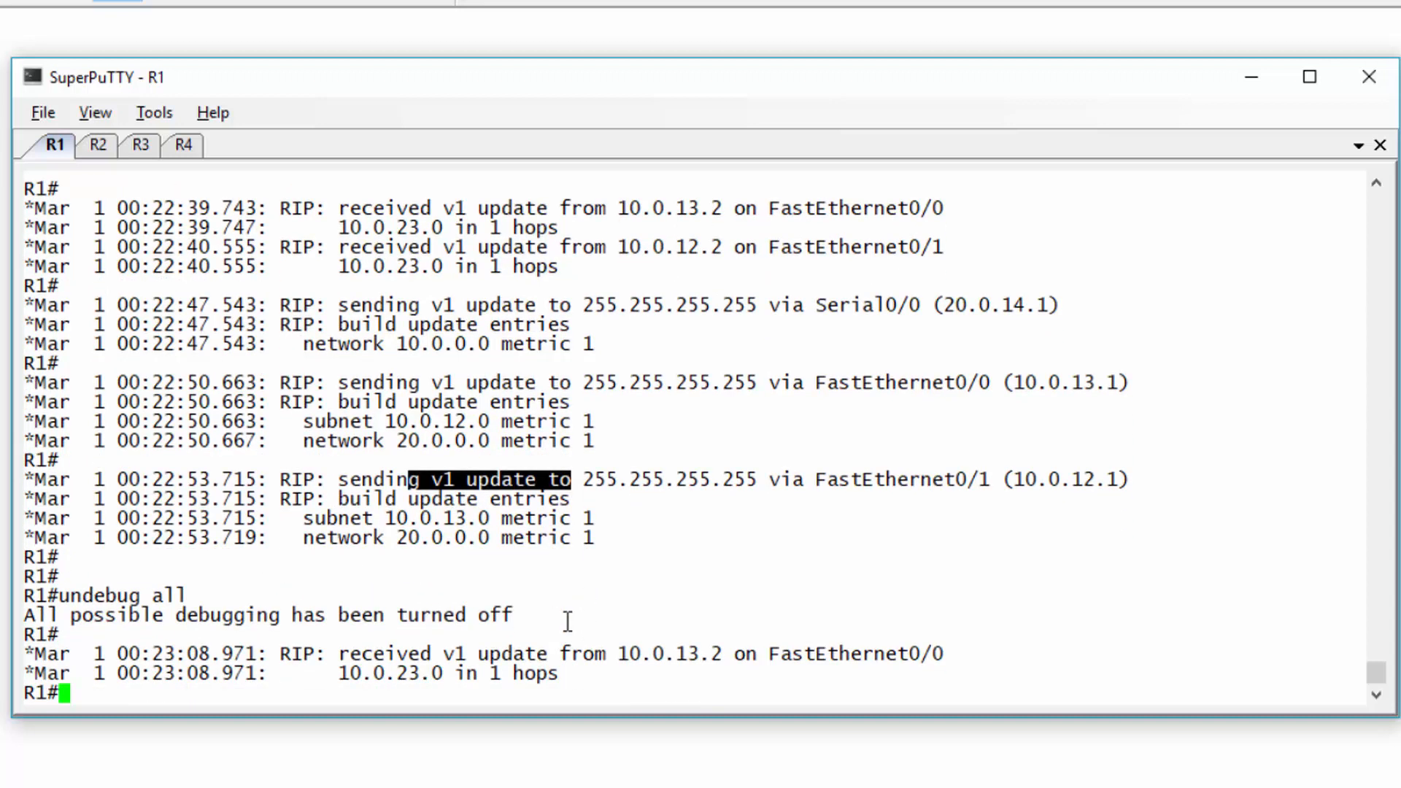
pyautogui.write('exit')
pyautogui.press('Return')
# - Set RIP to version 2 under router rip on R1
pyautogui.press('Return')
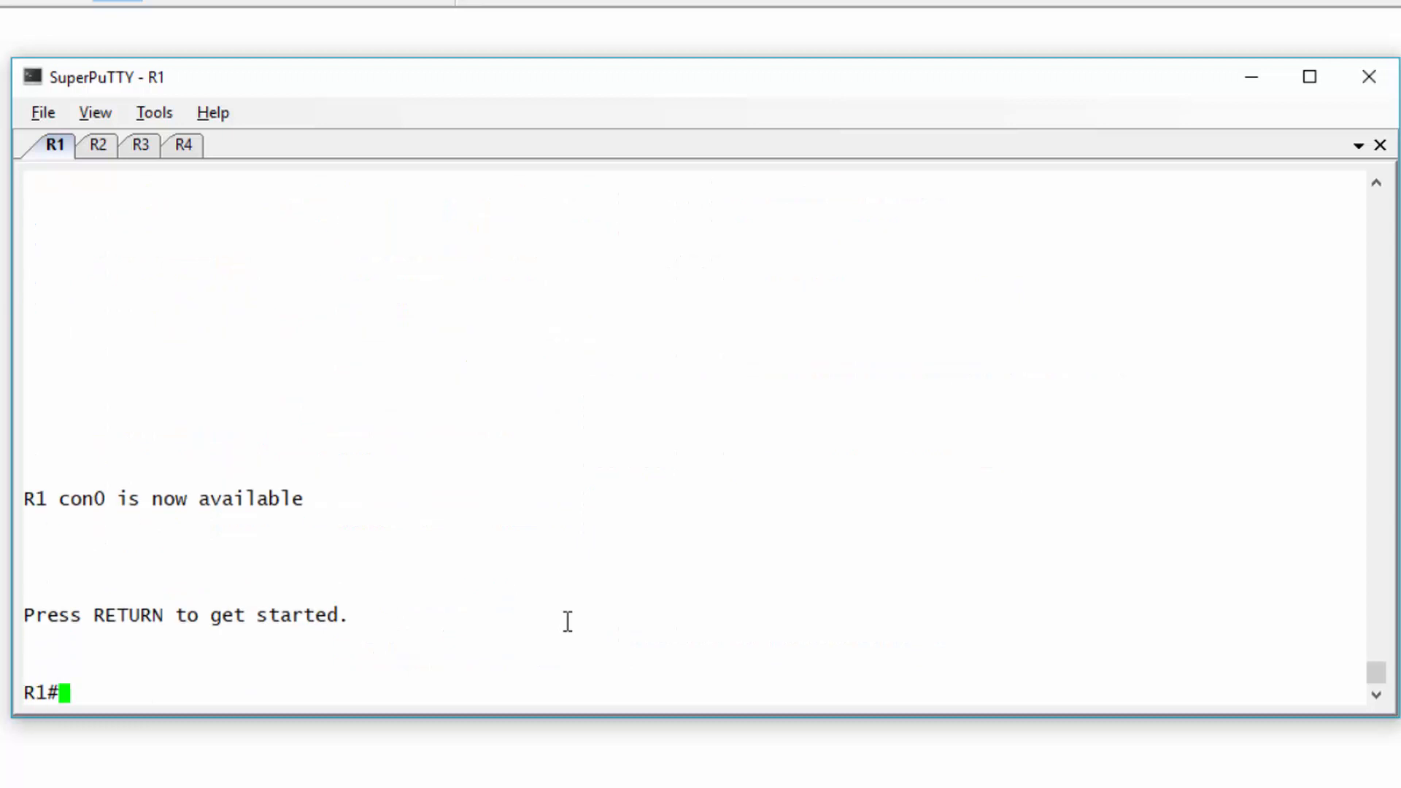
pyautogui.write('conf t')
pyautogui.press('Return')
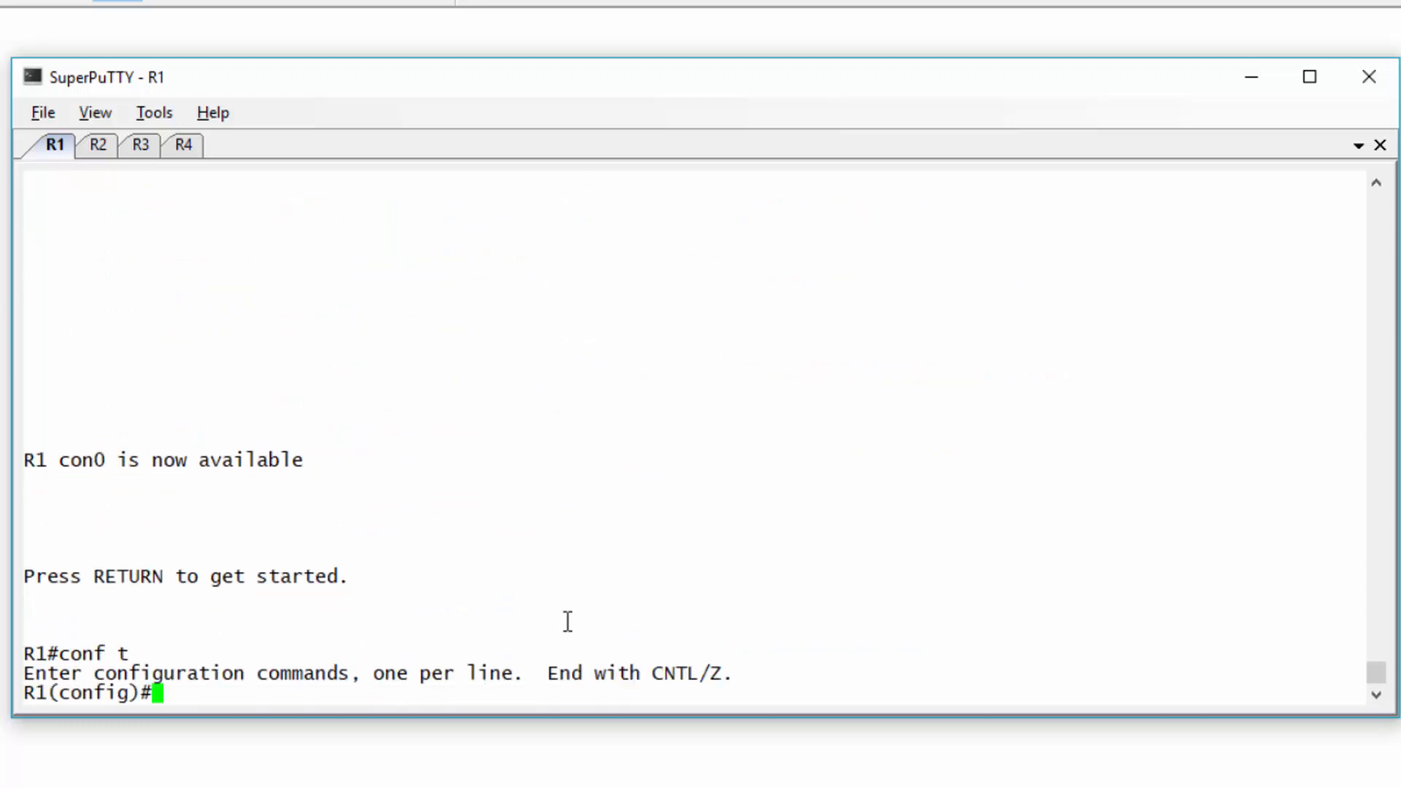
pyautogui.write('router rip')
pyautogui.press('Return')
pyautogui.write('versio')
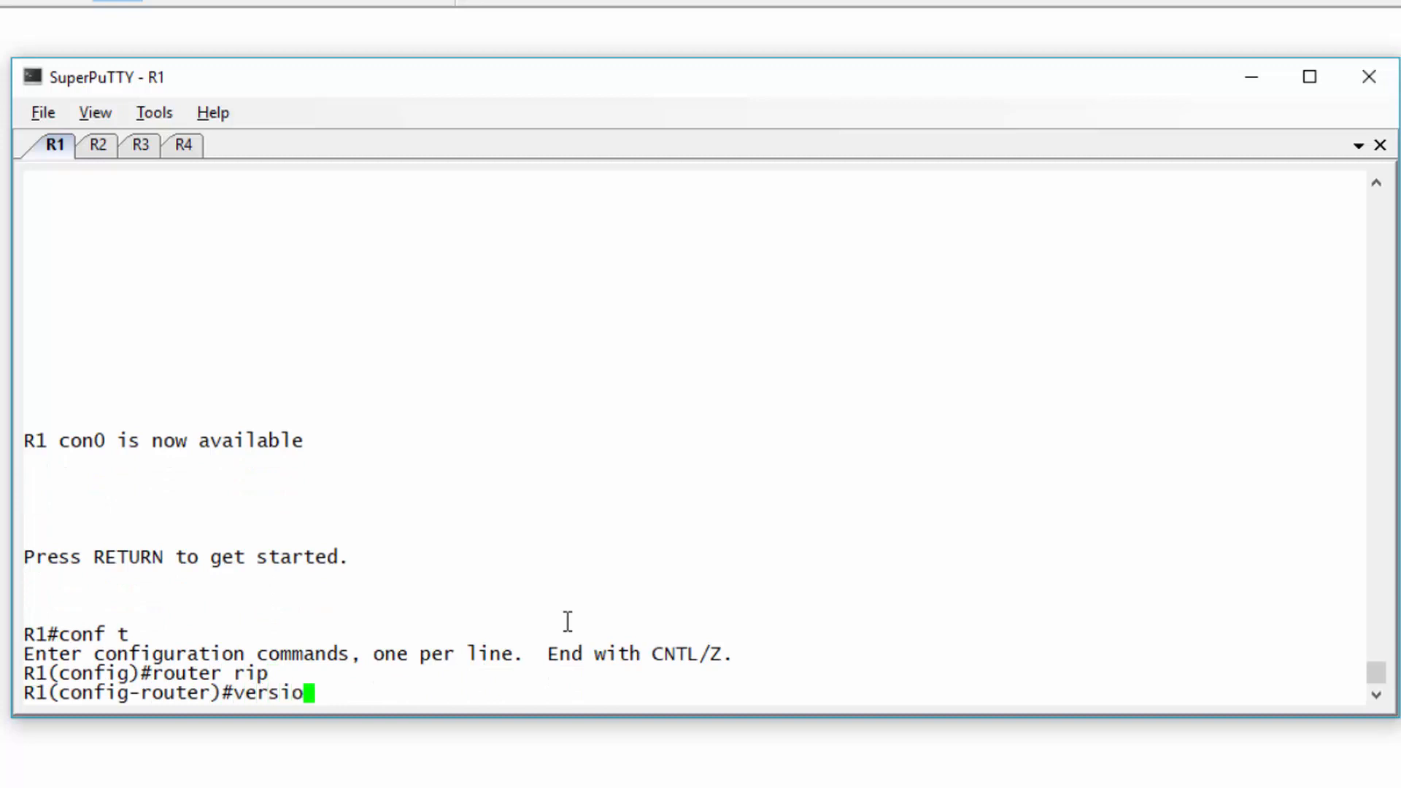
pyautogui.write('n 2')
pyautogui.press('Return')
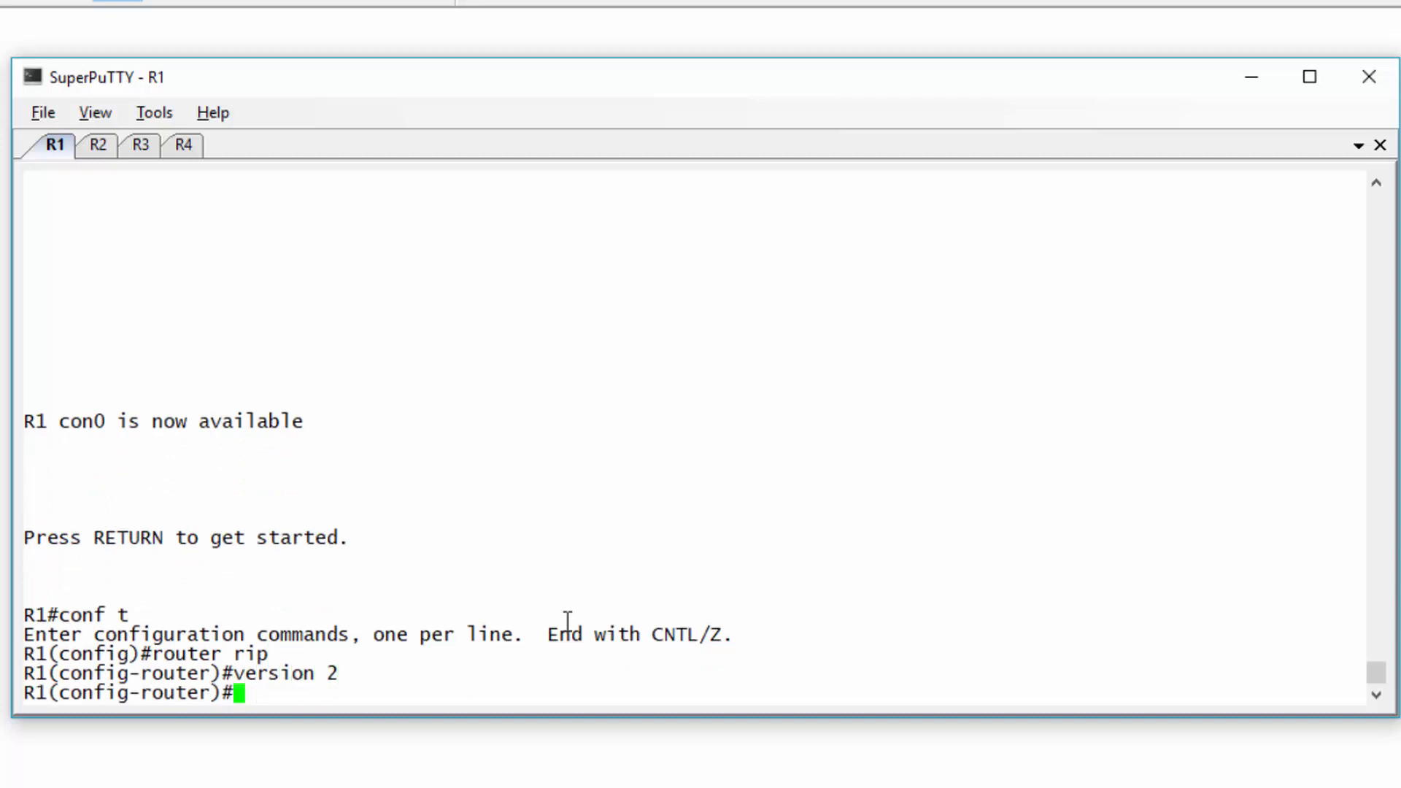
pyautogui.hotkey('ctrl', 'z')
pyautogui.press('Return')
pyautogui.press('Return')
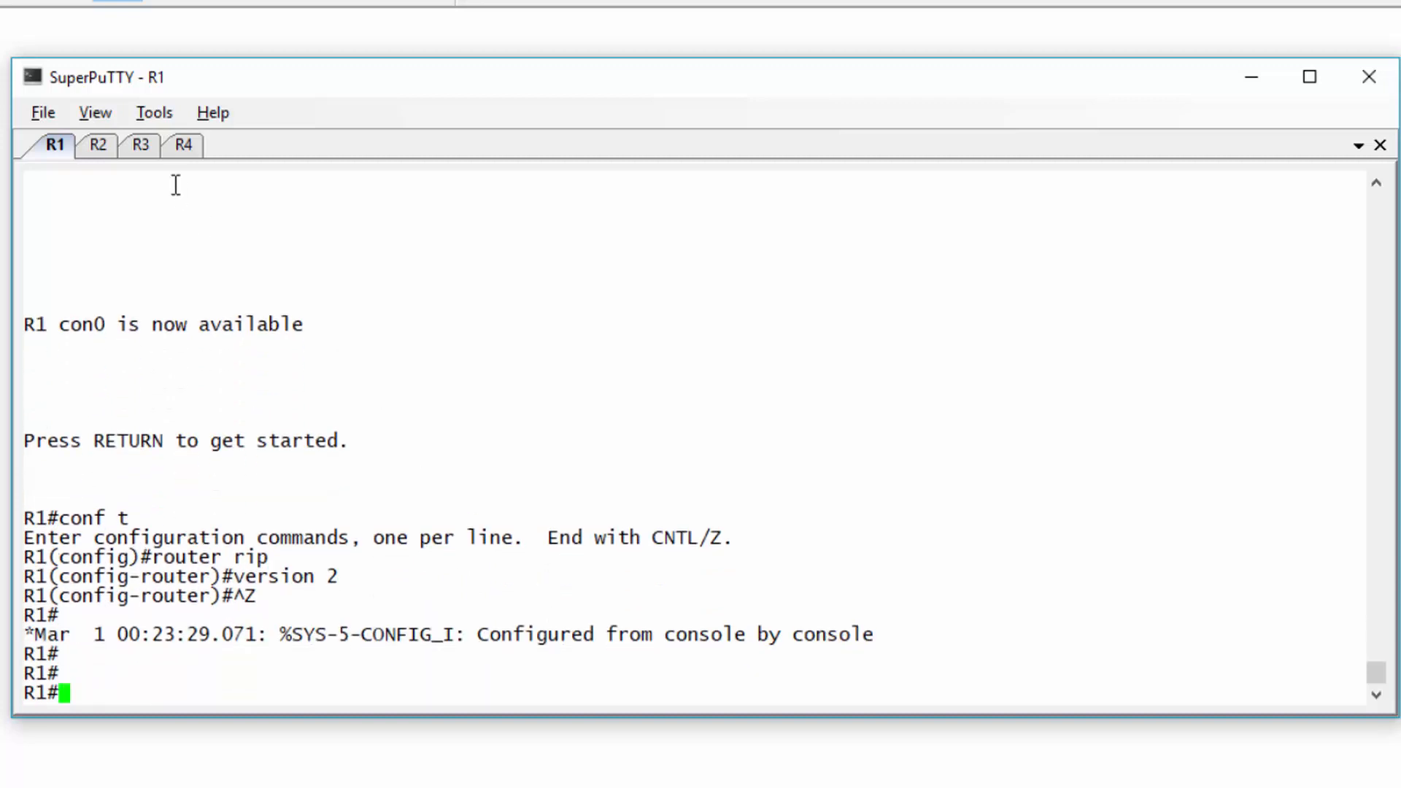
# - Restart R4's session and set its RIP process to version 2
pyautogui.click(179, 145)
pyautogui.write('exit')
pyautogui.press('Return')
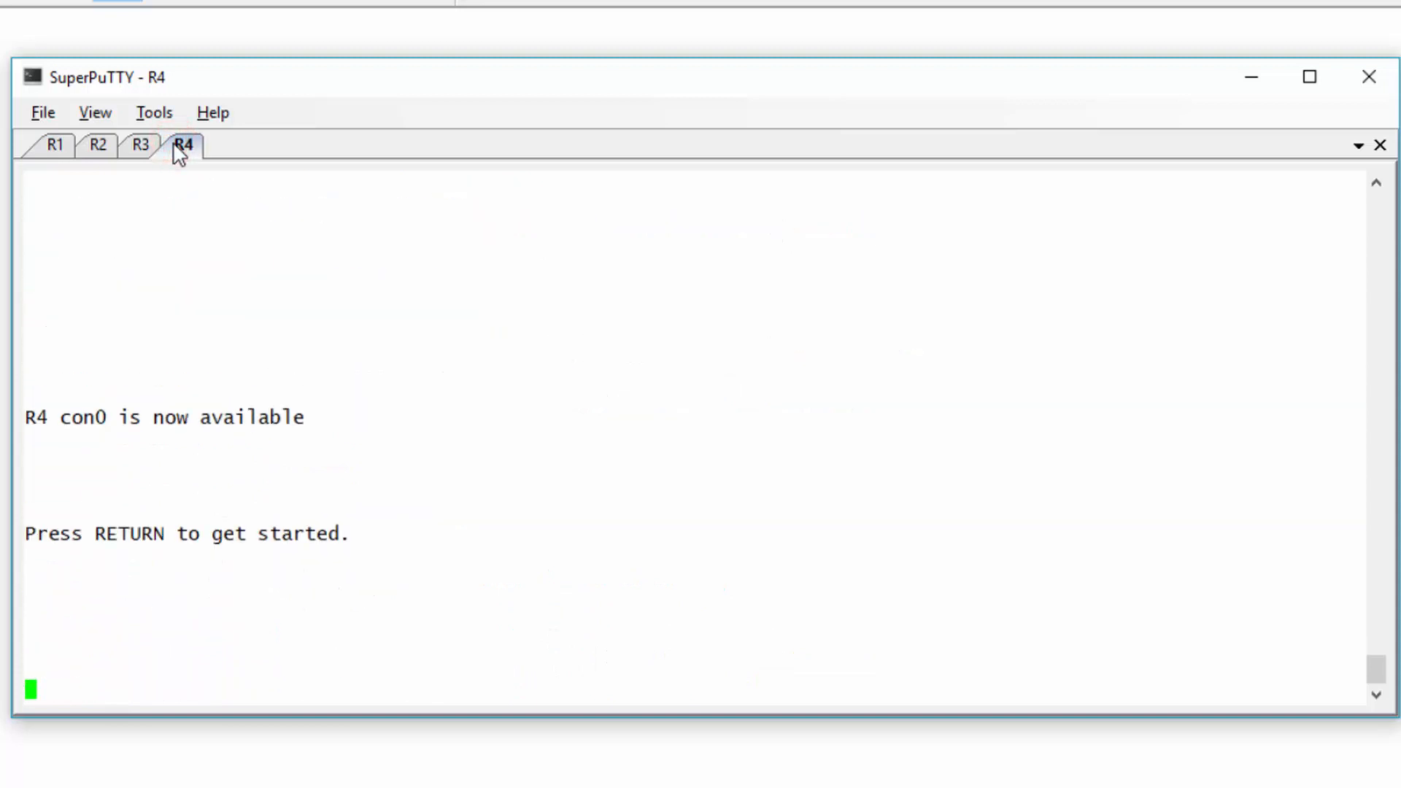
pyautogui.press('Return')
pyautogui.write('rouyer')
pyautogui.press('BackSpace')
pyautogui.press('BackSpace')
pyautogui.press('BackSpace')
pyautogui.press('BackSpace')
pyautogui.press('BackSpace')
pyautogui.press('BackSpace')
pyautogui.write('con')
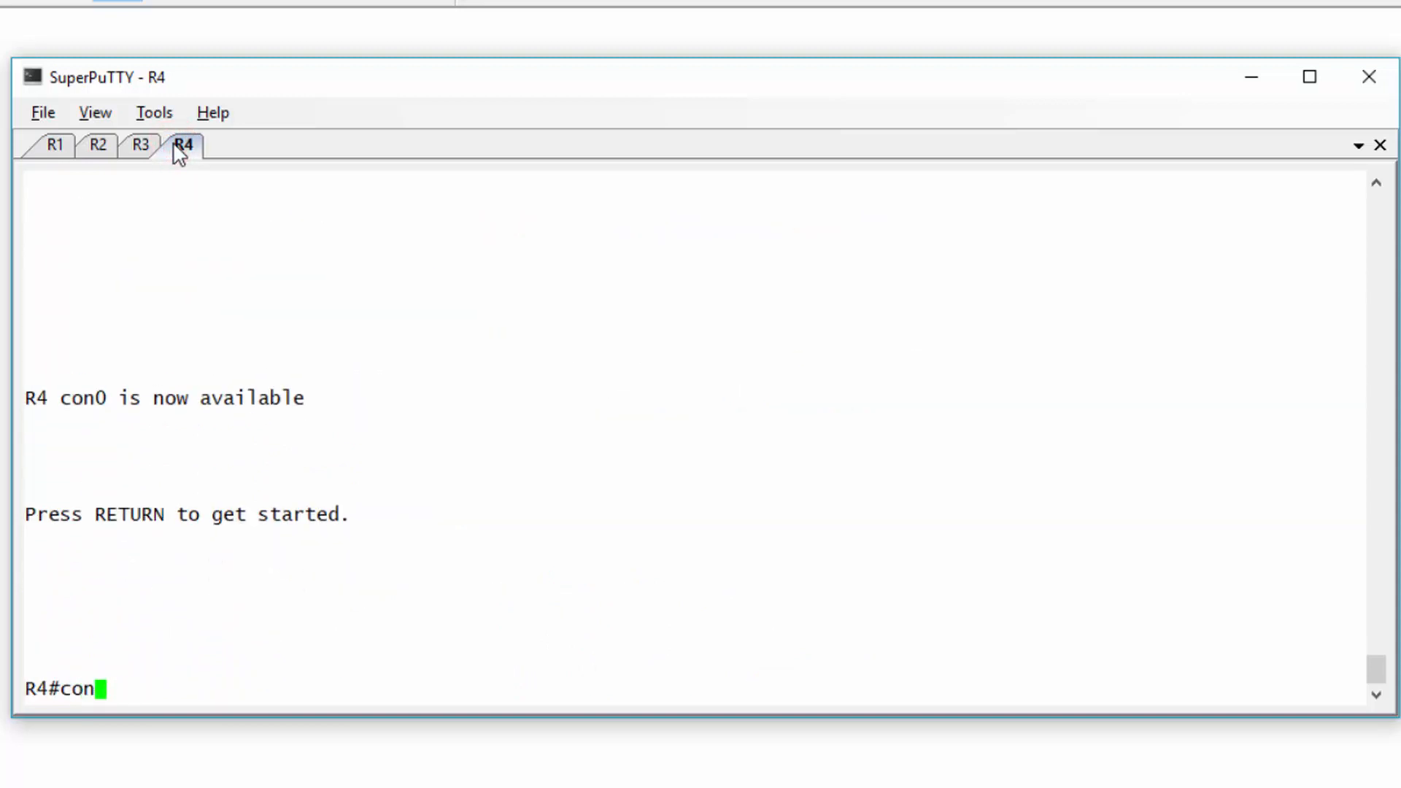
pyautogui.write('f t')
pyautogui.press('Return')
pyautogui.write('router rip')
pyautogui.press('Return')
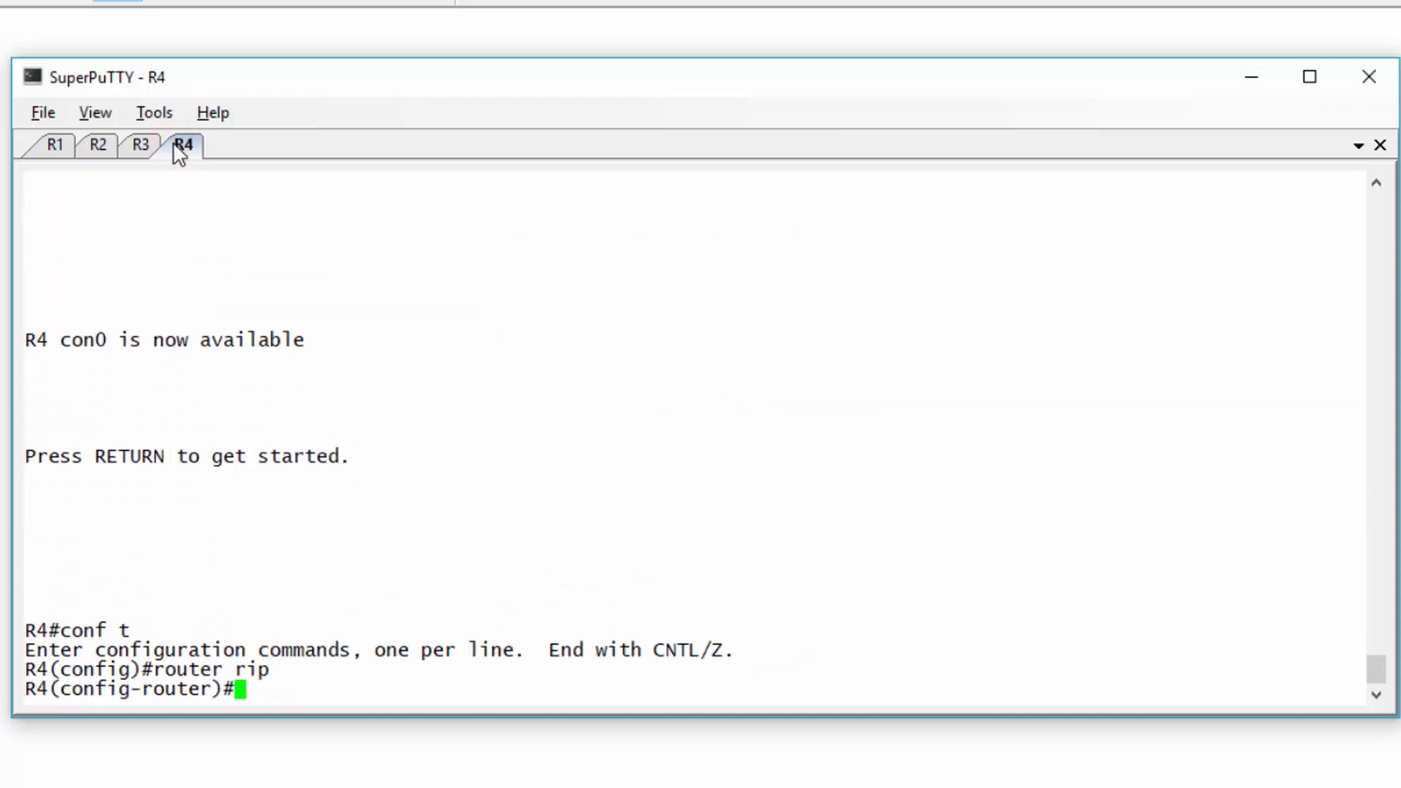
pyautogui.write('version 2')
pyautogui.press('Return')
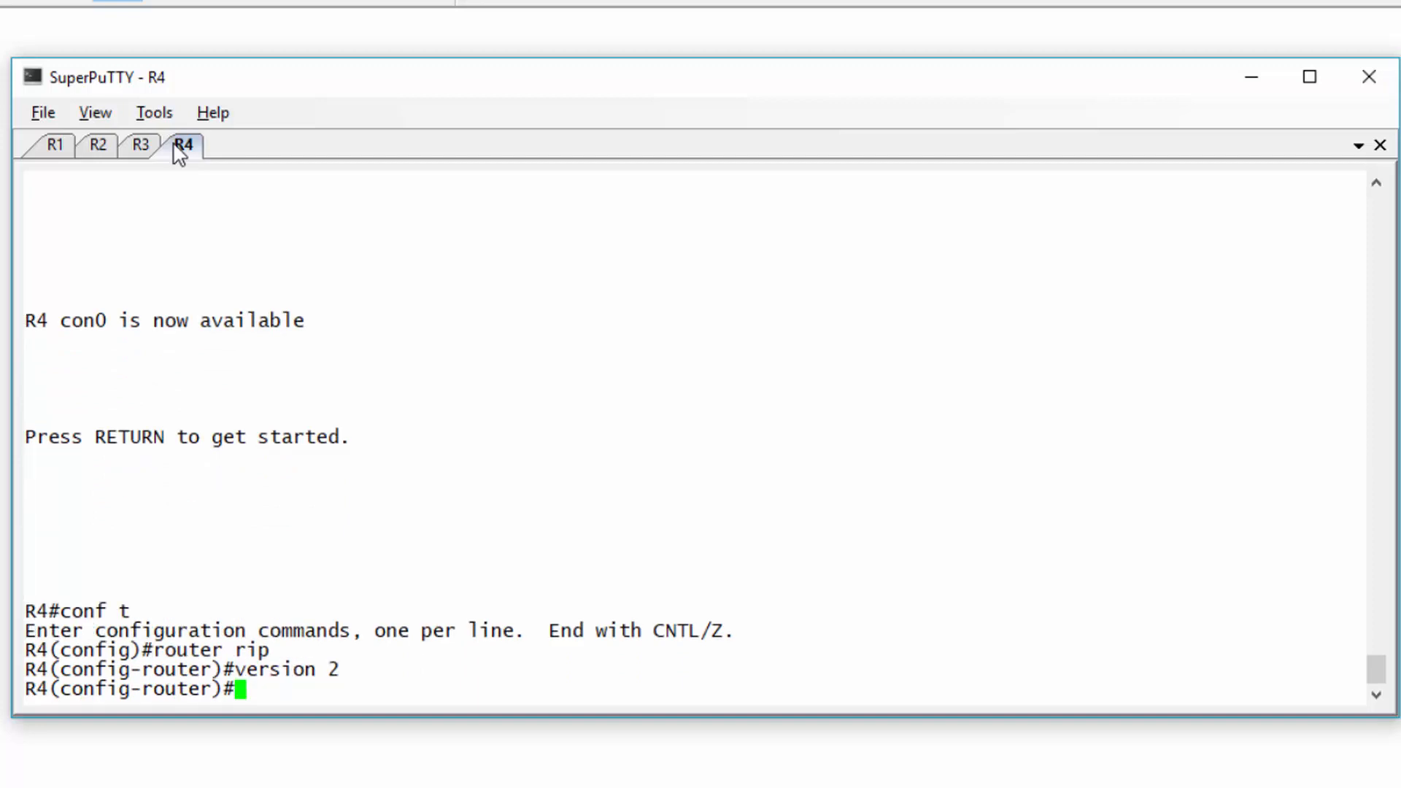
pyautogui.hotkey('ctrl', 'z')
pyautogui.press('Return')
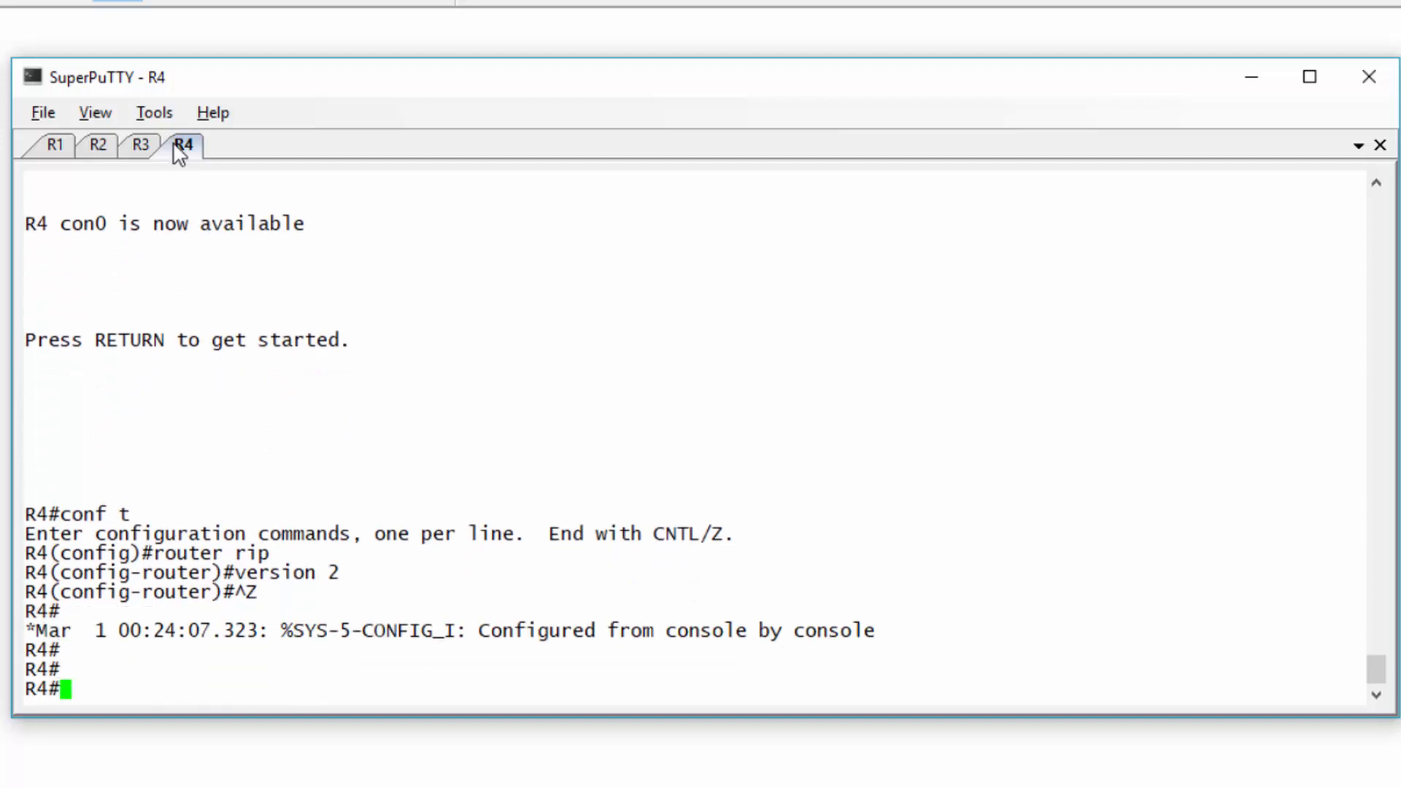
# - Set RIP to version 2 under router rip on R2
pyautogui.click(98, 146)
pyautogui.press('Return')
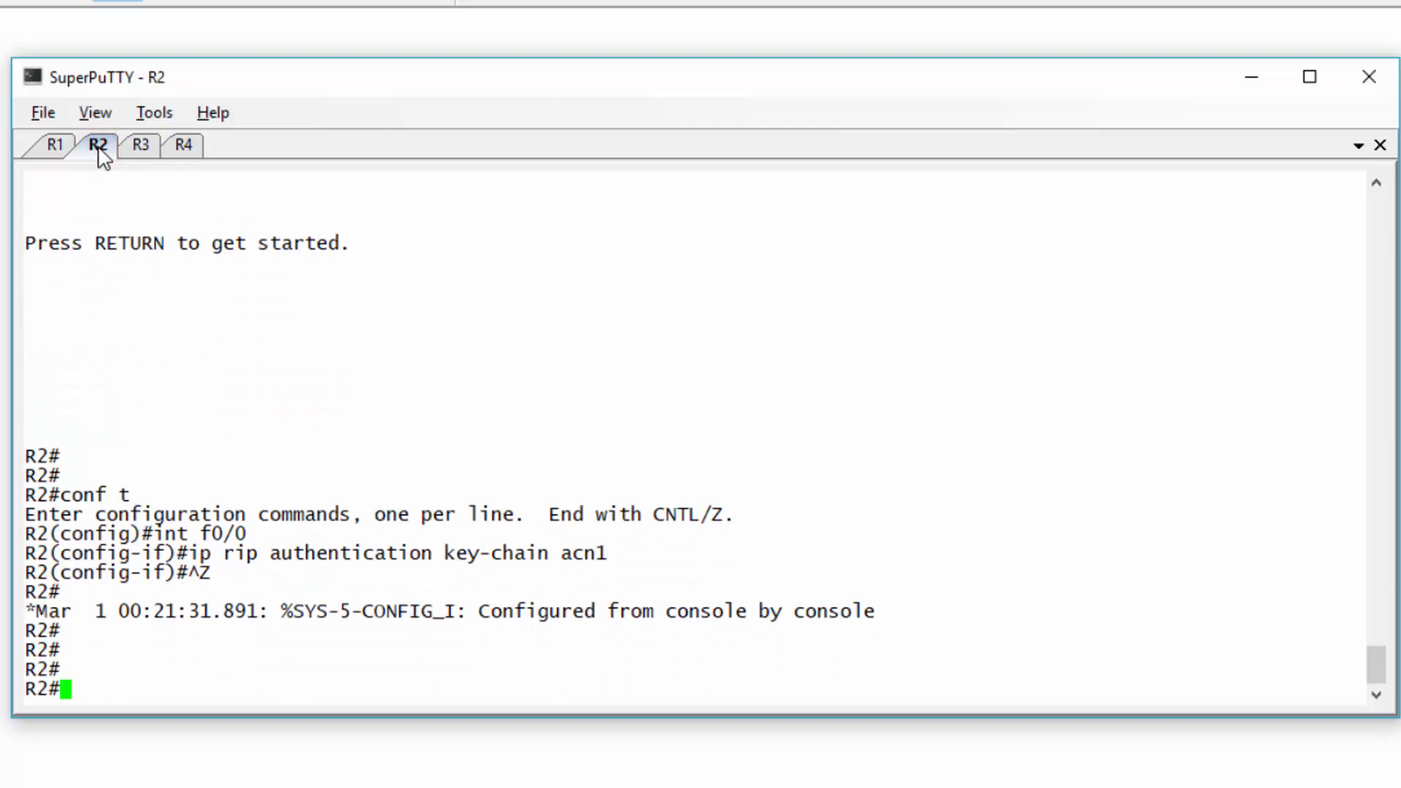
pyautogui.write('conf t')
pyautogui.press('Return')
pyautogui.write('router rip')
pyautogui.press('Return')
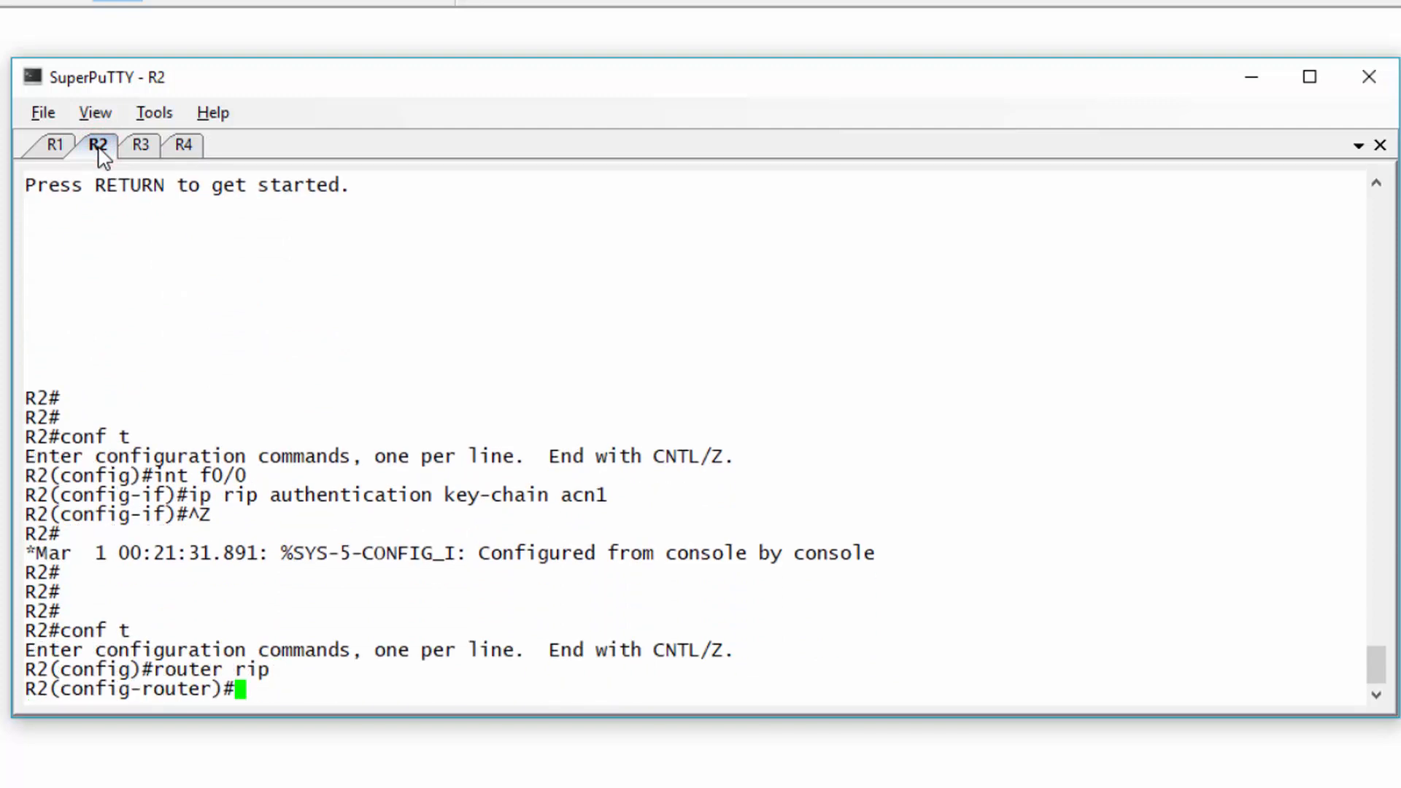
pyautogui.write('version 2')
pyautogui.press('Return')
pyautogui.hotkey('ctrl', 'z')
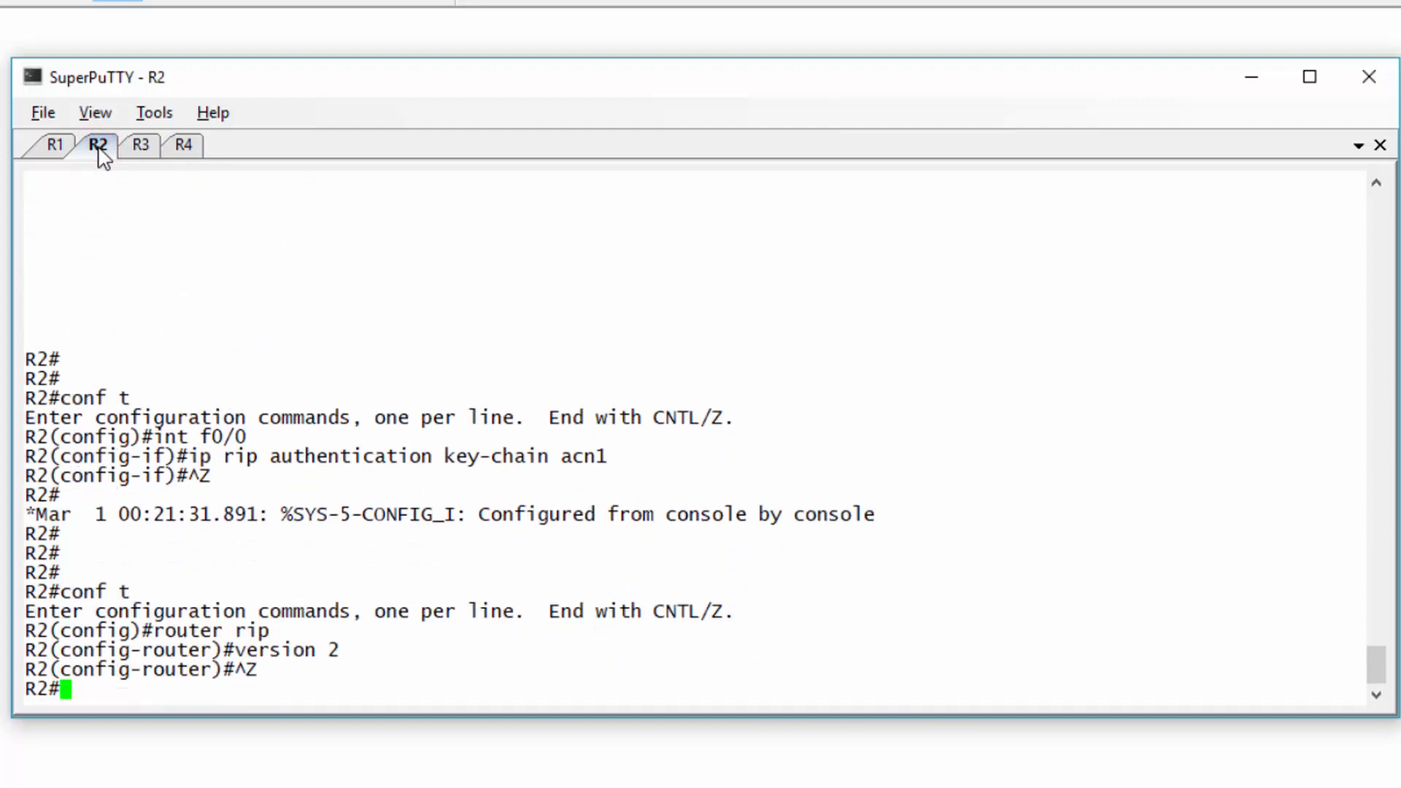
# - Set RIP to version 2 under router rip on R3
pyautogui.click(142, 146)
pyautogui.press('Return')
pyautogui.press('Return')
pyautogui.write('c')
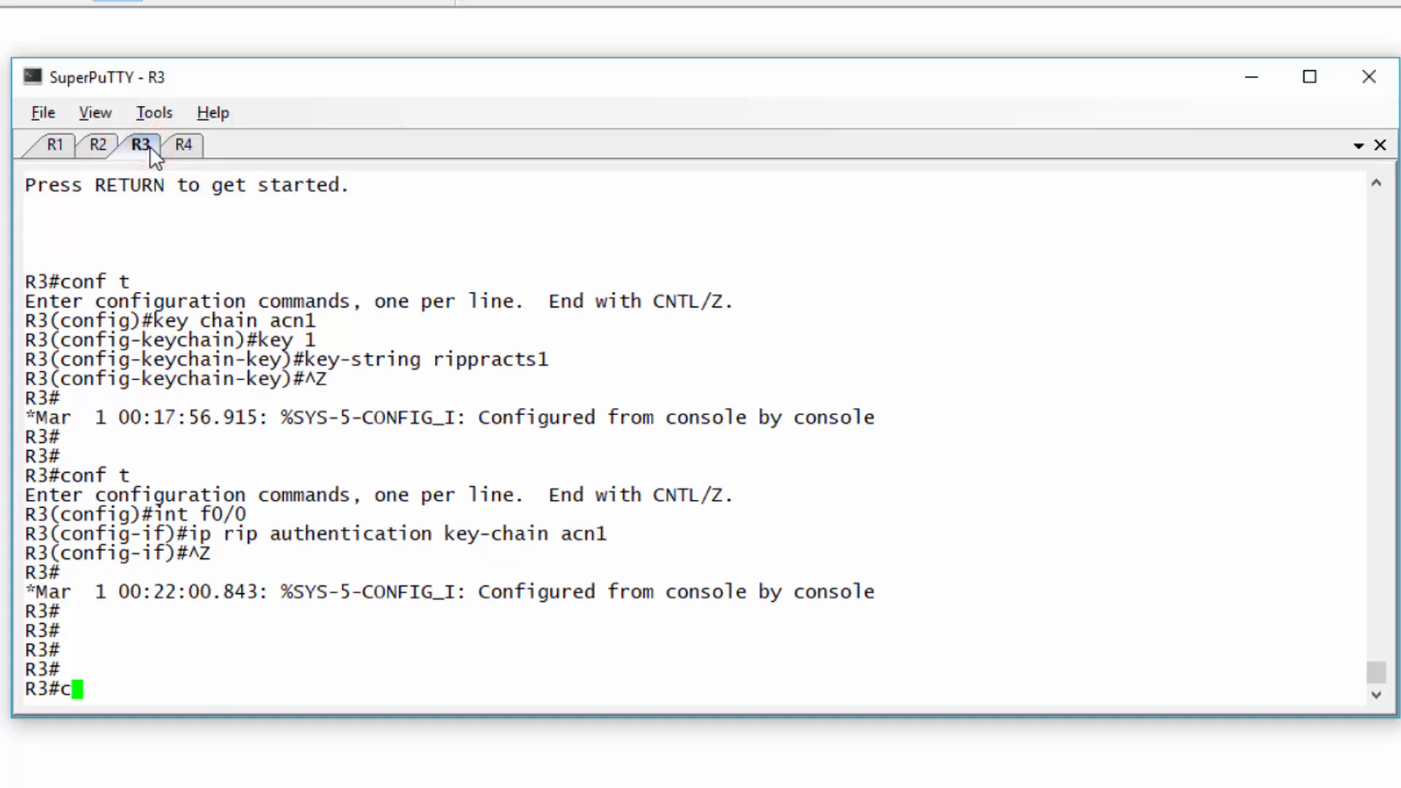
pyautogui.write('onf t')
pyautogui.press('Return')
pyautogui.write('router rip')
pyautogui.press('Return')
pyautogui.write('ve')
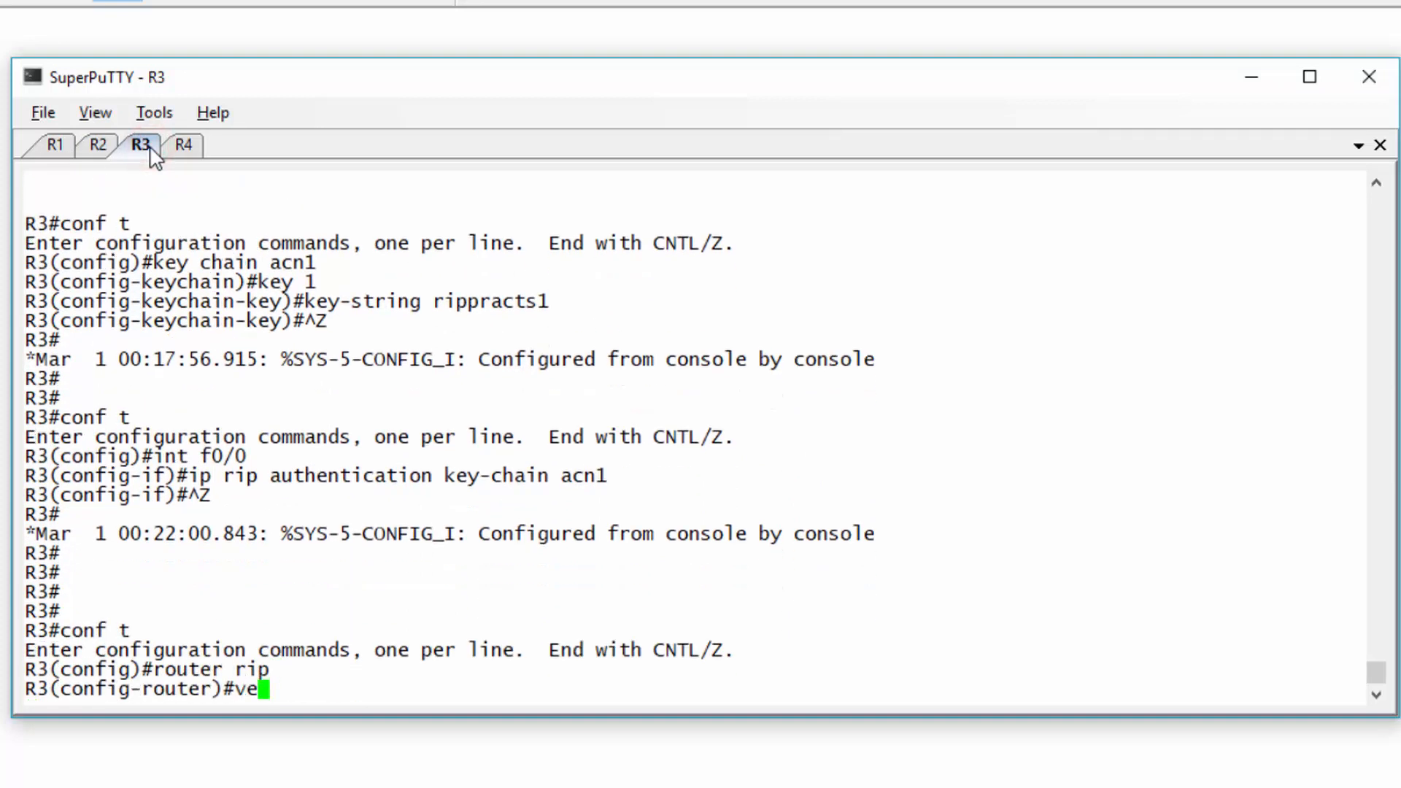
pyautogui.write('rsipon')
pyautogui.press('BackSpace')
pyautogui.press('BackSpace')
pyautogui.press('BackSpace')
pyautogui.press('BackSpace')
pyautogui.press('BackSpace')
pyautogui.write('ion 2')
pyautogui.press('Return')
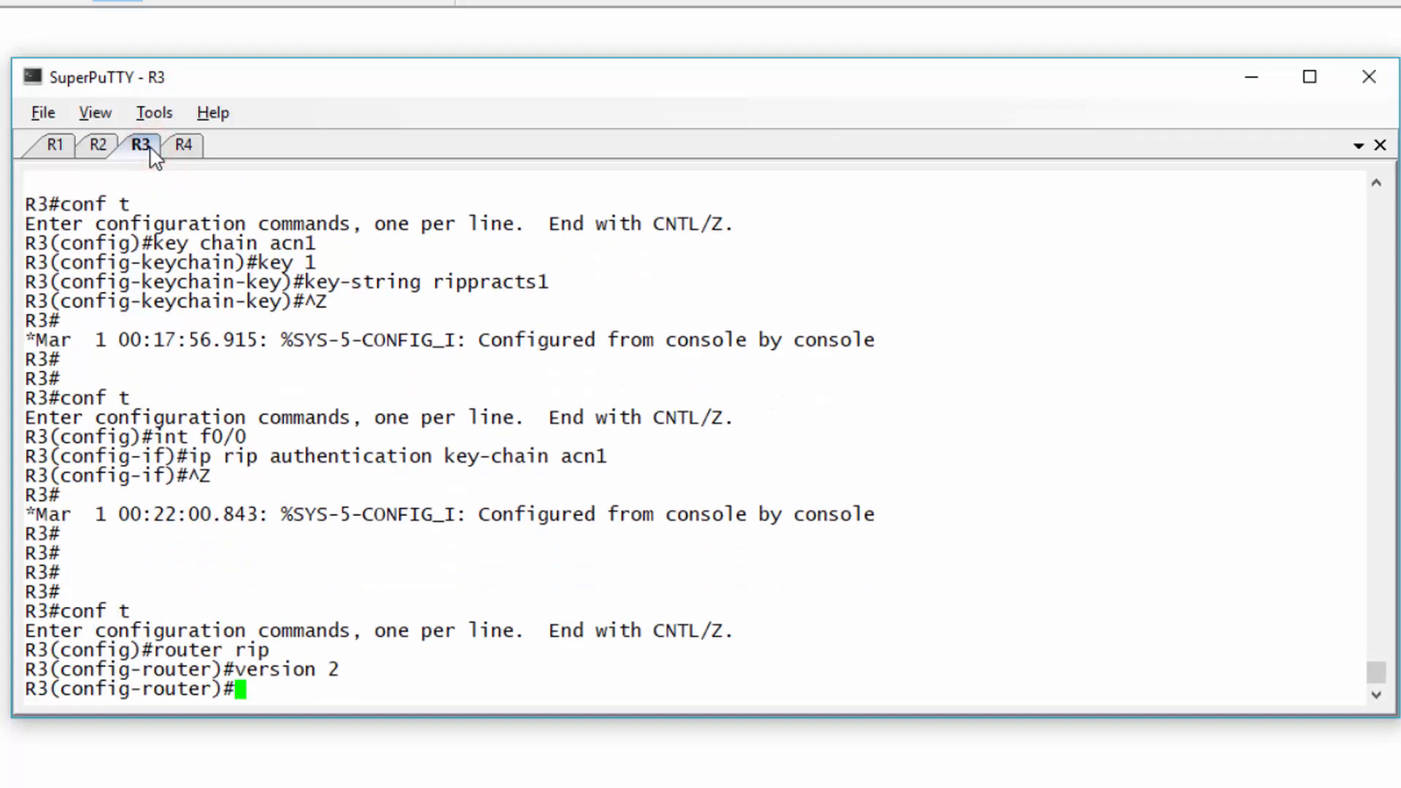
pyautogui.hotkey('ctrl', 'z')
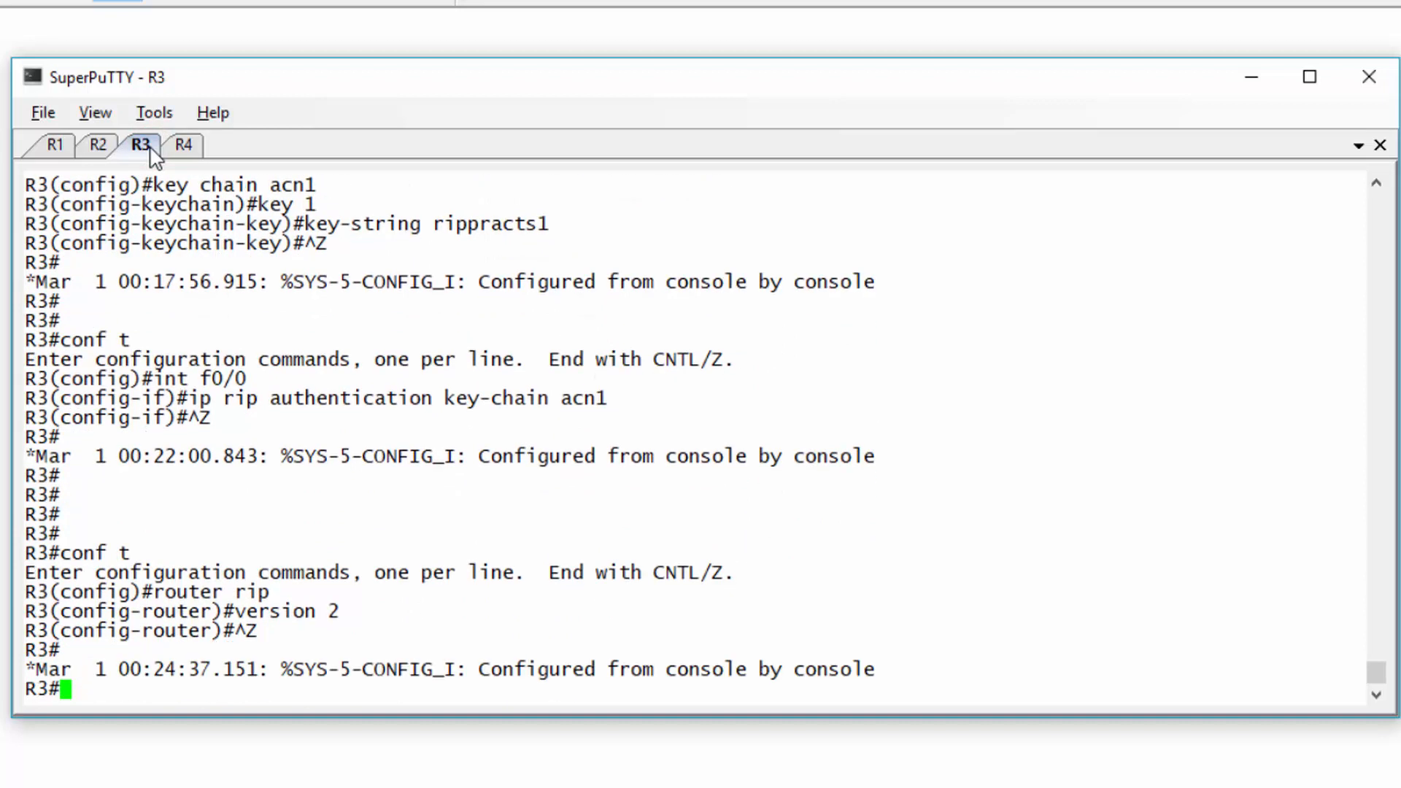
# - Run debug ip rip on the R1 and R4 routers
pyautogui.click(59, 146)
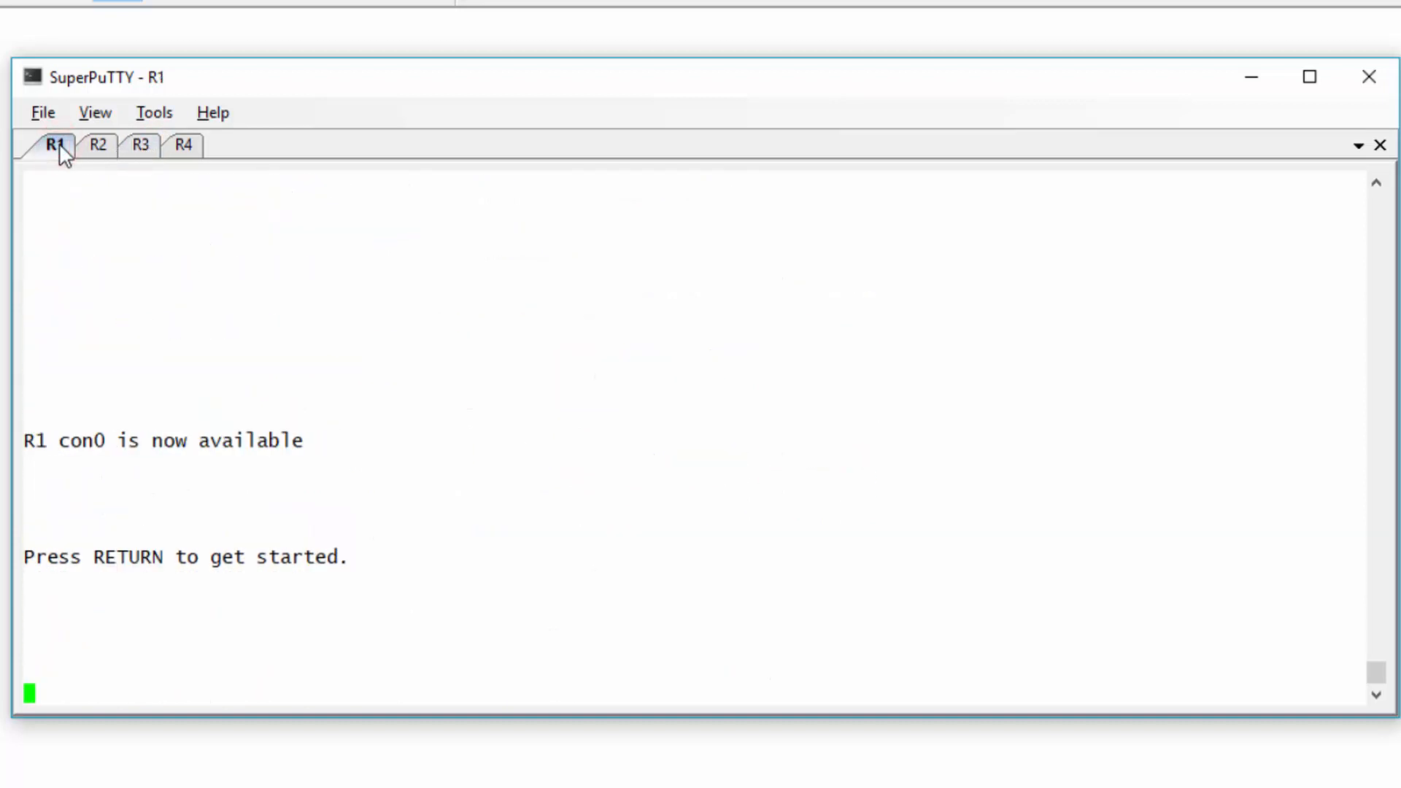
pyautogui.write('debug ip rip')
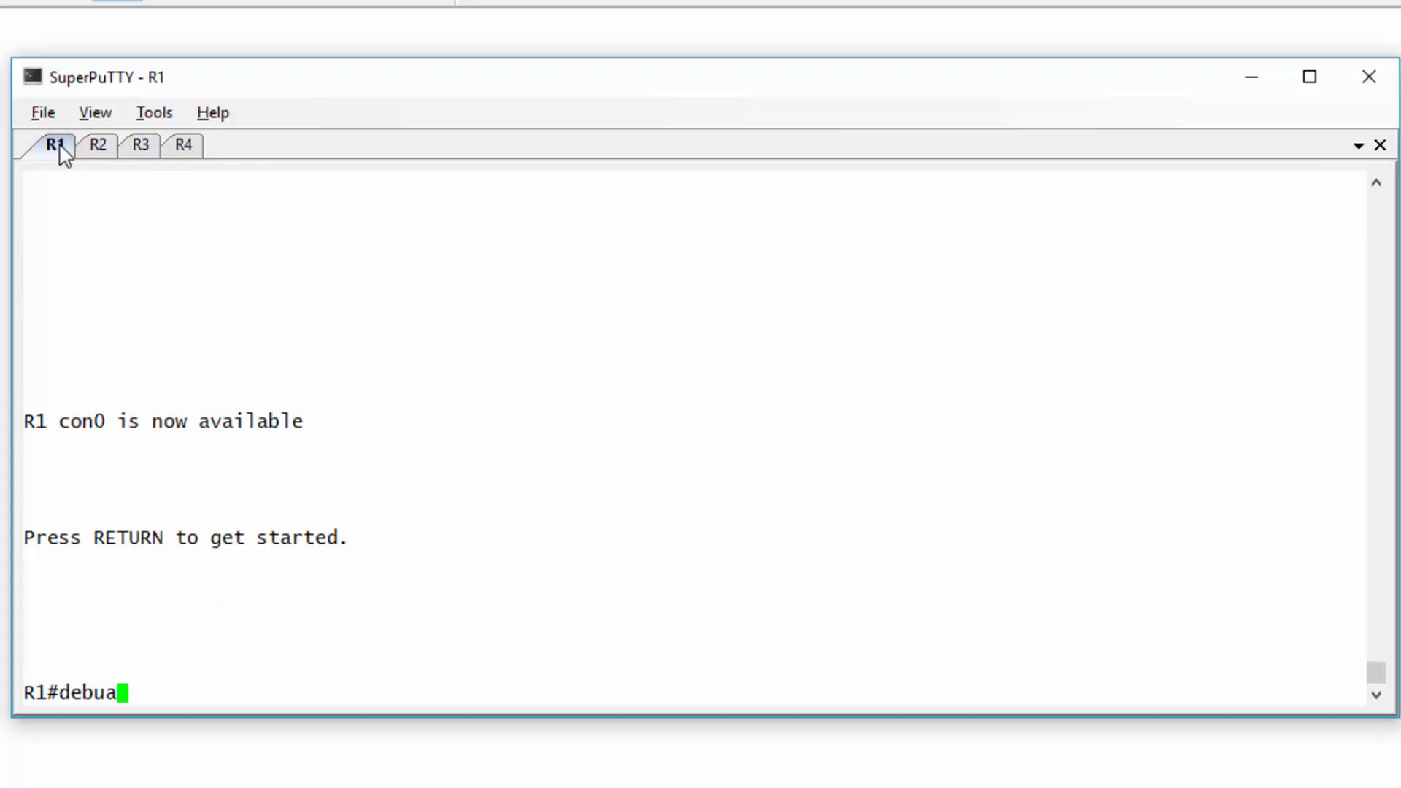
pyautogui.press('Return')
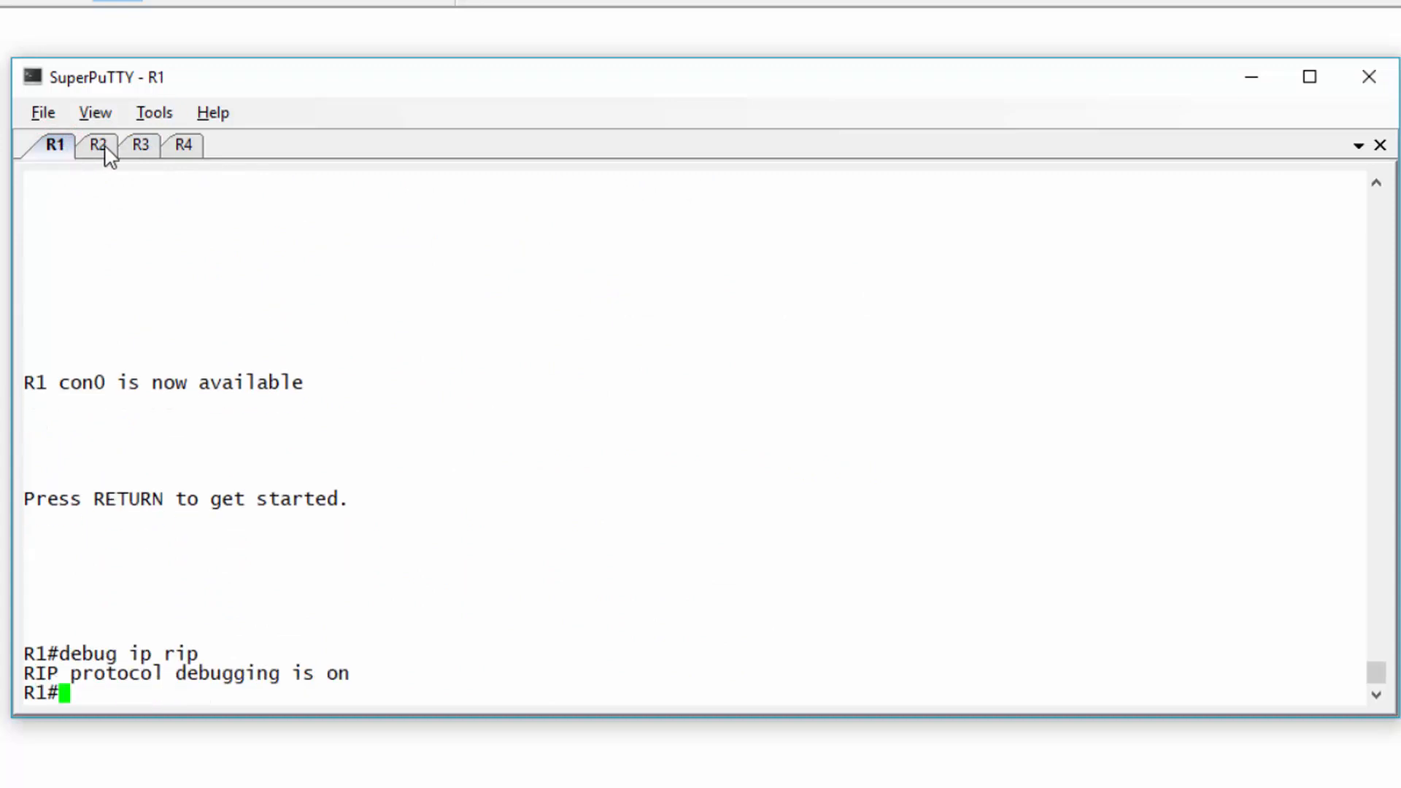
pyautogui.click(180, 148)
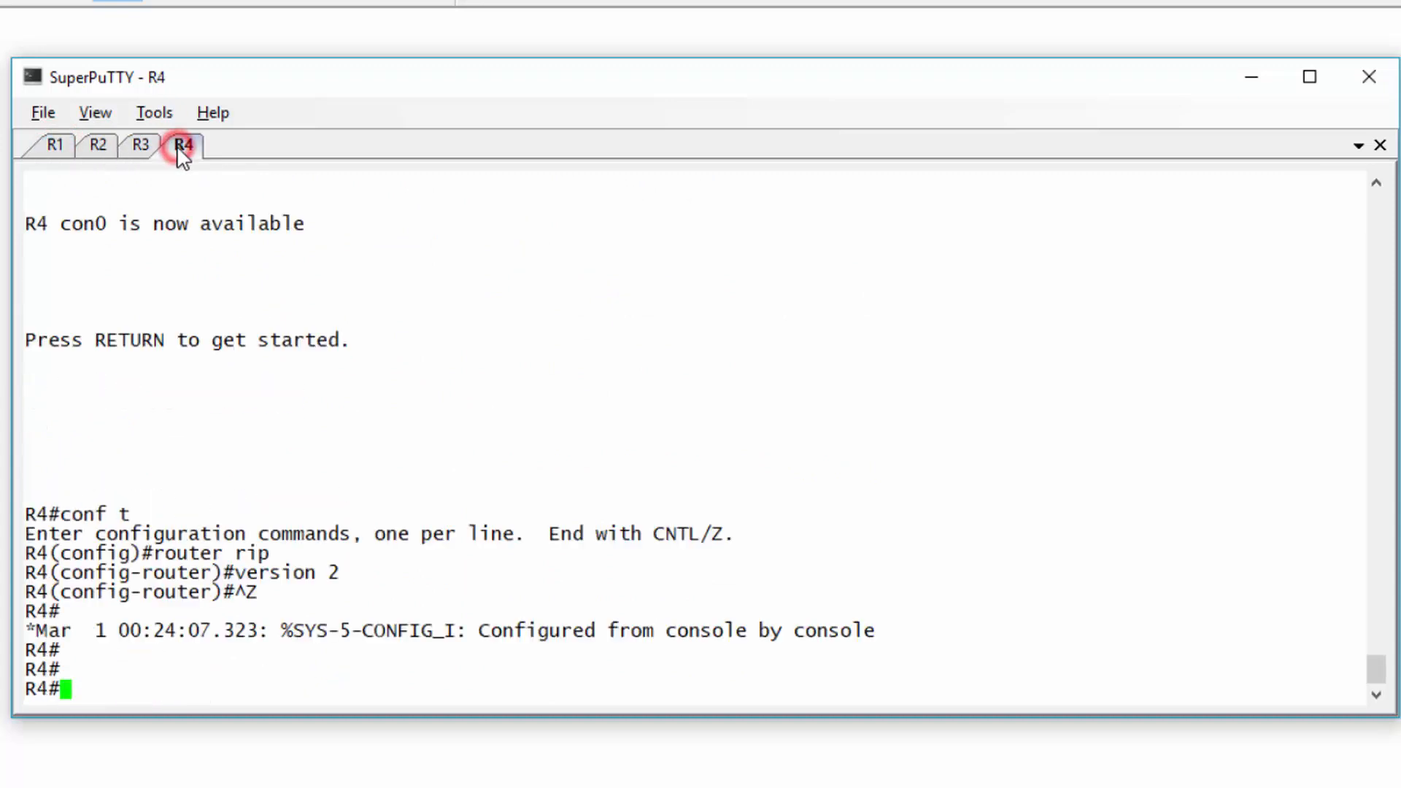
pyautogui.press('Return')
pyautogui.write('debug ip rip')
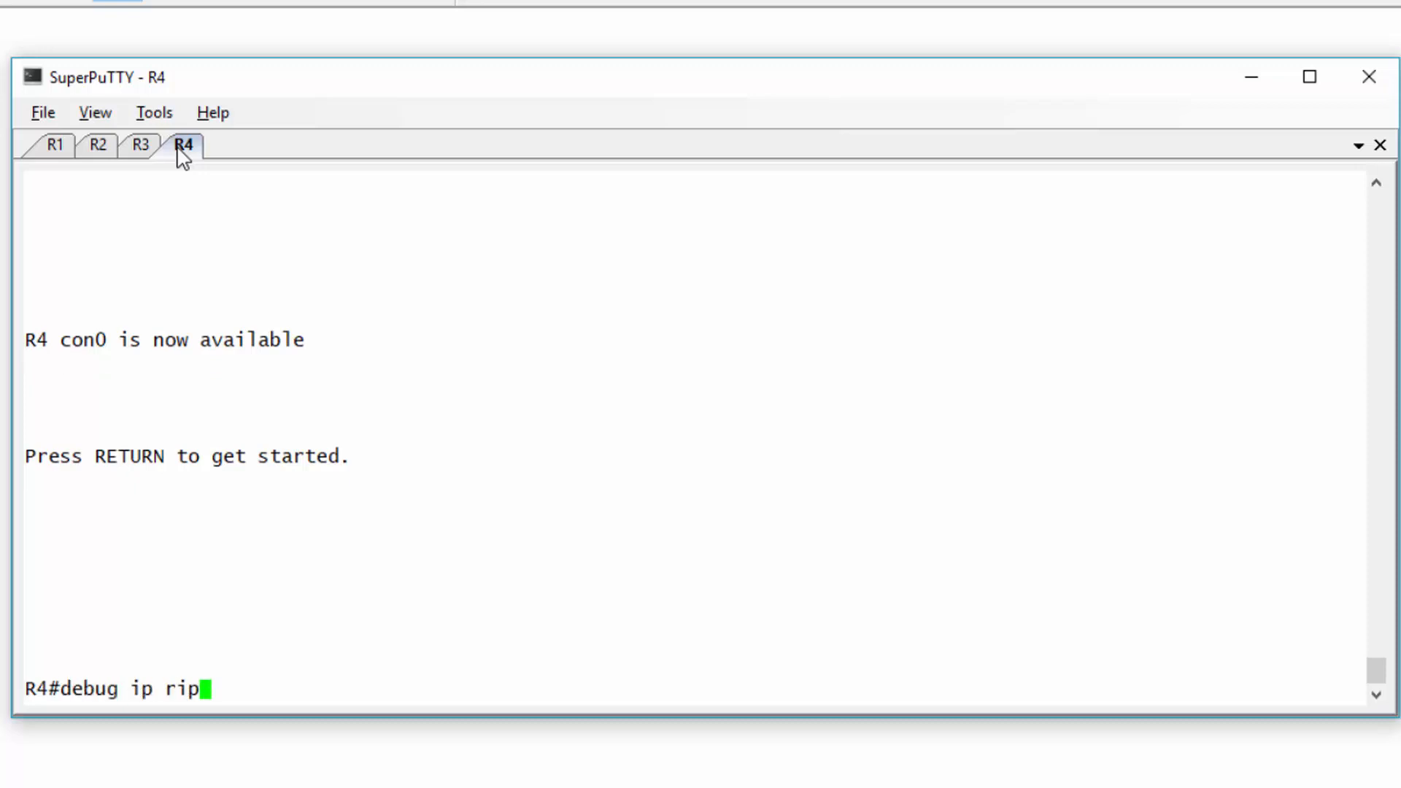
pyautogui.press('Return')
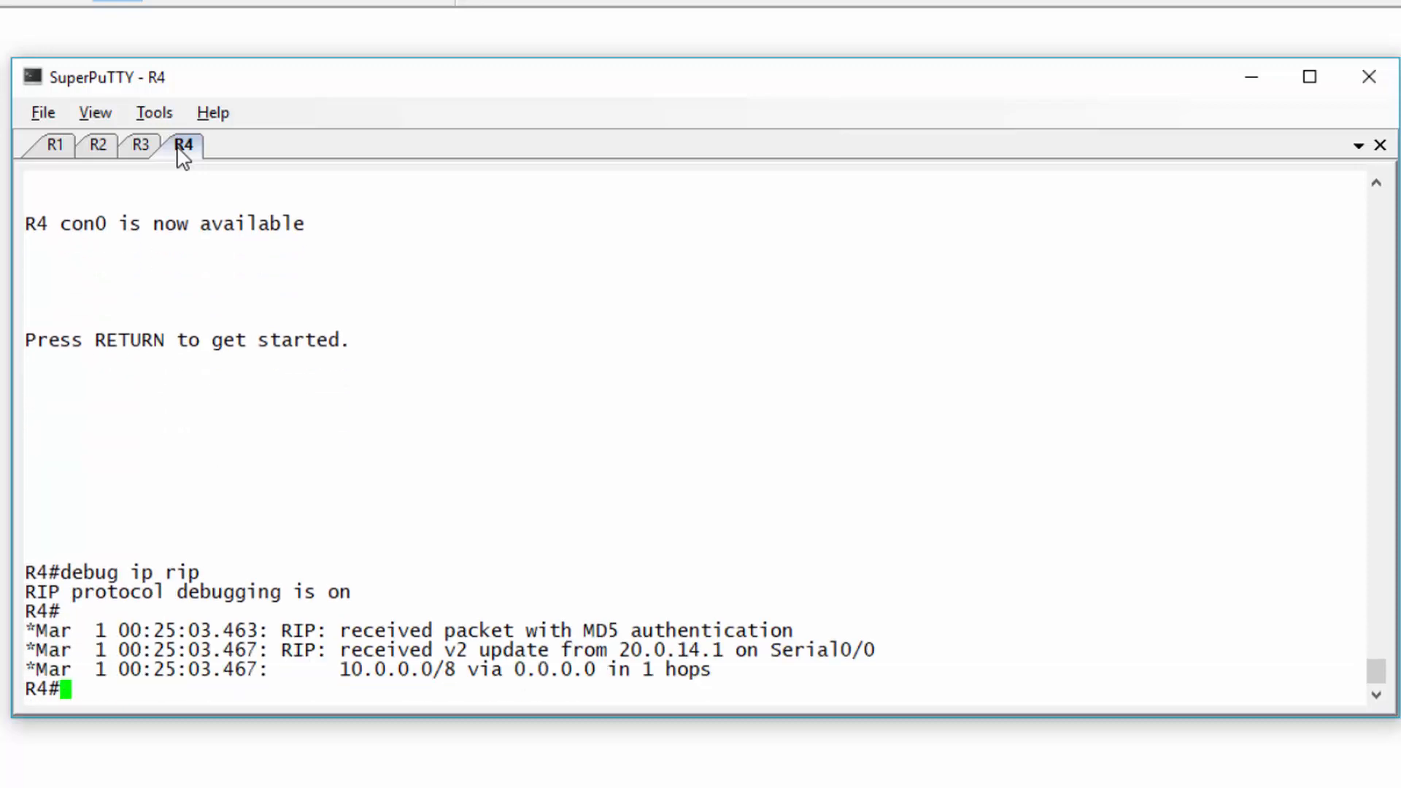
# - Highlight R4's log lines showing received v2 updates and MD5 authentication
pyautogui.moveTo(441, 649); pyautogui.dragTo(496, 702)
pyautogui.click(496, 702)
pyautogui.click(585, 626)
pyautogui.moveTo(576, 574); pyautogui.dragTo(789, 581)
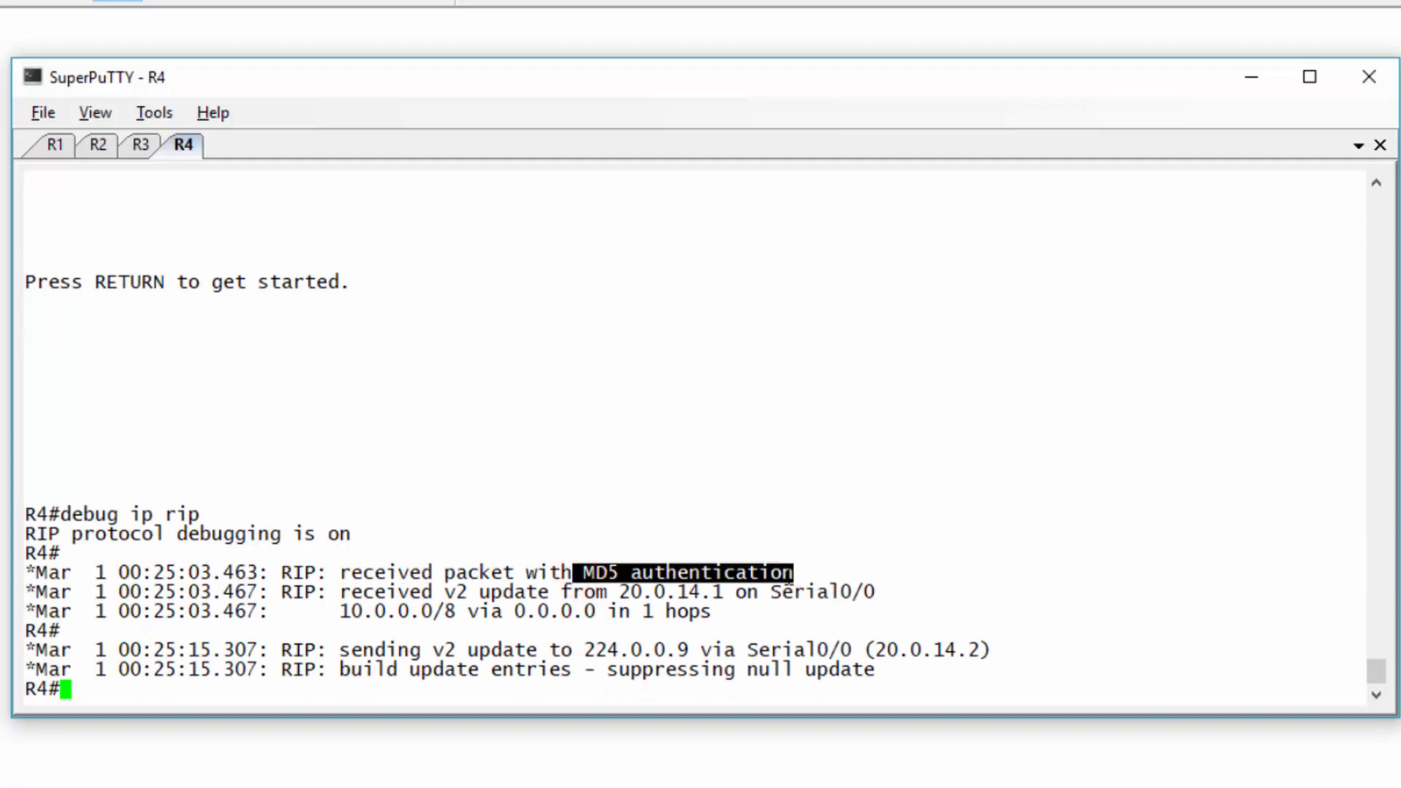
pyautogui.click(117, 692)
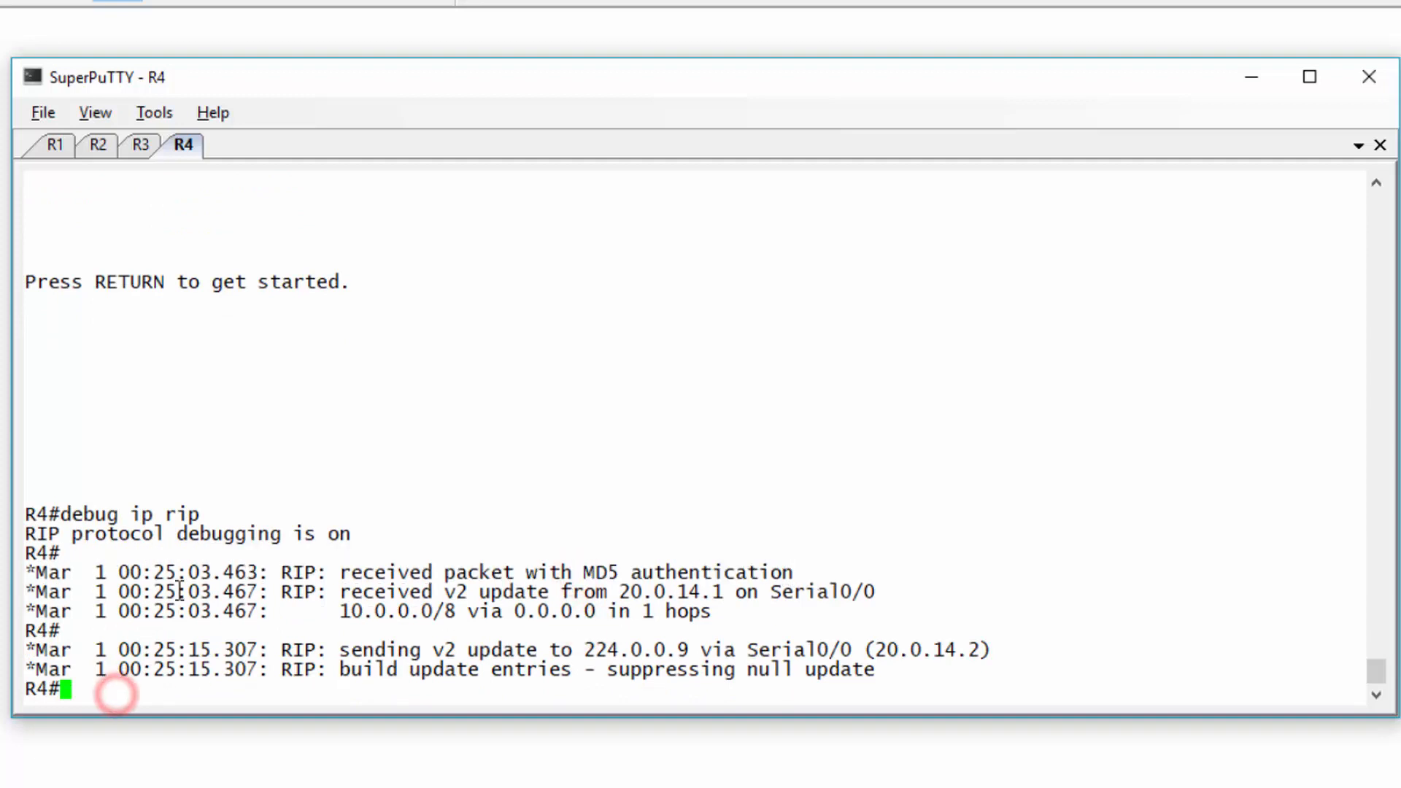
# - Run debug ip rip on R2 and R3, then highlight the v2 update in R3's log
pyautogui.click(99, 151)
pyautogui.press('Return')
pyautogui.press('Return')
pyautogui.write('d')
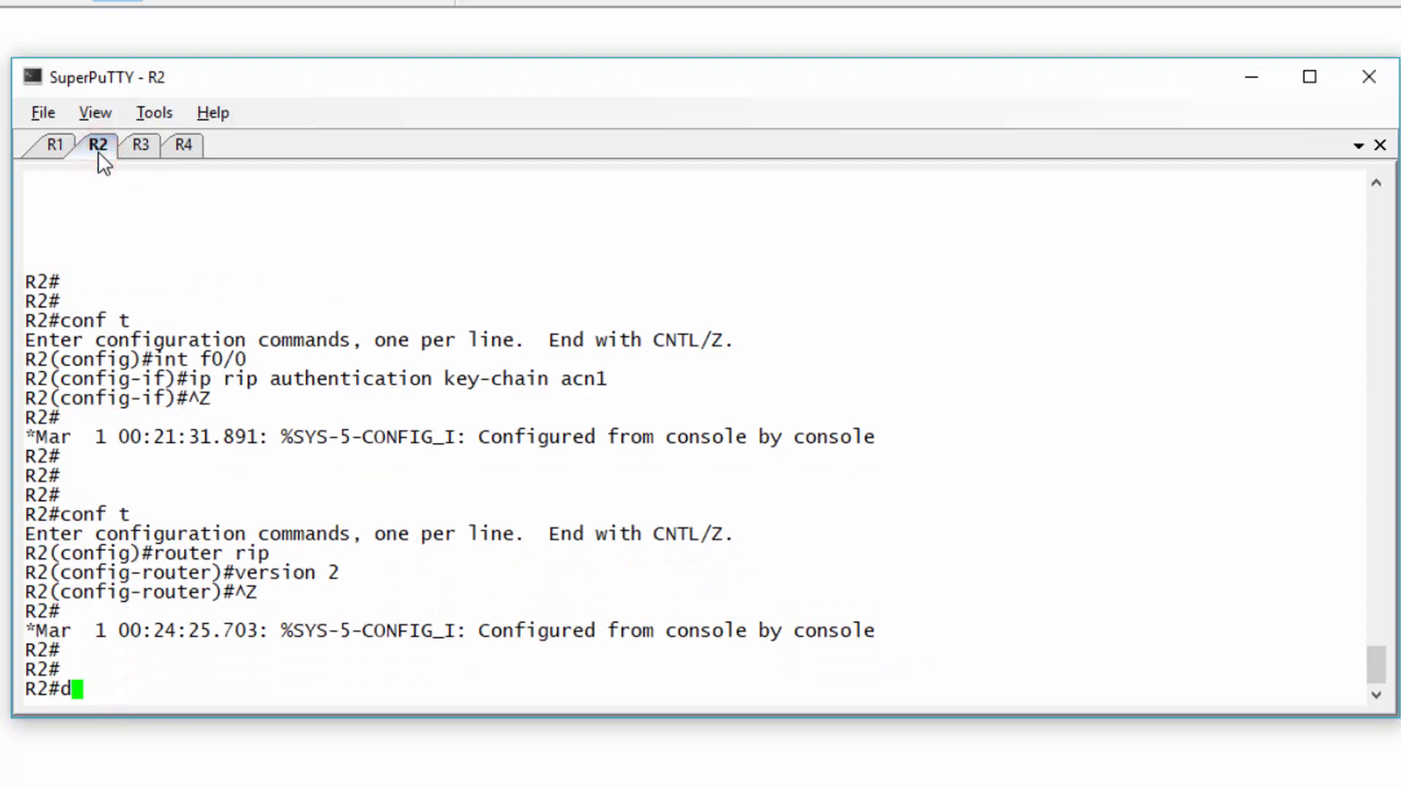
pyautogui.write('ebug ip rip')
pyautogui.press('Return')
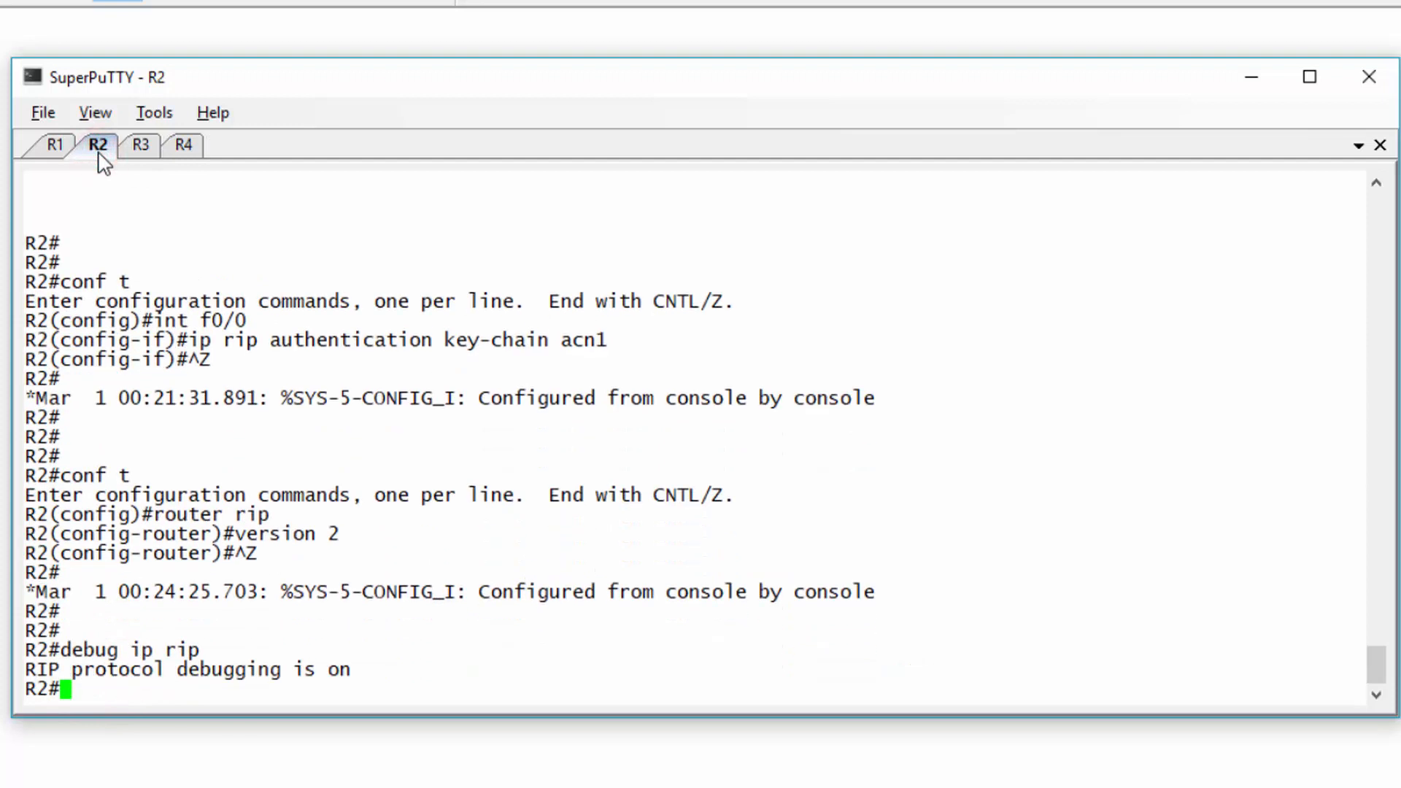
pyautogui.click(138, 148)
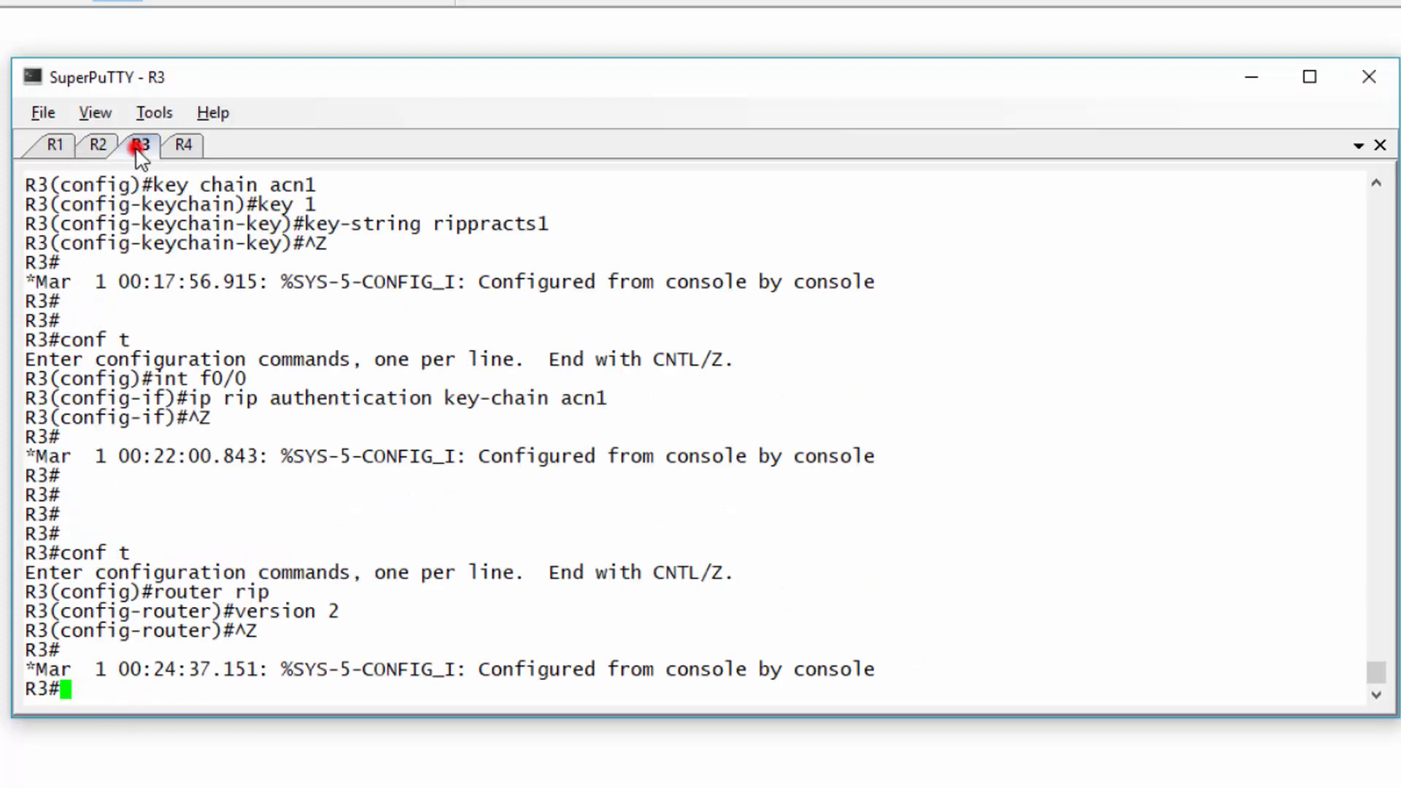
pyautogui.press('Return')
pyautogui.press('Return')
pyautogui.press('Return')
pyautogui.write('debug ip rip')
pyautogui.press('Return')
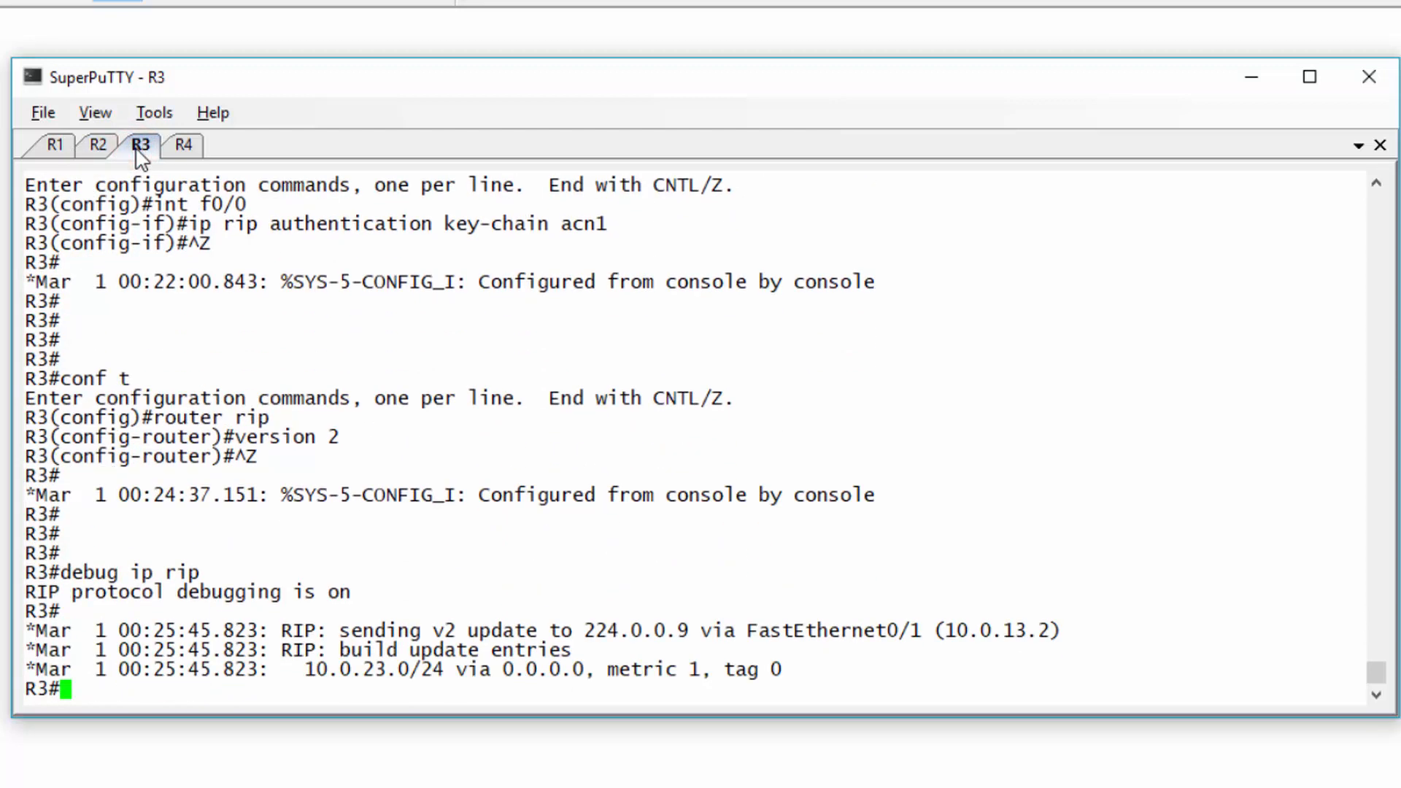
pyautogui.moveTo(433, 630); pyautogui.dragTo(556, 636)
pyautogui.click(556, 635)
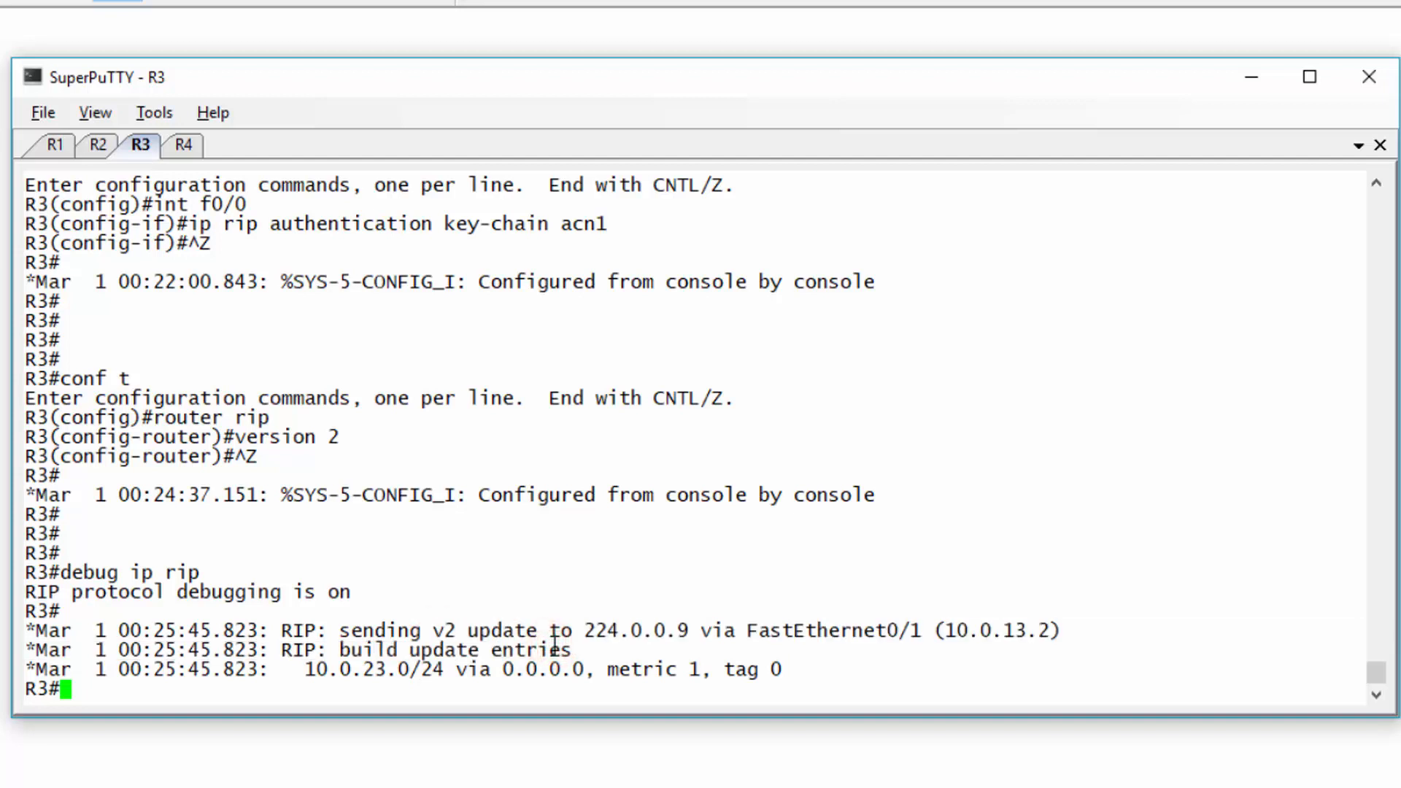
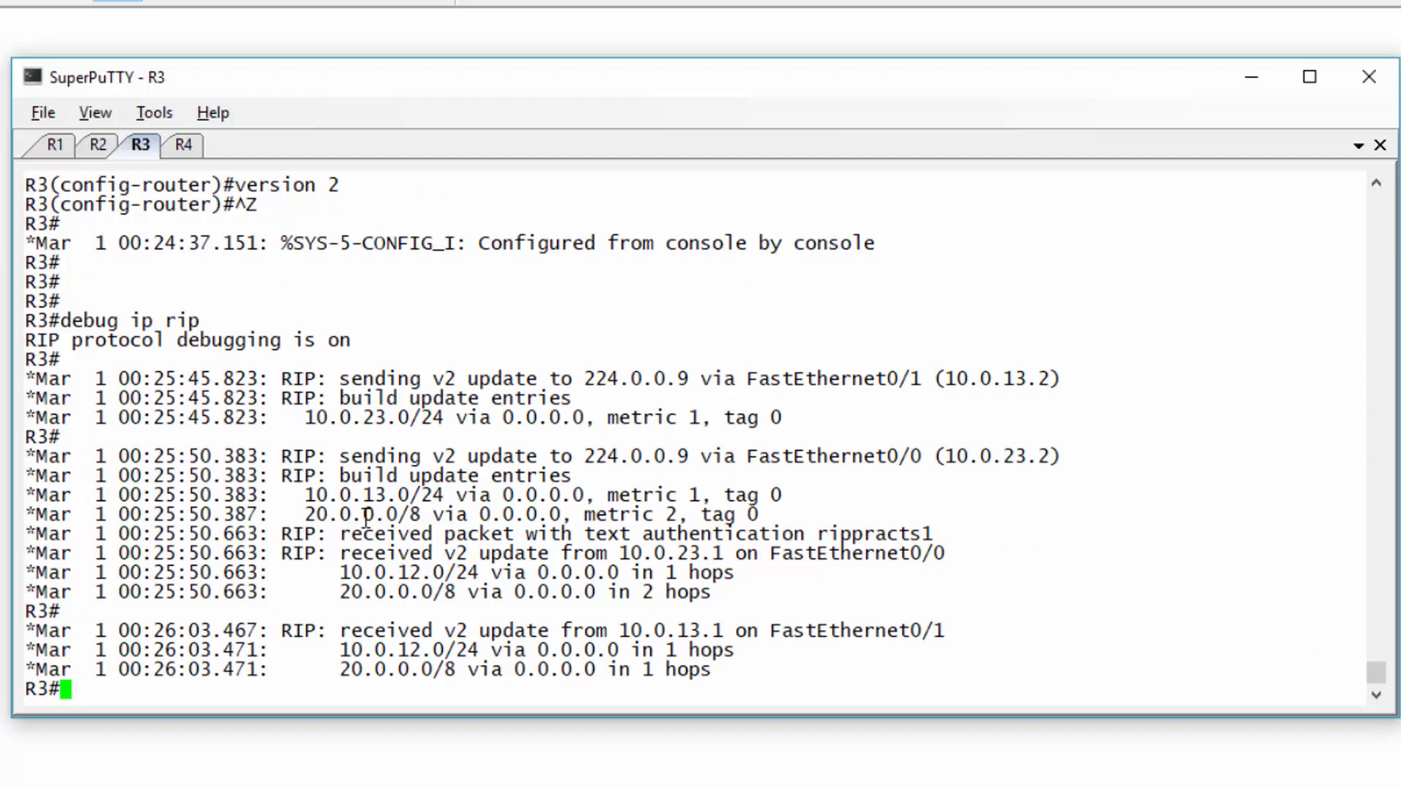
# - Highlight the 'text authentication' debug line on R3, then the same line on R2
pyautogui.moveTo(590, 533); pyautogui.dragTo(933, 544)
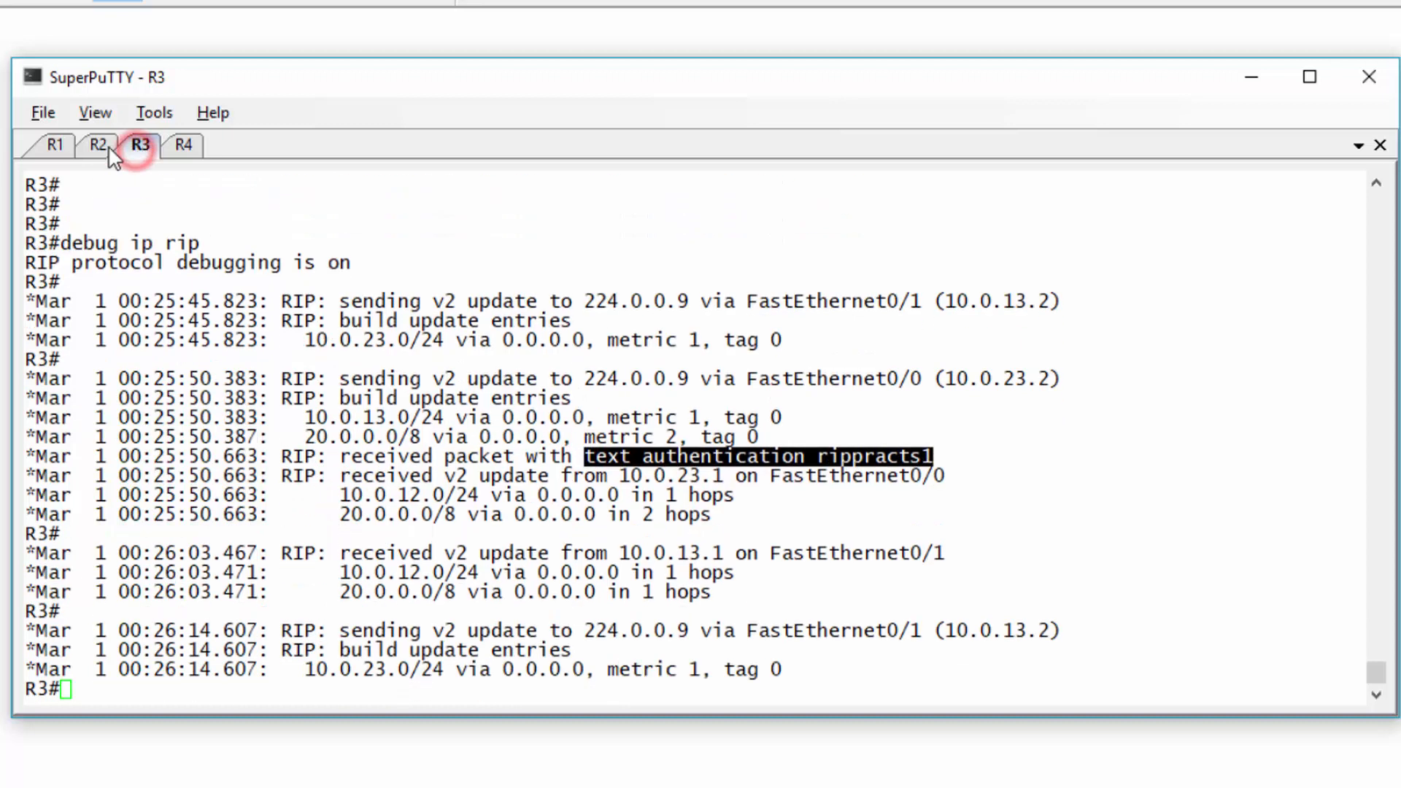
pyautogui.click(102, 144)
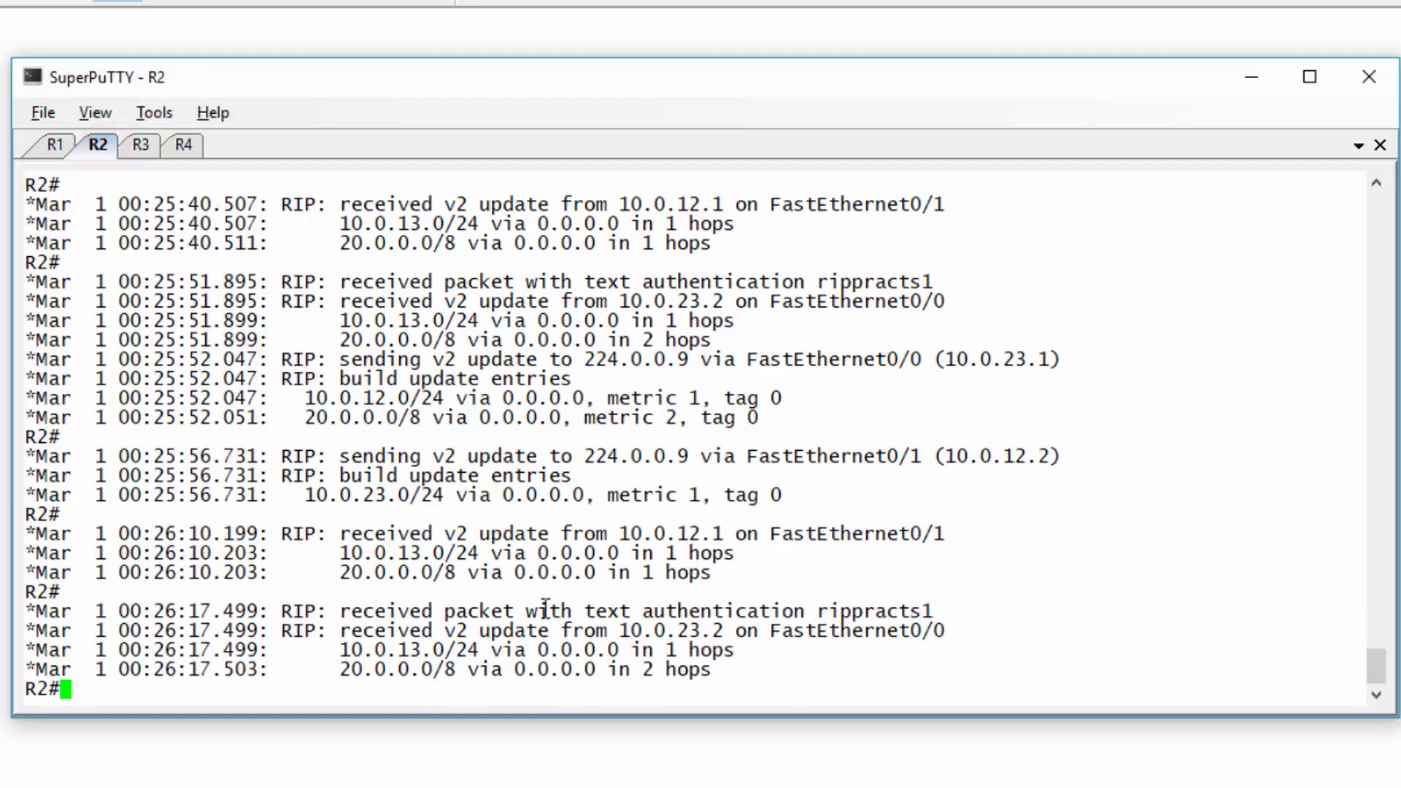
pyautogui.moveTo(527, 610); pyautogui.dragTo(934, 613)
pyautogui.click(515, 675)
# - Run undebug all on R2 and R3, correcting the 'alll' typo on R3
pyautogui.press('Return')
pyautogui.press('Return')
pyautogui.press('Return')
pyautogui.write('undebug all')
pyautogui.press('Return')
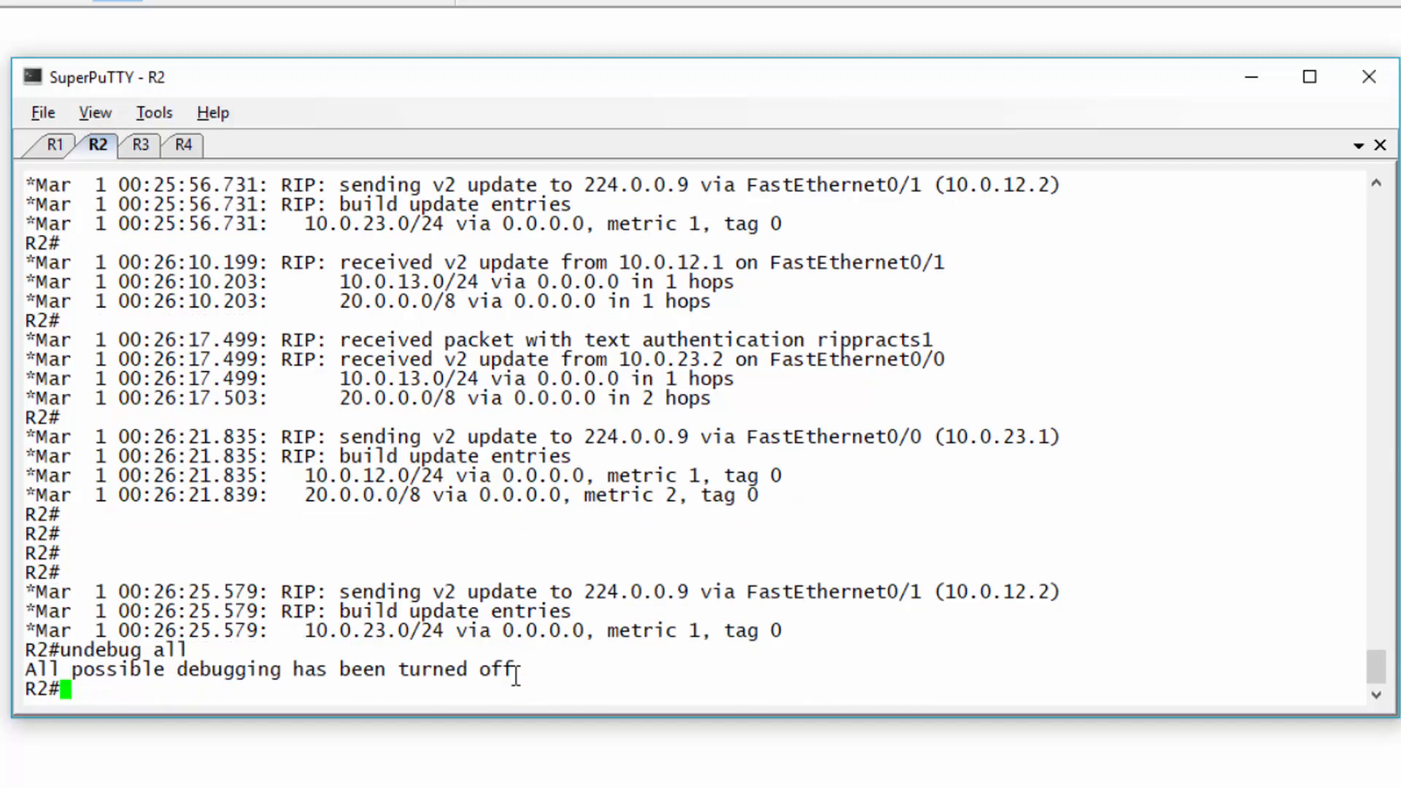
pyautogui.click(141, 145)
pyautogui.write('undebug alll')
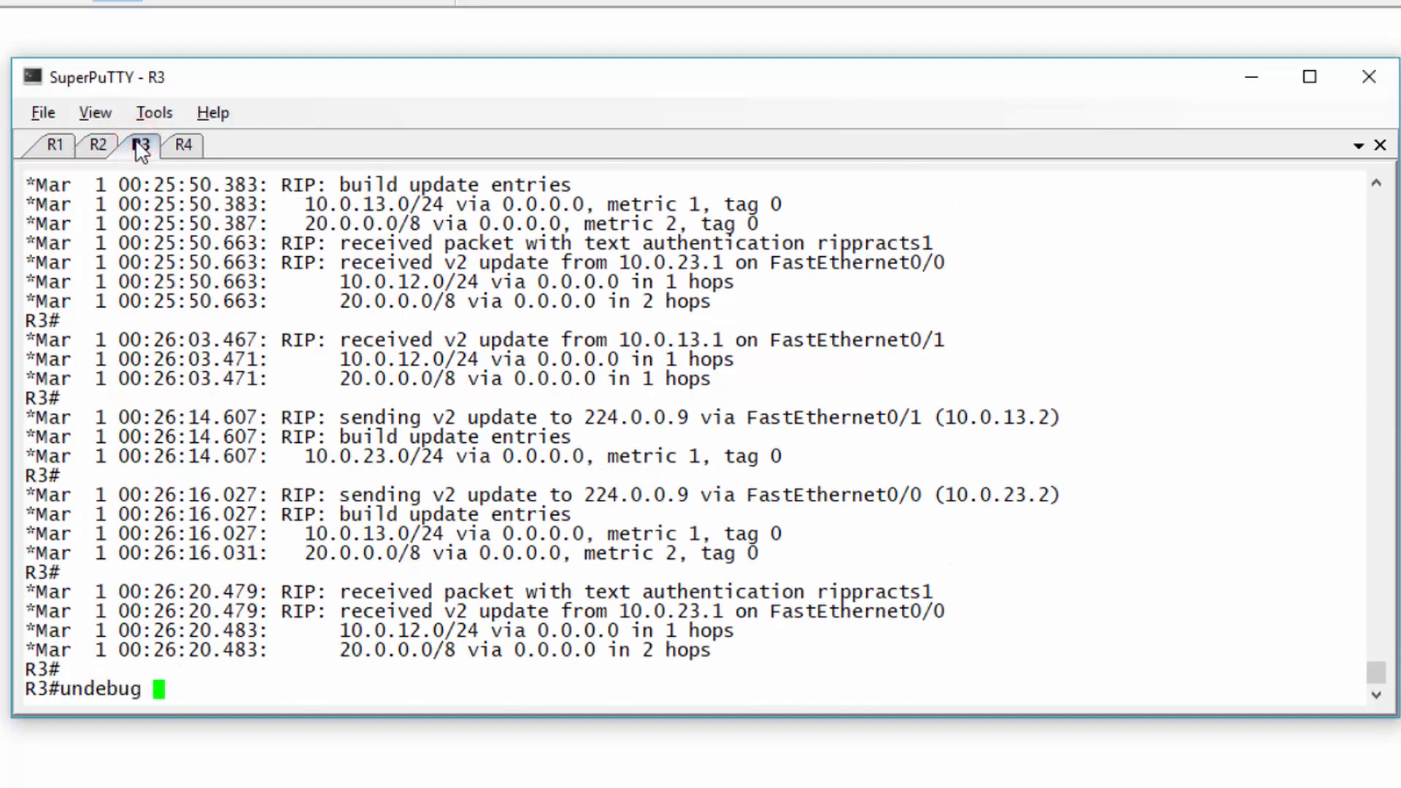
pyautogui.press('Return')
pyautogui.press('Up')
pyautogui.press('BackSpace')
pyautogui.press('Return')
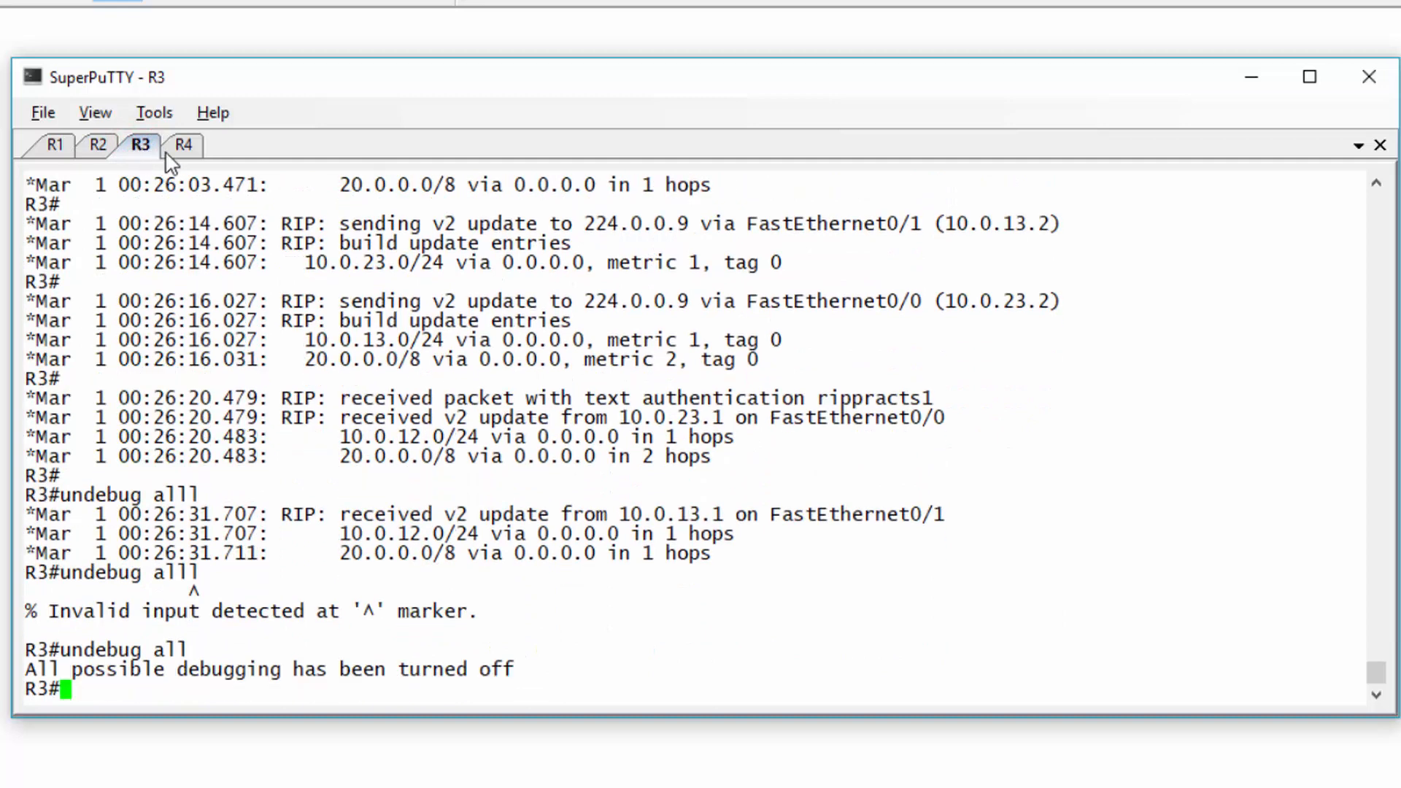
# - Run undebug all on R4 and R1, then return to a fresh R4 prompt
pyautogui.click(183, 144)
pyautogui.write('undebug all')
pyautogui.press('Return')
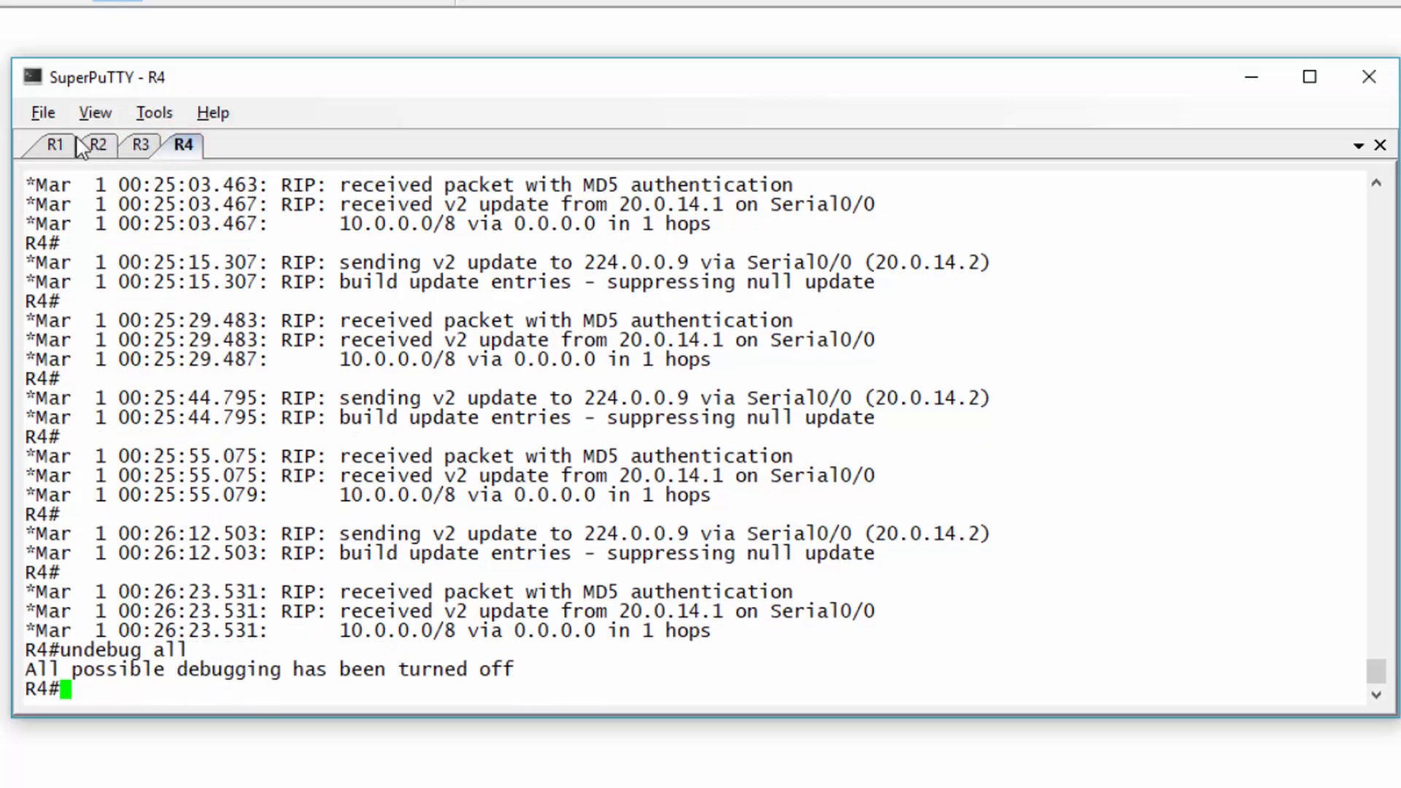
pyautogui.click(59, 143)
pyautogui.write('undebug all')
pyautogui.press('Return')
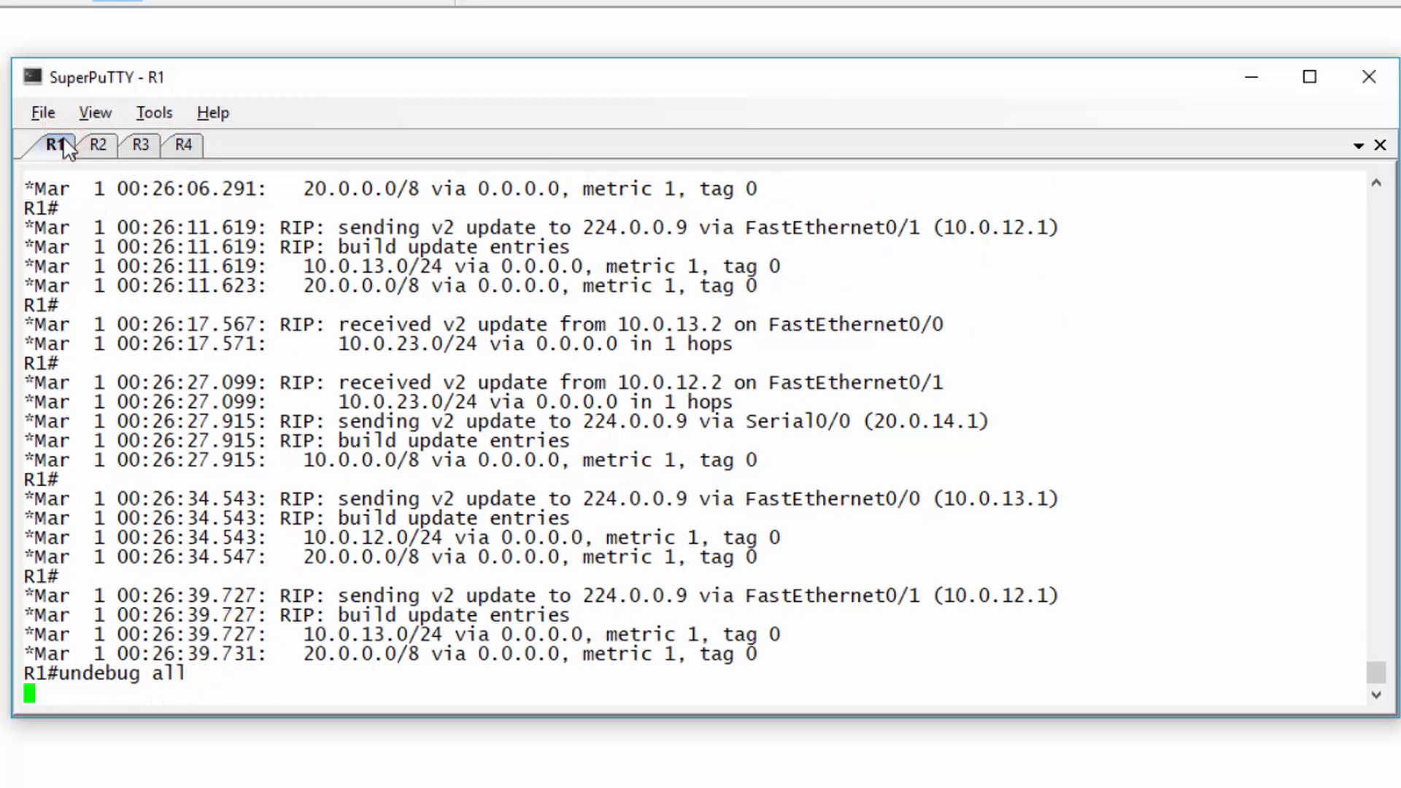
pyautogui.write('exit')
pyautogui.click(181, 146)
pyautogui.press('Return')
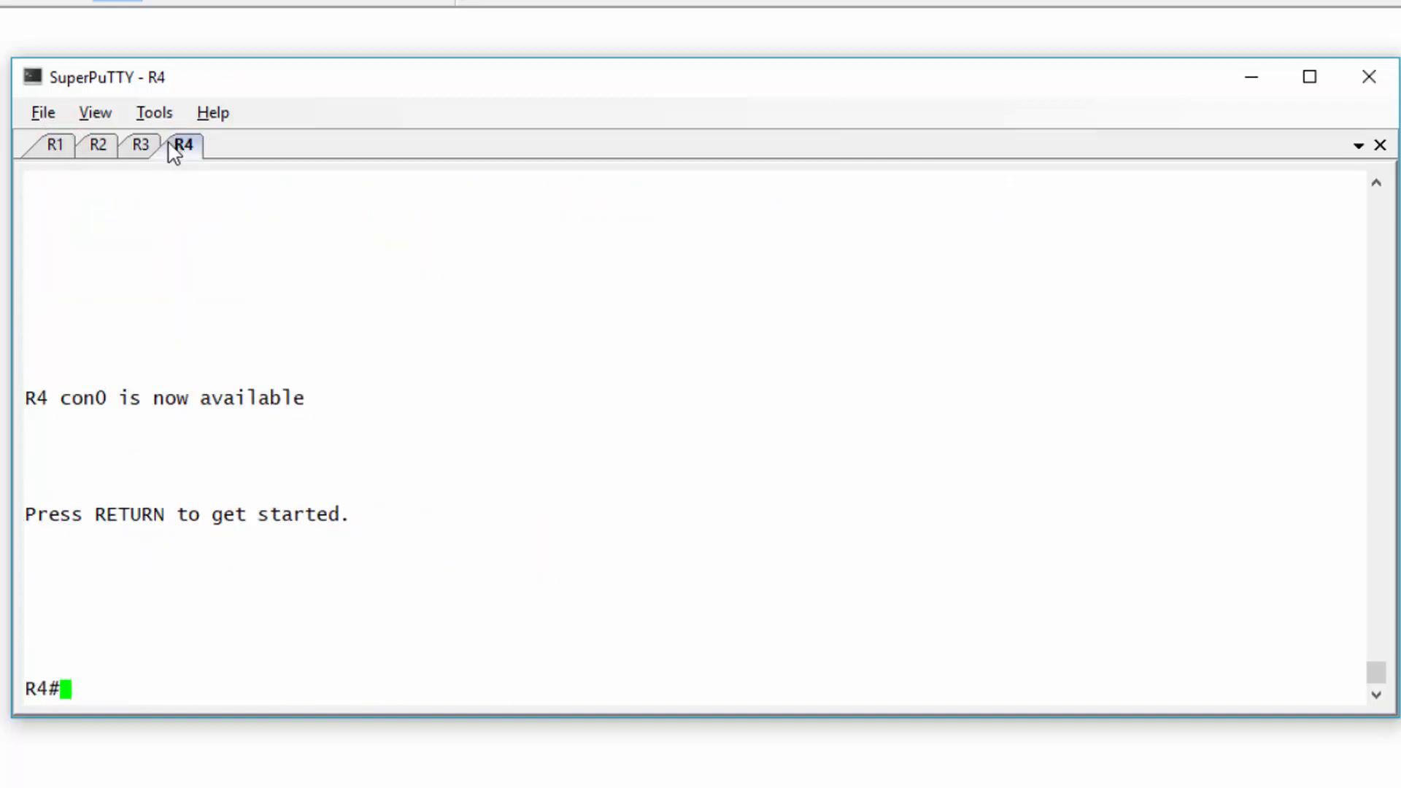
# - Apply ip split-horizon on R4's Serial0/0 interface and exit configuration mode
pyautogui.press('Return')
pyautogui.write('conf t')
pyautogui.press('Return')
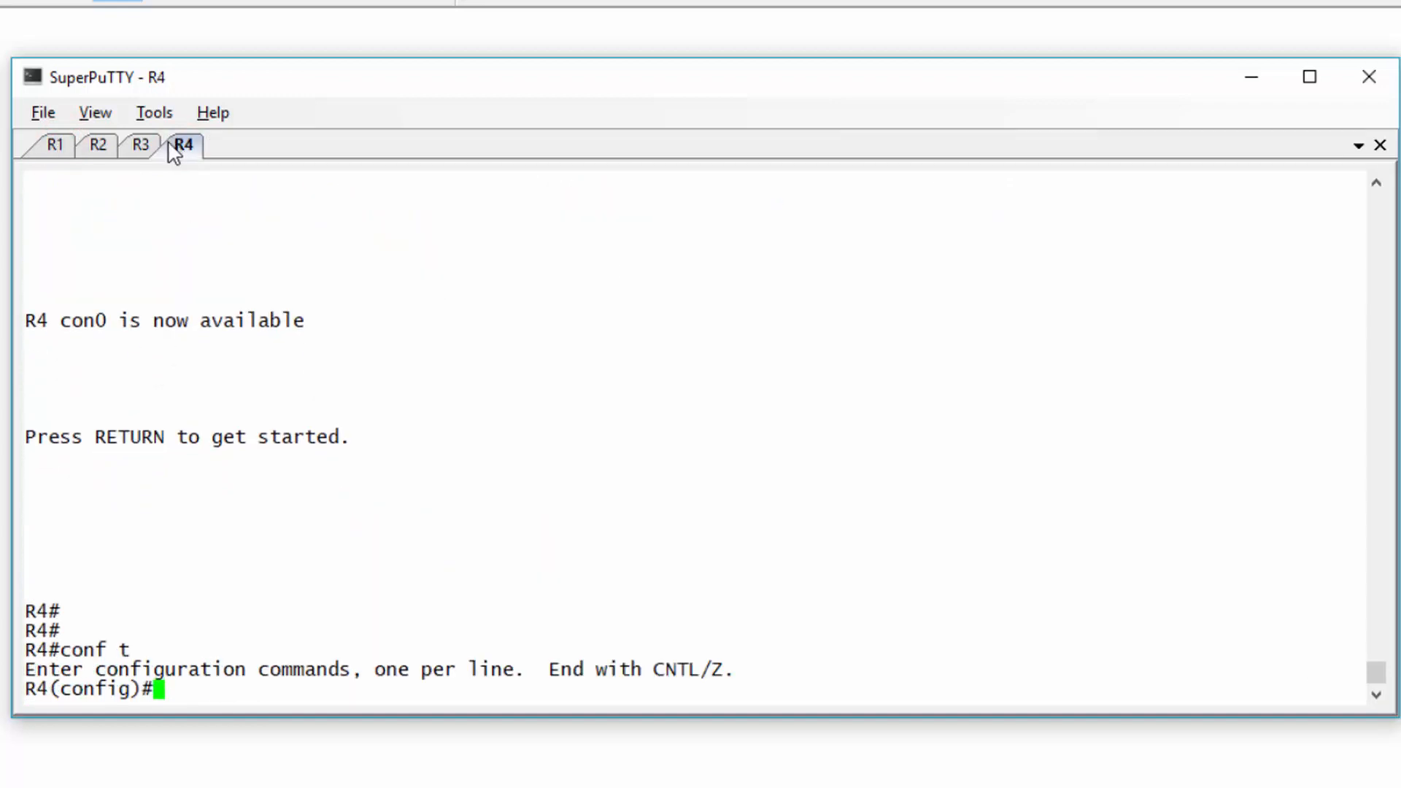
pyautogui.write('int s0/0')
pyautogui.press('Return')
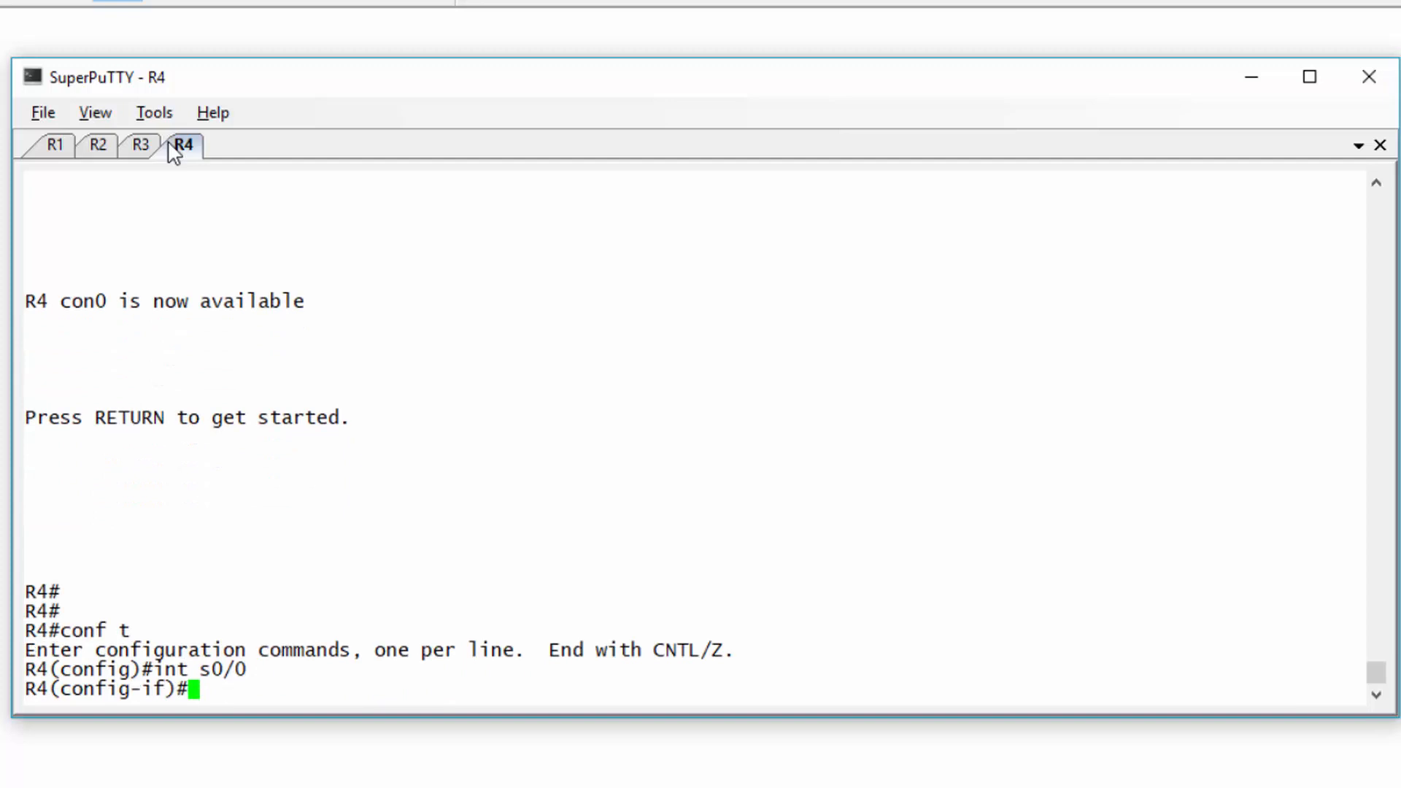
pyautogui.write('ip split-horizon')
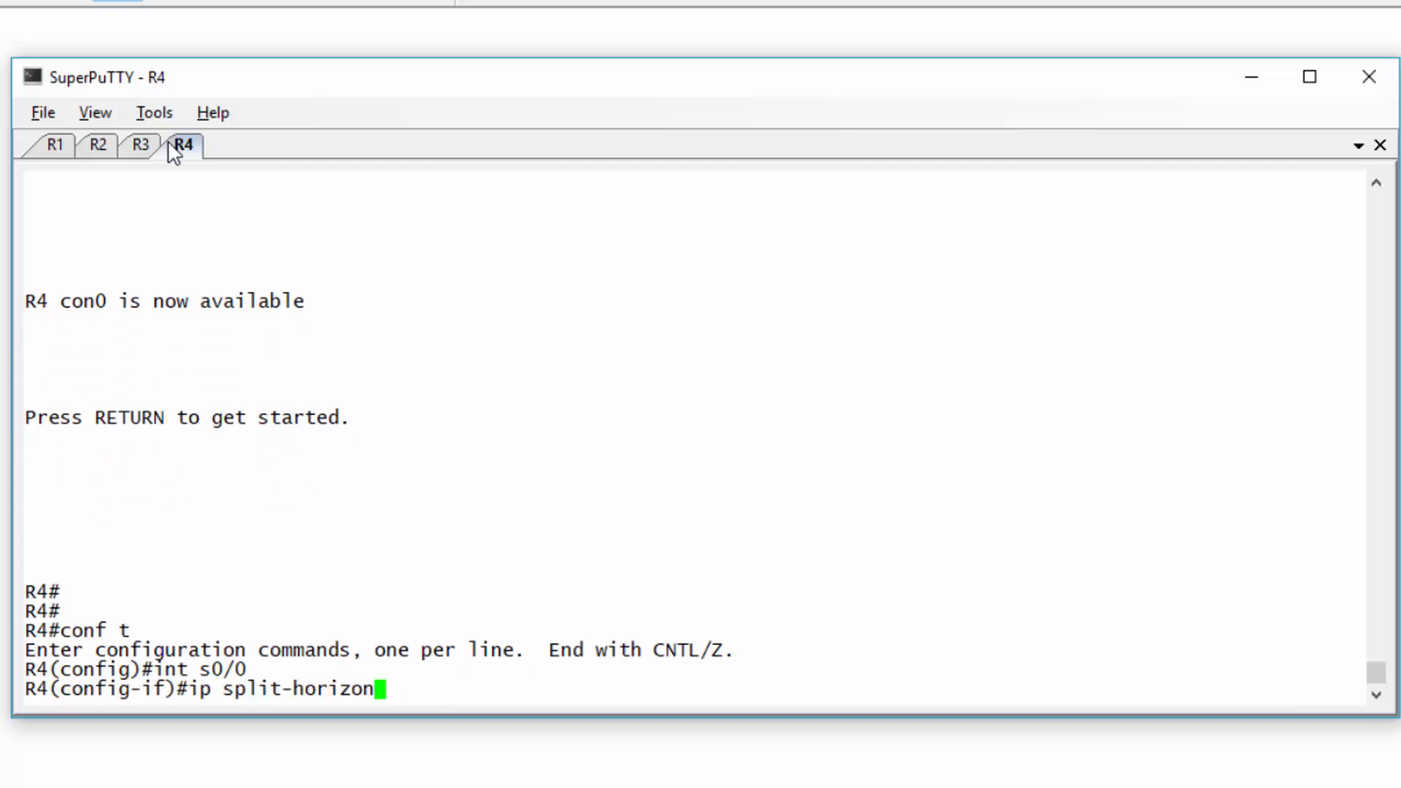
pyautogui.press('Return')
pyautogui.hotkey('ctrl', 'z')
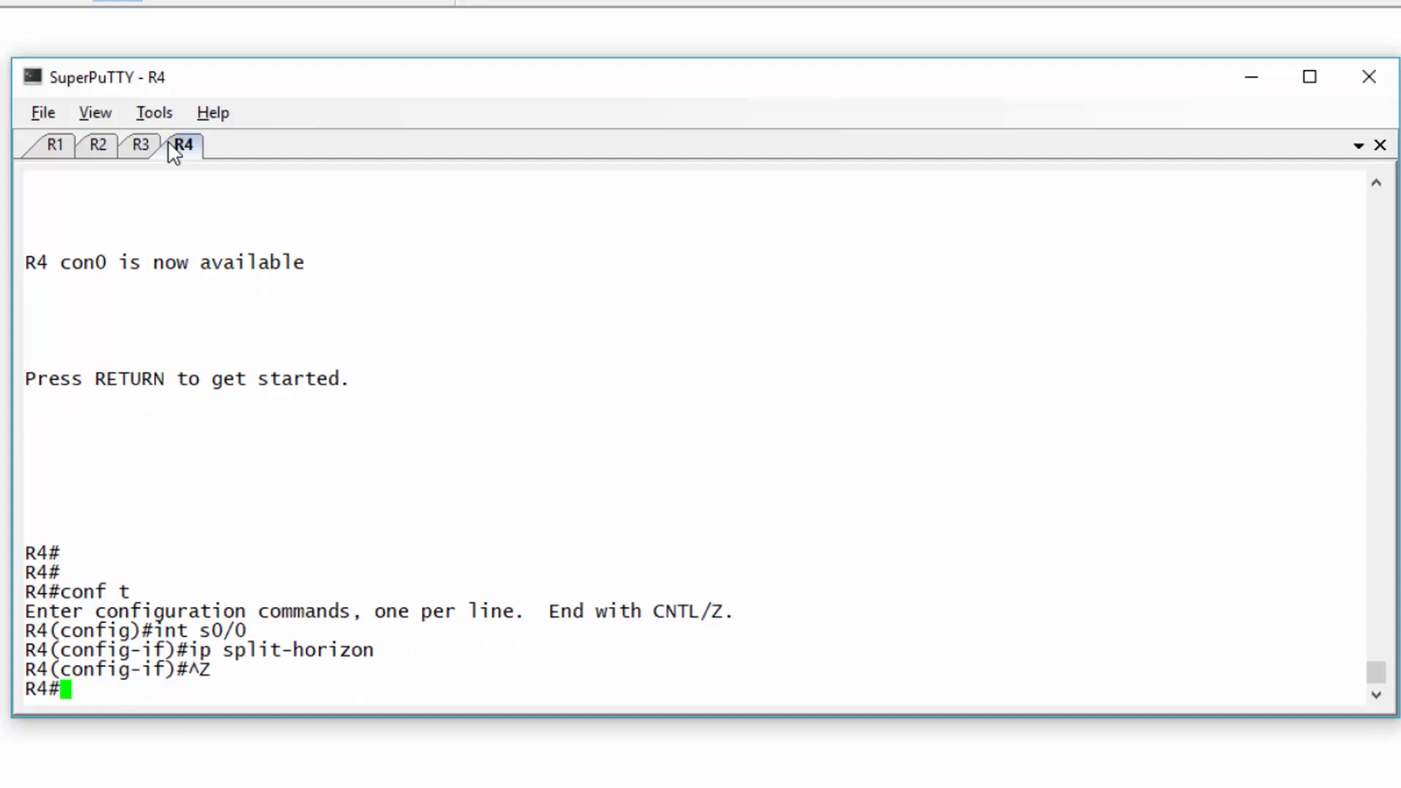
# - Disable split horizon on R4's s0/0 with 'no ip split-horizon'
pyautogui.press('Return')
pyautogui.press('Return')
pyautogui.press('Return')
pyautogui.press('Return')
pyautogui.press('Return')
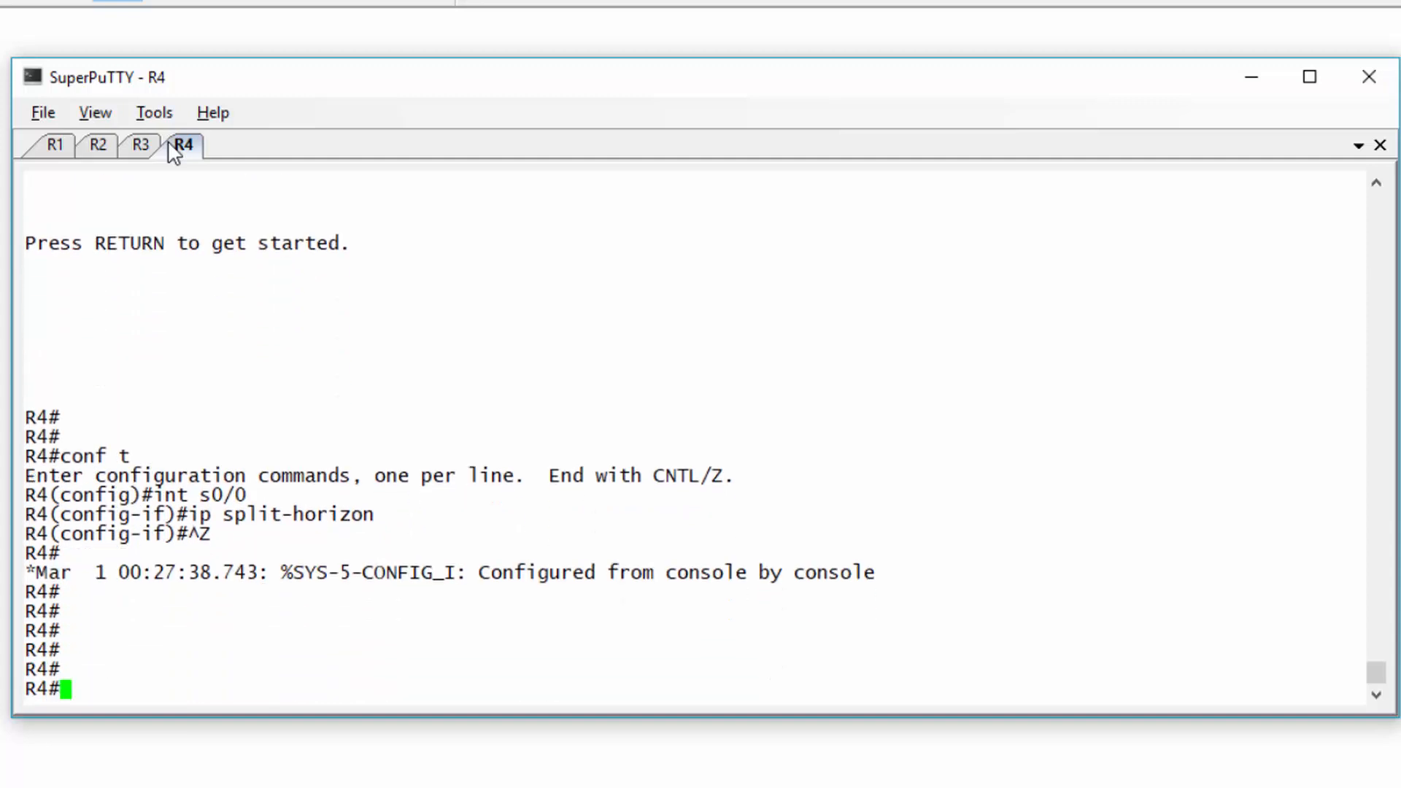
pyautogui.write('conf t')
pyautogui.press('Return')
pyautogui.write('inrt s')
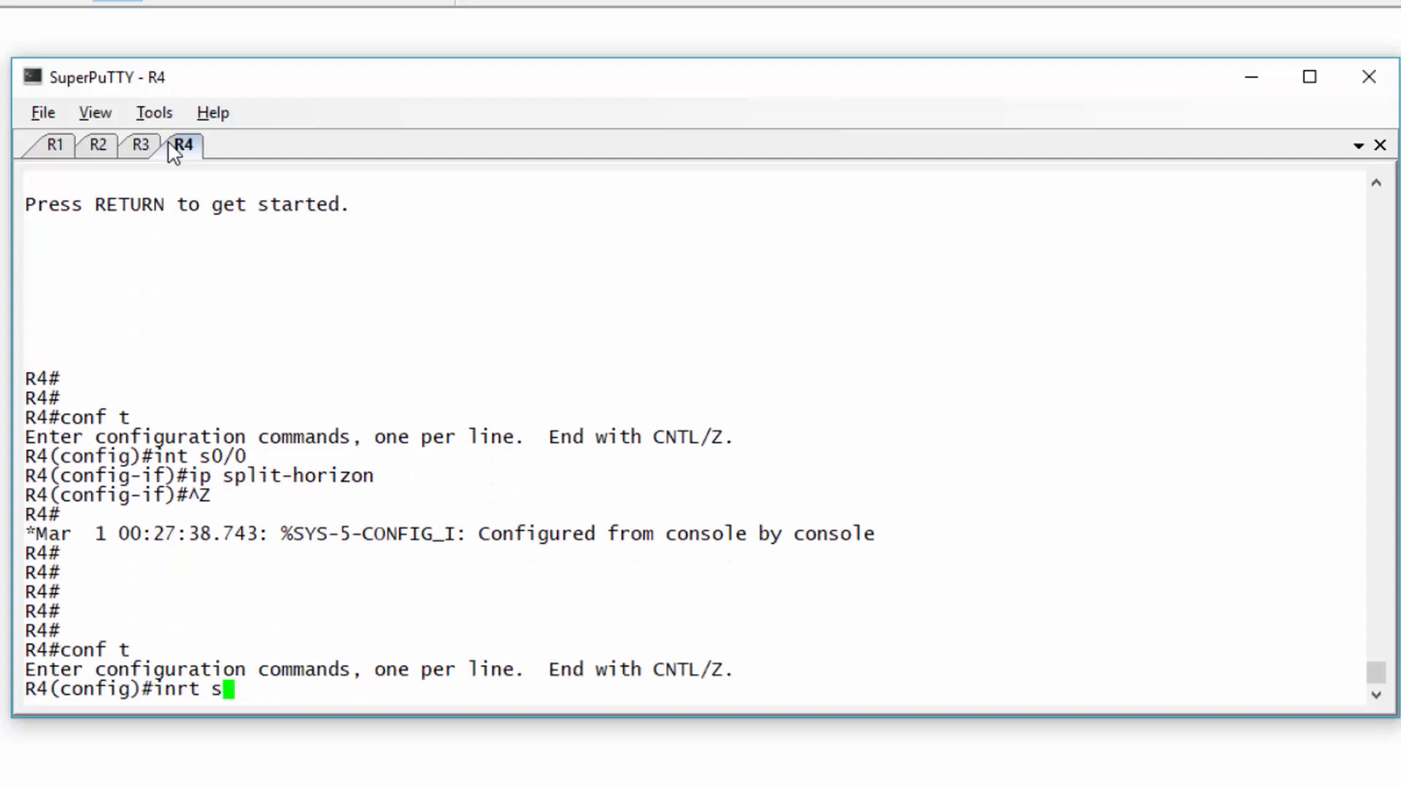
pyautogui.press('BackSpace')
pyautogui.press('BackSpace')
pyautogui.press('BackSpace')
pyautogui.press('BackSpace')
pyautogui.write('t s0/0')
pyautogui.press('Return')
pyautogui.write('no')
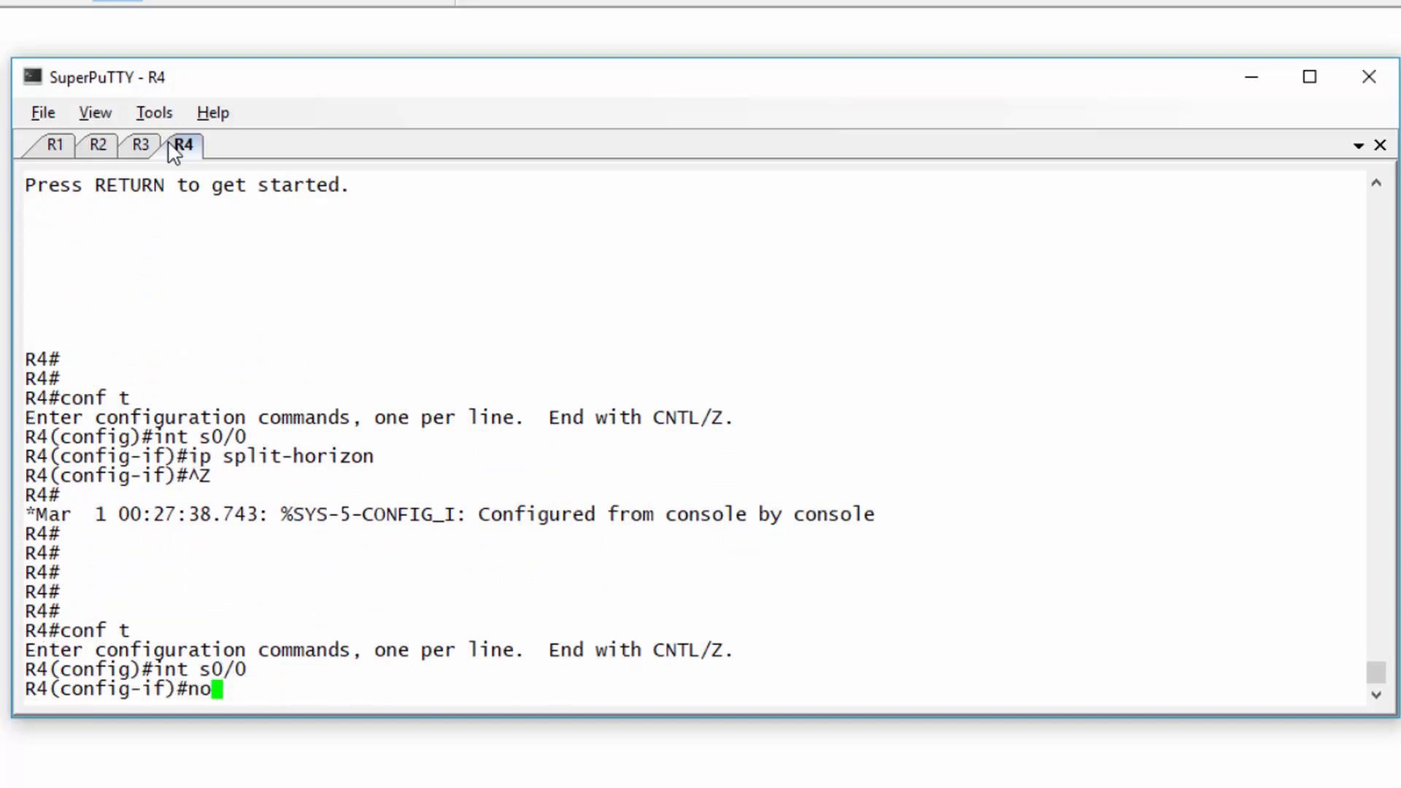
pyautogui.write(' ip split-horizon')
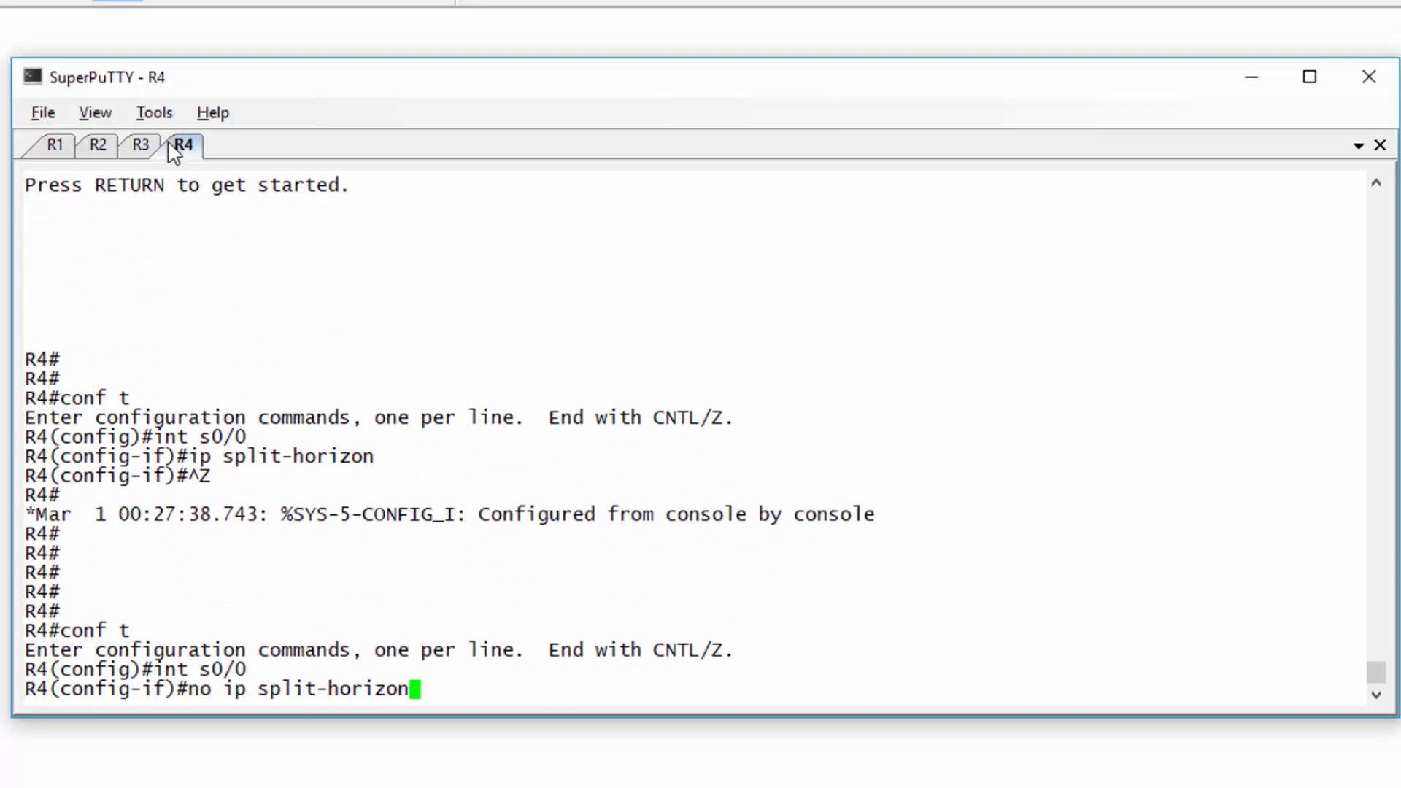
pyautogui.press('Return')
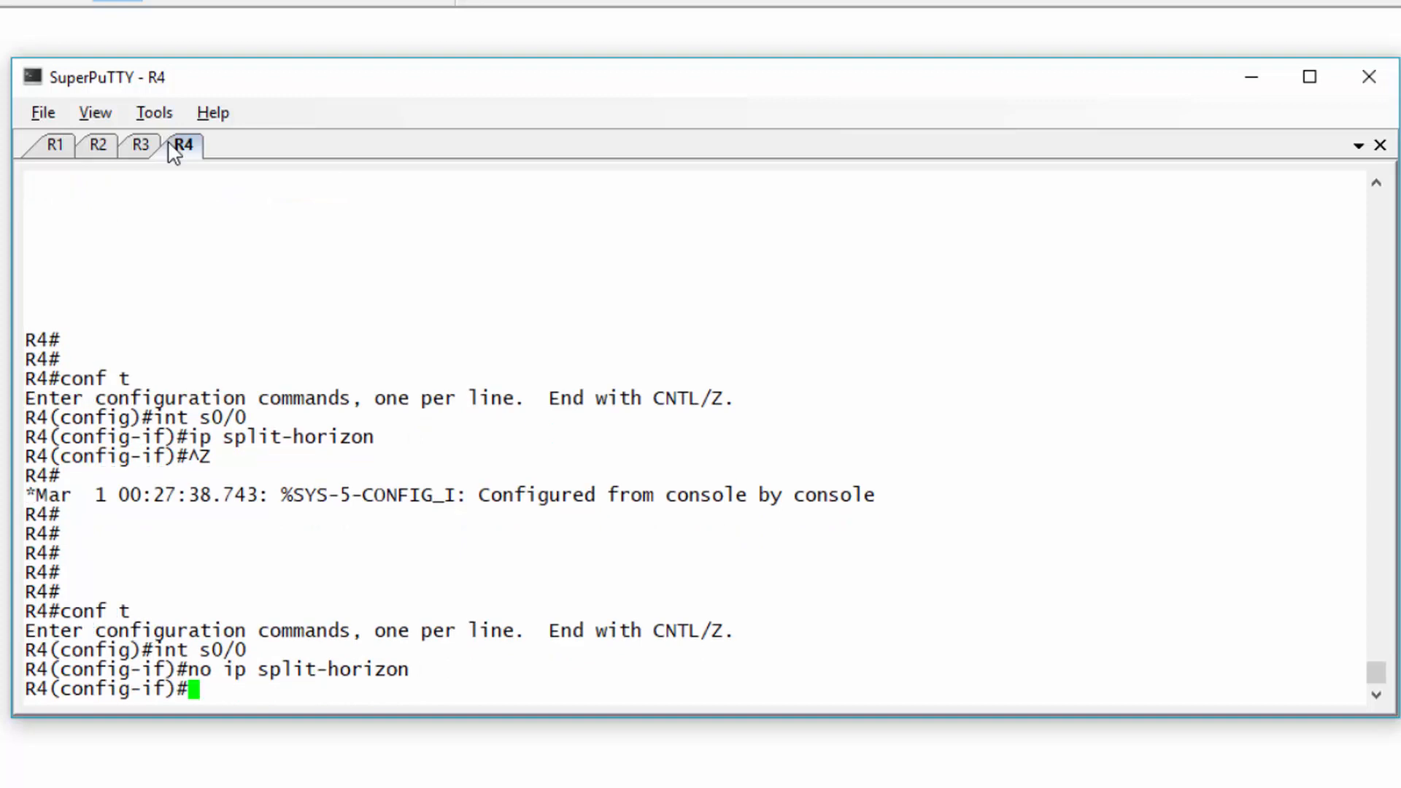
pyautogui.hotkey('ctrl', 'z')
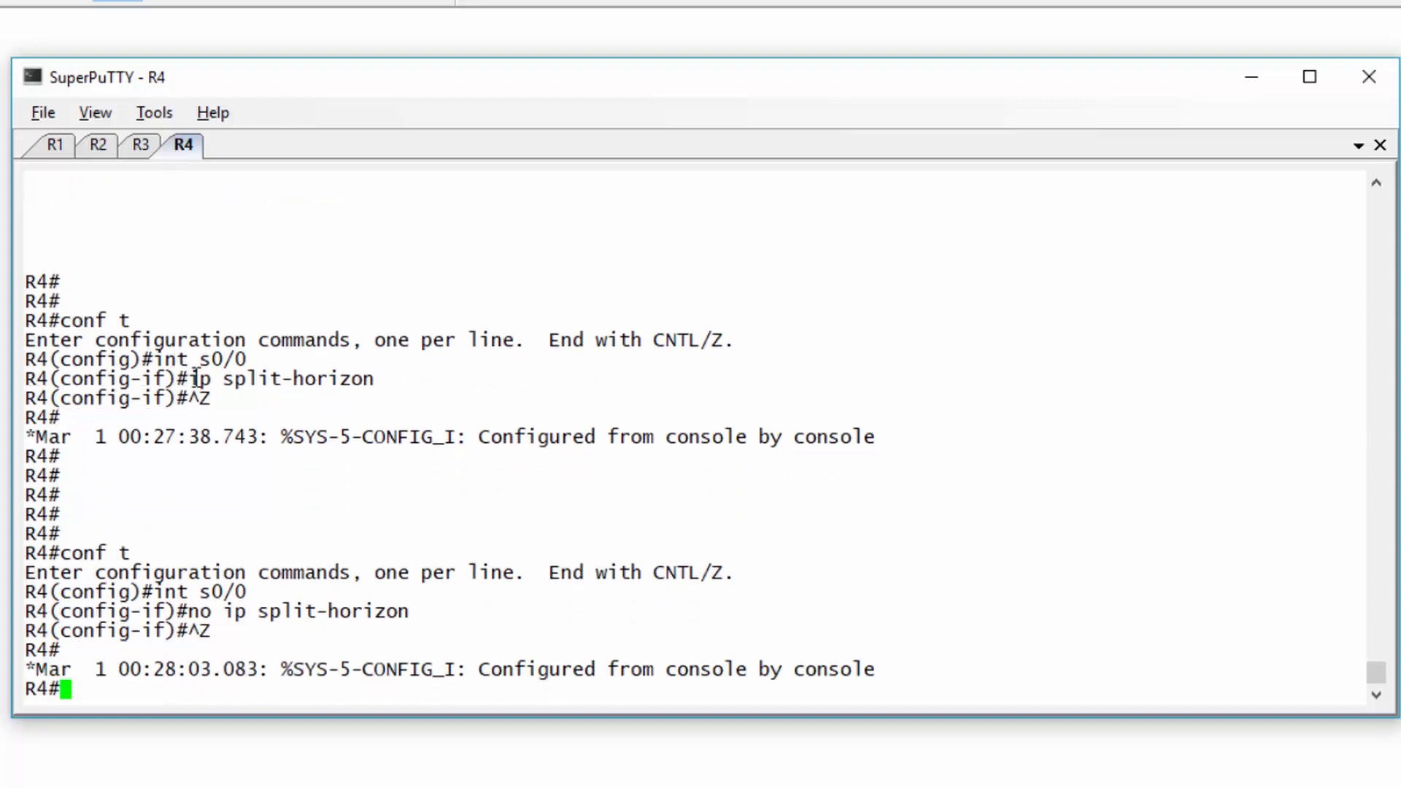
# - Highlight the 'ip split-horizon' and 'no ip split-horizon' lines to compare them
pyautogui.tripleClick(330, 379)
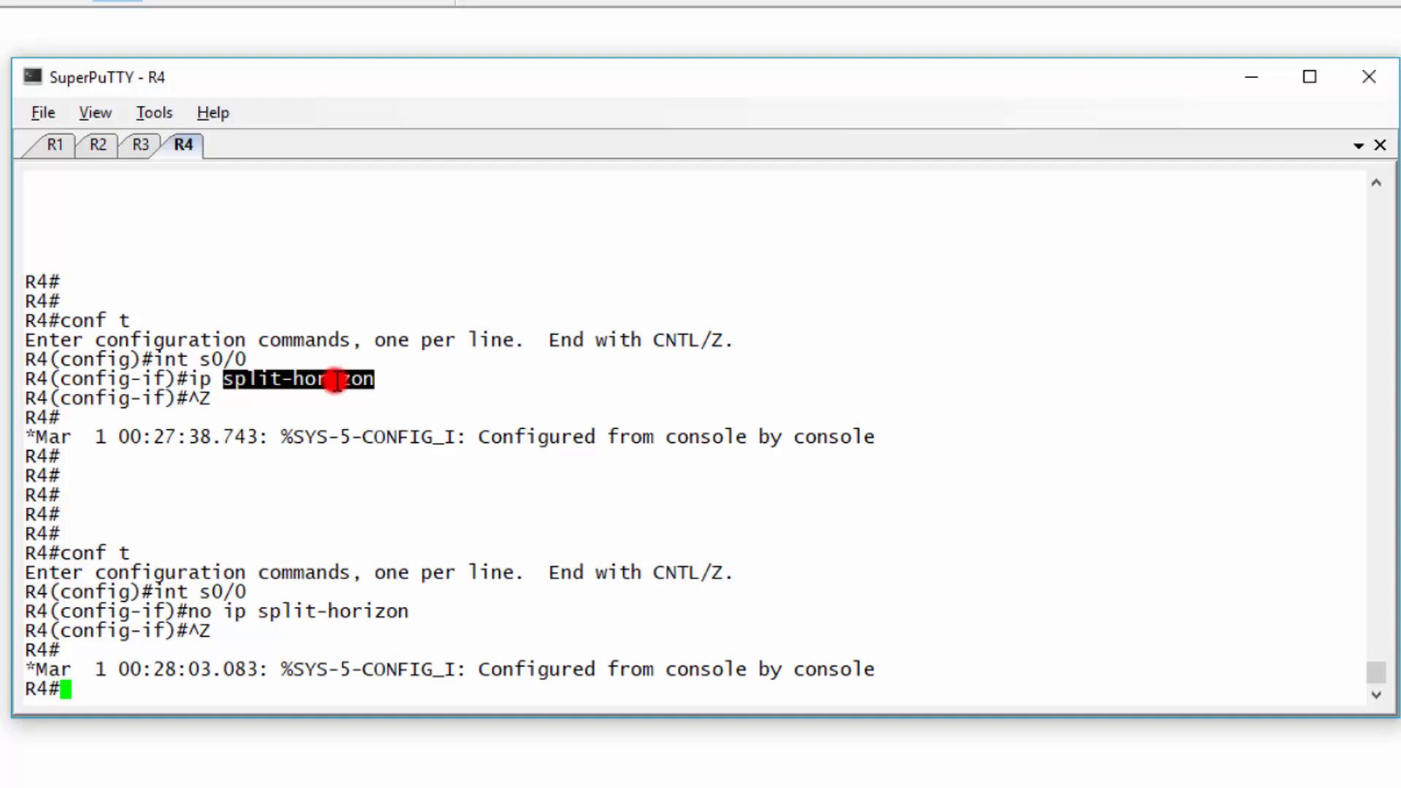
pyautogui.doubleClick(201, 612)
pyautogui.tripleClick(201, 612)
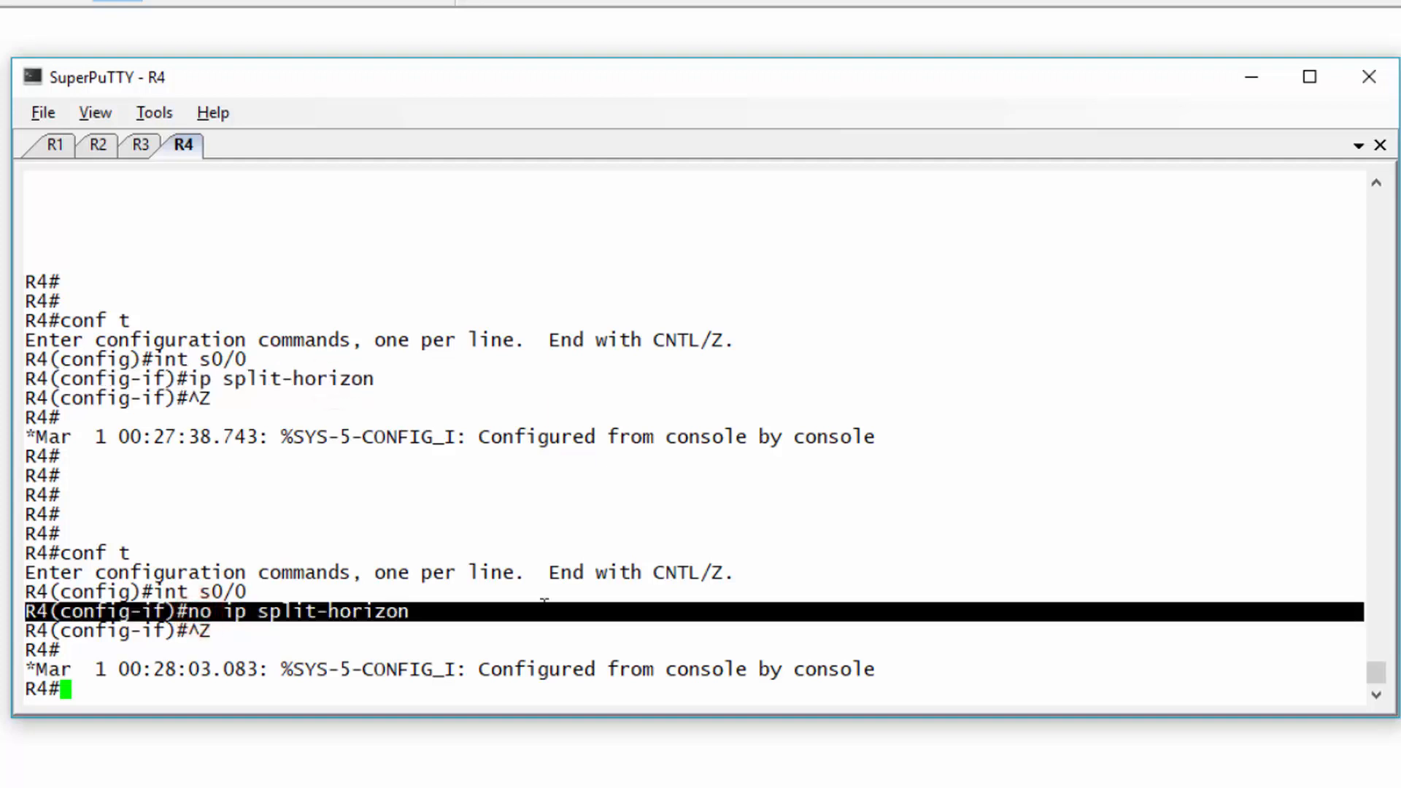
pyautogui.click(544, 608)
# - On R2's f0/0, set RIP to receive version 1 and send version 2
pyautogui.click(96, 149)
pyautogui.write('conf t')
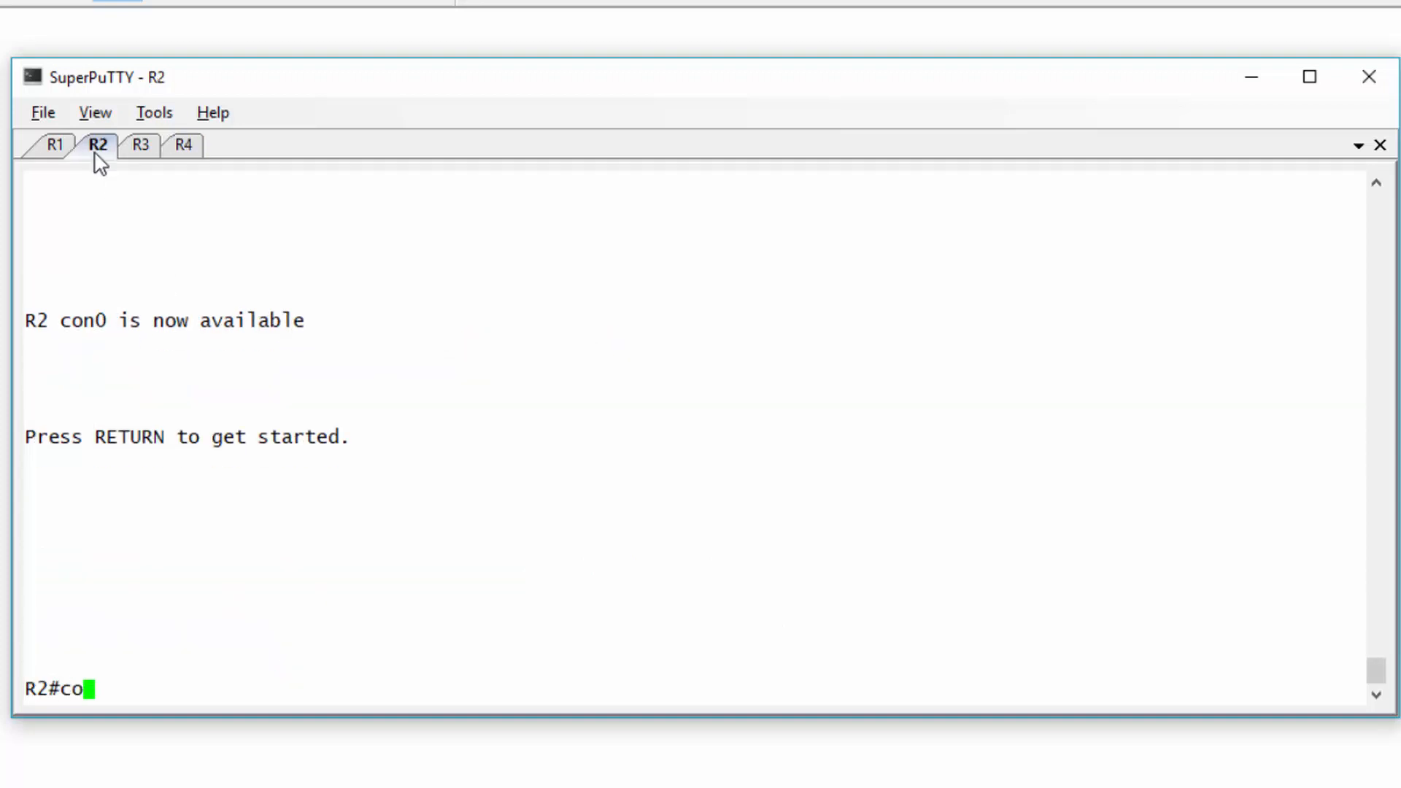
pyautogui.press('Return')
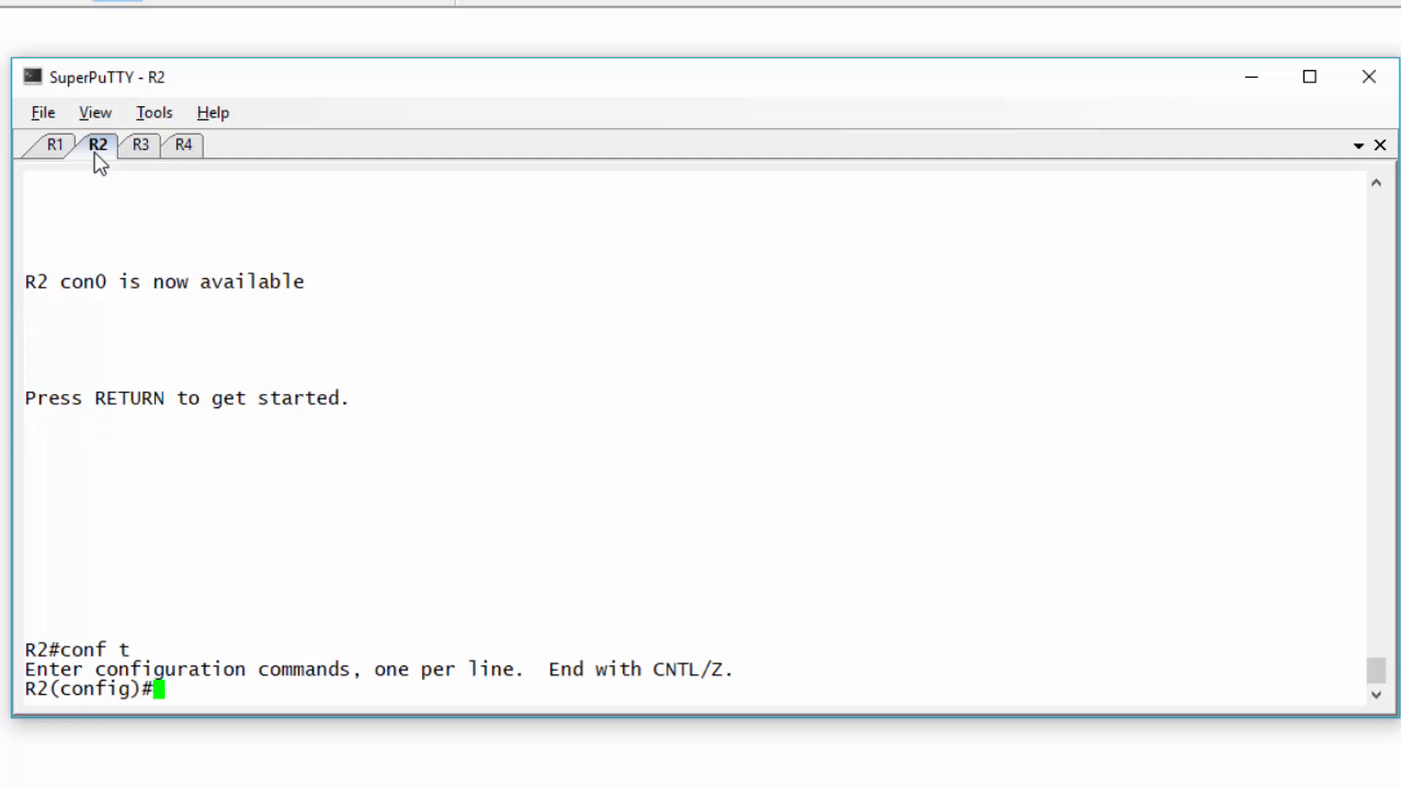
pyautogui.write('int f0/0')
pyautogui.press('Return')
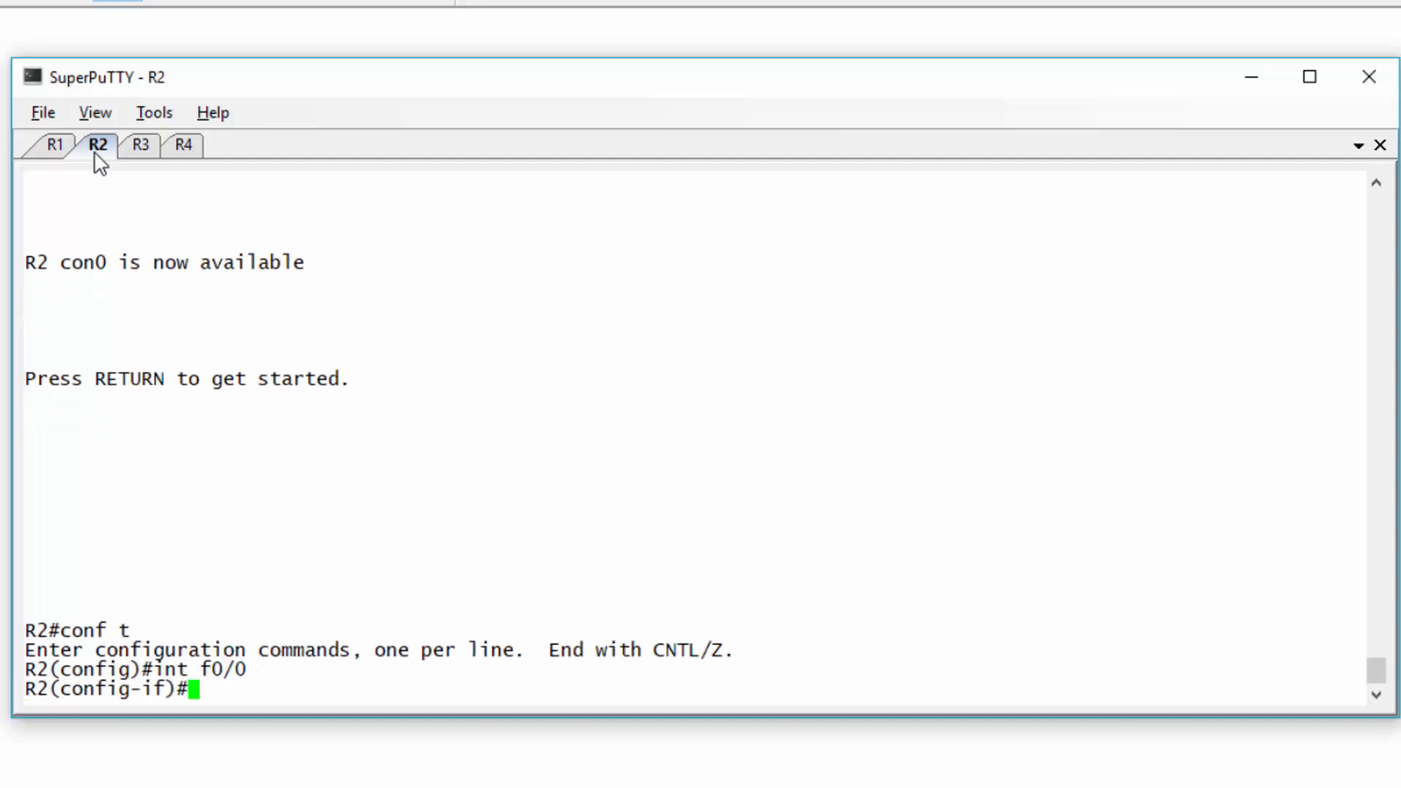
pyautogui.write('ip rip')
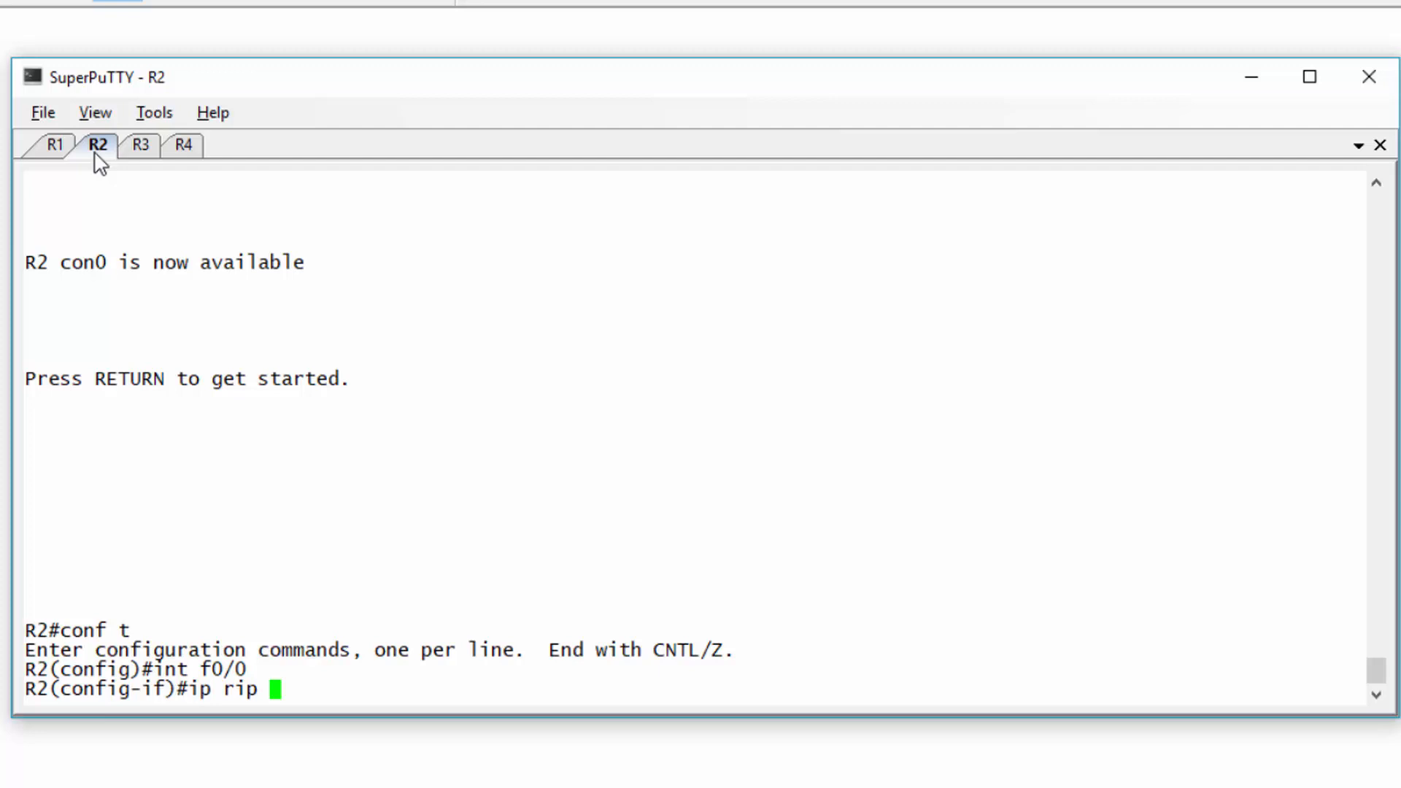
pyautogui.write('receive version 1')
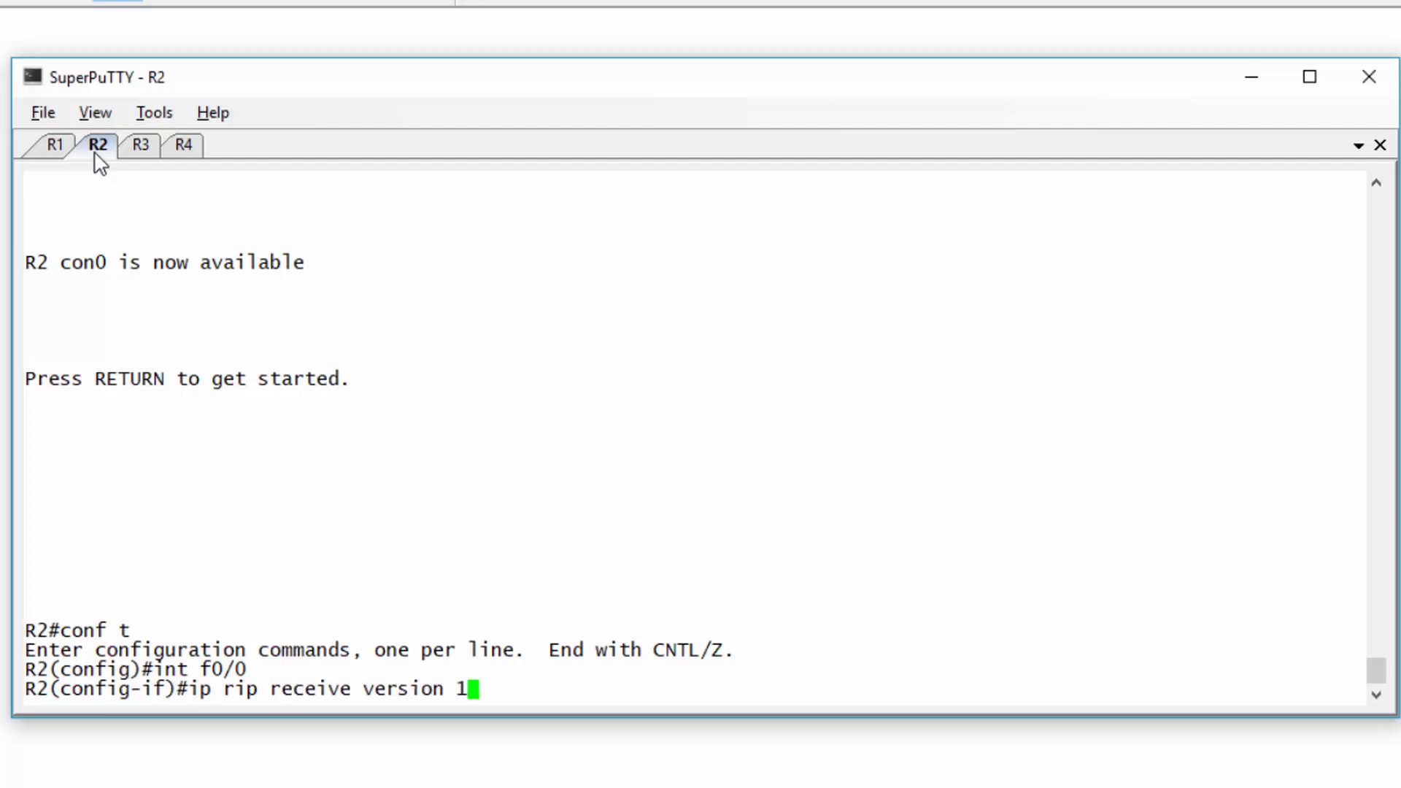
pyautogui.press('Return')
pyautogui.write('ip')
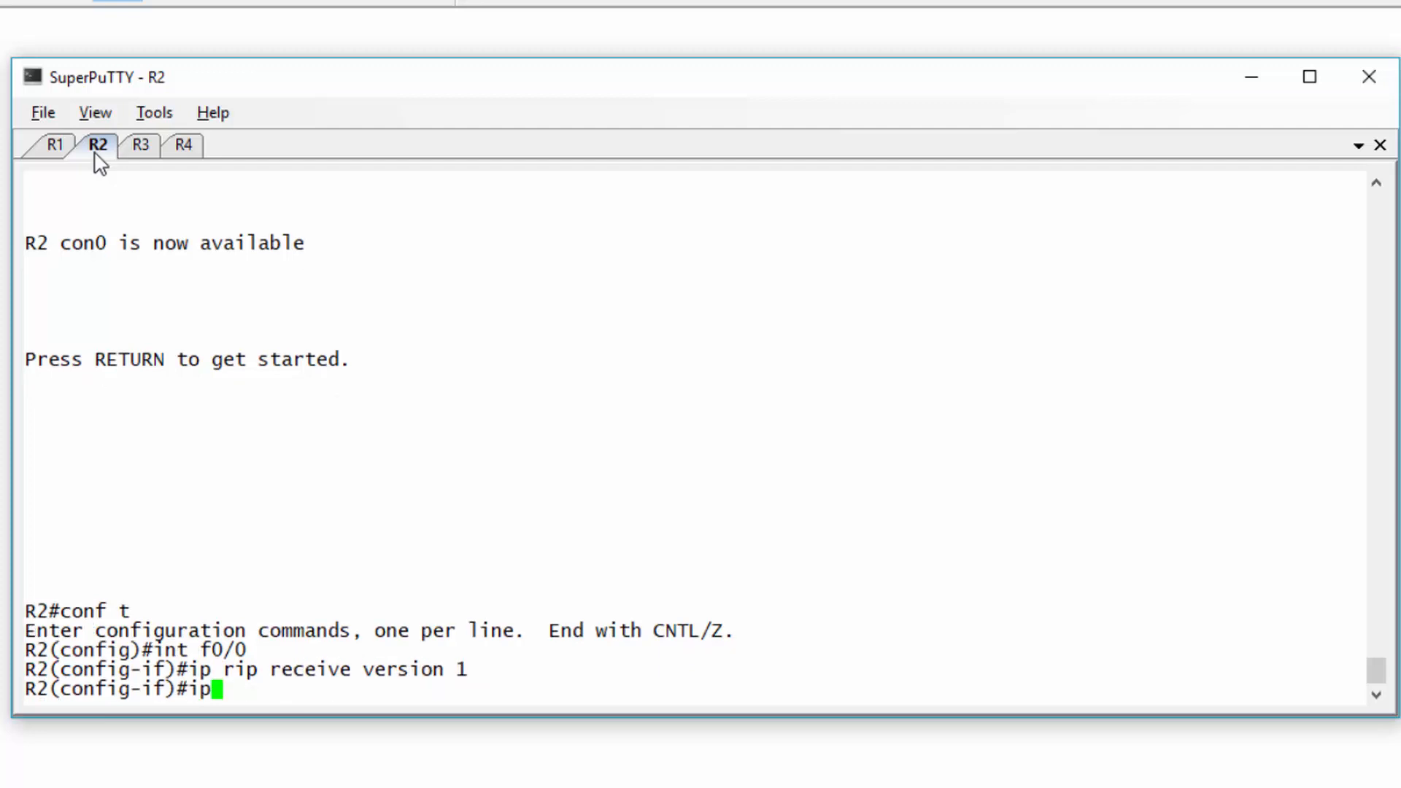
pyautogui.write(' rip send version 2')
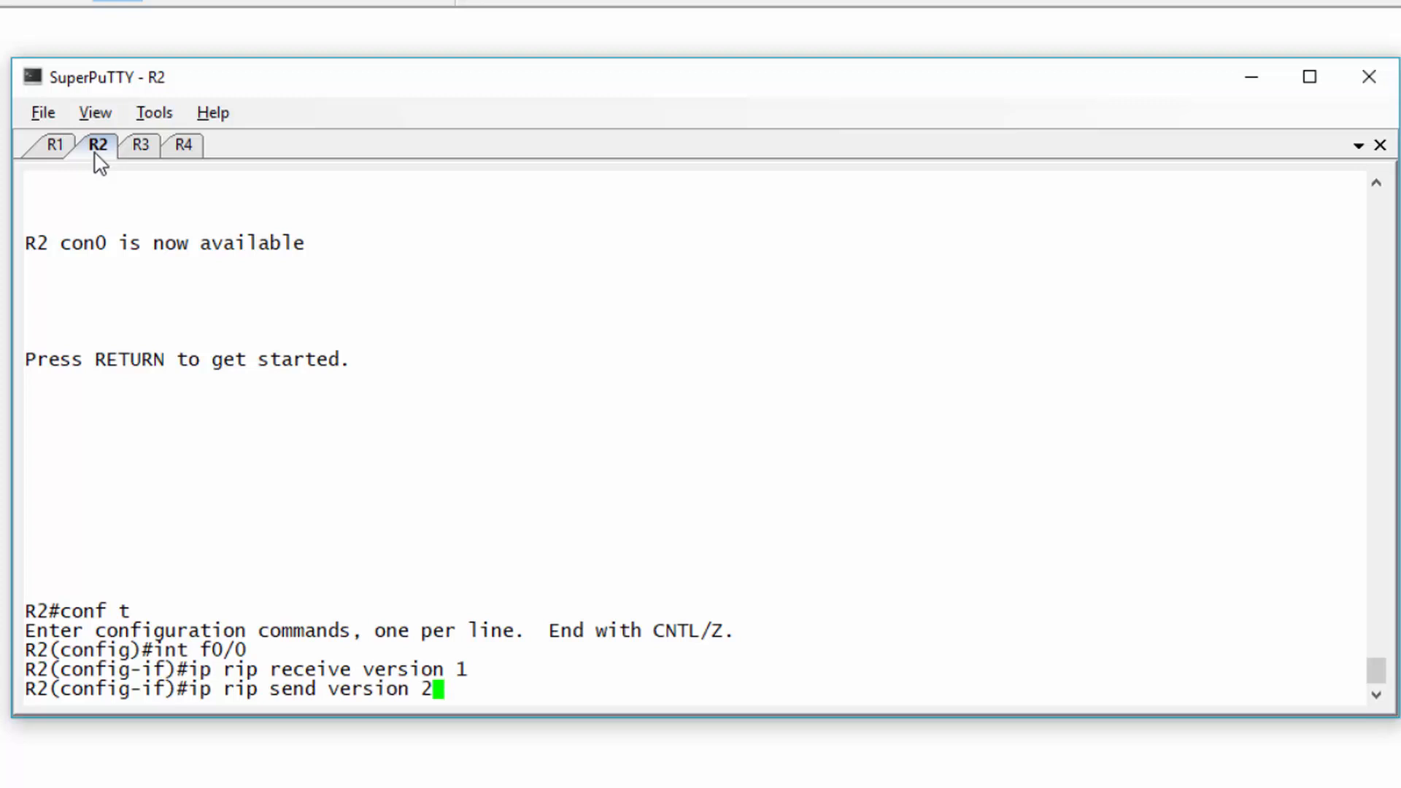
pyautogui.press('Return')
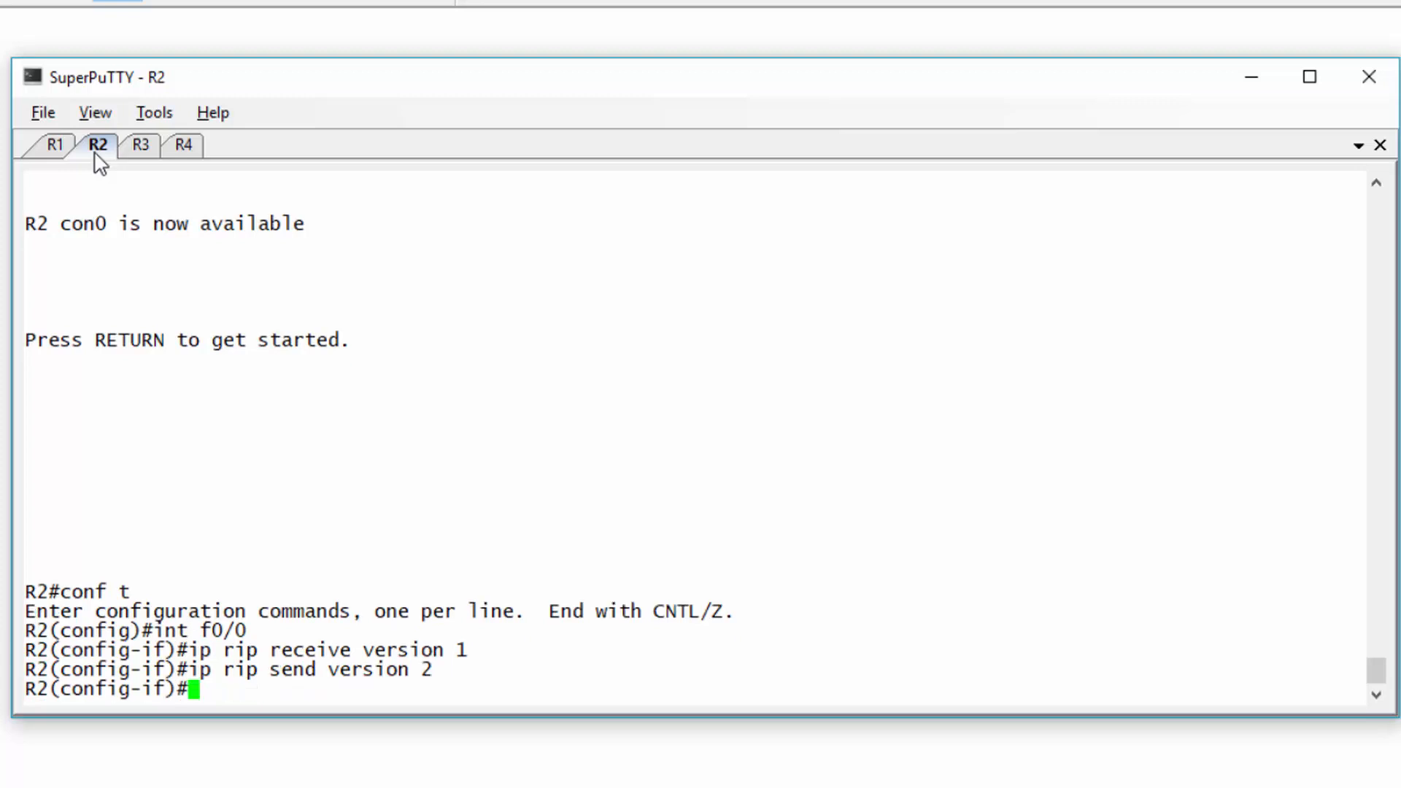
pyautogui.press('Return')
pyautogui.hotkey('ctrl', 'z')
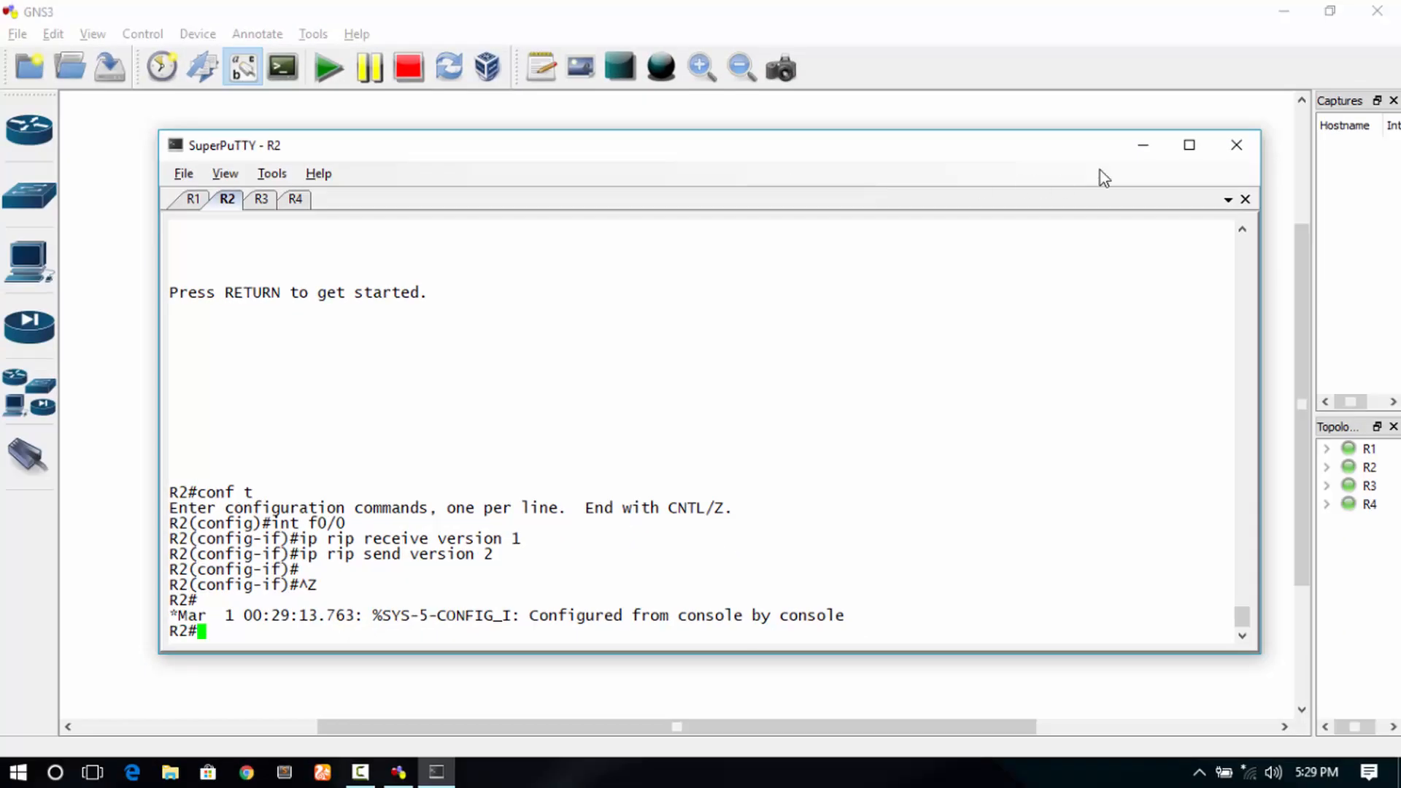
# - Minimize SuperPuTTY to show the GNS3 topology and clear its selection
pyautogui.click(1252, 76)
pyautogui.click(1140, 320)
pyautogui.click(694, 576)
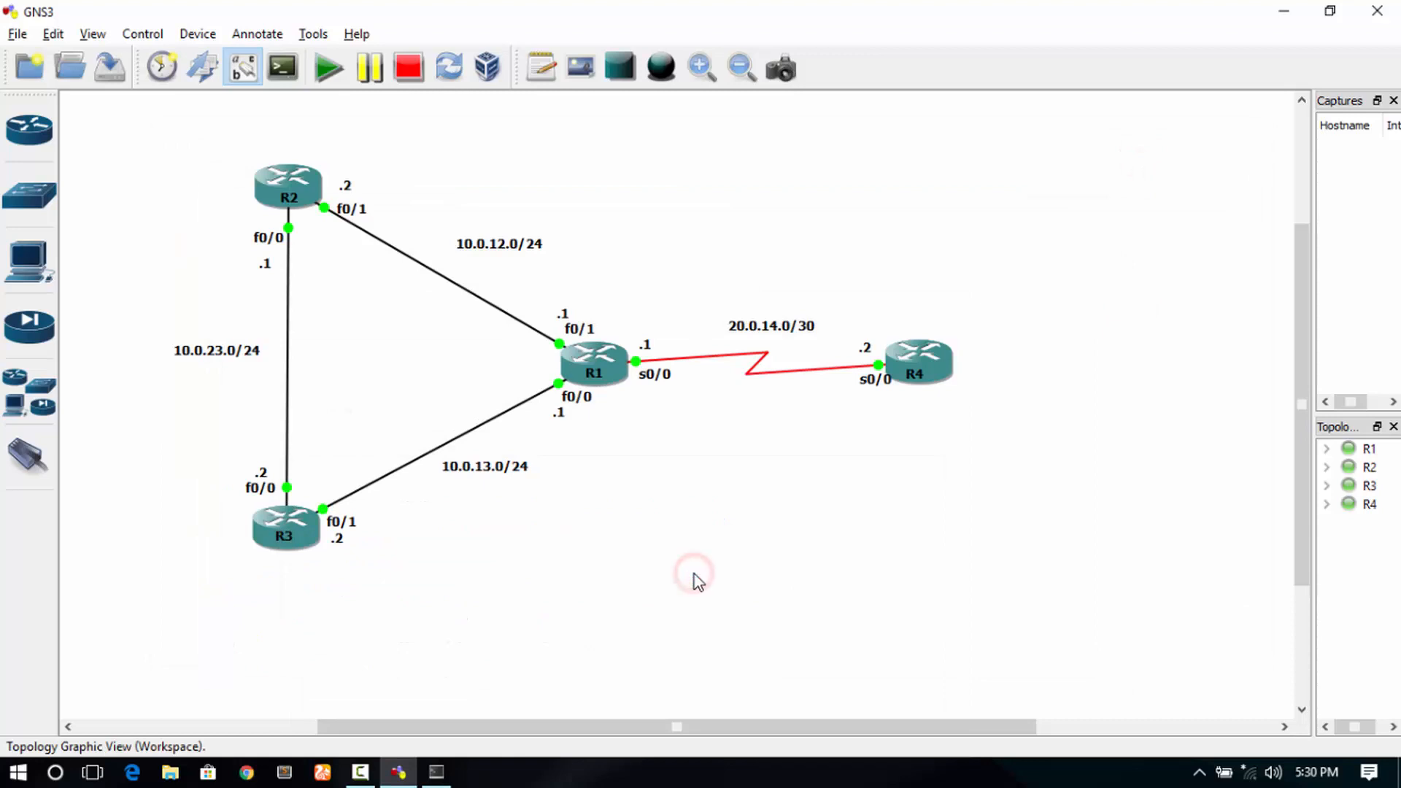